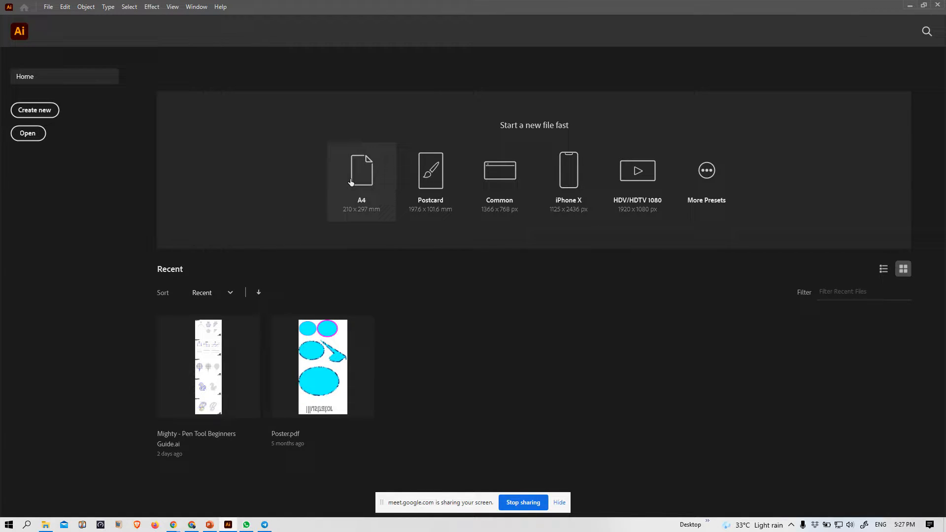
Create a new document from the A4 preset (210 × 297 mm)
left_click(361, 185)
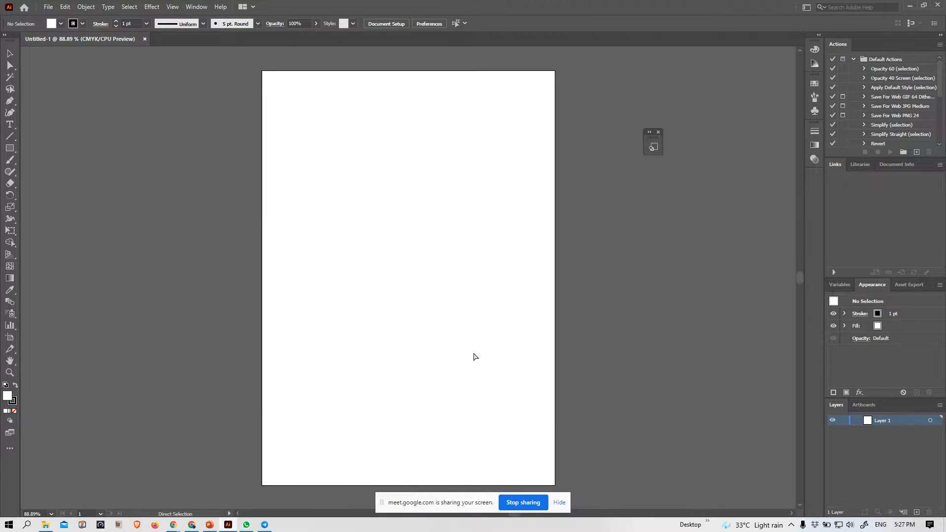
Examine the General preferences, including Use Precise Cursors and Scale Strokes & Effects, and close them
key("ctrl+k")
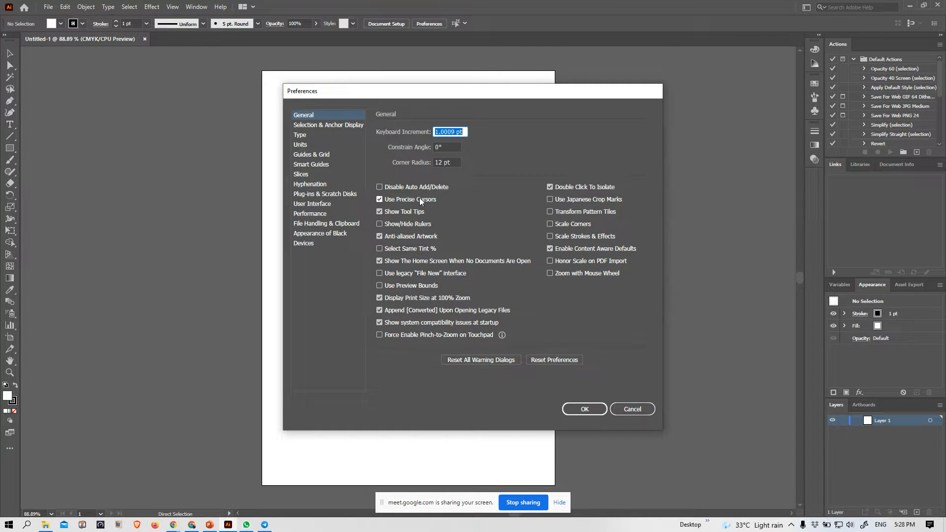
left_click(412, 199)
left_click(566, 235)
left_click(584, 409)
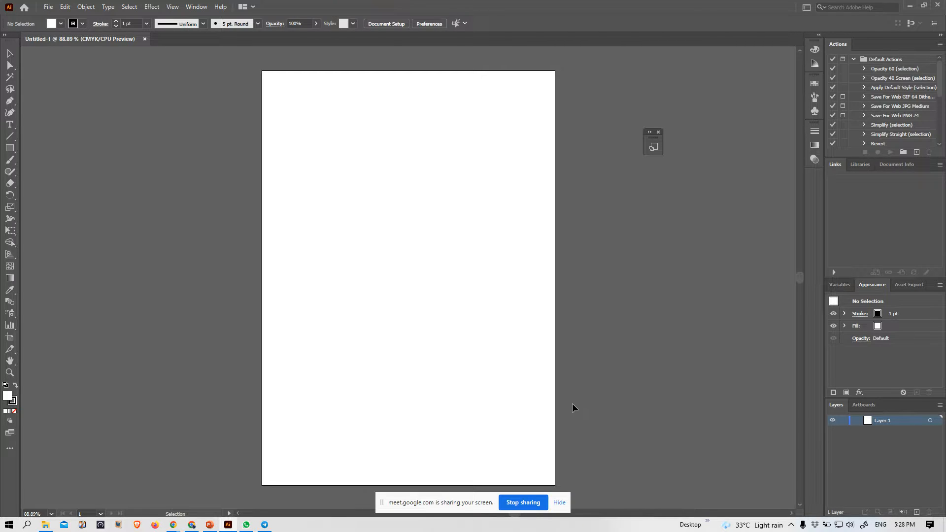
key("ctrl+k")
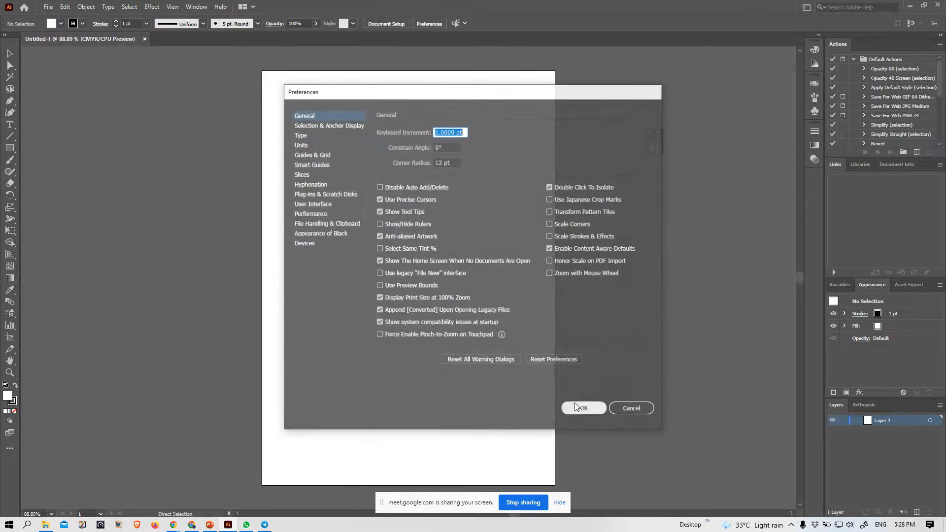
left_click(617, 410)
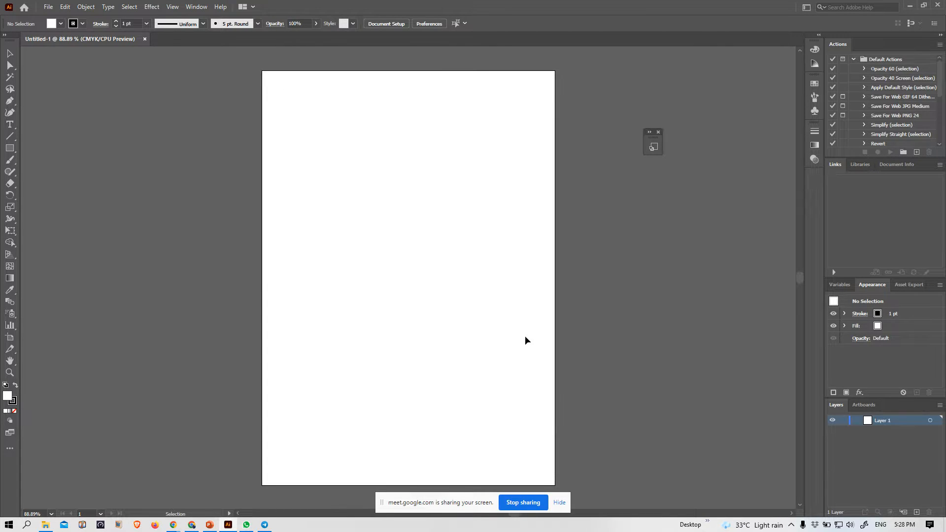
Switch to Google Meet, stop sharing the screen, and turn off the camera and microphone
left_click(199, 525)
left_click(523, 503)
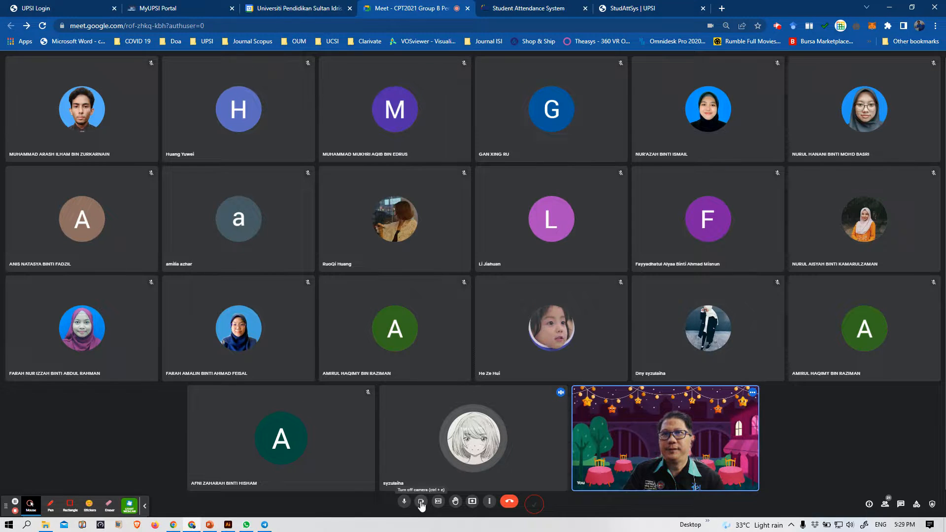
left_click(421, 503)
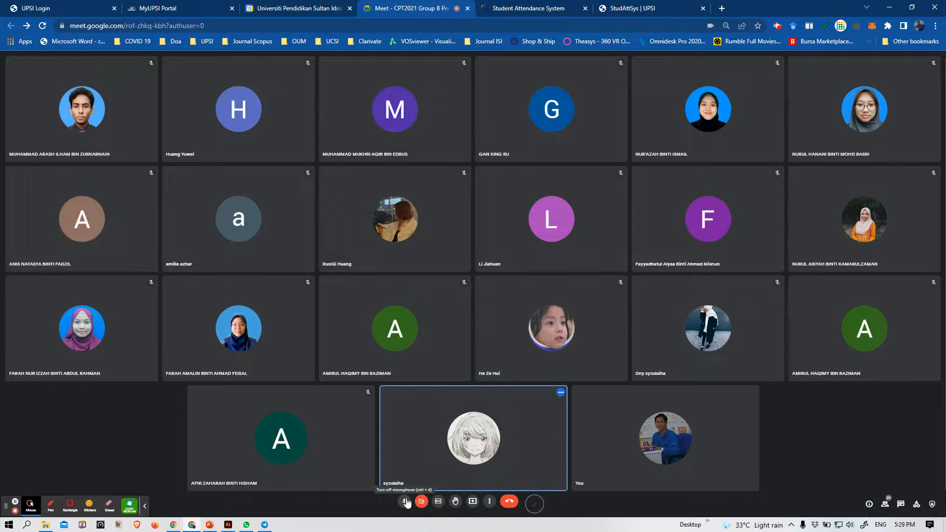
left_click(407, 503)
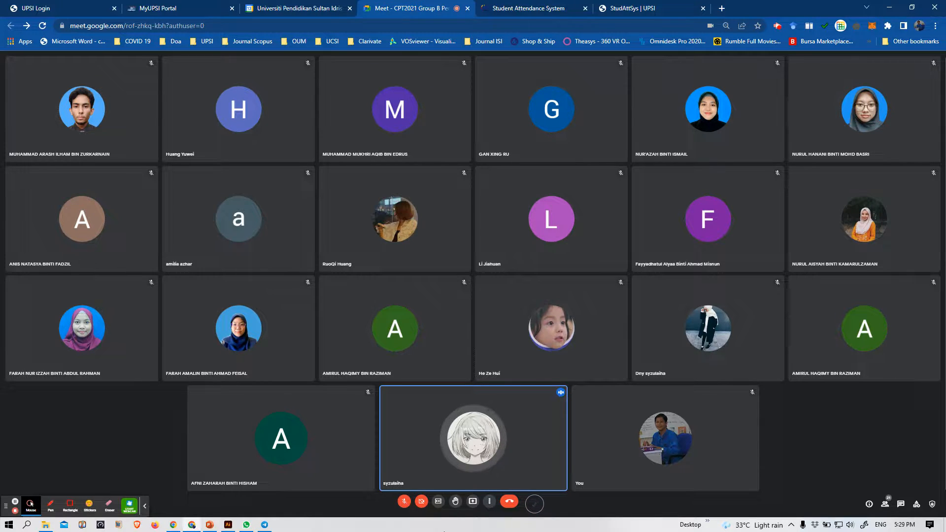
Set the headphones volume to 80, and unmute the meeting microphone to speak before muting it again
left_click(850, 525)
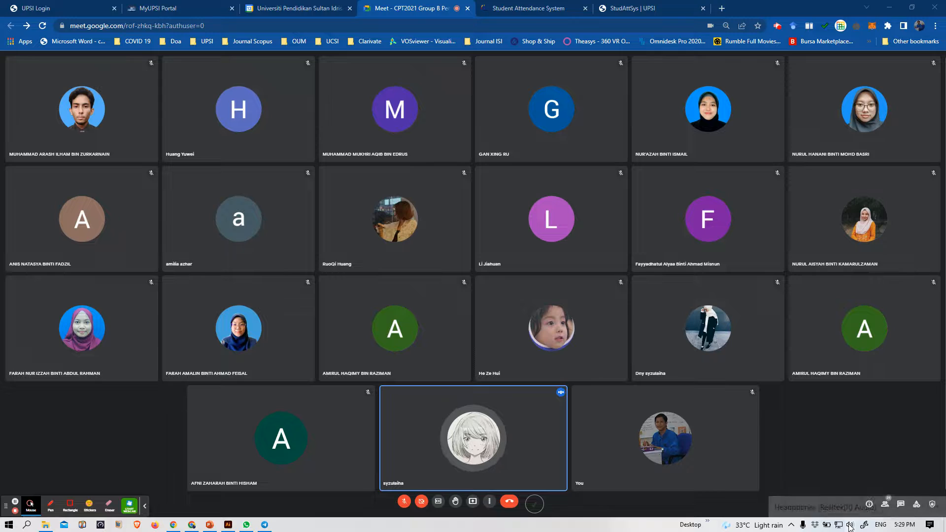
left_click_drag(867, 509, 893, 507)
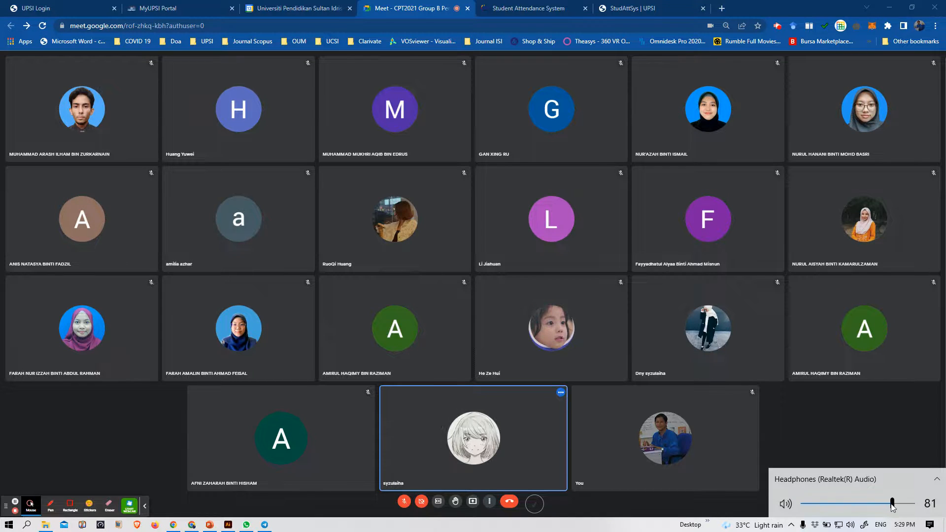
left_click(868, 432)
left_click(404, 501)
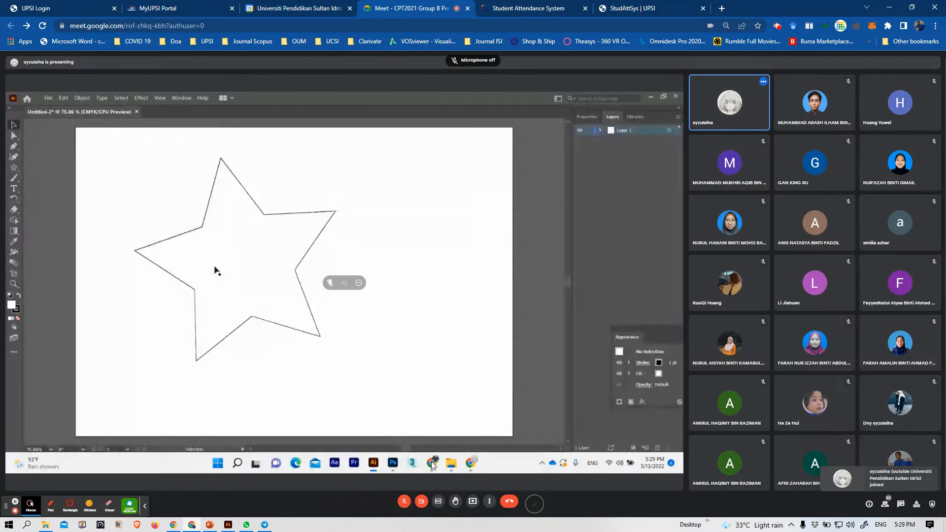
left_click(404, 501)
Check the class group chat in WhatsApp and the Illustrator window, and return to the Google Meet presentation
left_click(249, 525)
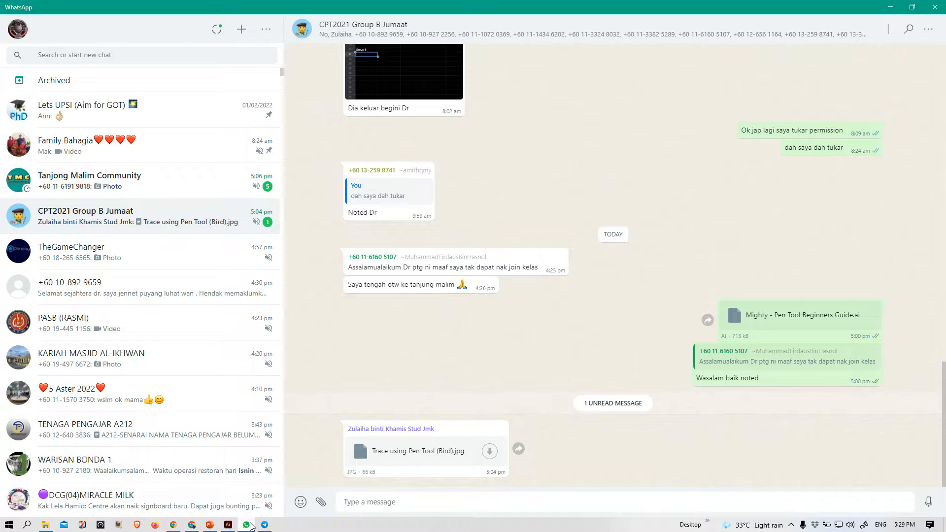
left_click(228, 525)
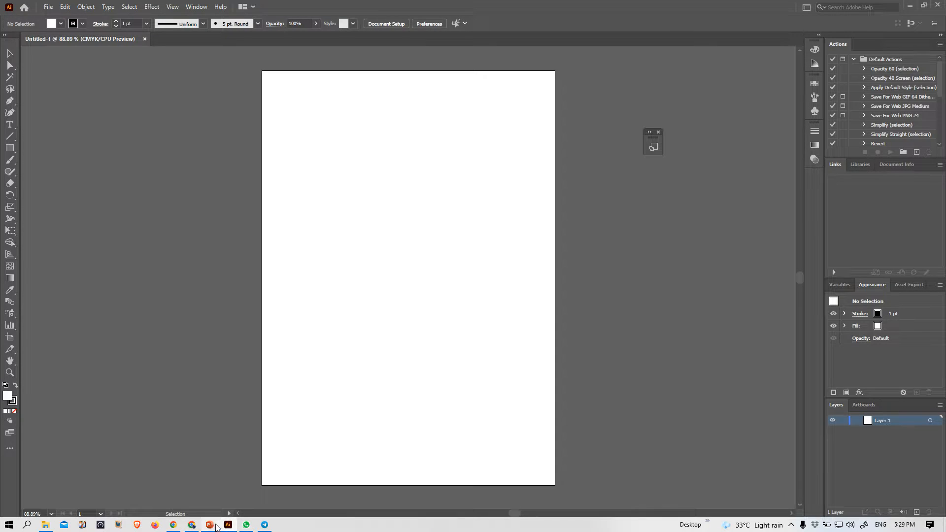
left_click(192, 525)
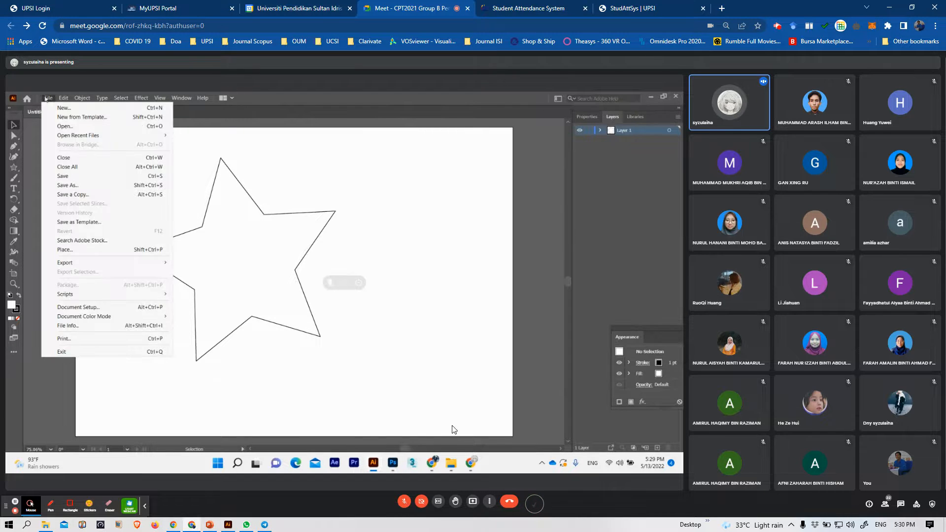
Close the Telegram and WhatsApp windows
right_click(264, 524)
left_click(269, 510)
right_click(251, 523)
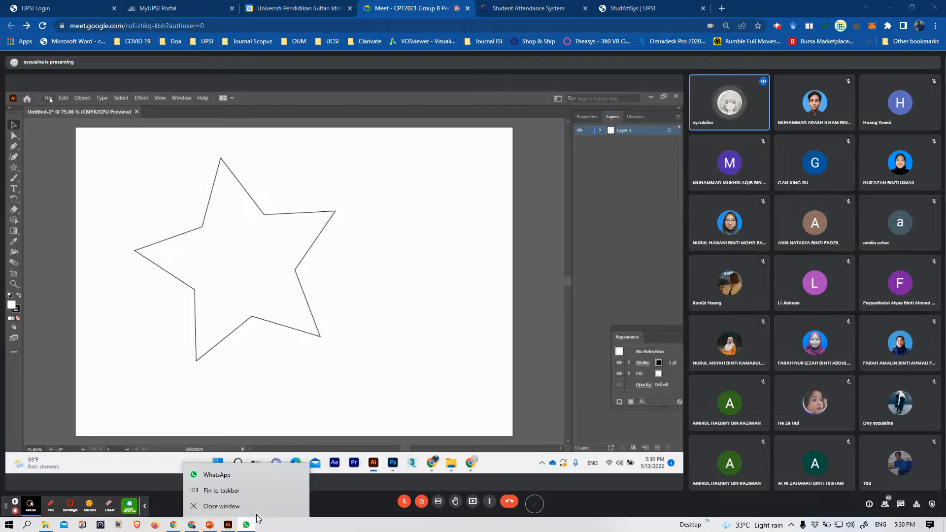
left_click(259, 510)
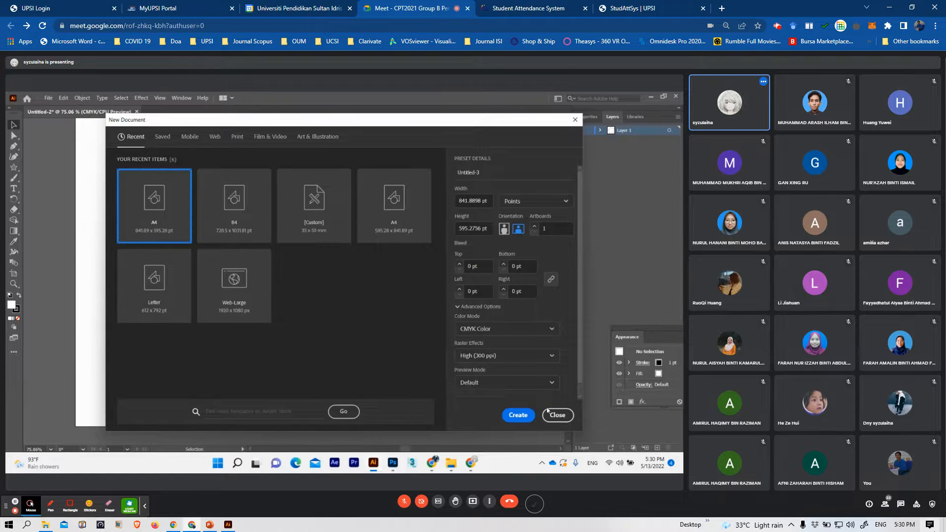
Create a landscape A4 document of 841.8898 × 595.2756 pt with one artboard and CMYK colour in the shared Illustrator
left_click(518, 415)
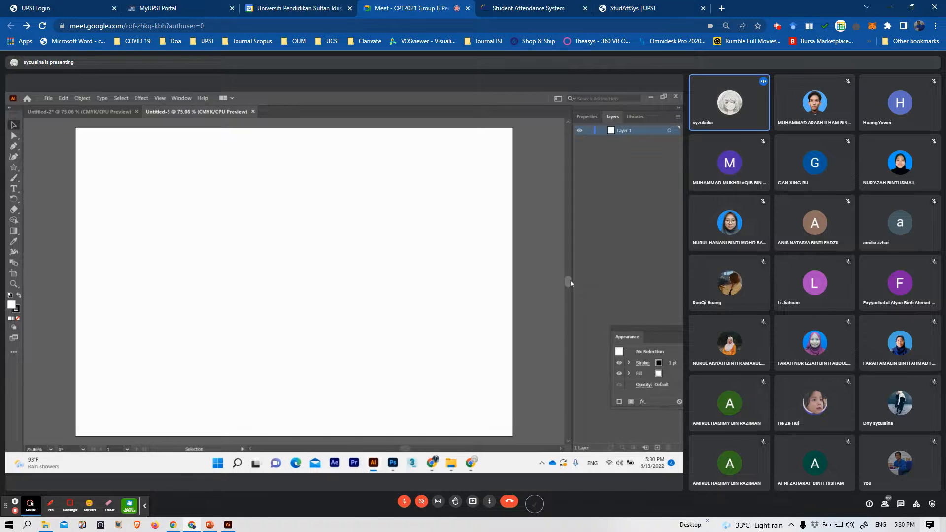
scroll(569, 283, "down", 2)
scroll(569, 282, "up", 4)
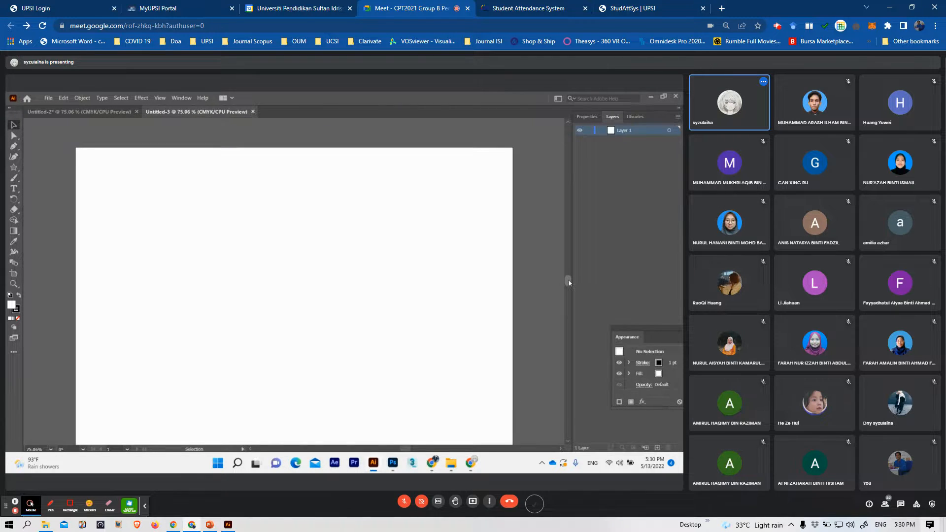
scroll(569, 283, "down", 2)
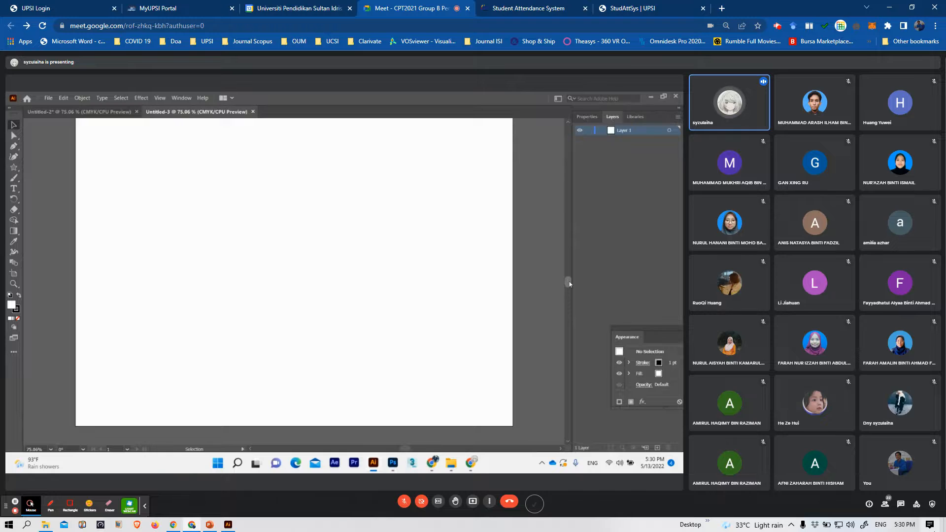
scroll(542, 294, "up", 1)
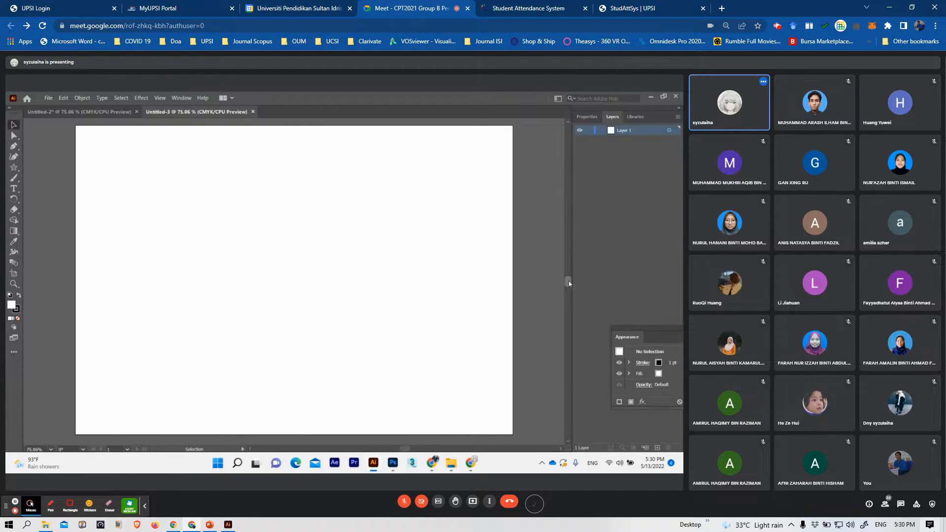
scroll(568, 281, "up", 5)
scroll(569, 283, "down", 3)
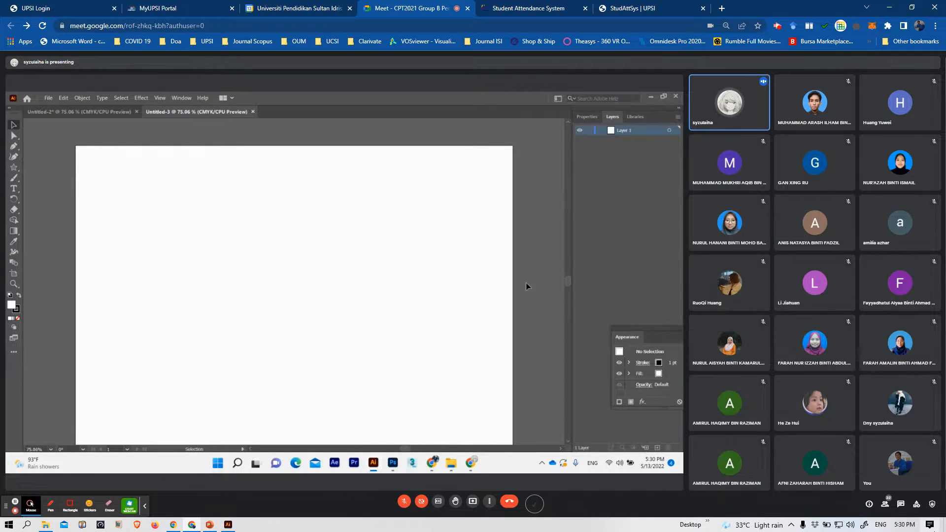
scroll(234, 216, "down", 1)
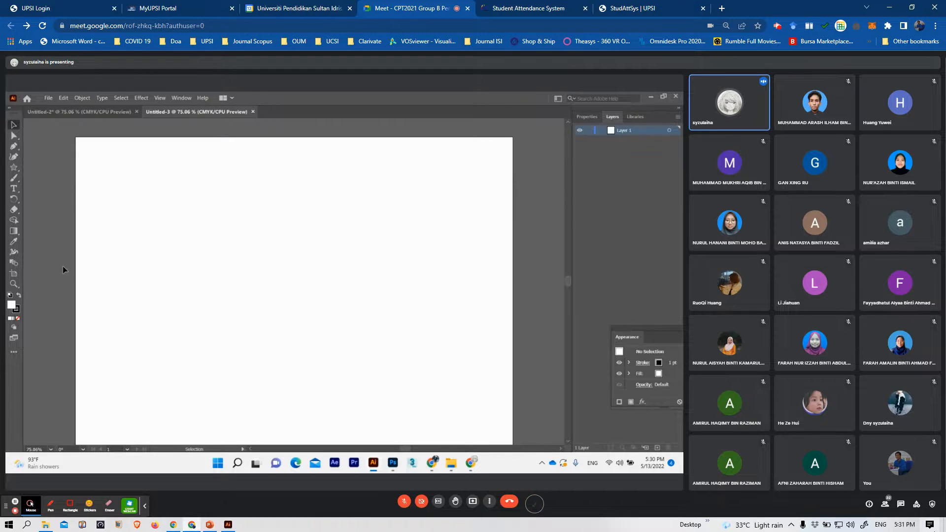
Slightly resize the artboard from its upper-right corner with the Artboard tool
left_click(14, 274)
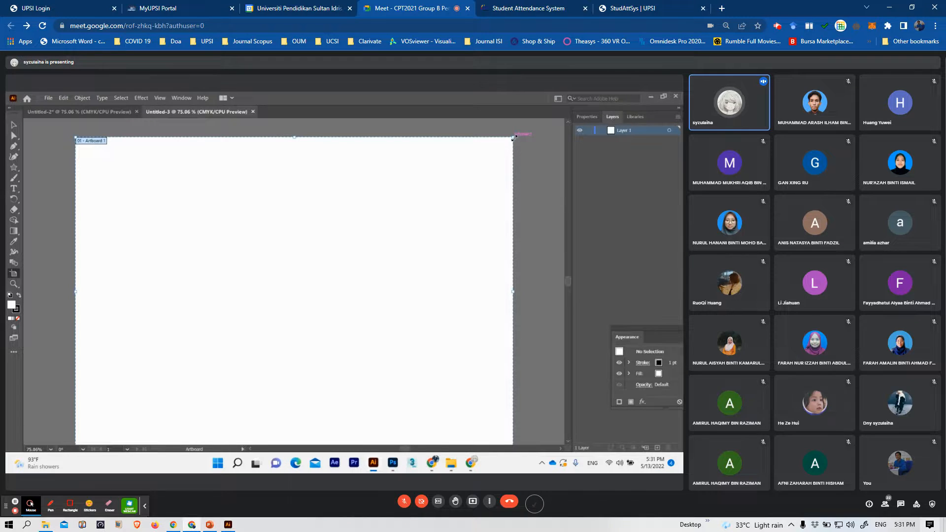
mouse_move(513, 137)
left_mouse_down()
mouse_move(419, 213)
mouse_move(456, 174)
mouse_move(514, 140)
left_mouse_up()
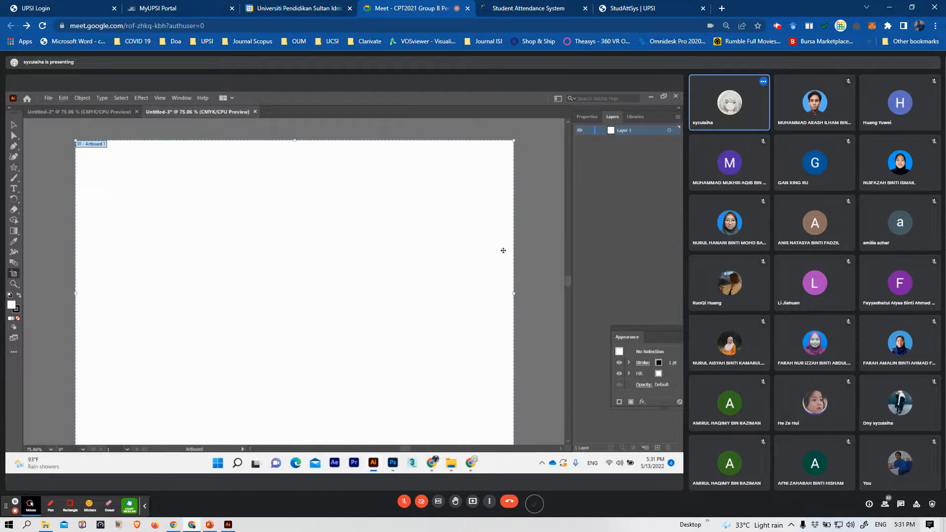
scroll(503, 250, "down", 1)
left_click_drag(567, 281, 570, 281)
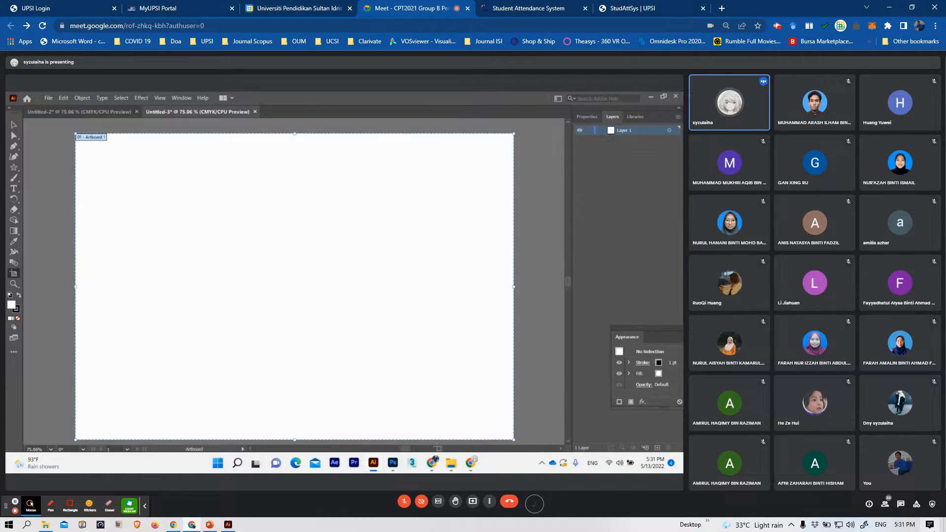
Place the image Trace using Pen Tool (Bird) from the CPT2021 folder into the new document
mouse_move(451, 465)
left_click(451, 426)
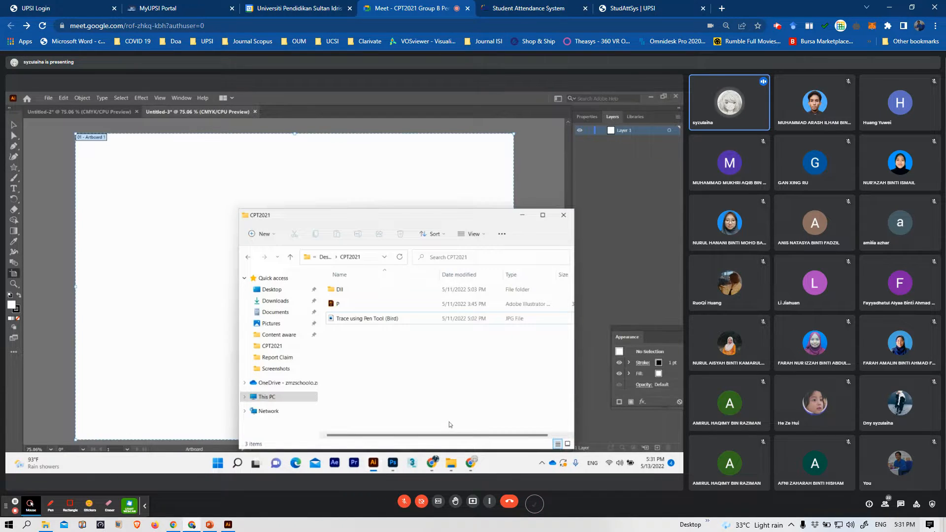
left_click_drag(418, 221, 585, 148)
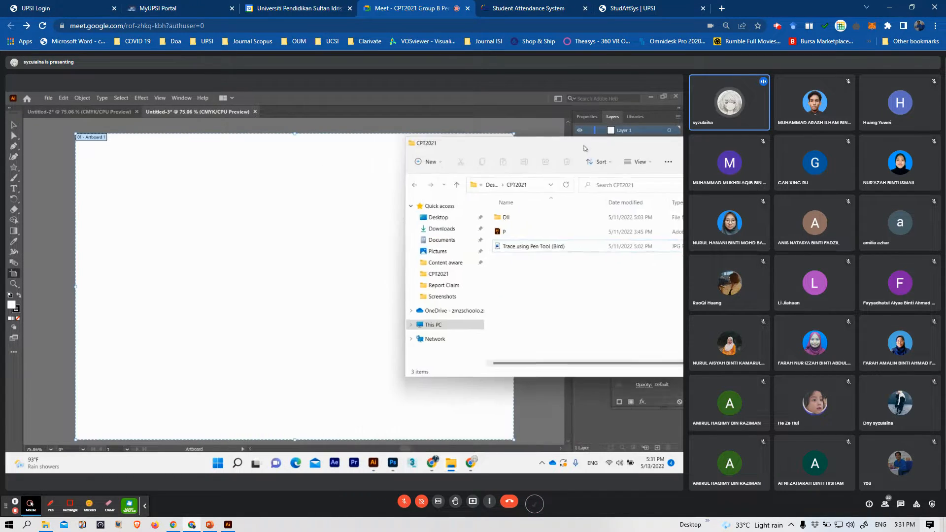
left_click_drag(403, 450, 402, 449)
left_click(452, 463)
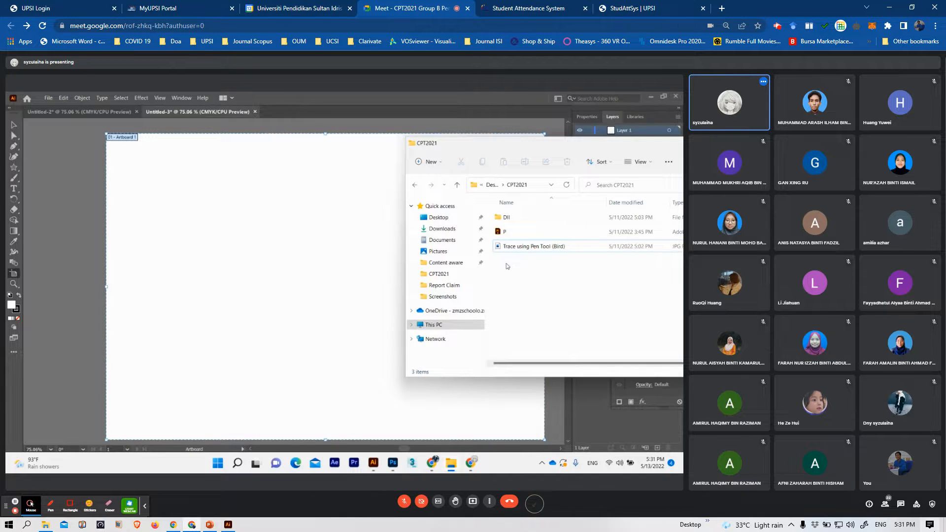
left_click(525, 247)
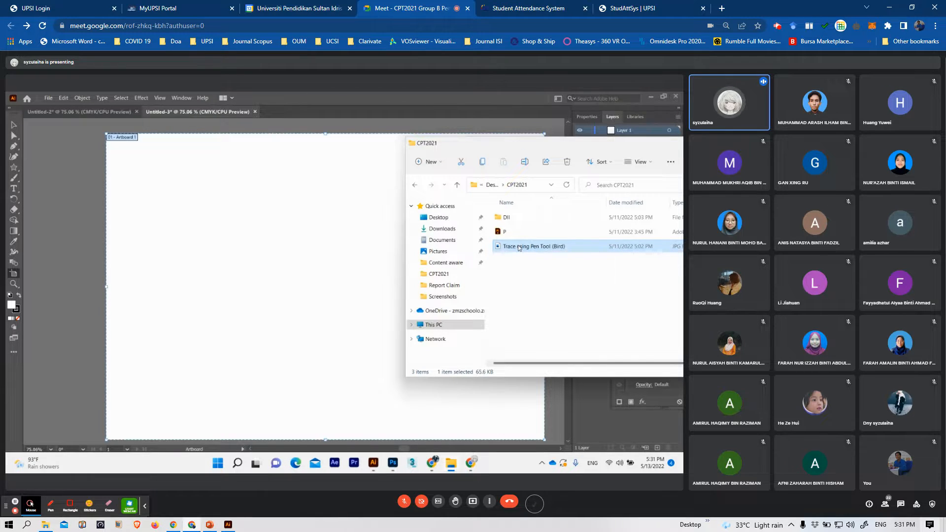
mouse_move(520, 248)
left_mouse_down()
mouse_move(393, 261)
mouse_move(194, 252)
mouse_move(191, 233)
mouse_move(220, 242)
left_mouse_up()
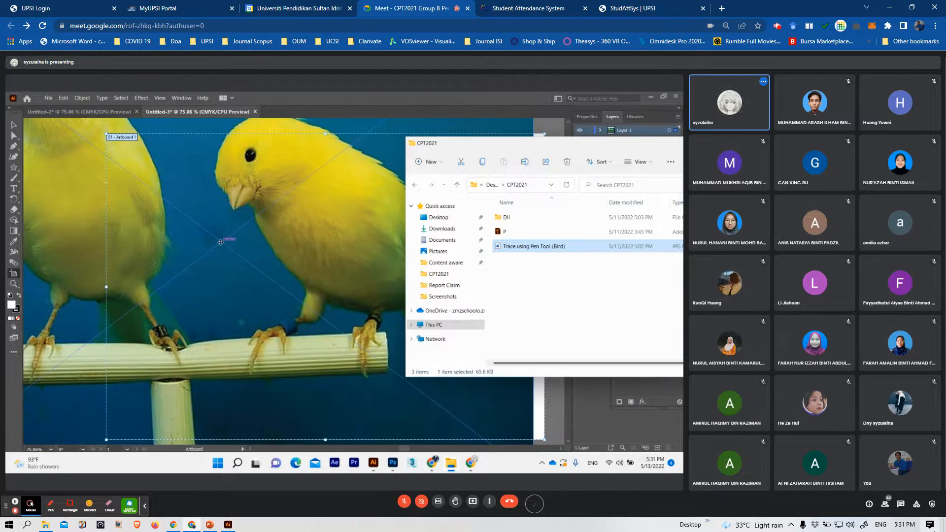
Open the JPG image Trace using Pen Tool (Bird) from the CPT2021 folder directly with Adobe Illustrator 2021
left_click_drag(551, 147, 438, 149)
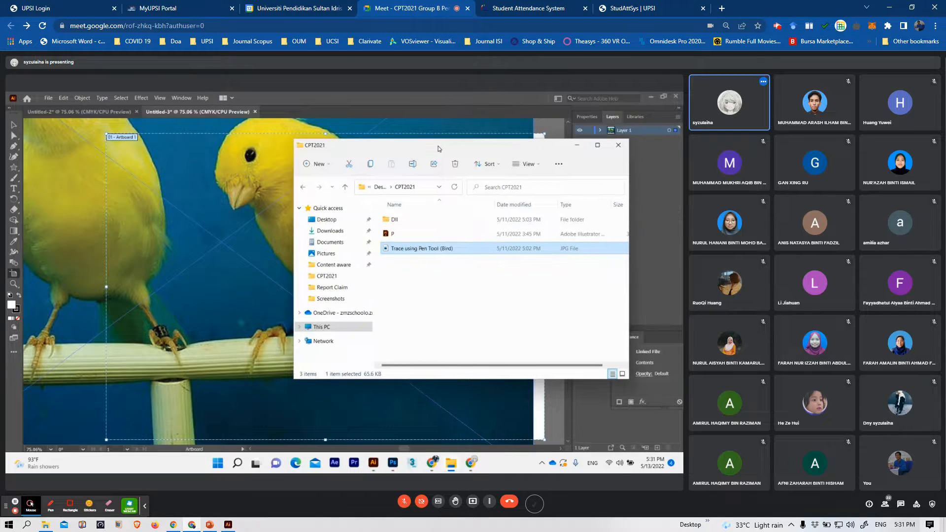
left_click(526, 288)
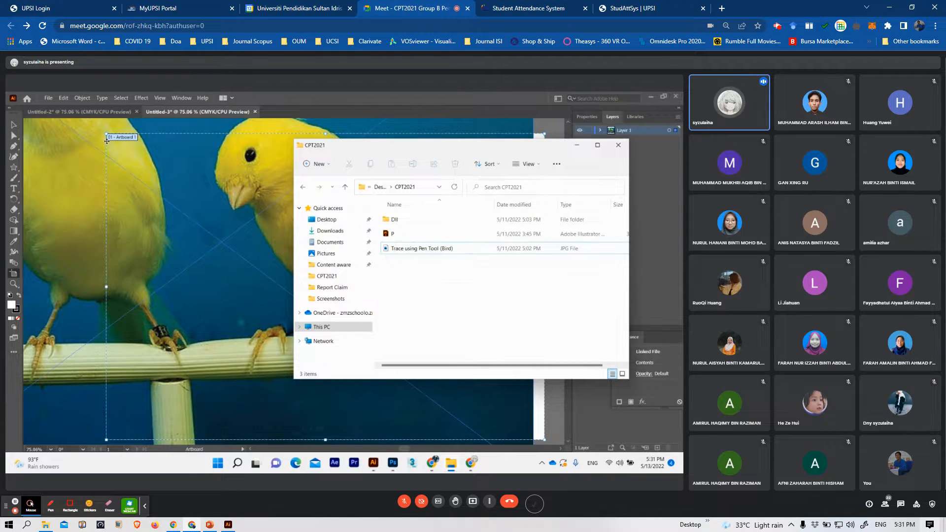
scroll(197, 232, "up", 6)
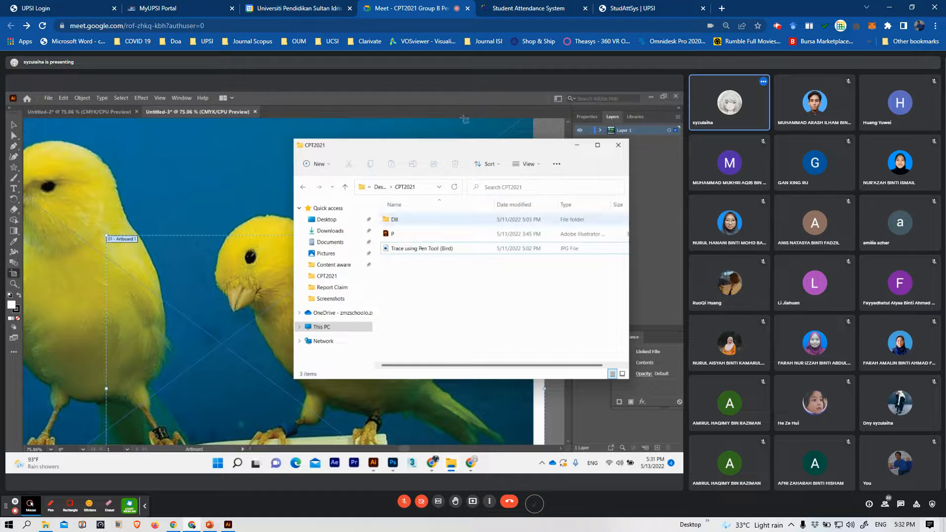
left_click_drag(409, 151, 410, 149)
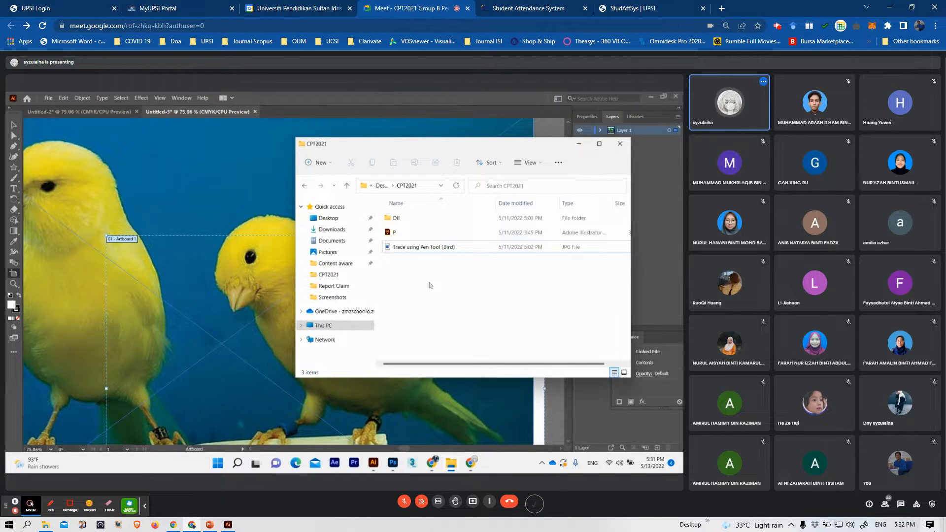
left_click(426, 249)
right_click(419, 249)
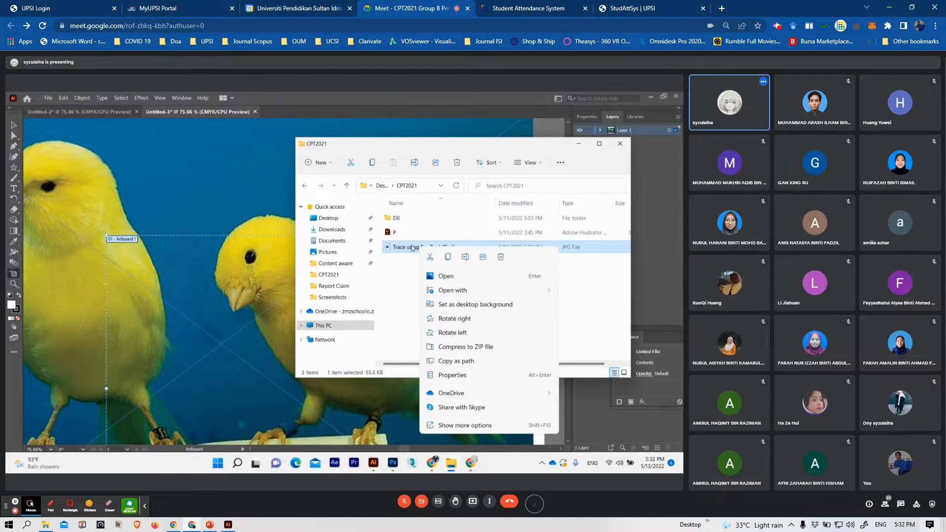
mouse_move(451, 294)
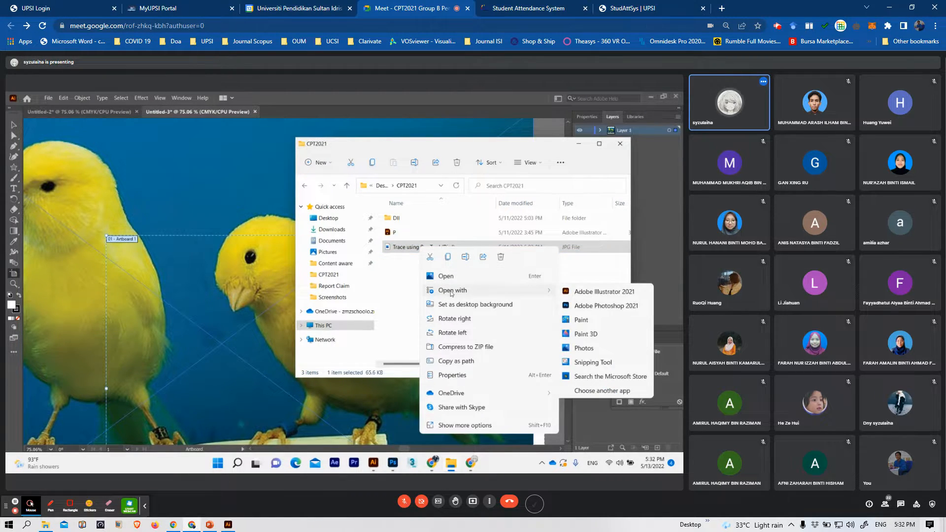
left_click(594, 292)
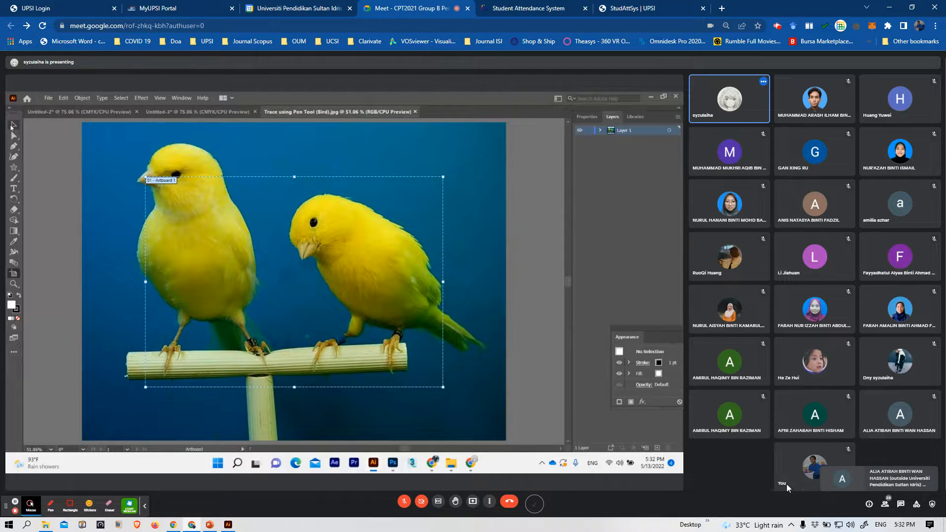
Unmute the meeting microphone to speak, mute it again, and briefly check the participants list
left_click(403, 507)
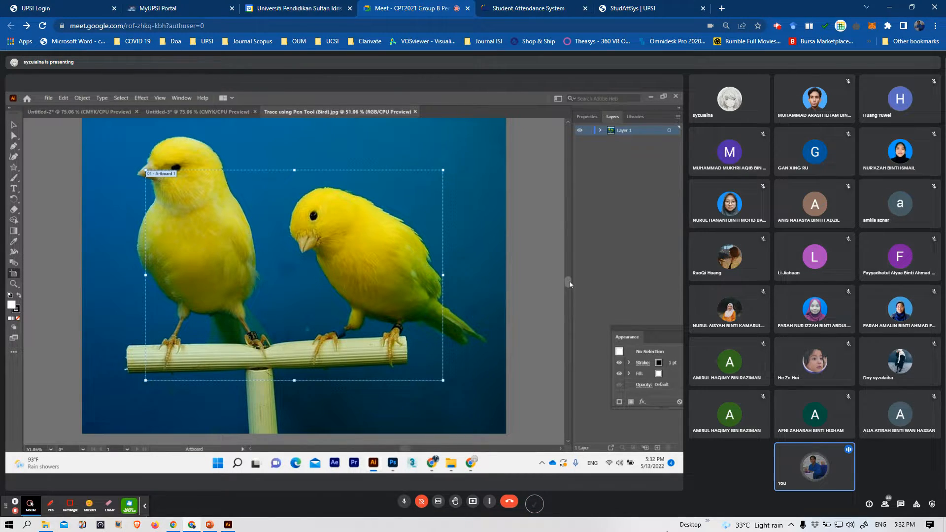
left_click(405, 503)
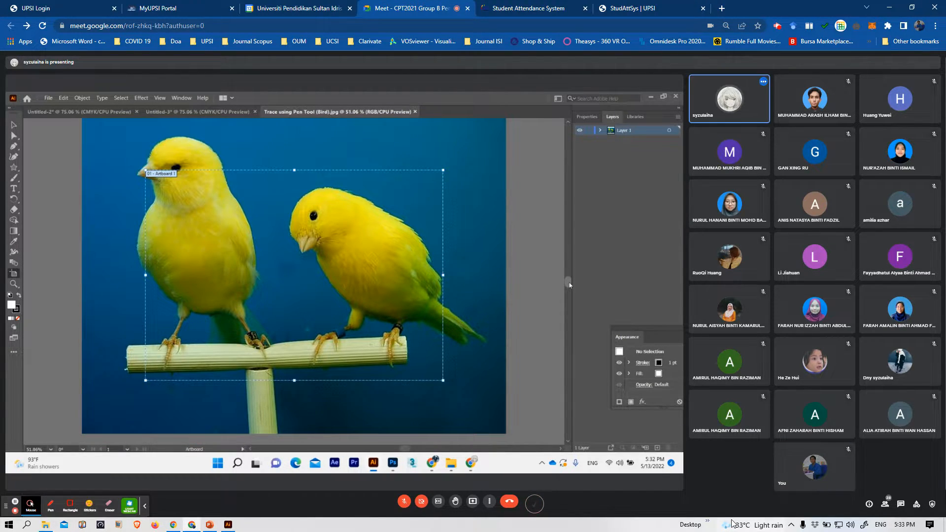
mouse_move(732, 521)
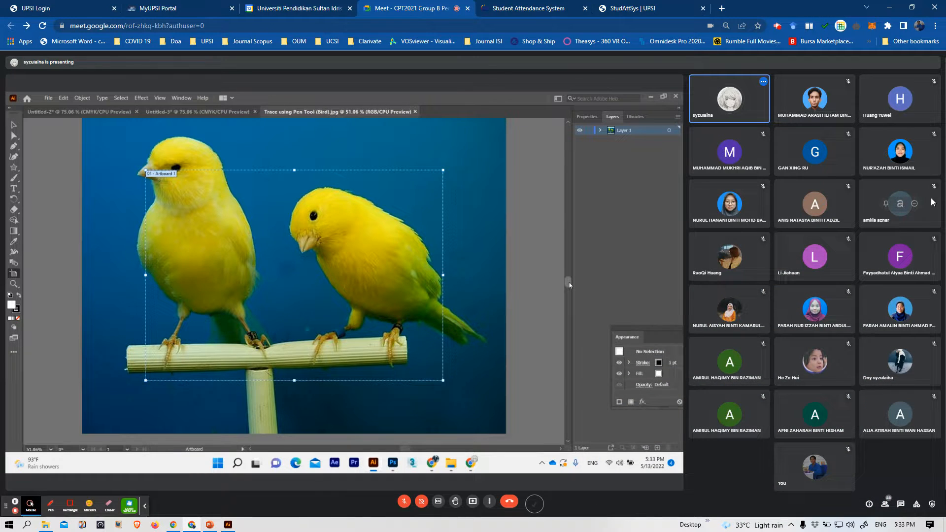
left_click(886, 507)
left_click(886, 507)
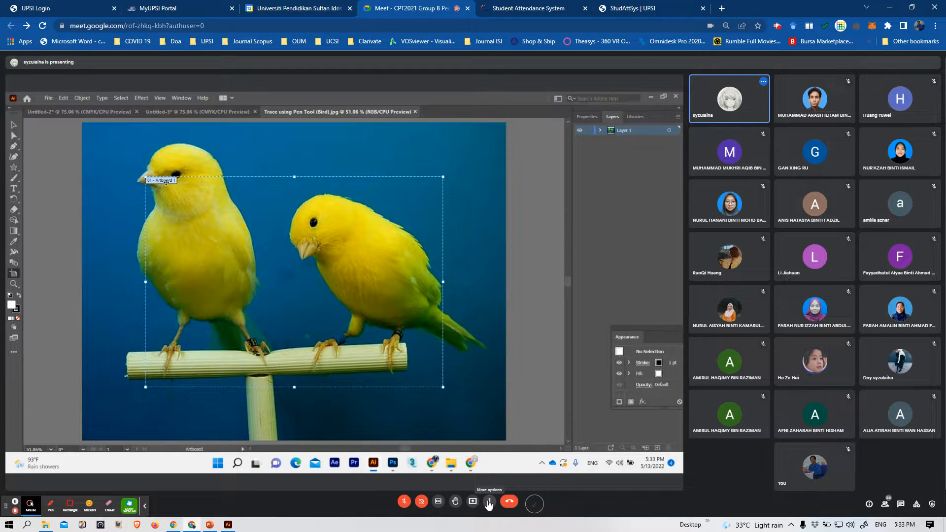
Switch the meeting to full screen and move the screen-sharing notice and Class List window out of the way
left_click(488, 501)
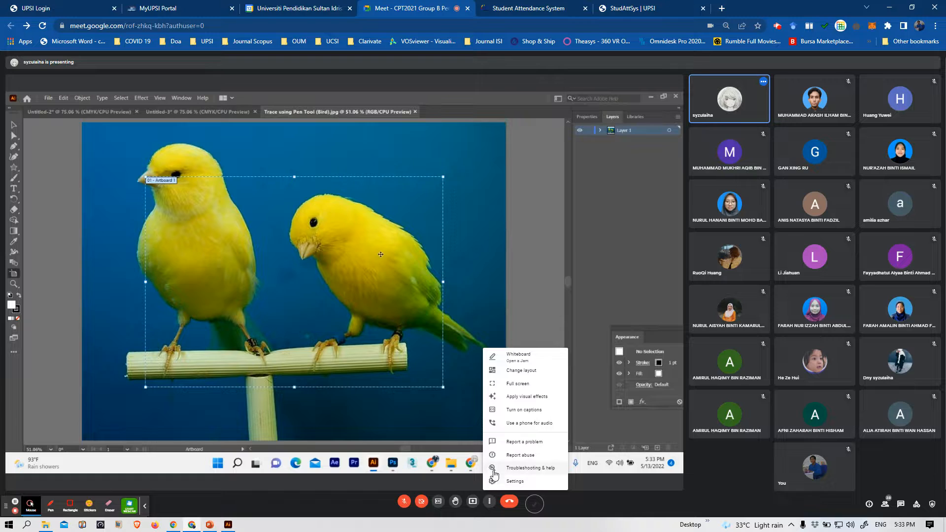
left_click(520, 383)
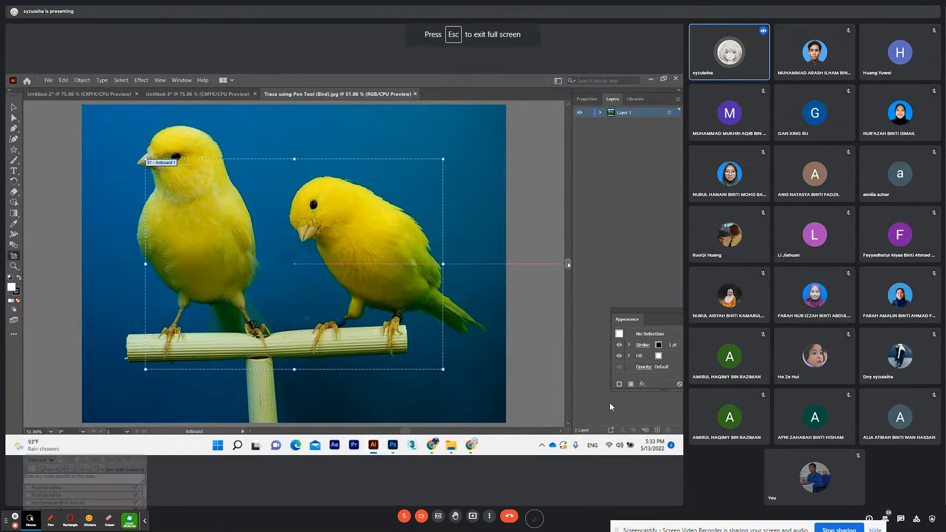
left_click(875, 529)
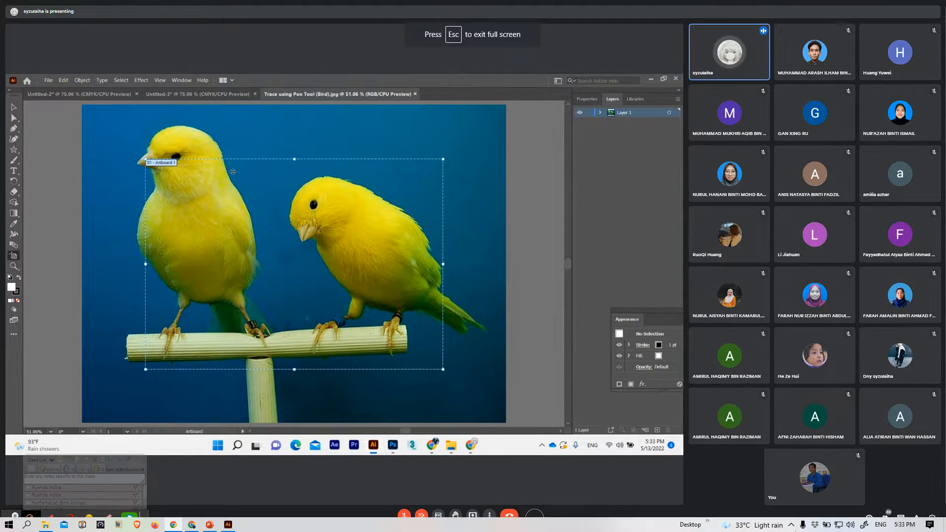
left_click(745, 489)
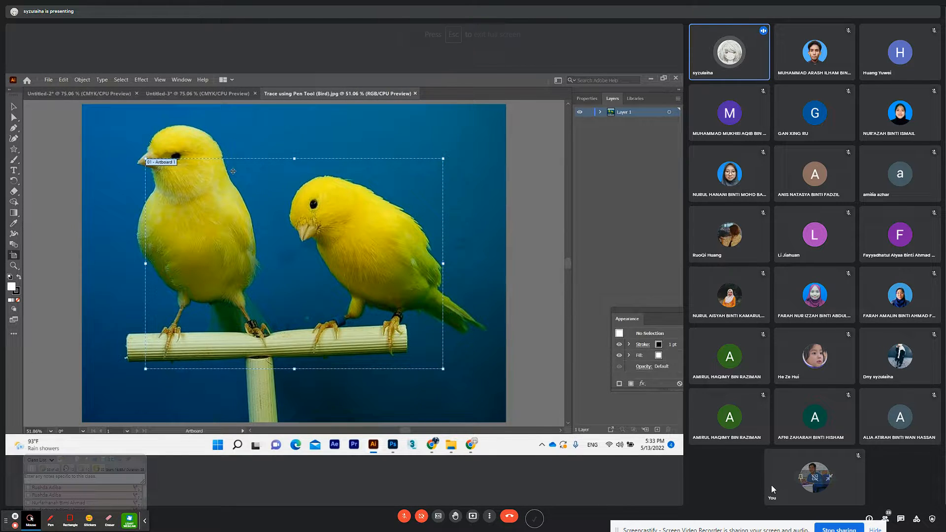
left_click_drag(691, 524, 737, 531)
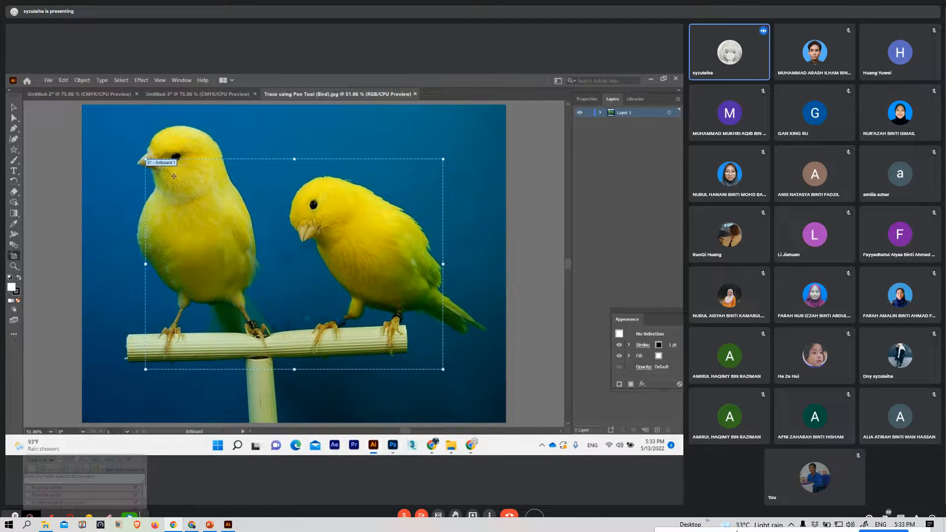
left_click(705, 464)
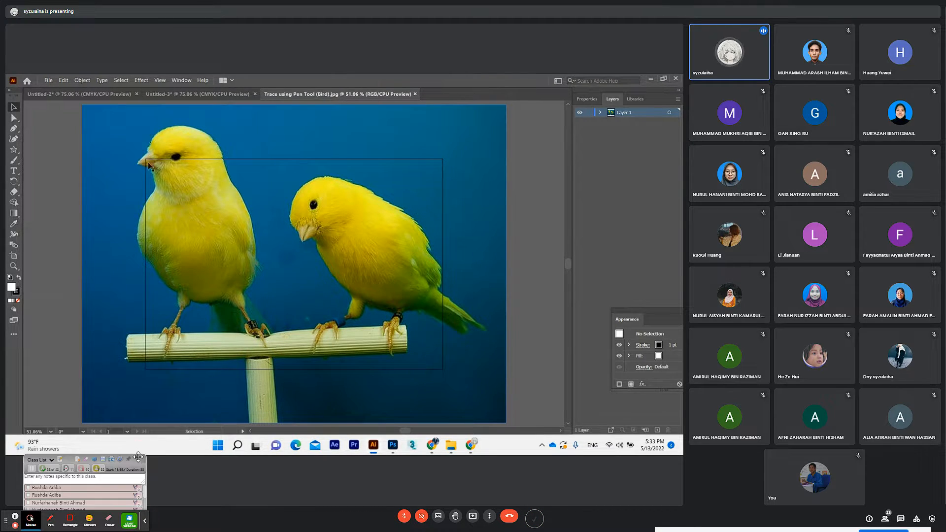
left_click_drag(136, 458, 113, 495)
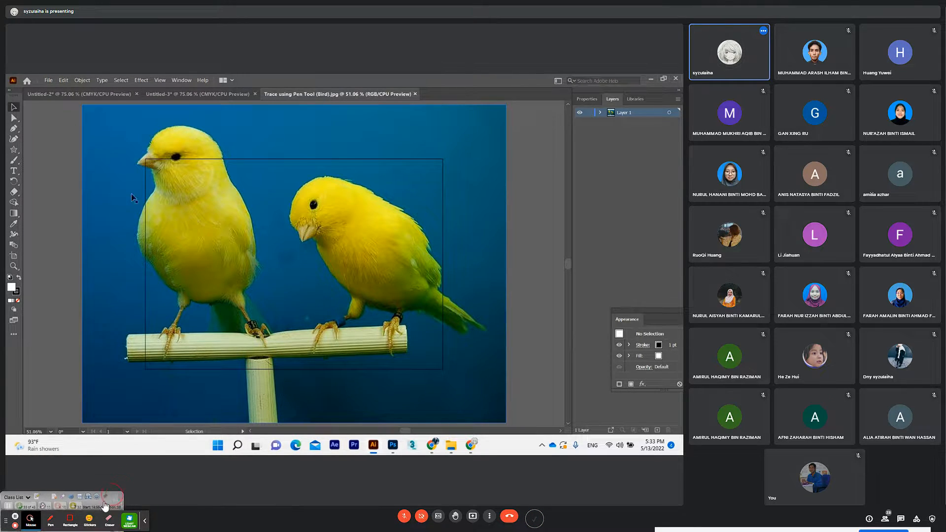
left_click(204, 491)
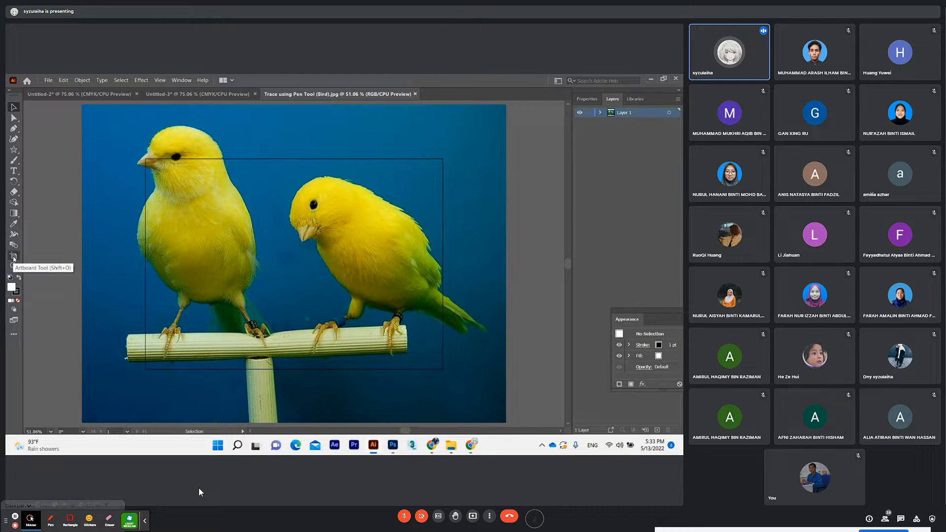
Change the meeting layout to Spotlight so only the shared Illustrator screen fills the view
left_click(489, 518)
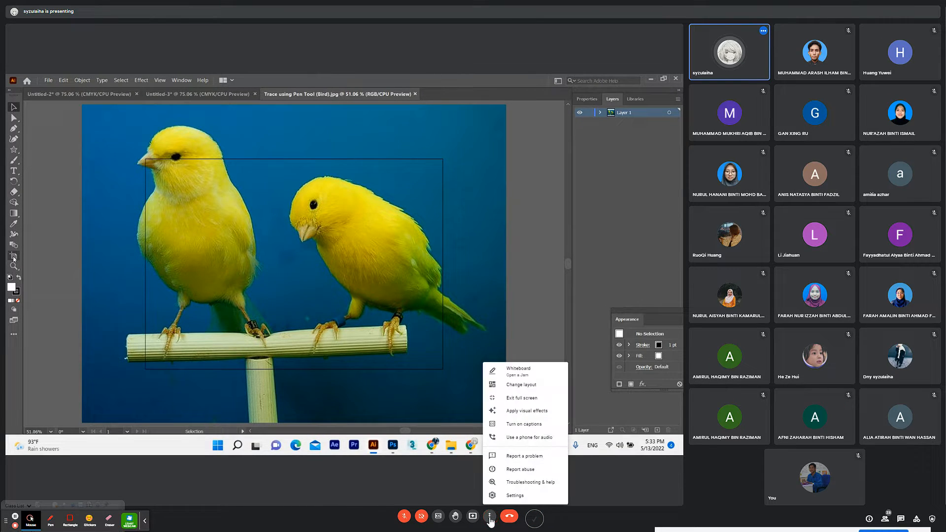
left_click(514, 388)
left_click(432, 232)
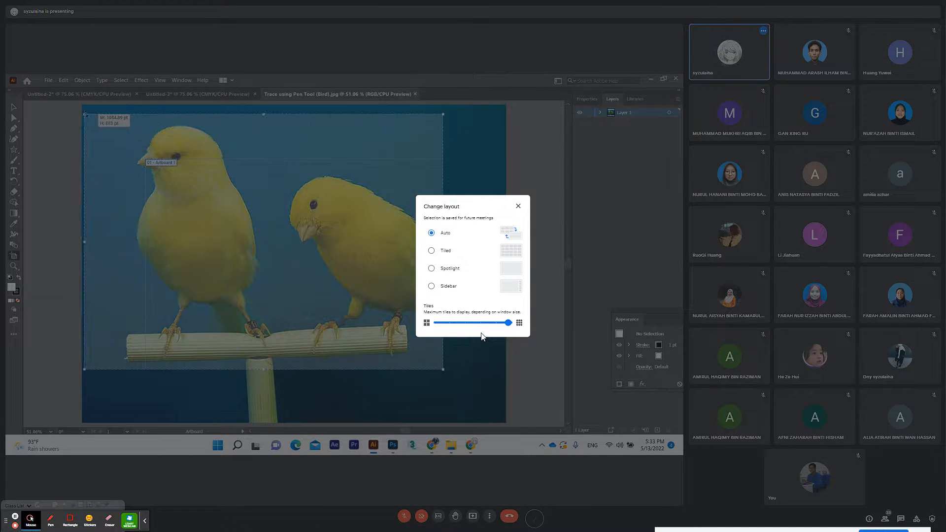
left_click(445, 269)
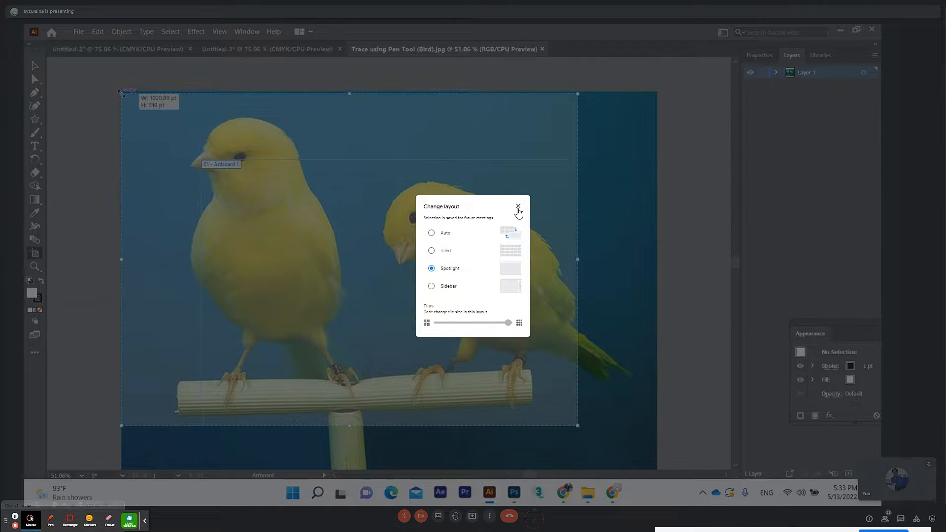
left_click(518, 206)
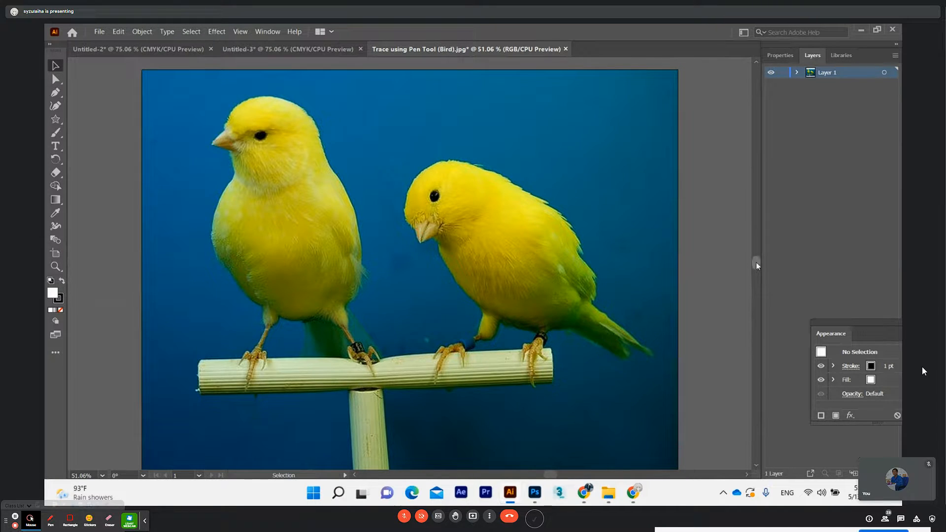
Examine how the artboard edges line up with the whole two-bird image in the opened JPG document
left_click_drag(757, 265, 757, 263)
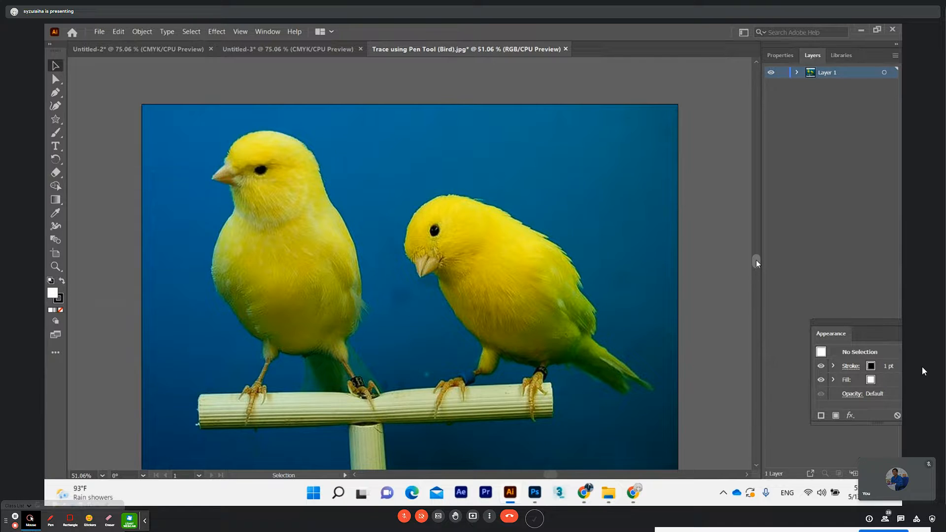
left_click_drag(756, 261, 757, 262)
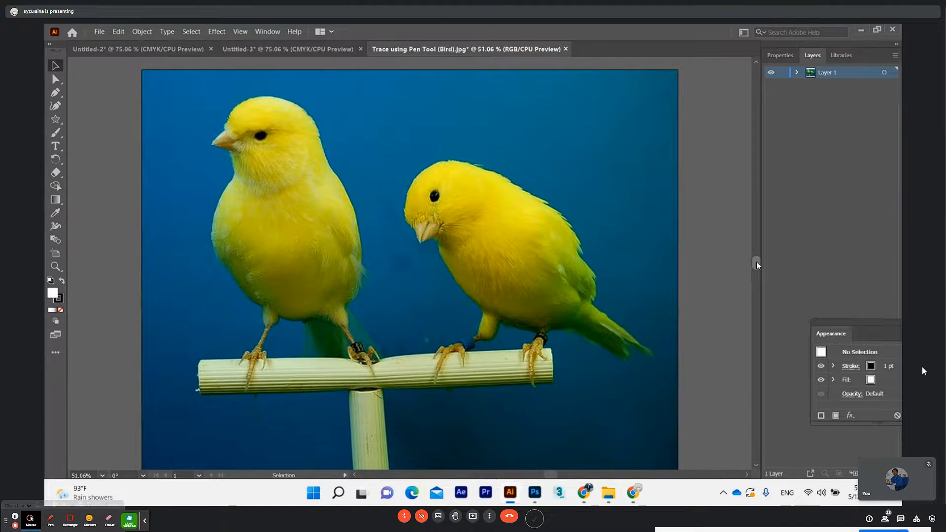
left_click_drag(757, 262, 757, 262)
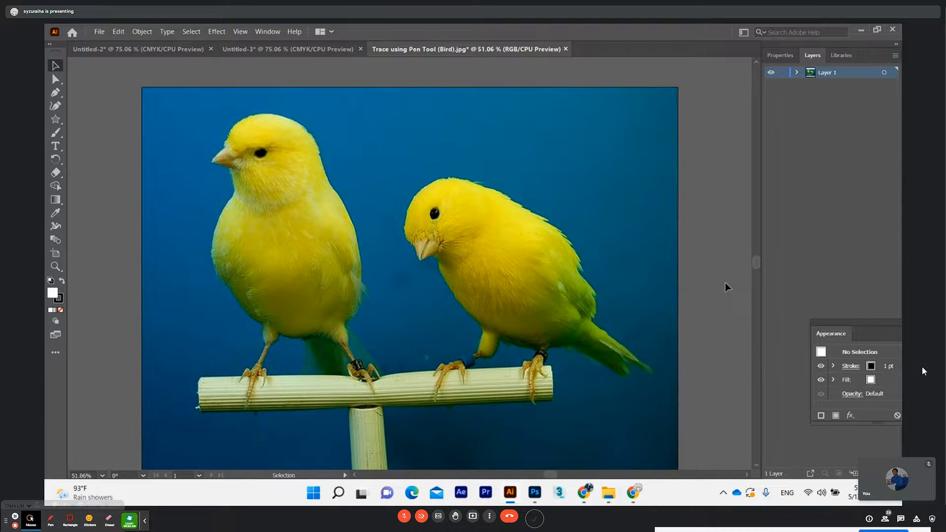
scroll(726, 287, "down", 2)
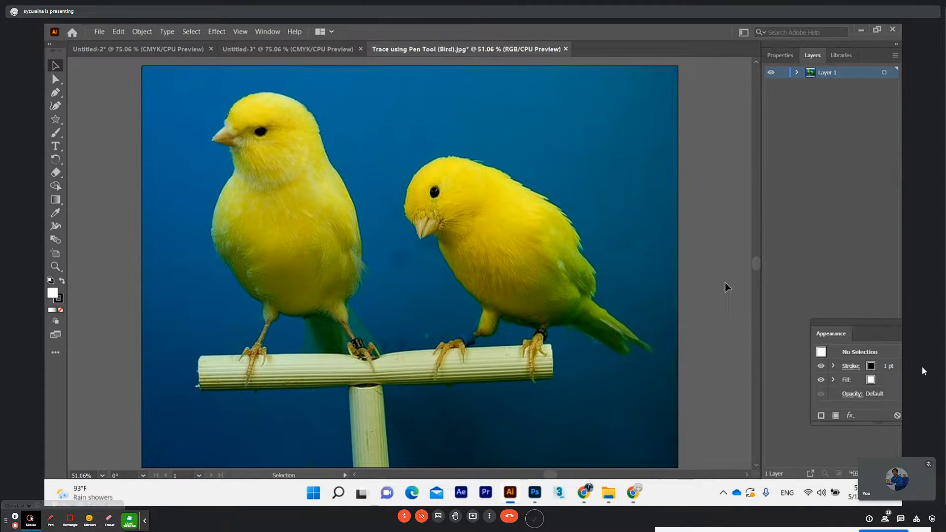
scroll(756, 265, "down", 5)
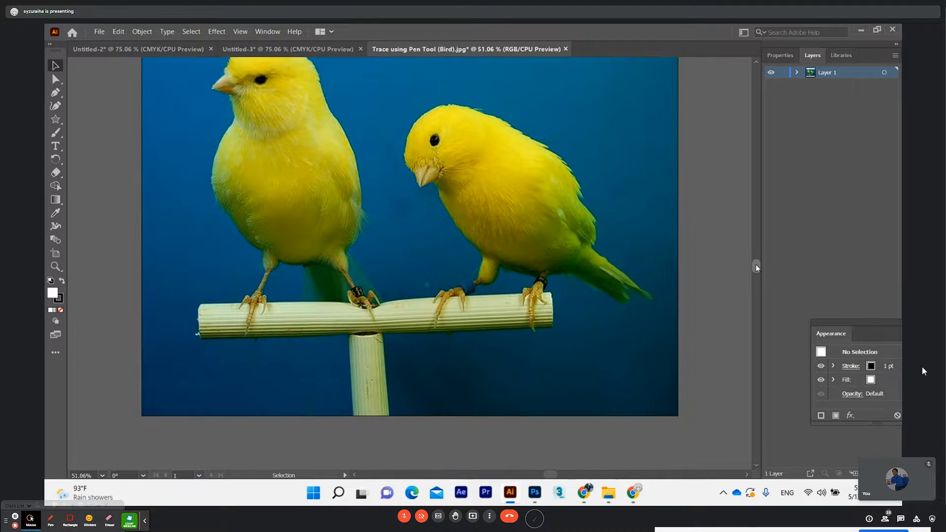
left_click_drag(757, 268, 757, 266)
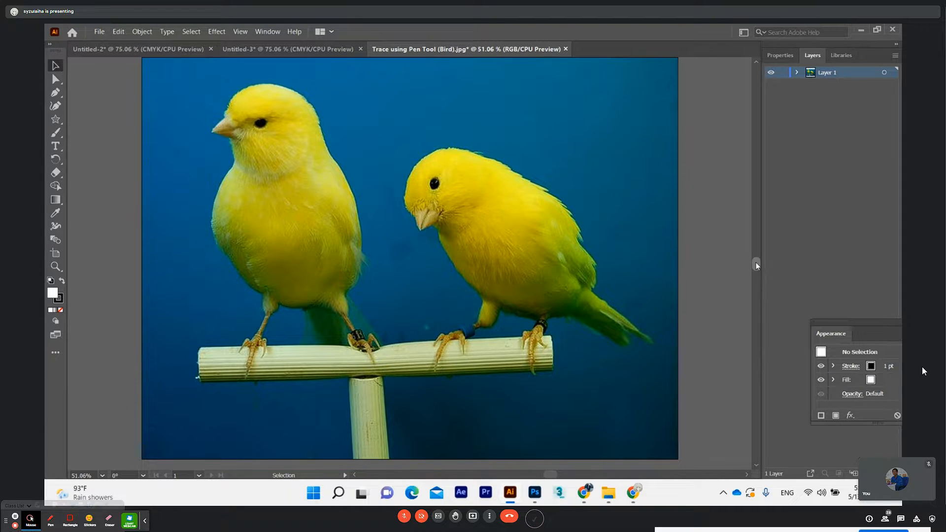
left_click_drag(757, 266, 758, 267)
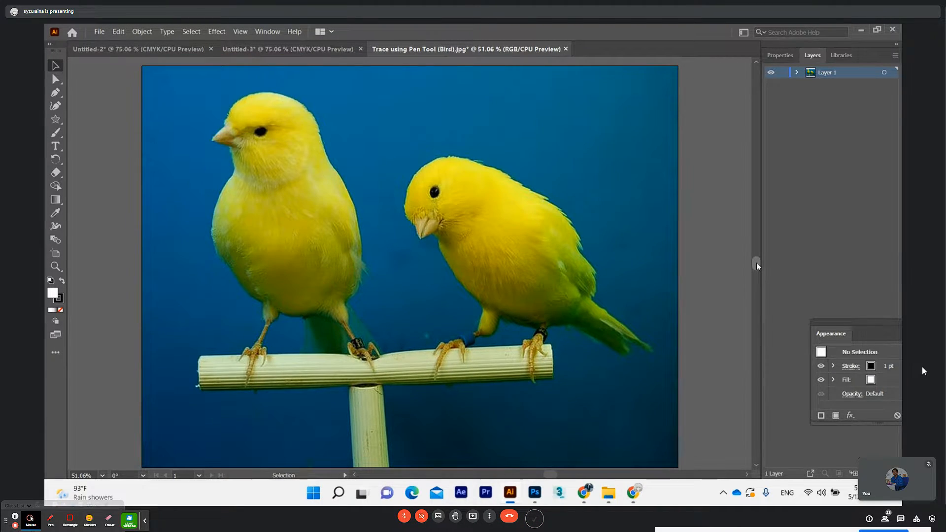
key("ctrl+minus")
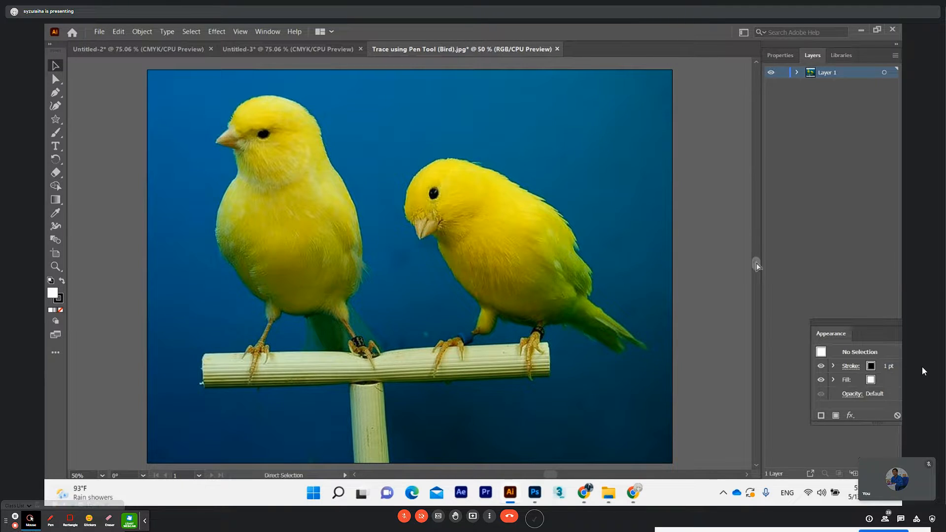
key("ctrl+minus")
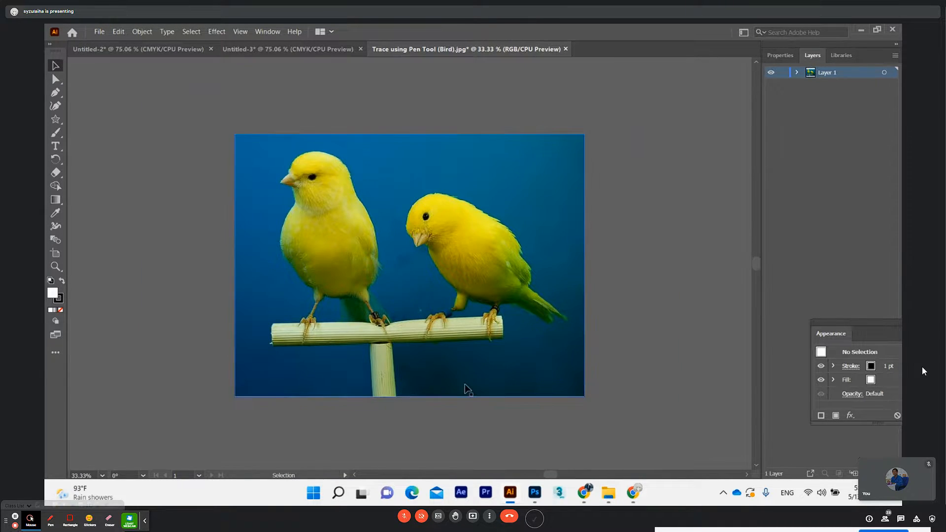
left_click_drag(548, 476, 550, 475)
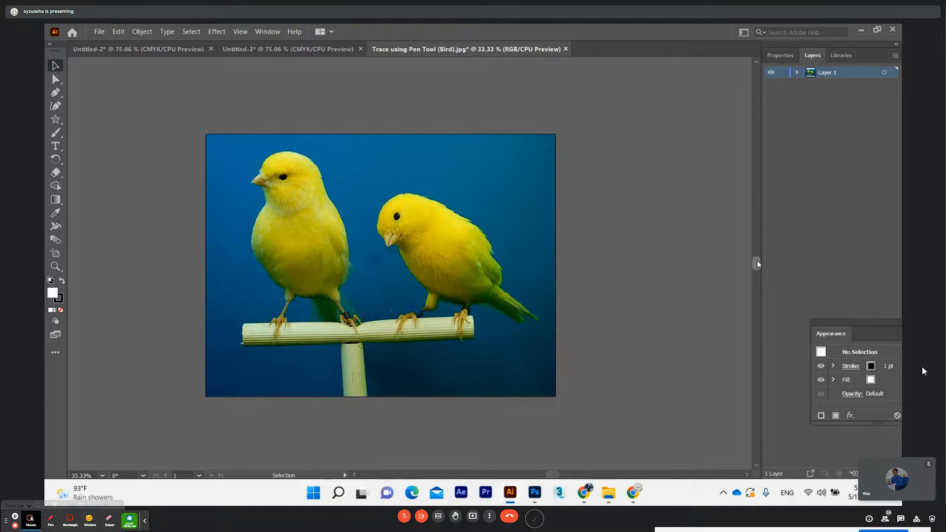
left_click_drag(757, 264, 758, 265)
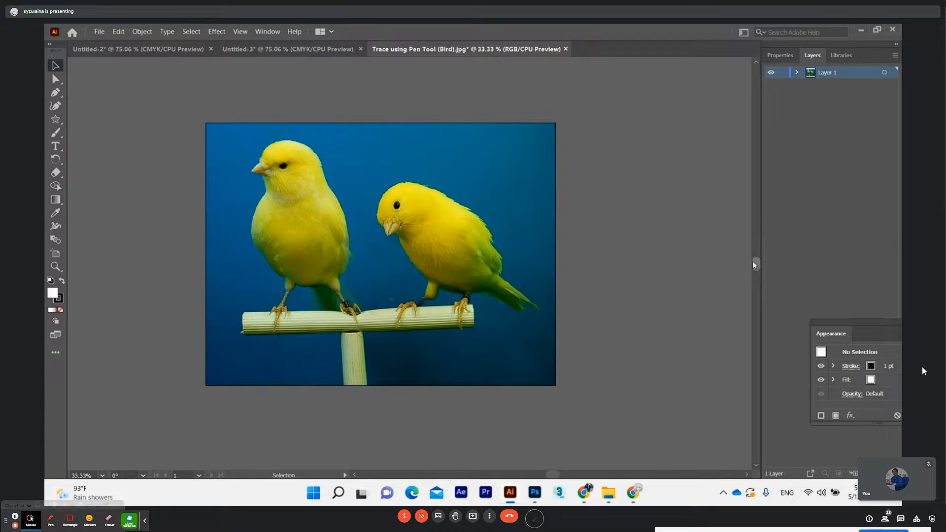
key("ctrl+=")
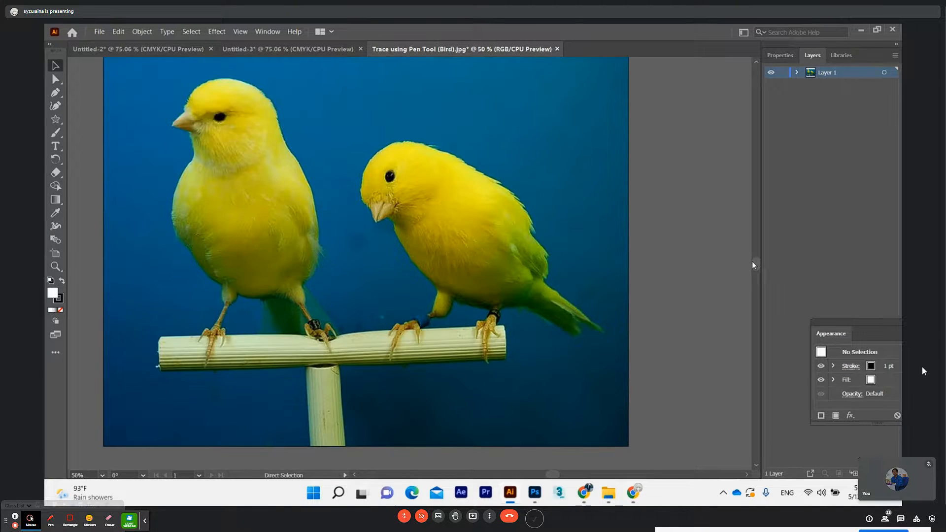
Examine the tools grouped with the Pen tool while reviewing the two-bird image
scroll(518, 276, "up", 2)
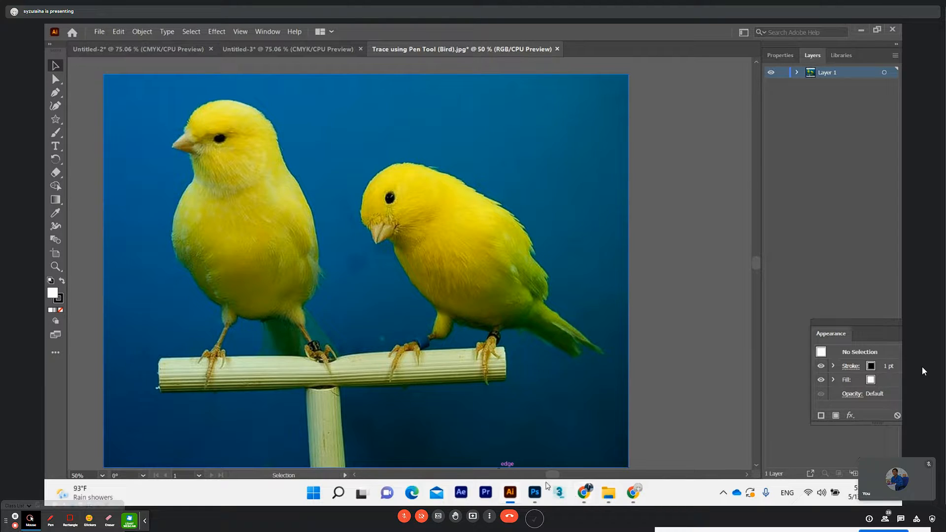
left_click_drag(551, 477, 550, 477)
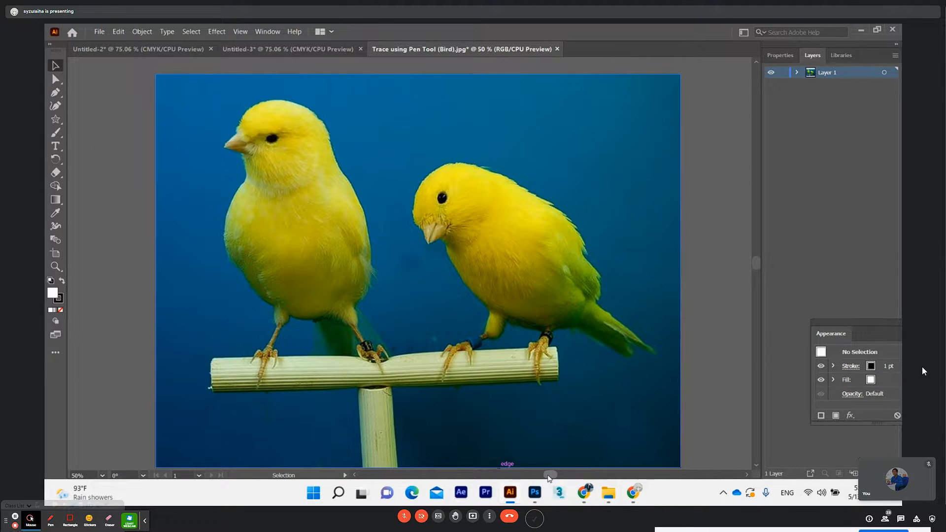
left_click(789, 56)
left_click(803, 56)
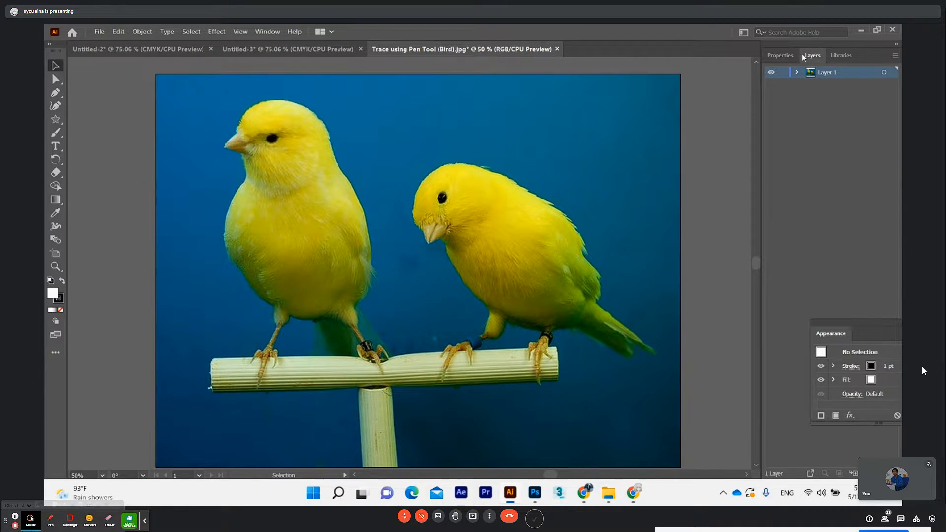
left_click(54, 96)
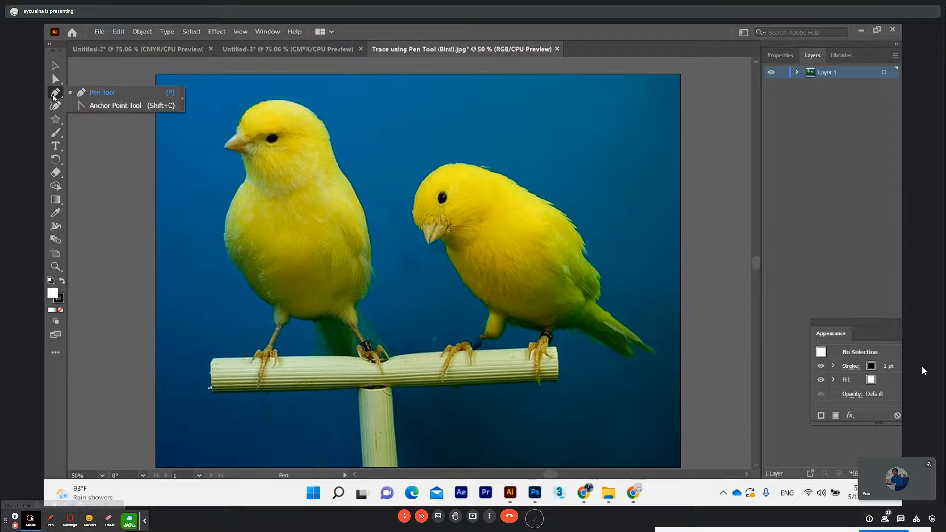
left_click(52, 96)
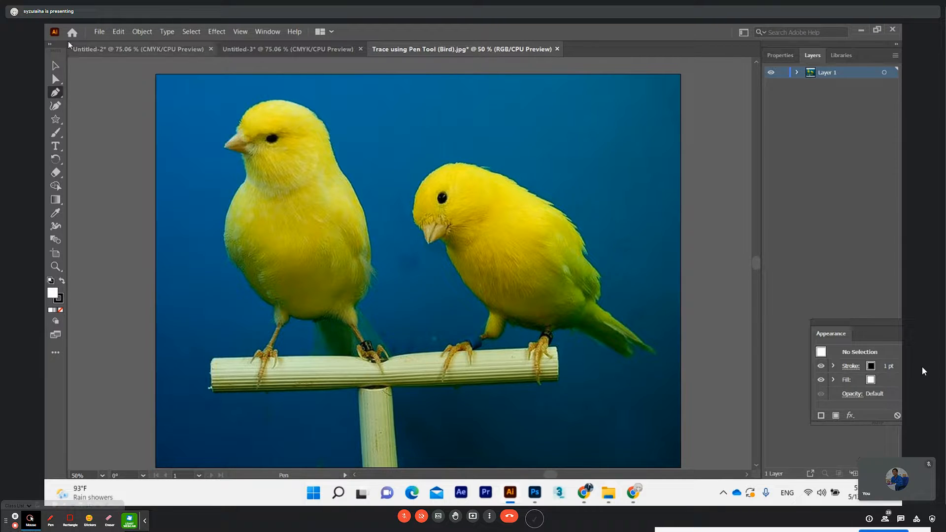
left_click(55, 82)
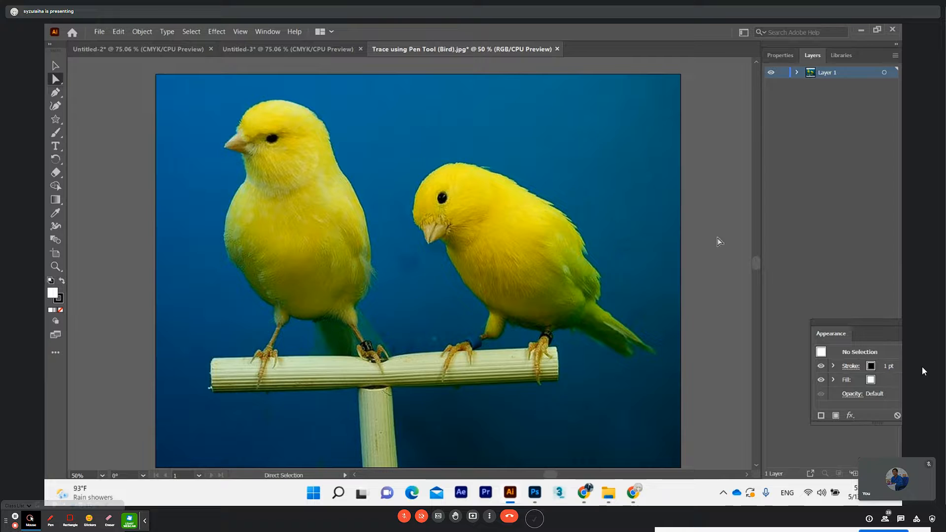
left_click_drag(757, 265, 758, 265)
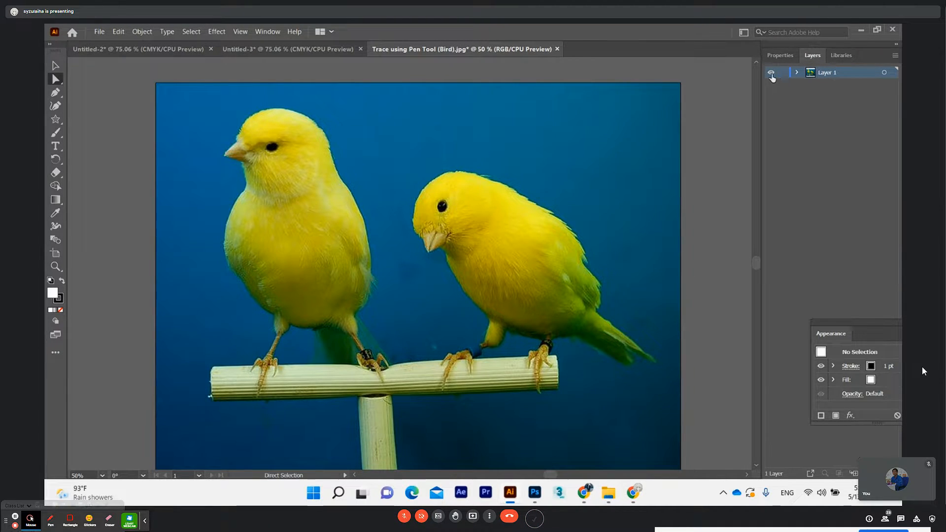
Lock the layer holding the bird photo and add a new layer above it
left_click(784, 74)
left_click(55, 65)
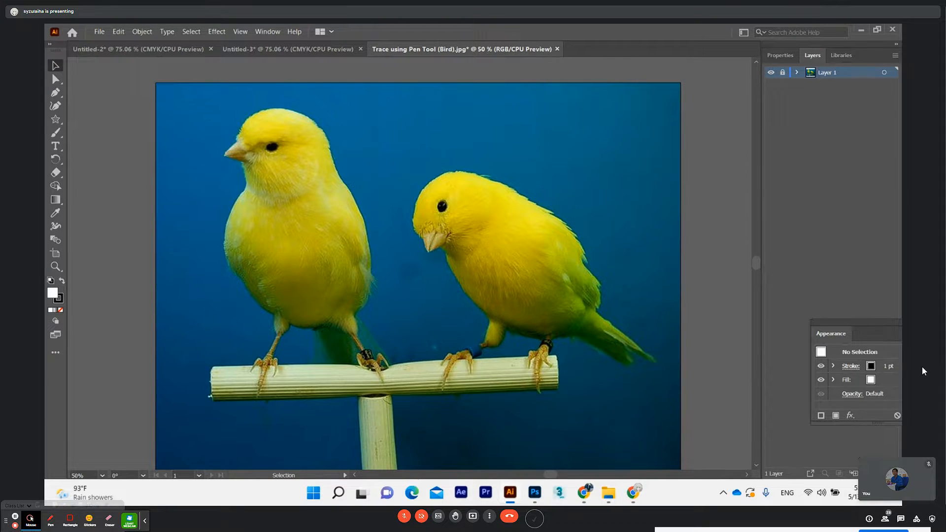
left_click(868, 474)
Move the floating Appearance panel clear of the meeting thumbnail and close it
left_click_drag(865, 322, 760, 296)
left_click(837, 295)
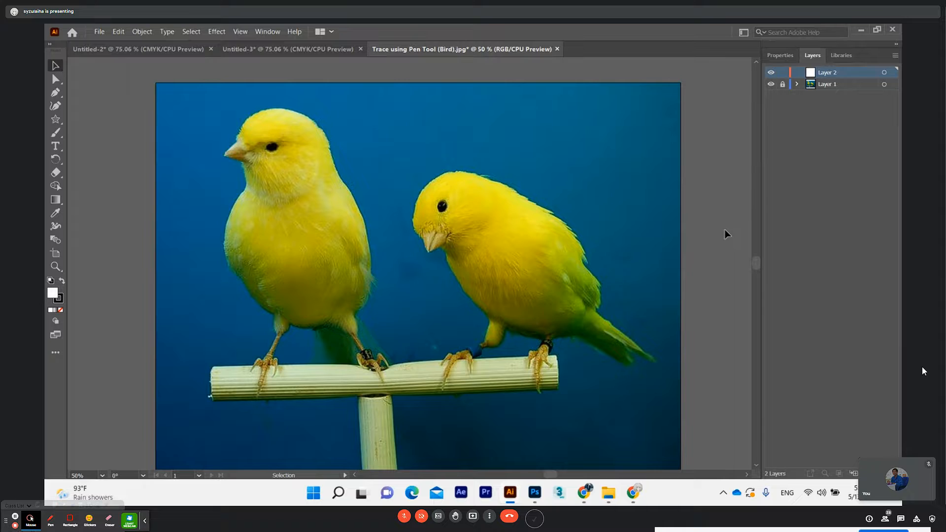
Make the empty Layer 2 active and choose the Pen tool for tracing the left bird's head
left_click_drag(258, 231, 311, 223)
left_click_drag(368, 190, 366, 210)
left_click_drag(337, 140, 355, 170)
scroll(371, 189, "down", 1)
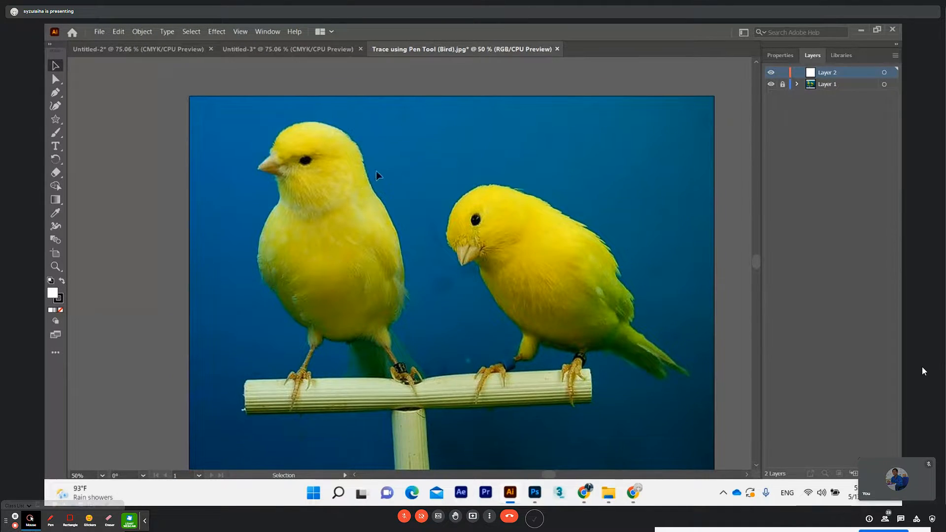
mouse_move(367, 144)
left_mouse_down()
mouse_move(329, 144)
mouse_move(338, 133)
mouse_move(452, 133)
mouse_move(452, 212)
mouse_move(477, 147)
mouse_move(526, 156)
mouse_move(414, 150)
mouse_move(368, 124)
mouse_move(462, 153)
mouse_move(384, 143)
left_mouse_up()
key("ctrl+plus")
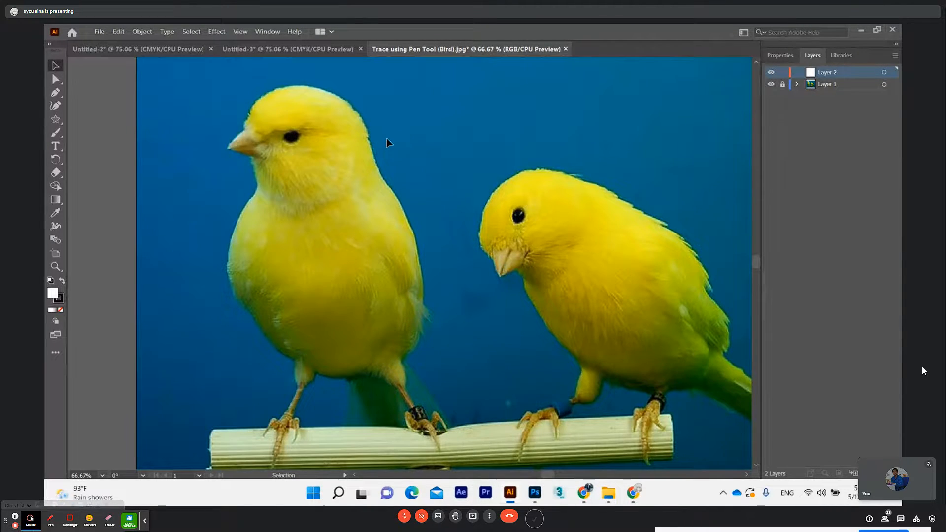
scroll(386, 143, "up", 4)
scroll(232, 210, "down", 2)
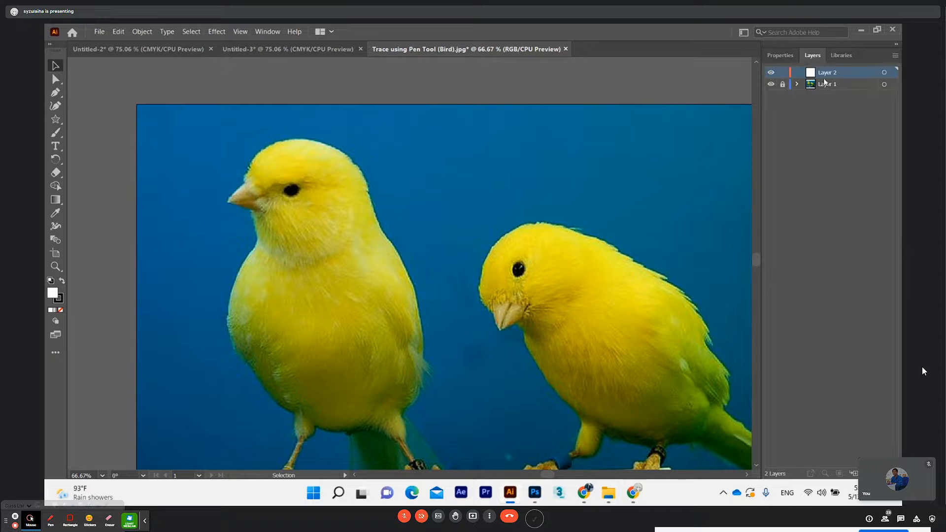
left_click(837, 112)
left_click(831, 74)
left_click(55, 93)
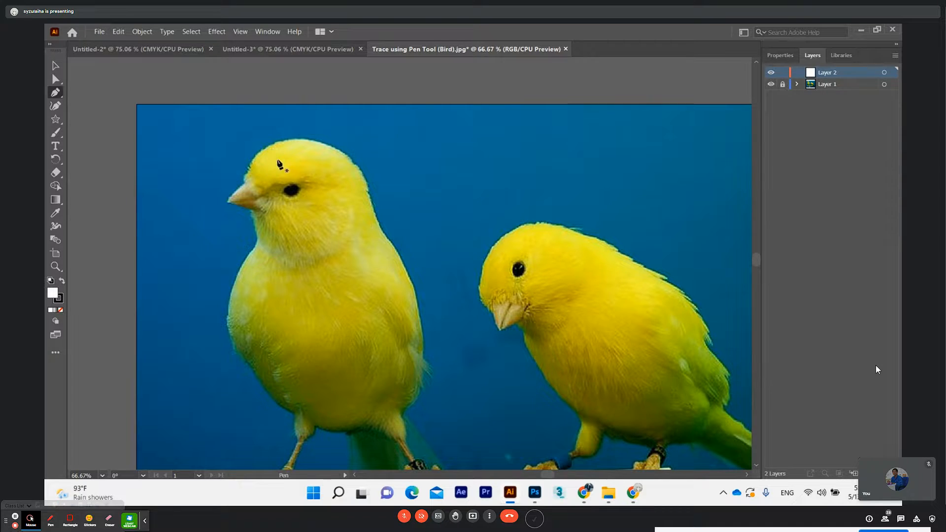
scroll(279, 187, "down", 1)
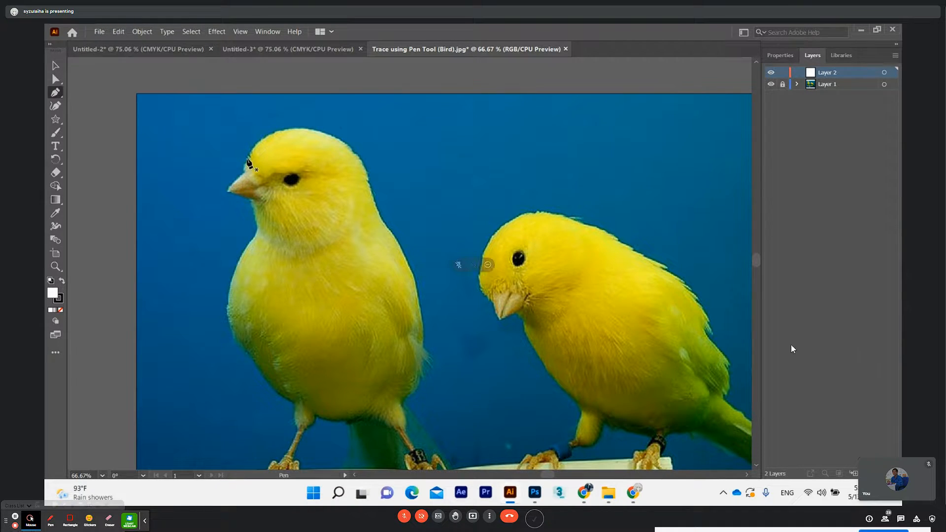
Collapse the screen annotation toolbar and turn the meeting microphone on twice to speak, muting it after each time
left_click(145, 521)
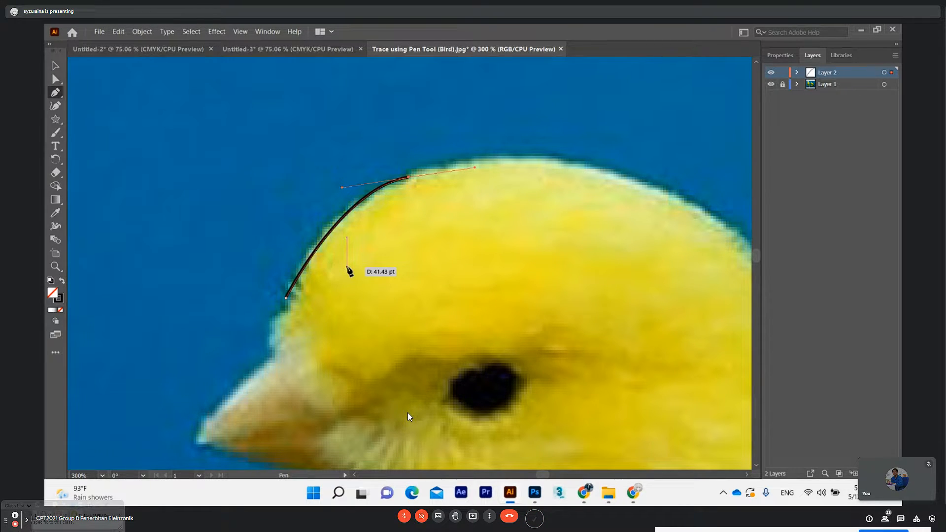
left_click(403, 516)
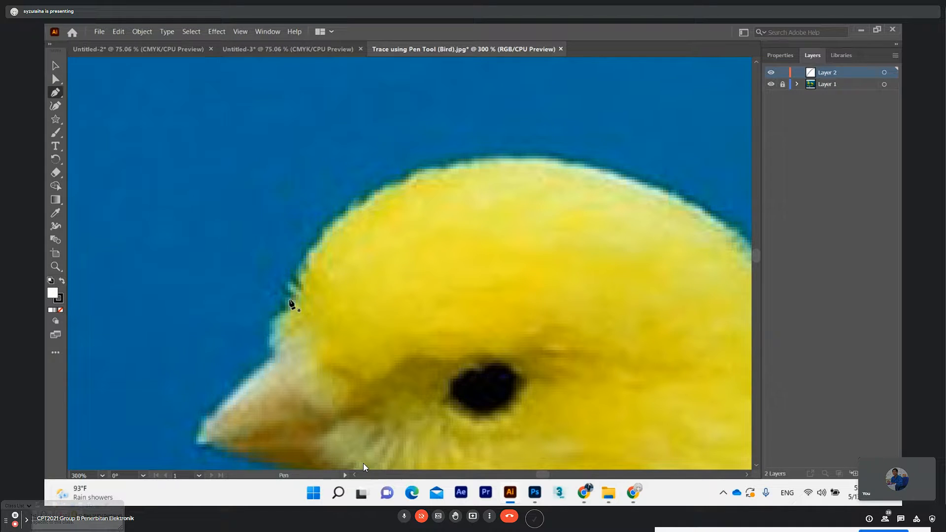
left_click(404, 518)
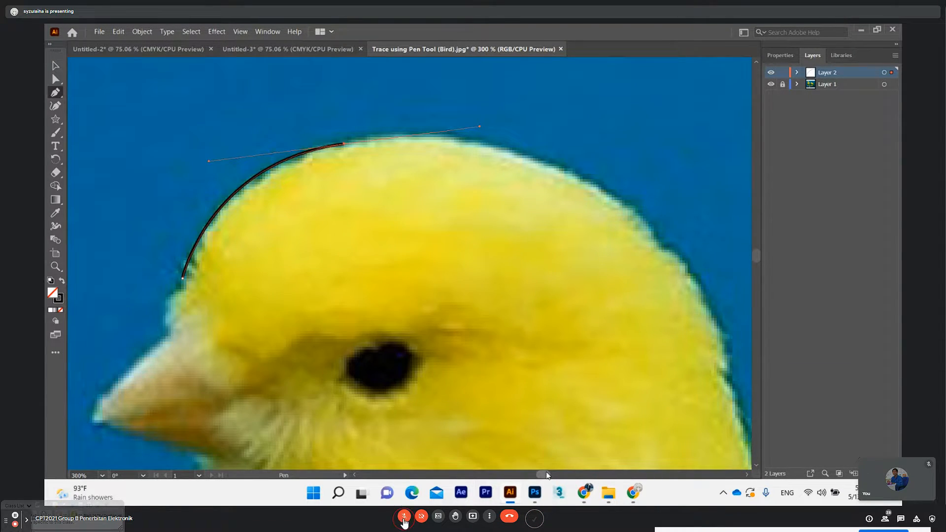
left_click(404, 516)
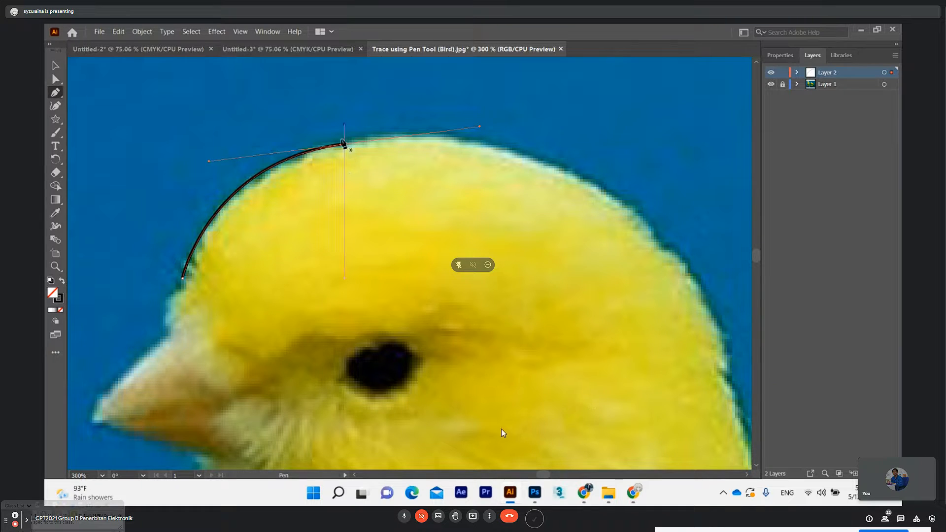
left_click(403, 517)
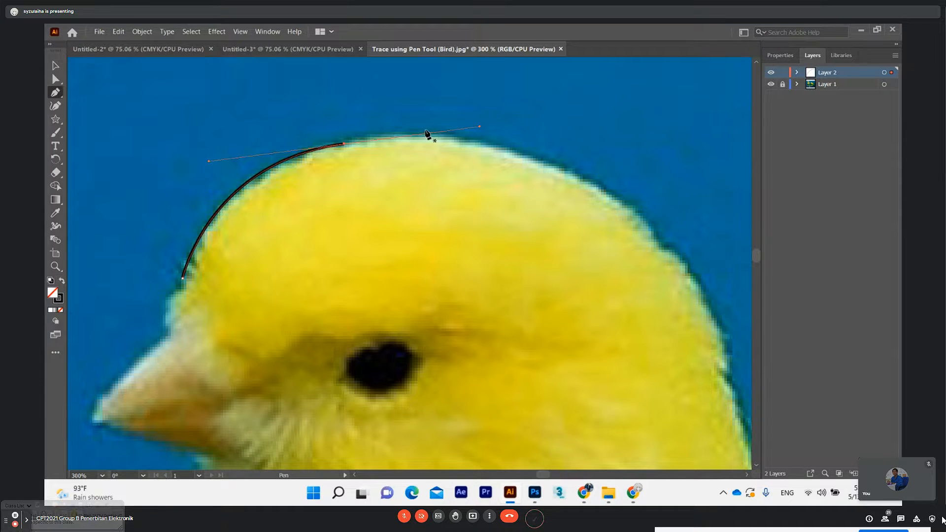
Extend the left bird's head outline with a curved segment over the crown, removing the outgoing handle at each anchor
left_click(344, 143)
scroll(344, 143, "down", 1)
left_click_drag(564, 159, 656, 211)
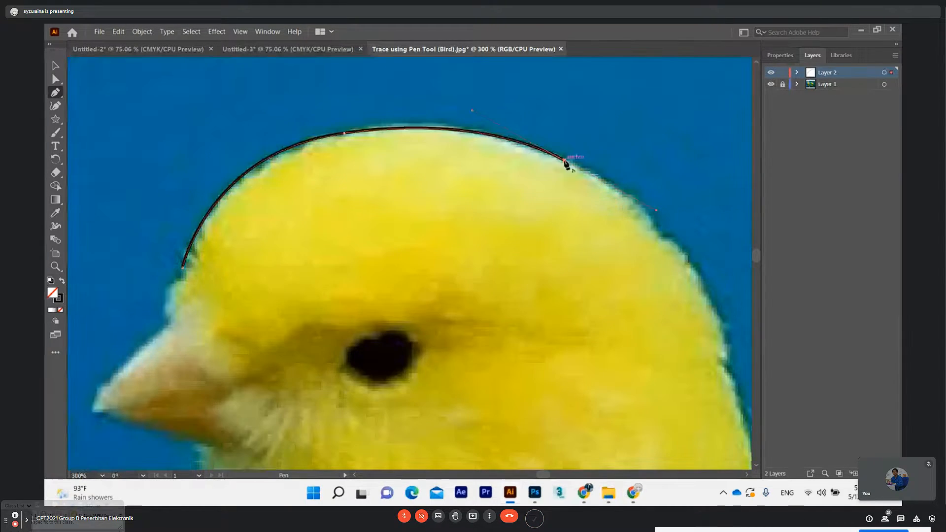
scroll(567, 160, "down", 1)
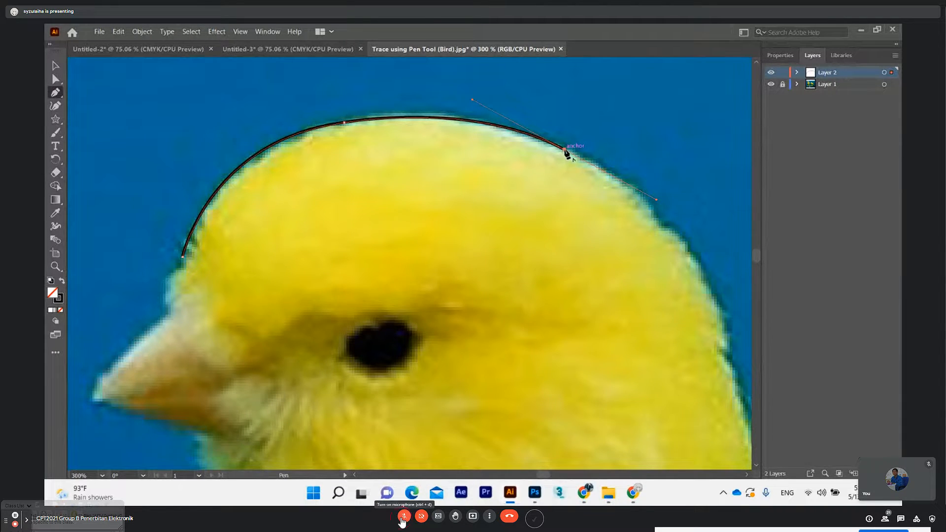
left_click(402, 518)
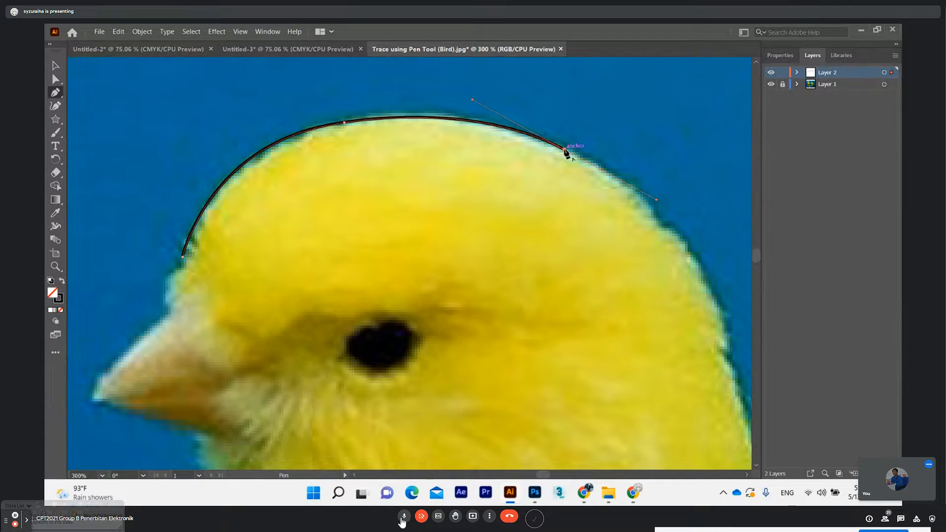
left_click(565, 150)
left_click_drag(563, 244, 478, 225, "space")
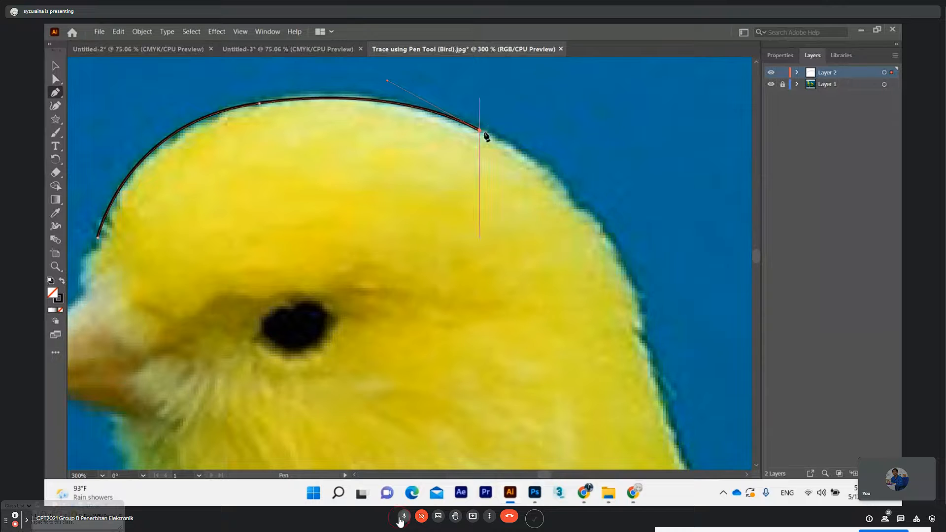
left_click(403, 517)
Undo the traced head outline back to its first anchor
key("ctrl+z")
key("ctrl+z")
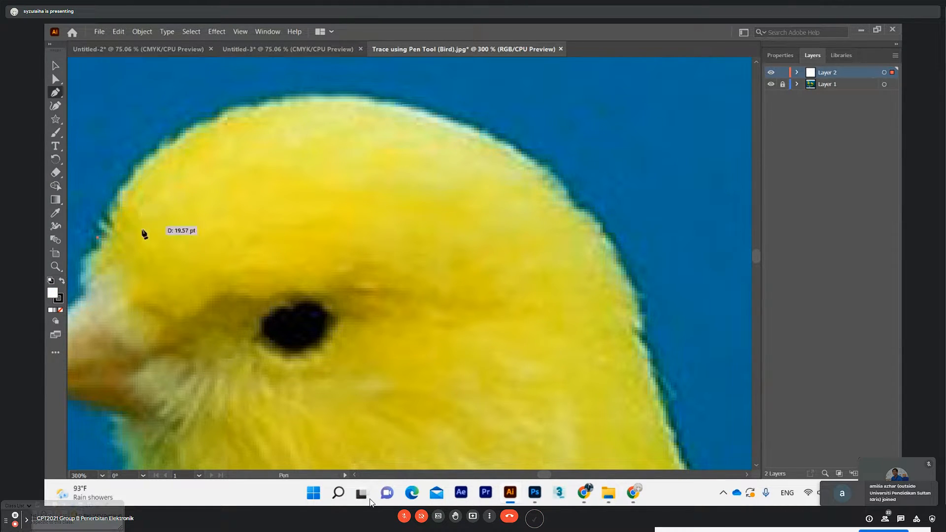
Set the fill to None and place the outline's starting anchor just above the left bird's beak
left_click(60, 310)
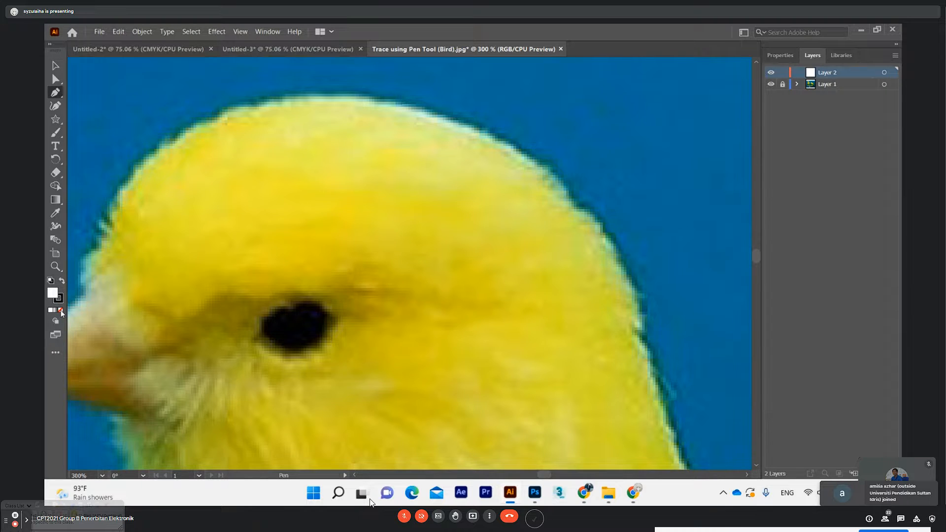
left_click(94, 239)
Try a curved segment along the forehead followed by another anchor inside the head, and undo both
left_click_drag(270, 102, 405, 83)
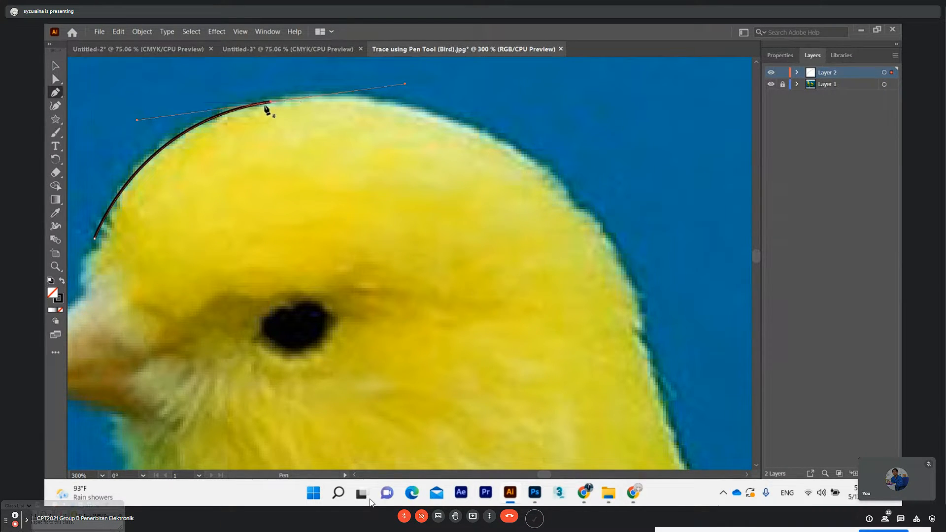
left_click(306, 120)
key("ctrl+z")
key("ctrl+z")
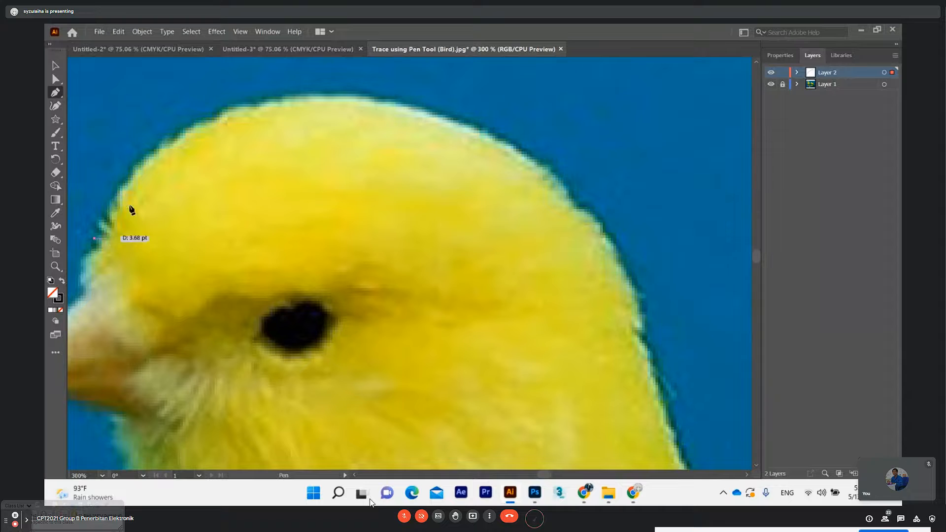
Draw a curved segment from the starting anchor along the forehead to the crown, with a handle about 49 pt long
mouse_move(266, 102)
left_mouse_down()
mouse_move(361, 95)
mouse_move(392, 78)
mouse_move(396, 99)
left_mouse_up()
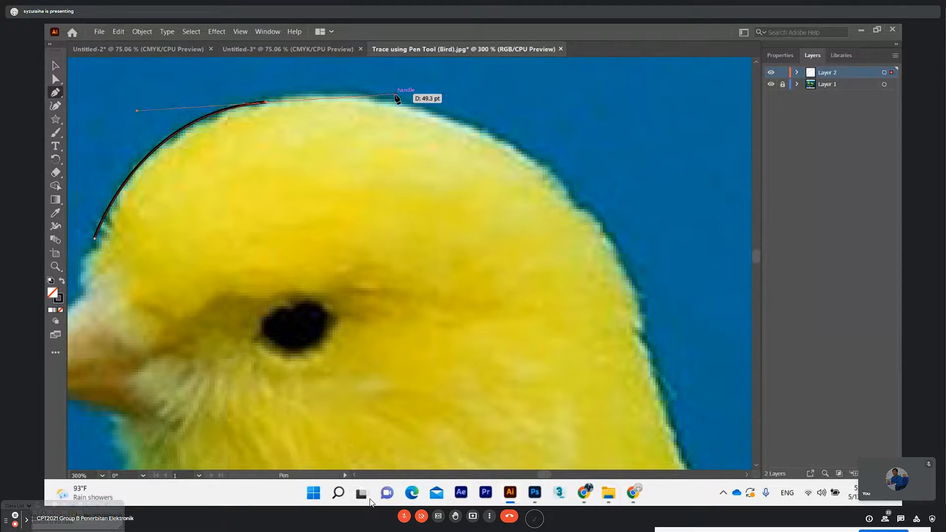
left_click_drag(397, 99, 396, 97)
Draw a separate V-shaped open path of two straight segments inside the bird's head
left_click(364, 141)
left_click(389, 191)
left_click(441, 147)
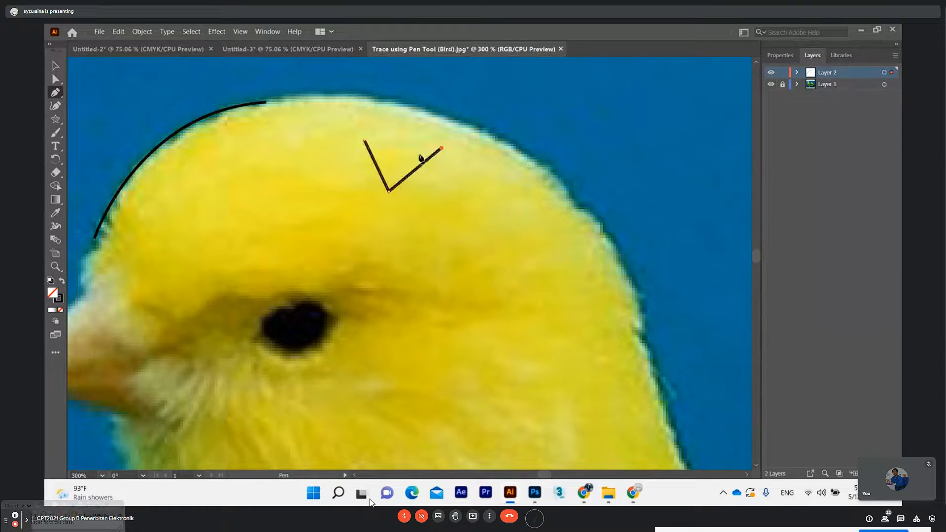
left_click_drag(260, 106, 264, 106)
Delete the entire V-shaped path with the Direct Selection tool
left_click(58, 78)
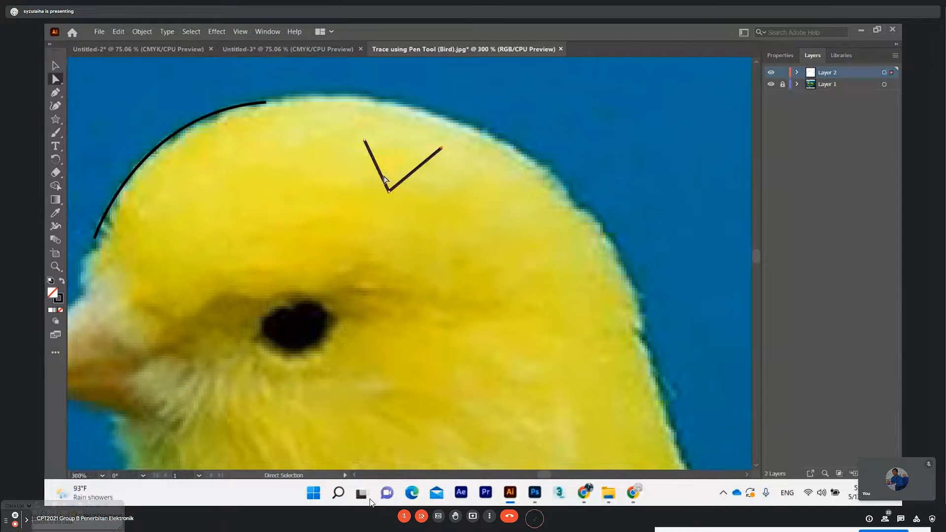
left_click(385, 181)
key("Delete")
key("Delete")
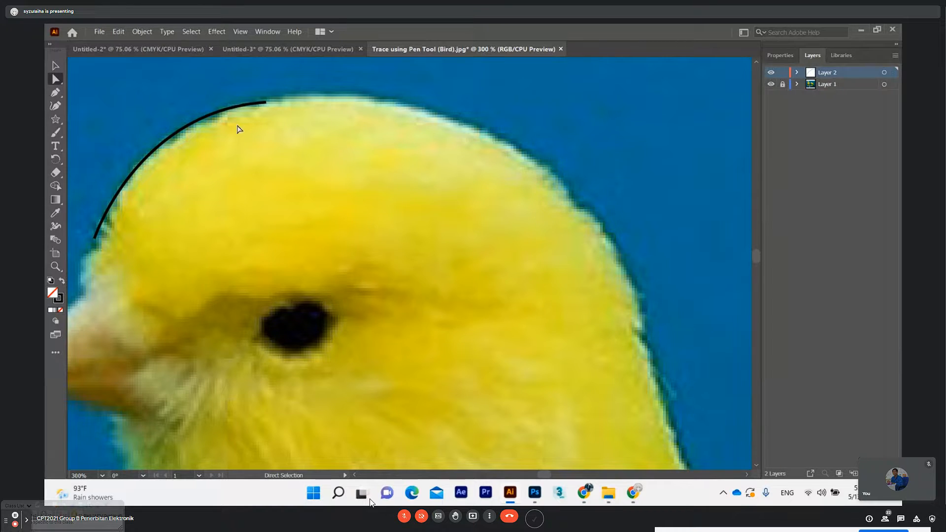
Select the forehead curve with the Direct Selection tool to show its anchors and direction handle
left_click_drag(267, 103, 266, 103)
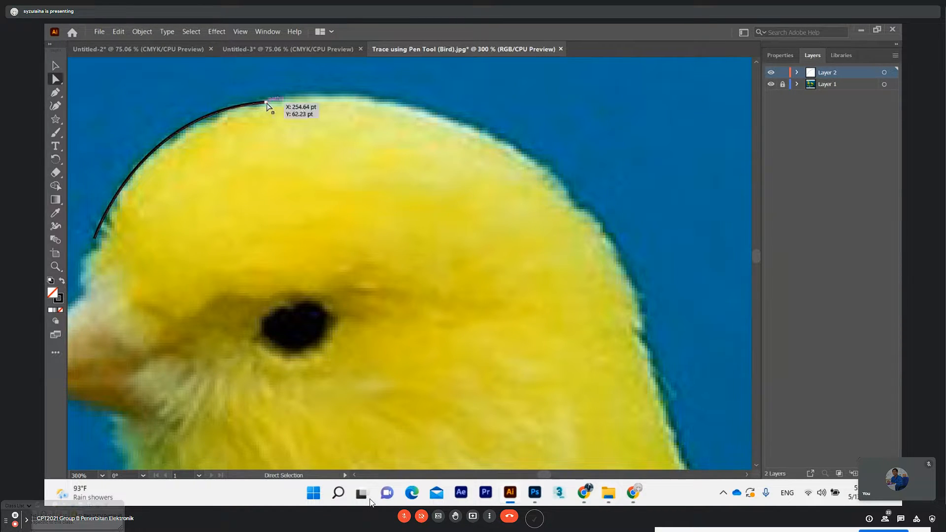
scroll(327, 141, "up", 2)
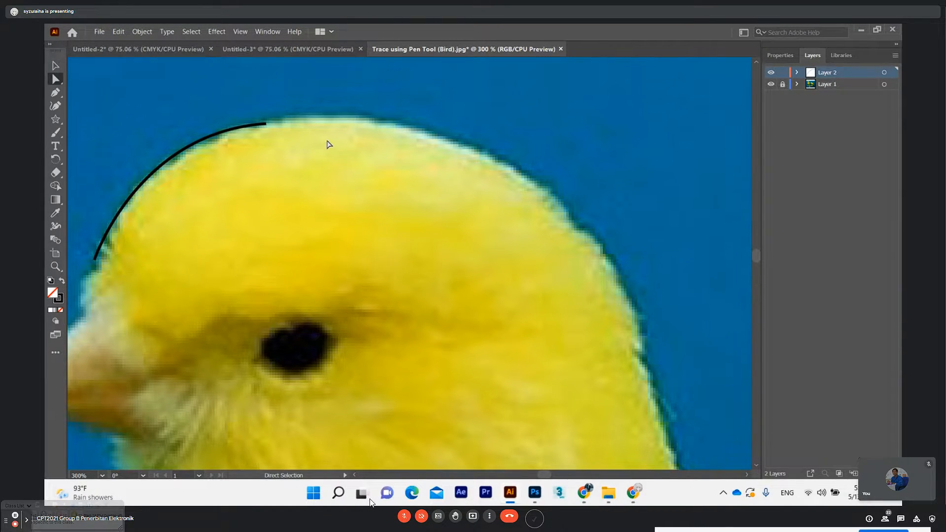
scroll(325, 208, "down", 1)
left_click_drag(548, 474, 546, 475)
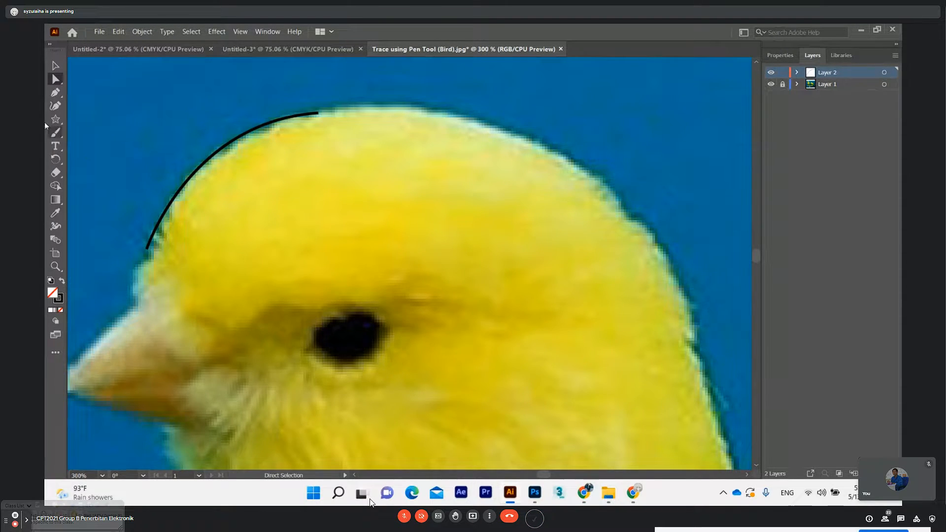
left_click(56, 93)
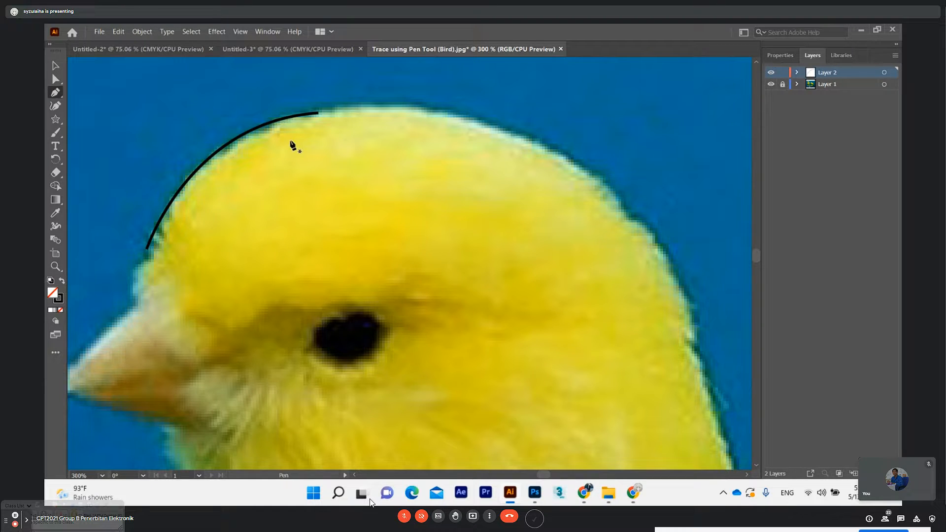
key("a")
left_click(218, 144)
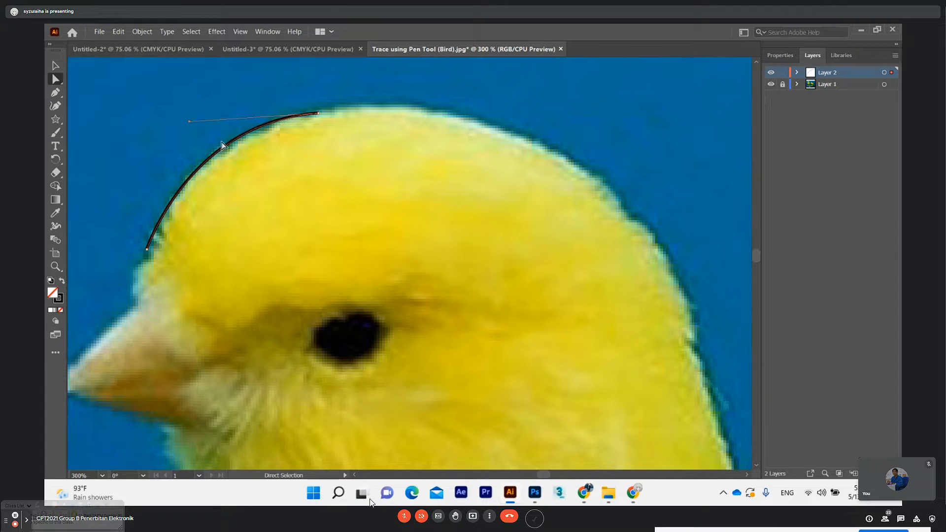
Delete the forehead curve entirely and set the fill colour to white (FFFFFF)
key("Delete")
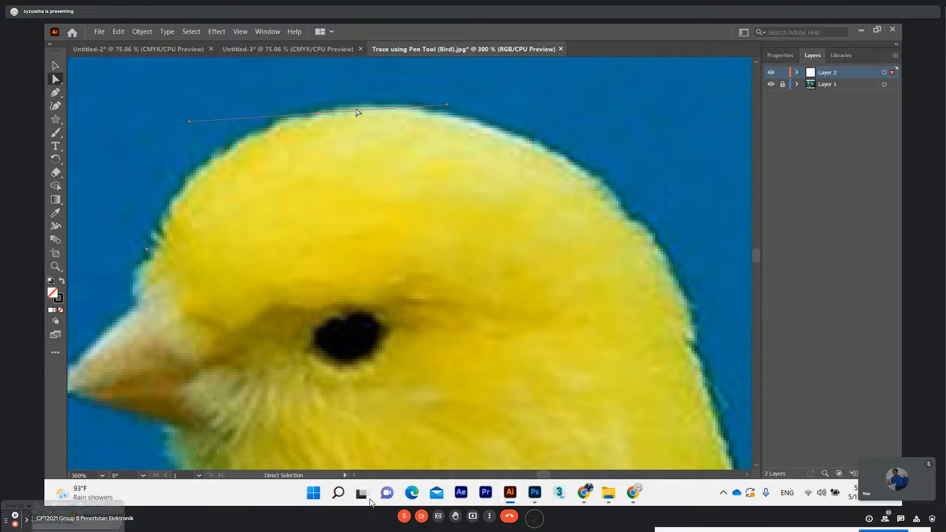
left_click(360, 149)
double_click(58, 297)
left_click_drag(337, 188, 320, 180)
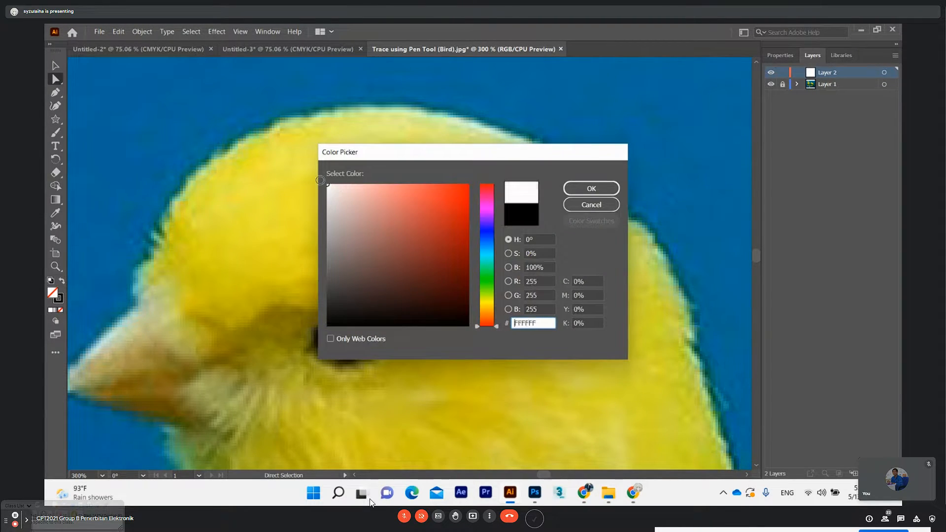
left_click(587, 188)
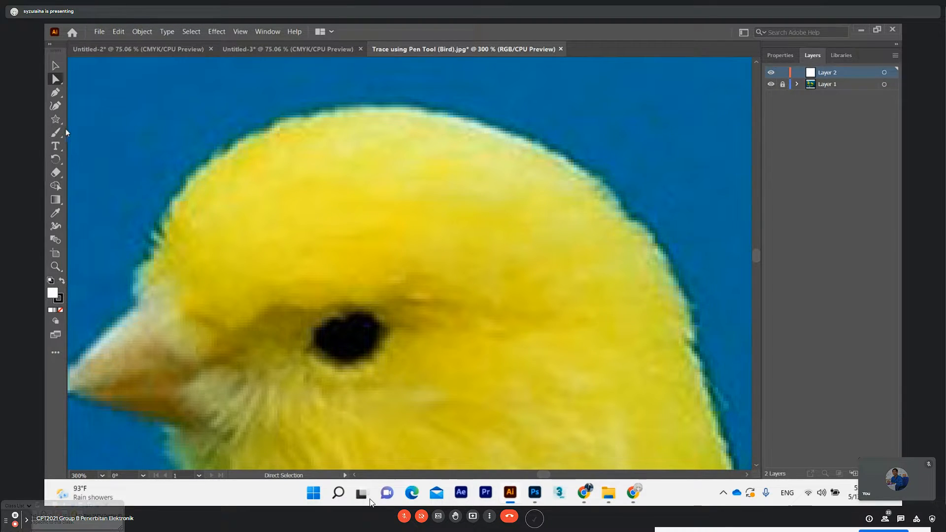
Draw a curved Pen segment from the forehead to the crown and set its fill to None
left_click(55, 92)
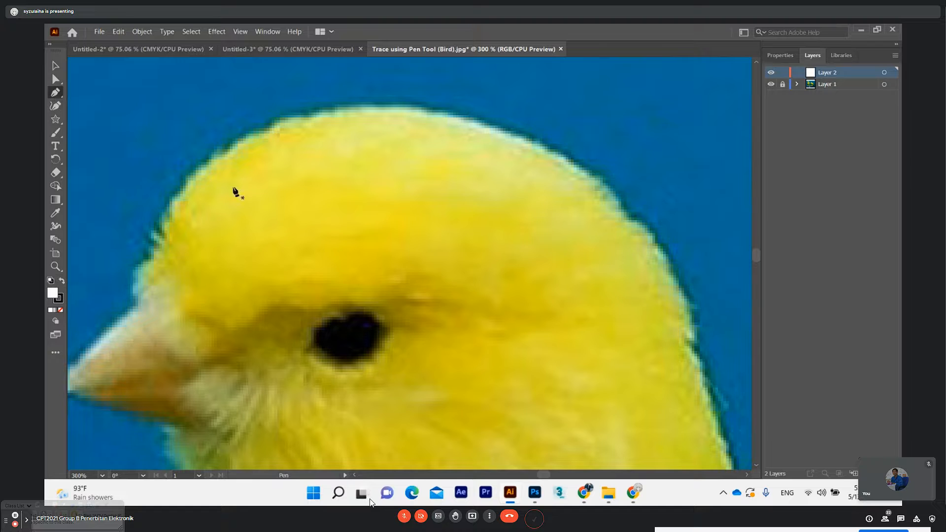
left_click(154, 245)
mouse_move(326, 112)
left_mouse_down()
mouse_move(435, 117)
mouse_move(465, 84)
mouse_move(483, 88)
left_mouse_up()
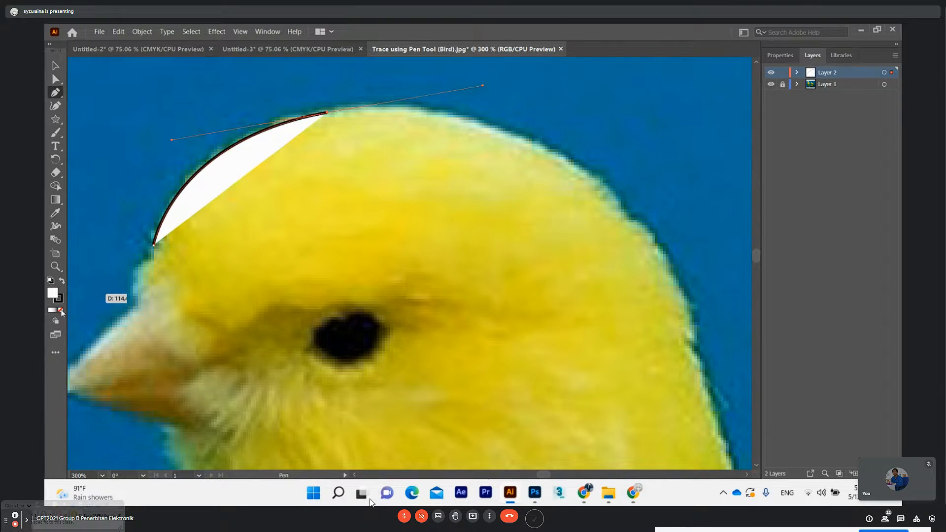
left_click(61, 311)
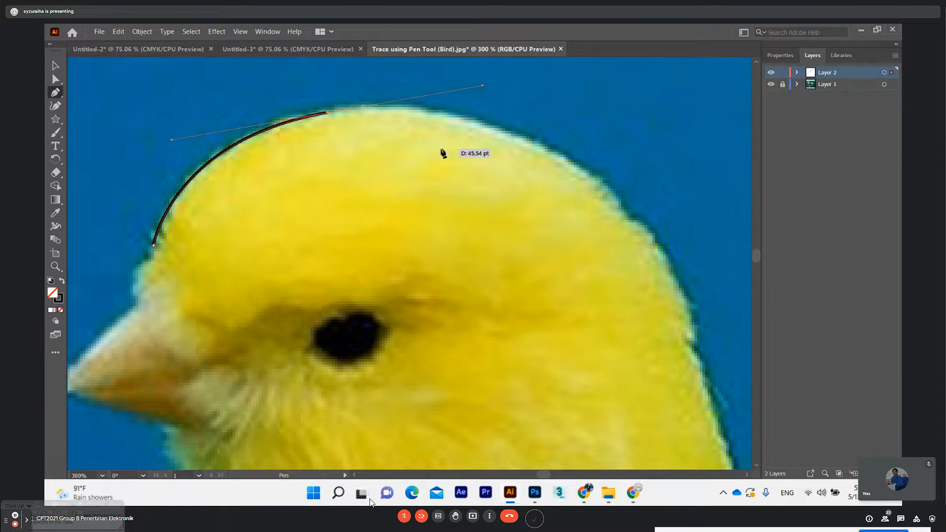
Undo the curved segment between the forehead and the crown
scroll(443, 153, "down", 1)
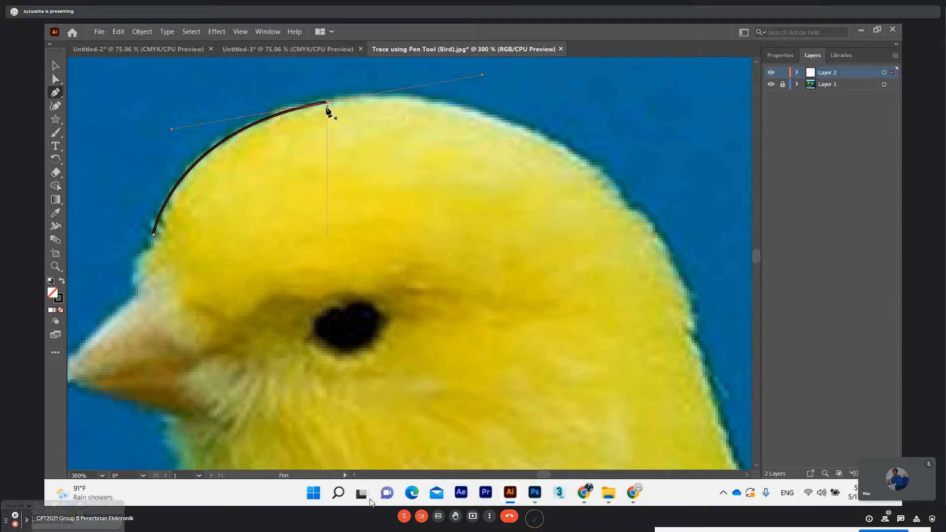
scroll(335, 123, "up", 3)
left_click_drag(543, 476, 545, 477)
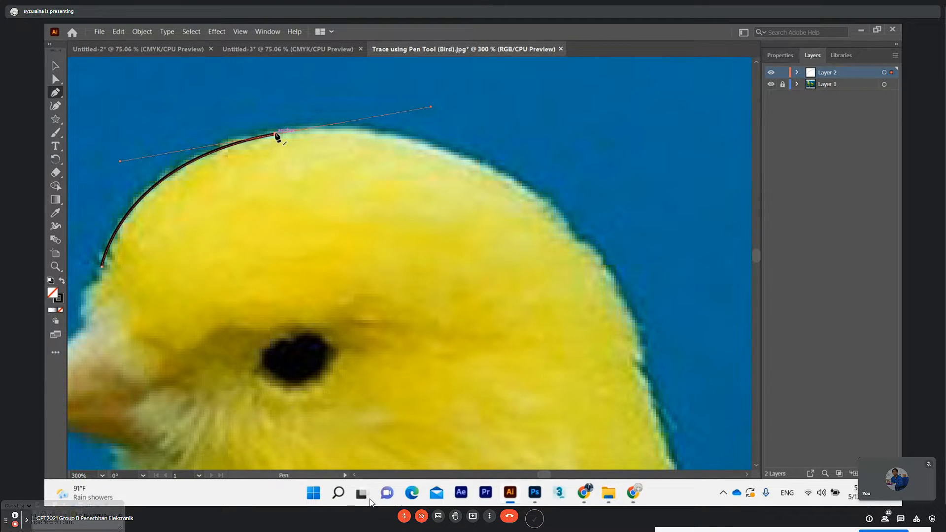
key("ctrl+z")
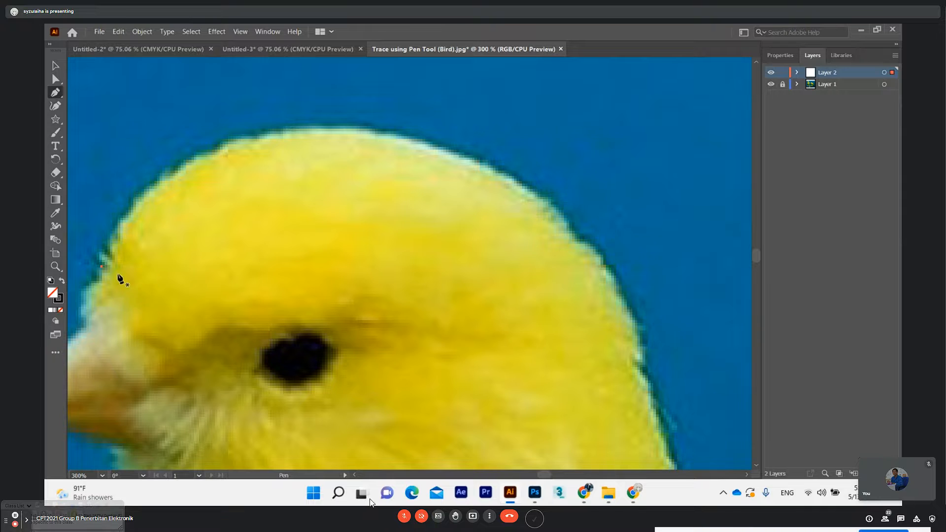
scroll(119, 278, "down", 1)
left_click(54, 93)
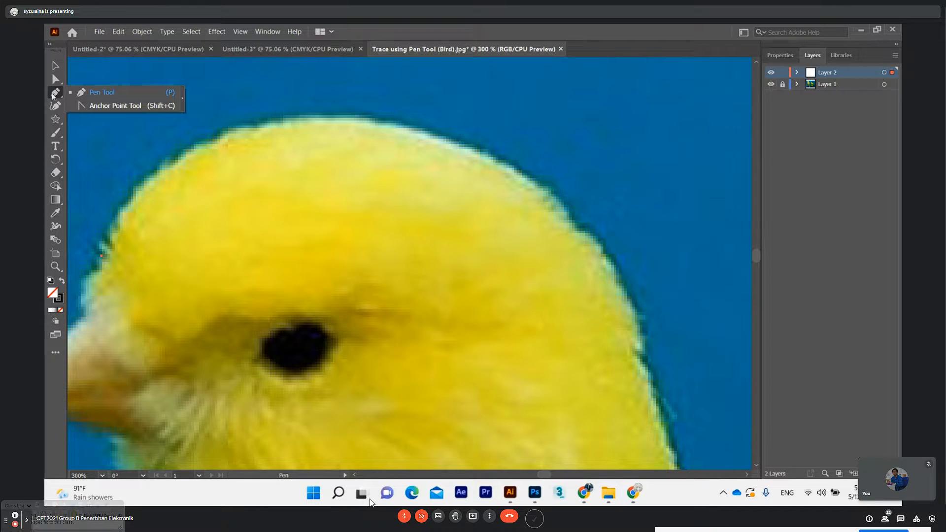
left_click(55, 93)
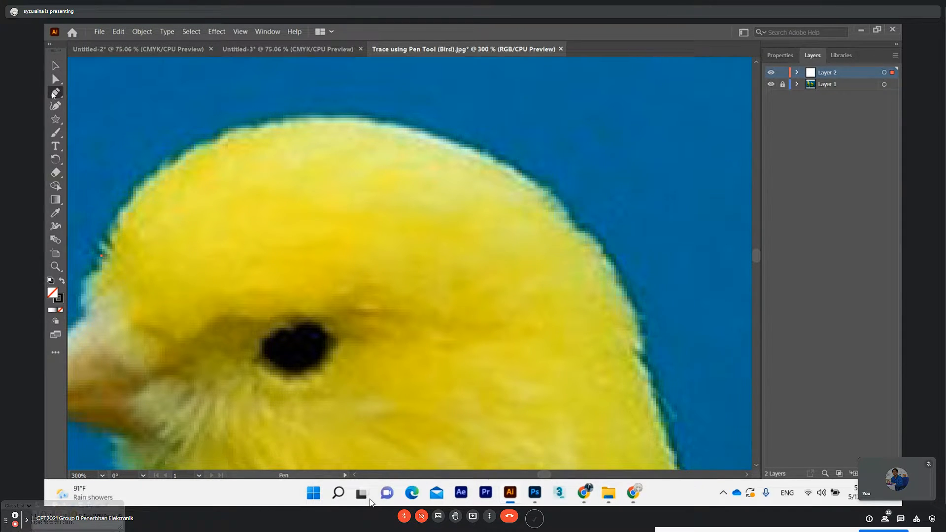
left_click(55, 93)
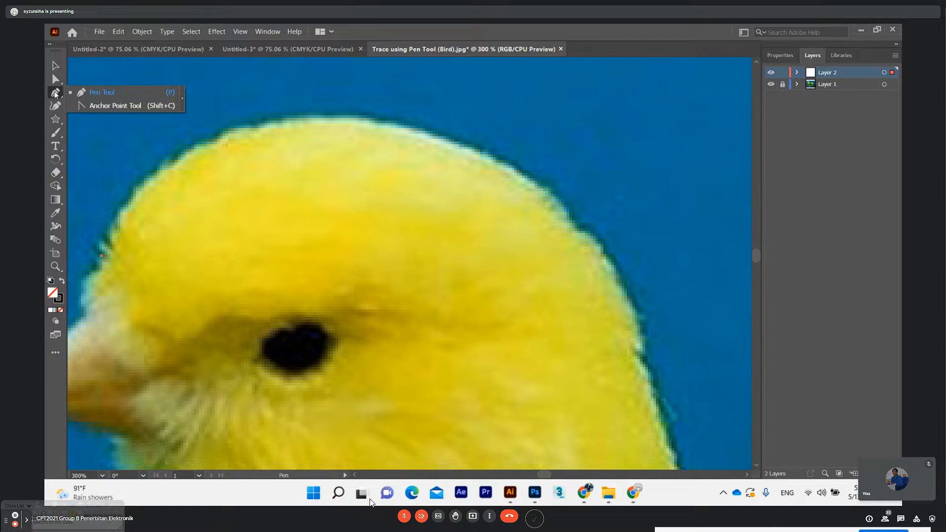
left_click(101, 256)
left_click(56, 79)
left_click(55, 92)
left_click(96, 265)
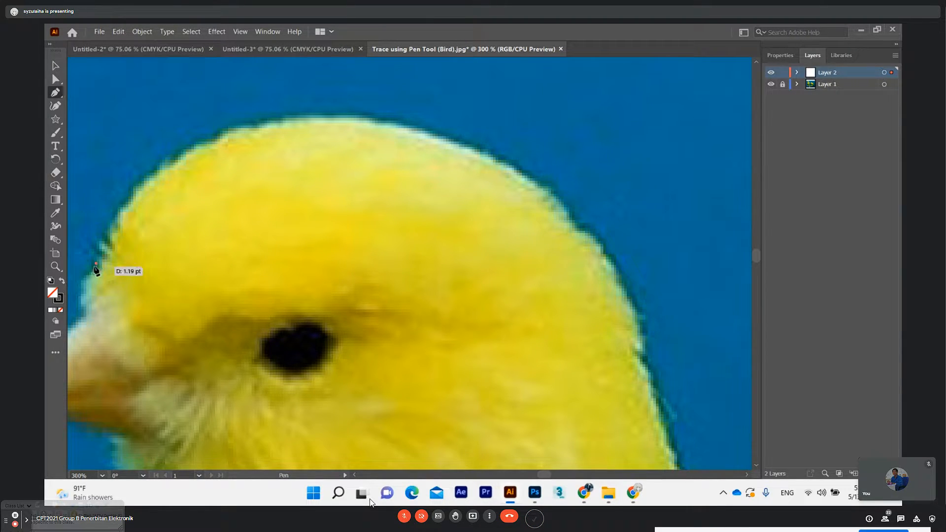
key("ctrl+z")
Draw a curved Pen segment from the point where the beak meets the forehead up to the crown, with a long handle following the crown
left_click_drag(164, 280, 211, 313)
left_click(140, 331)
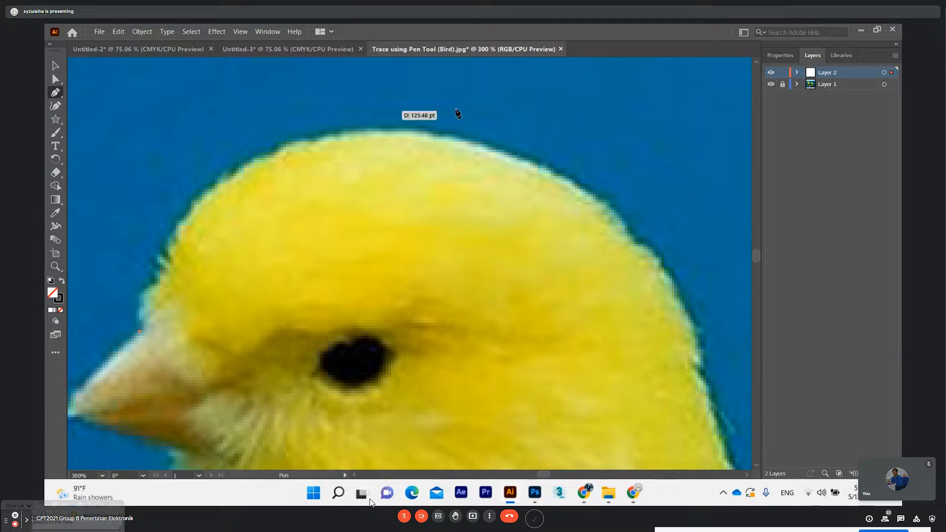
left_click(323, 140)
left_click_drag(323, 137, 483, 119)
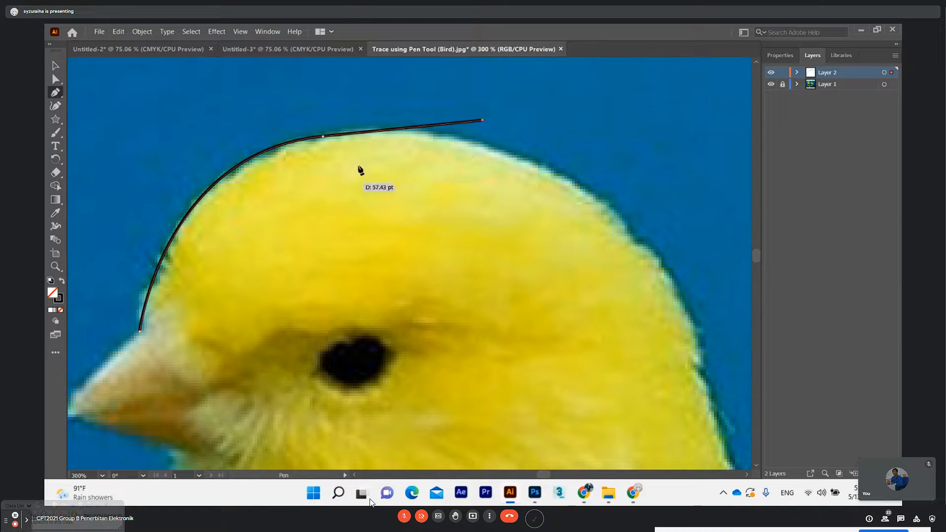
key("ctrl+z")
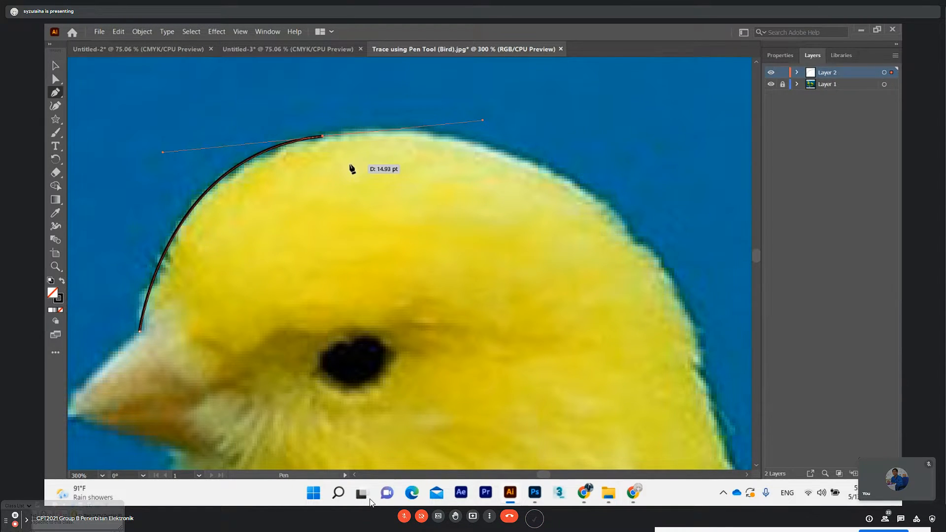
Shorten the crown anchor's outgoing handle slightly with the Direct Selection tool, and try tilting it down to the head outline
left_click(55, 79)
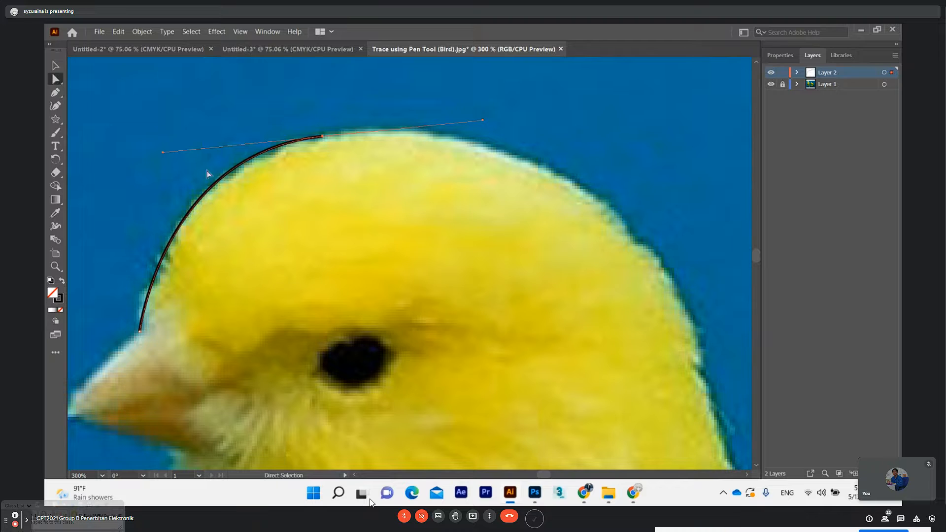
left_click(54, 65)
left_click(56, 79)
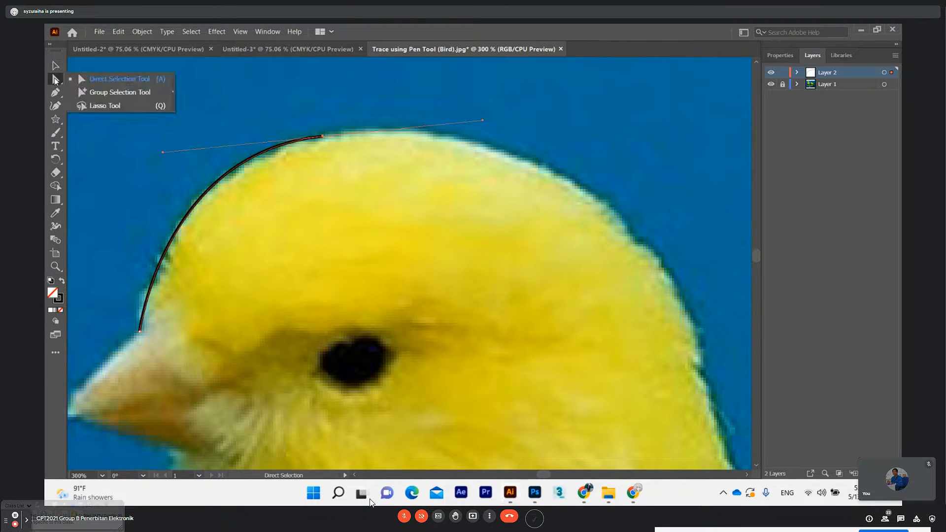
left_click(54, 67)
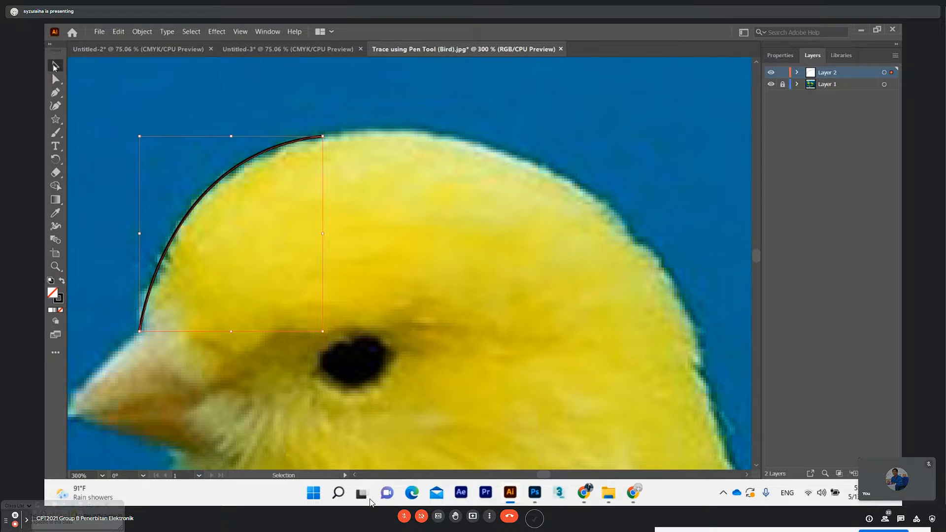
left_click(56, 79)
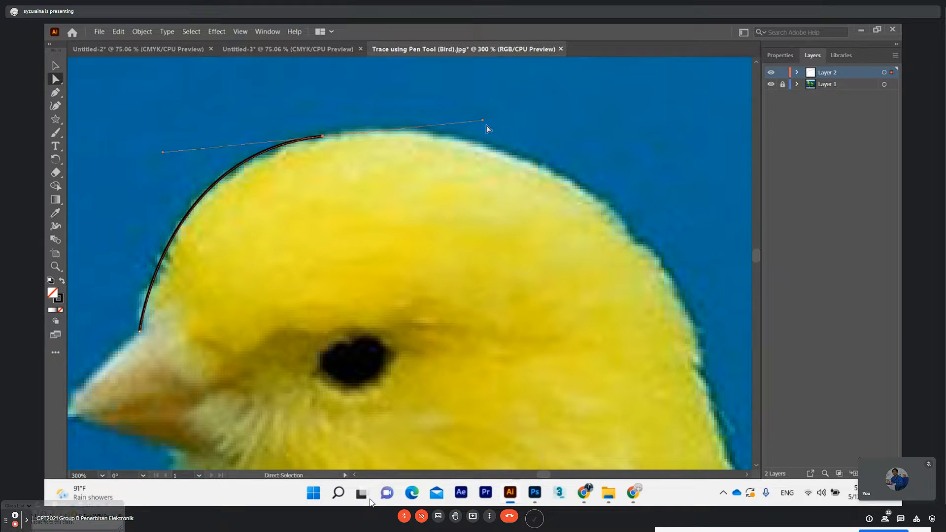
left_click_drag(484, 121, 464, 120)
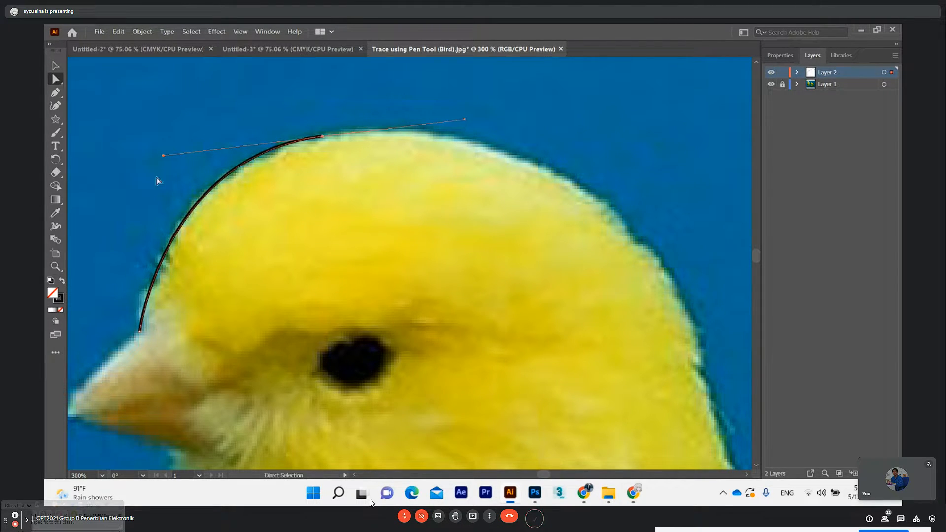
left_click_drag(465, 120, 491, 260)
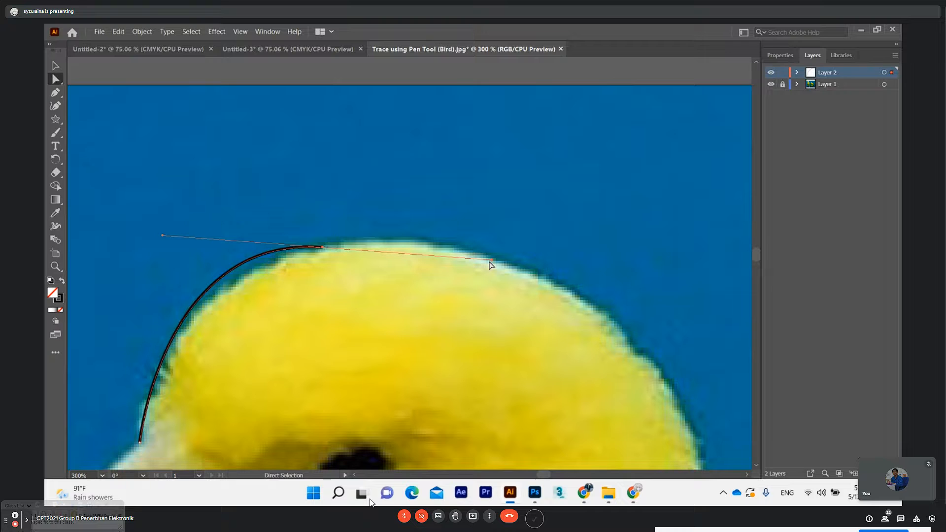
key("ctrl+z")
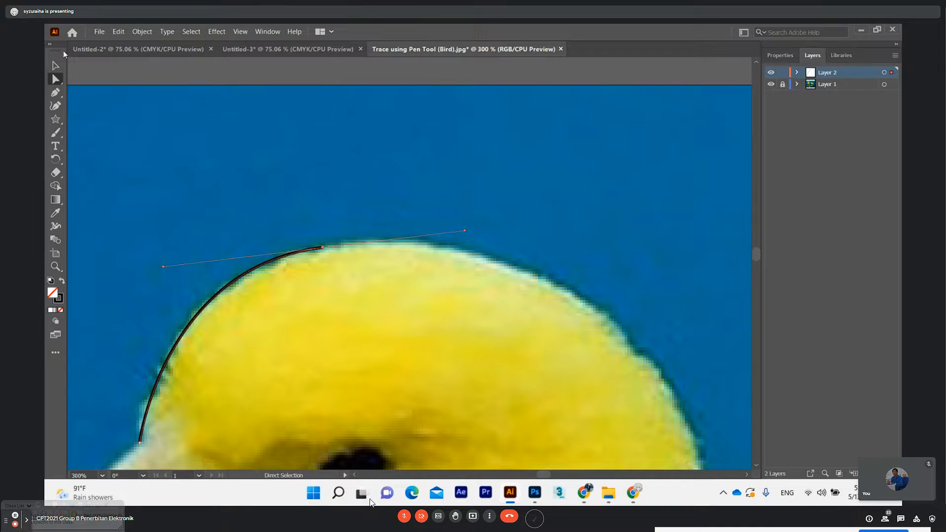
Lengthen the crown anchor's outgoing direction handle with the Direct Selection tool, keeping the forehead curve aligned to the head outline
scroll(77, 121, "down", 1)
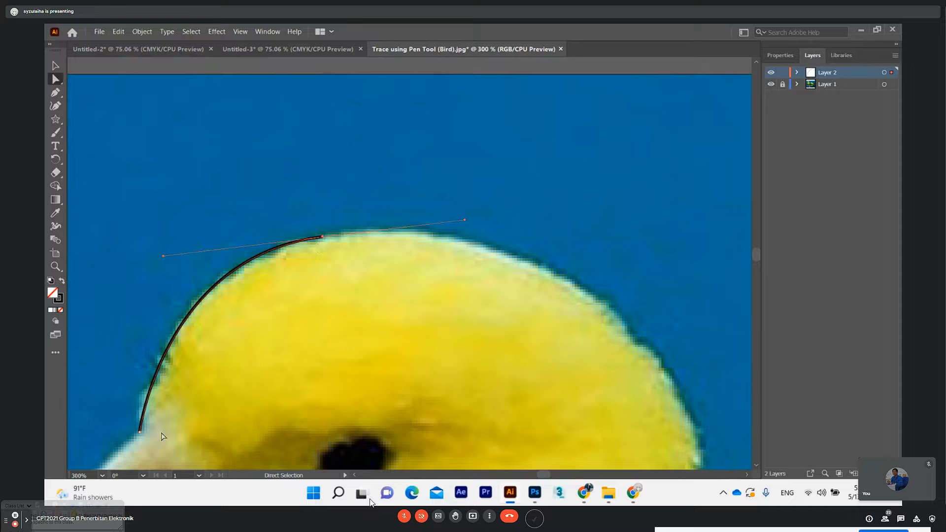
left_click(56, 81)
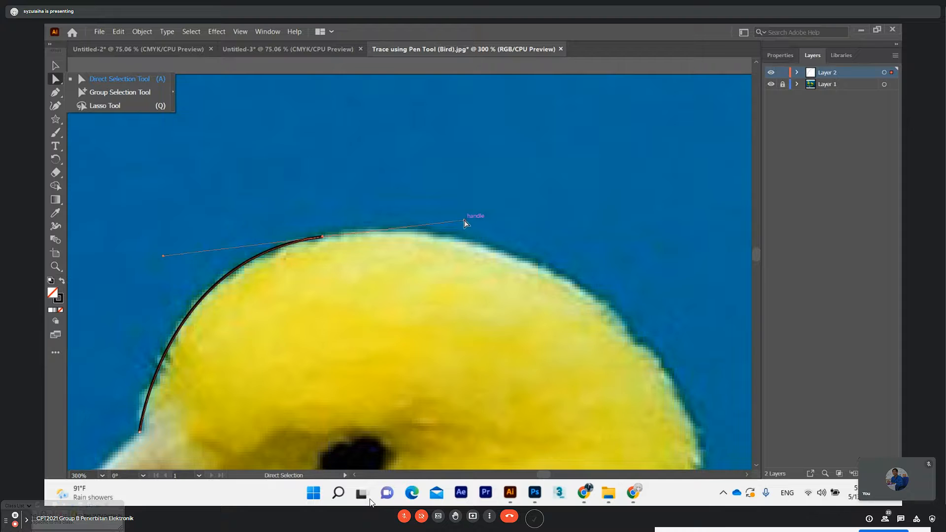
left_click_drag(465, 221, 551, 203)
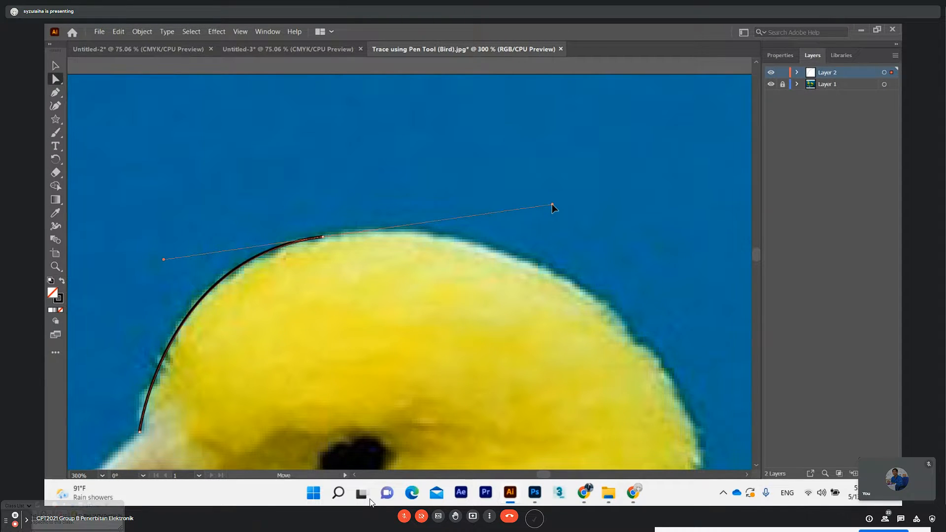
left_click_drag(552, 204, 552, 204)
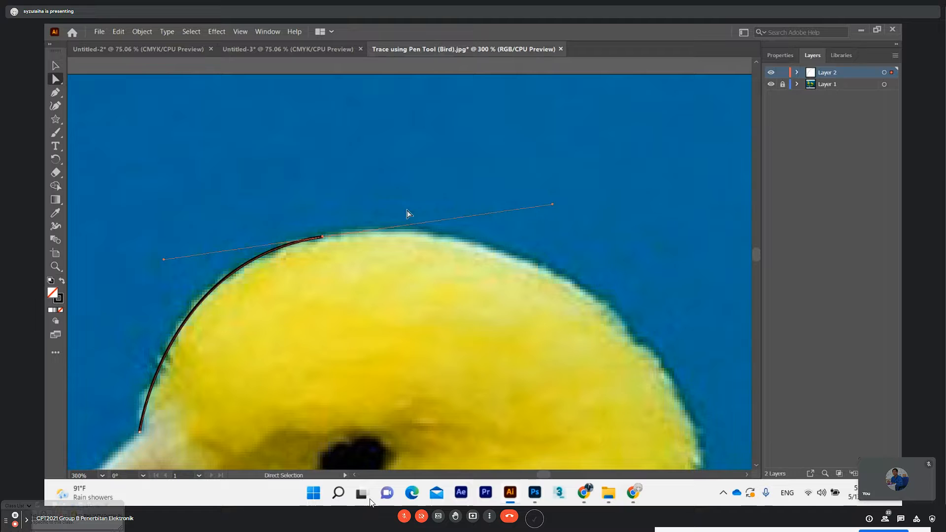
left_click_drag(553, 205, 556, 208)
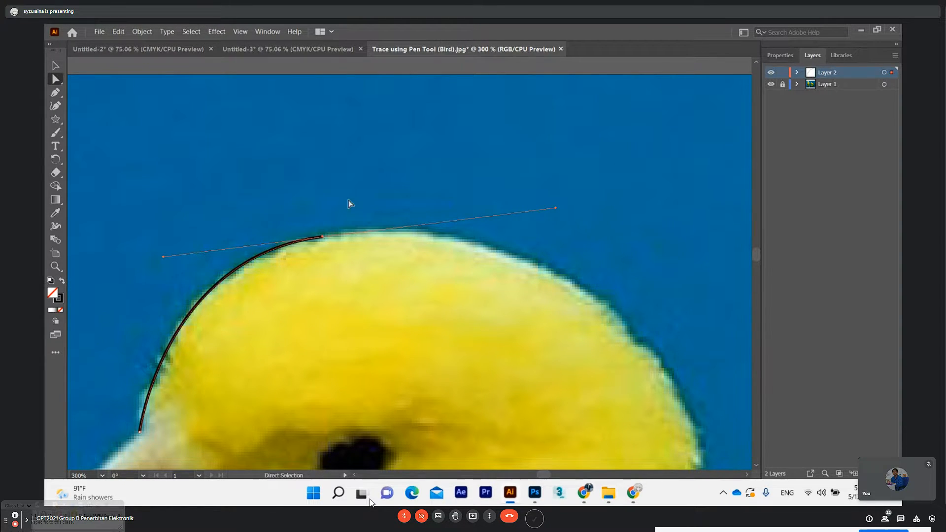
Remove the crown anchor's outgoing handle with the Pen tool and draw a curved segment over the crown to the back of the head
left_click(55, 94)
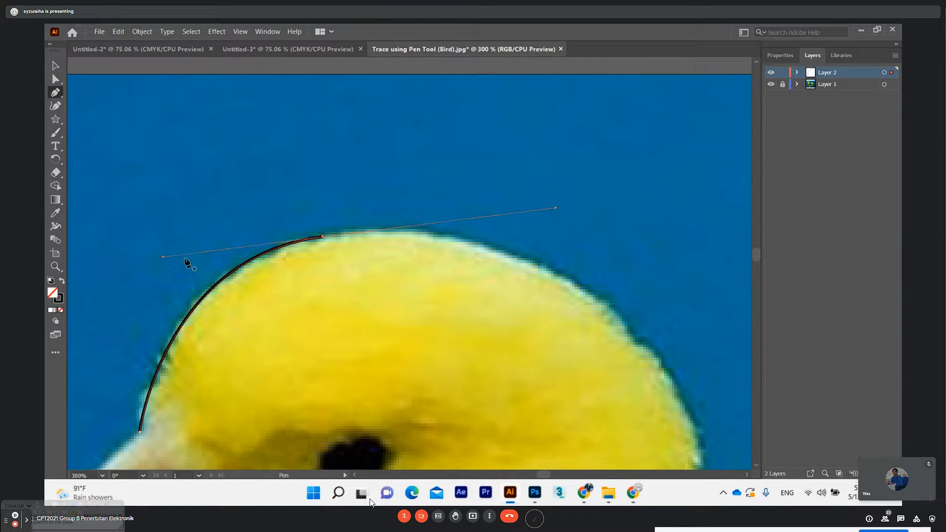
left_click(323, 237)
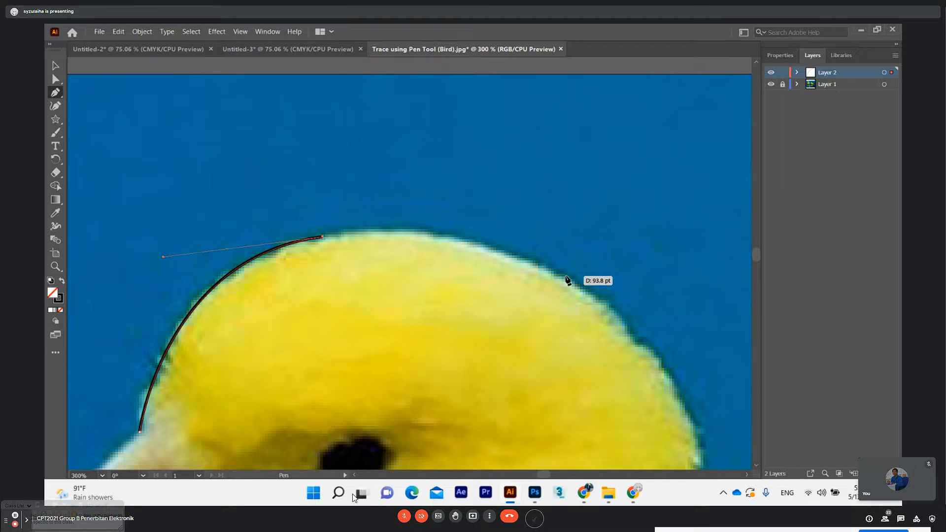
left_click(566, 276)
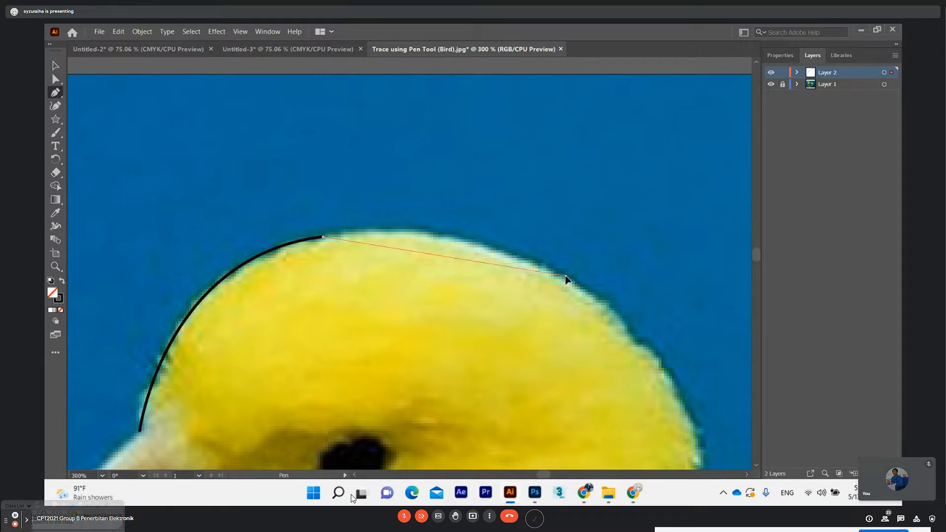
mouse_move(566, 277)
left_mouse_down()
mouse_move(587, 311)
mouse_move(662, 341)
left_mouse_up()
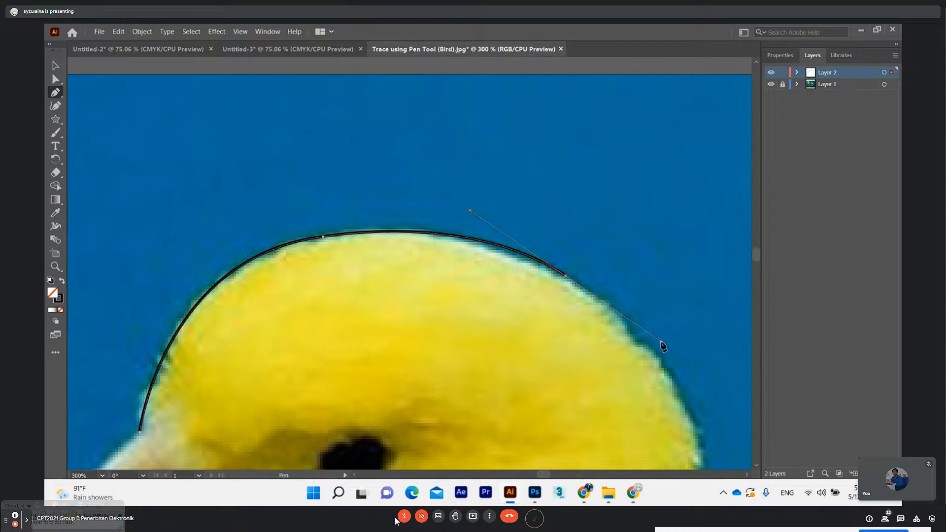
Unmute the meeting microphone and redraw the segment over the crown with its end anchor slightly closer to the crown anchor
left_click(402, 517)
key("ctrl+z")
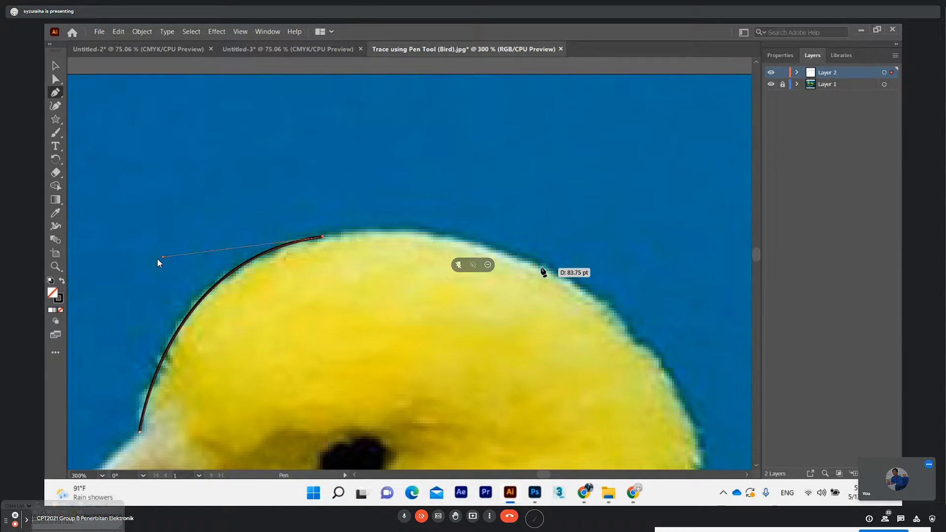
left_click_drag(545, 267, 648, 314)
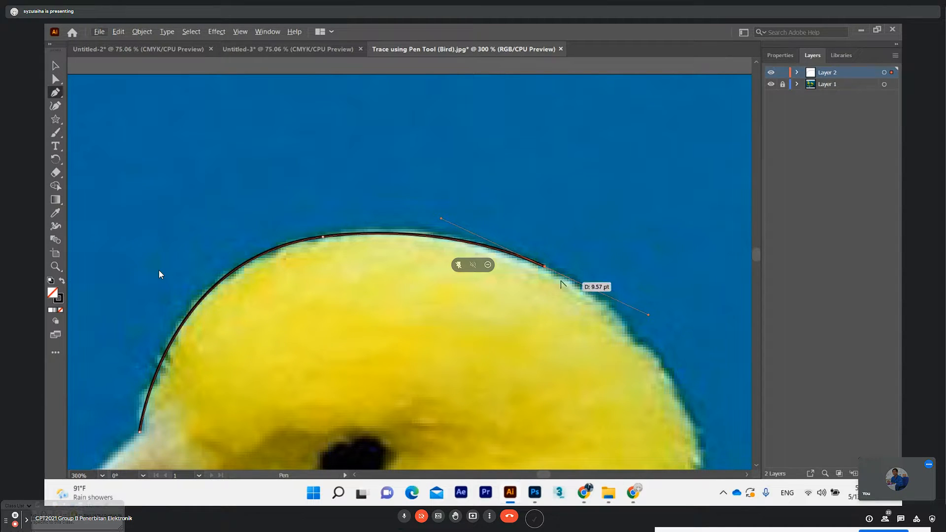
left_click_drag(648, 315, 636, 345)
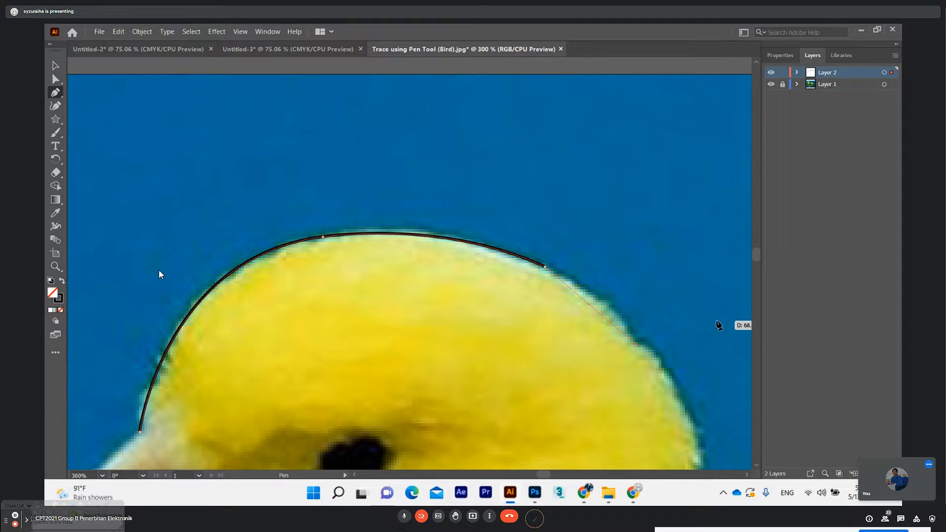
key("ctrl+z")
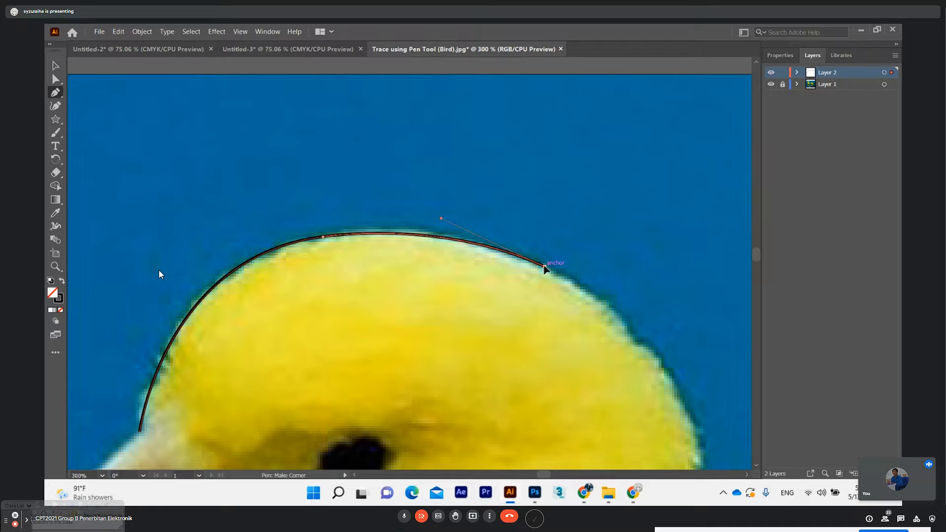
Undo the changes back to the single forehead curve with both crown handles, and mute the meeting microphone
left_click_drag(546, 270, 573, 275)
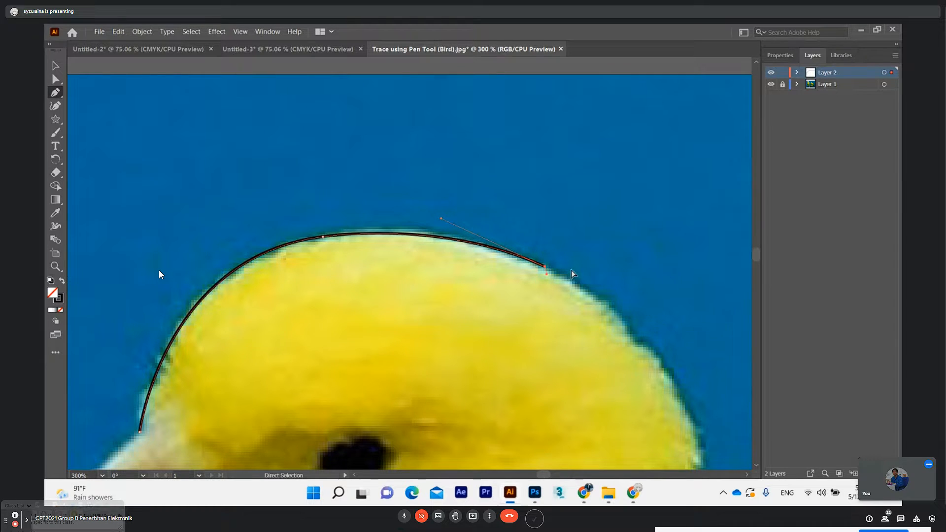
key("ctrl+z")
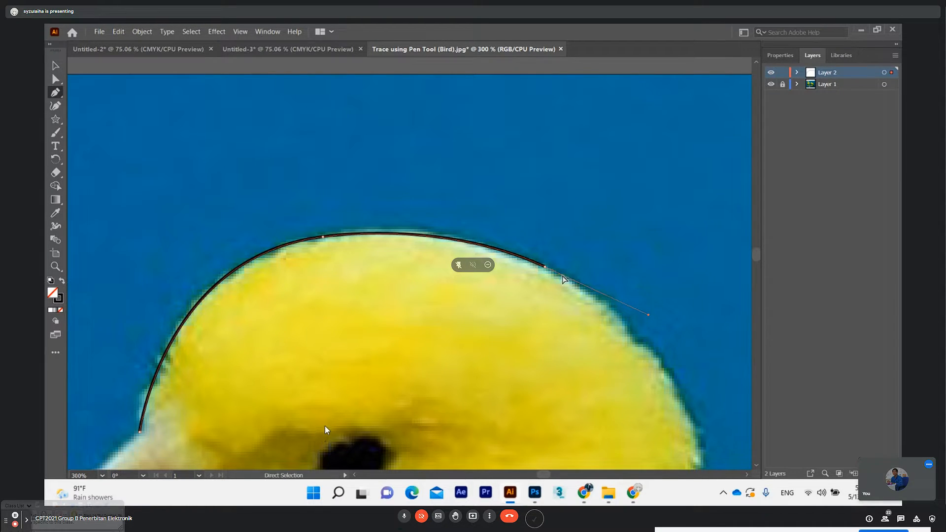
key("ctrl+z")
key("ctrl+z")
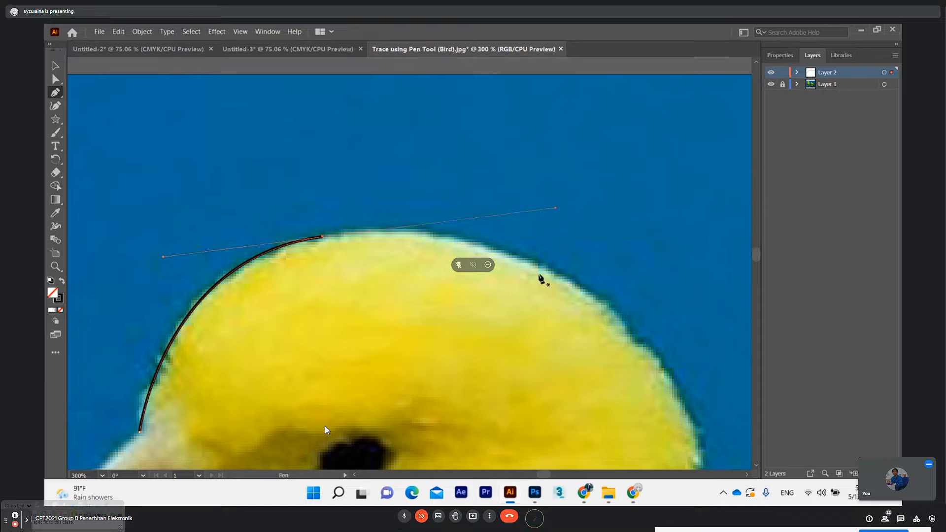
left_click(404, 516)
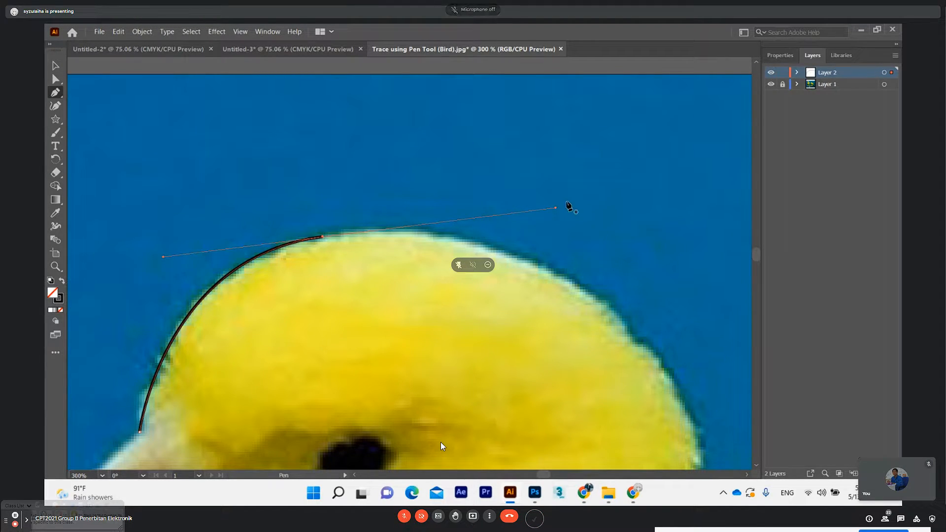
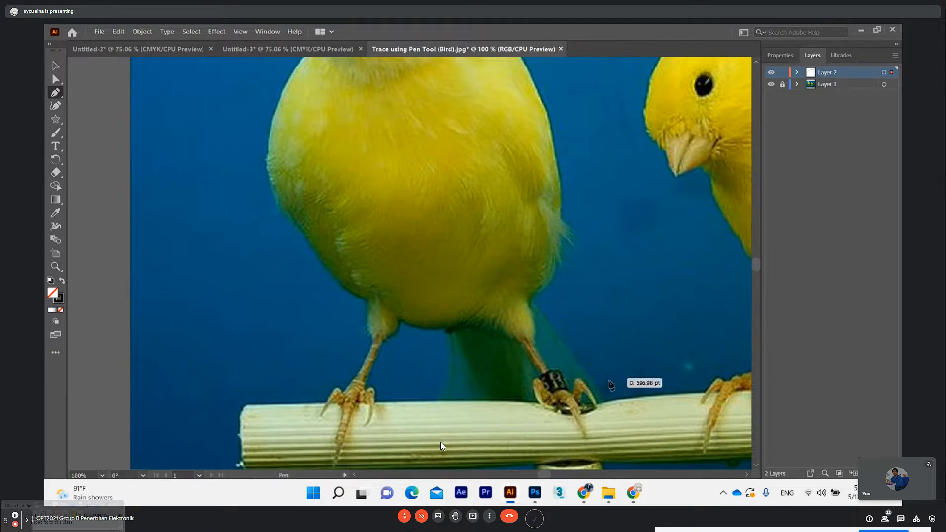
Examine the front bird's outline from the head down to the legs and perch
scroll(531, 342, "up", 1)
scroll(531, 343, "up", 3)
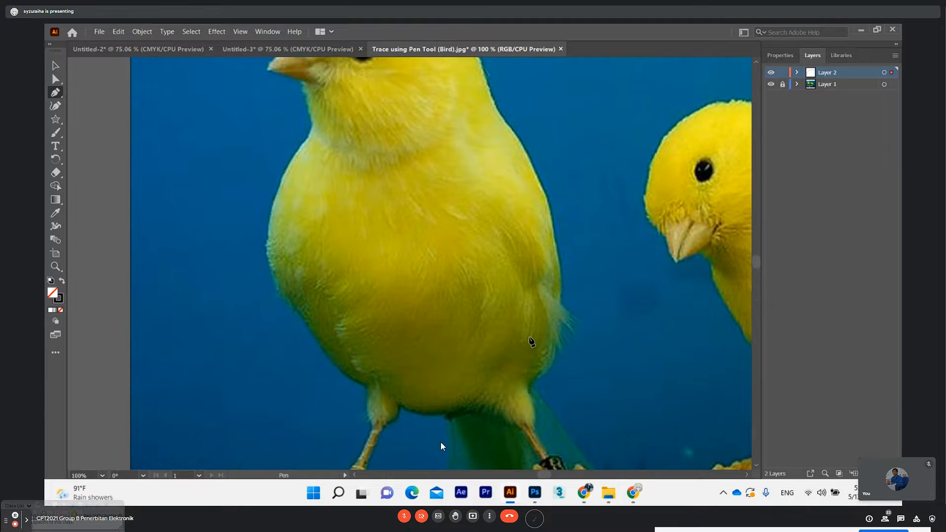
scroll(373, 347, "down", 2)
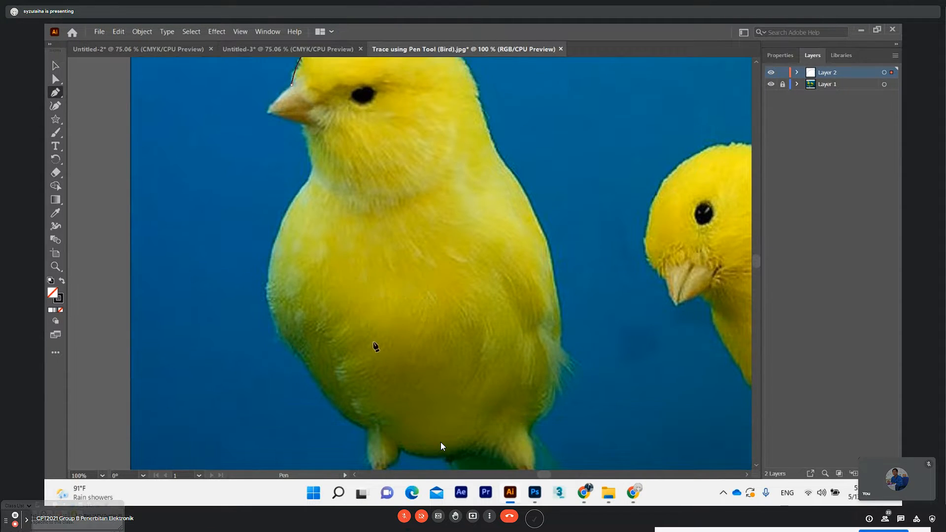
scroll(399, 273, "up", 2)
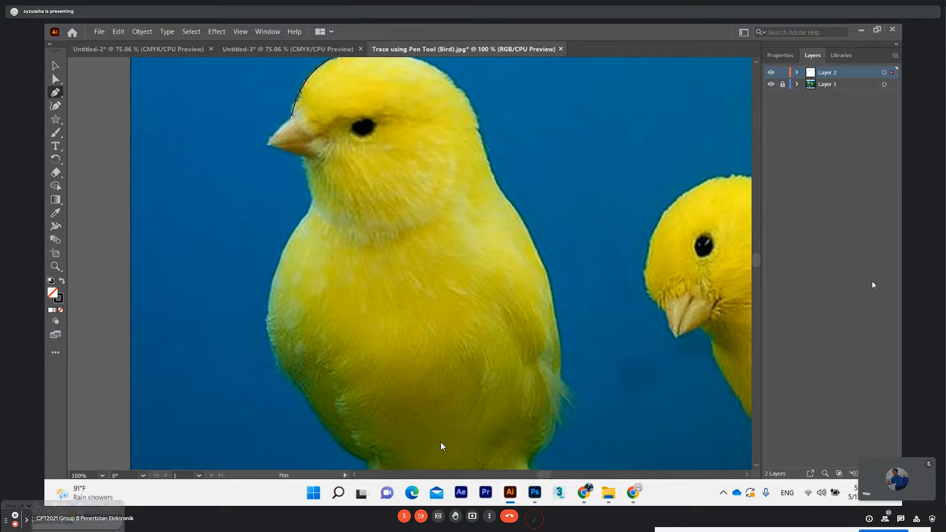
scroll(756, 258, "up", 3)
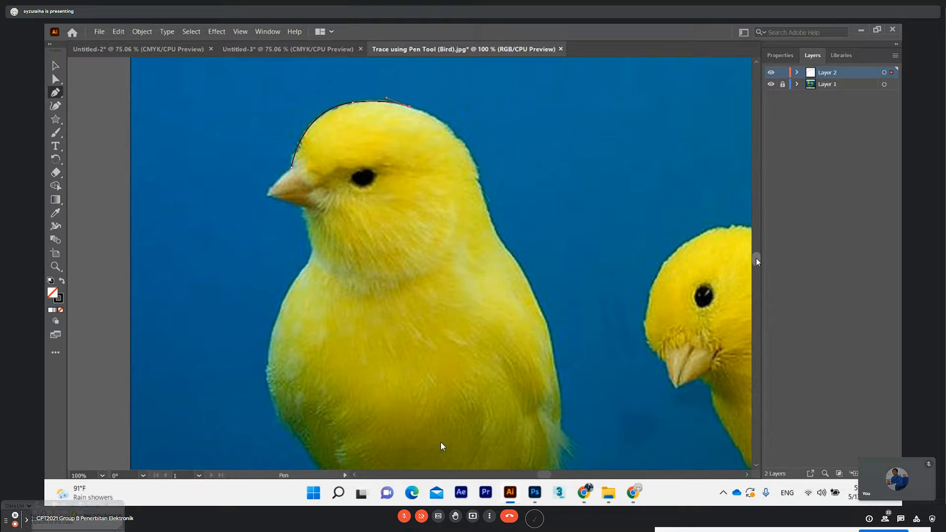
scroll(757, 260, "up", 2)
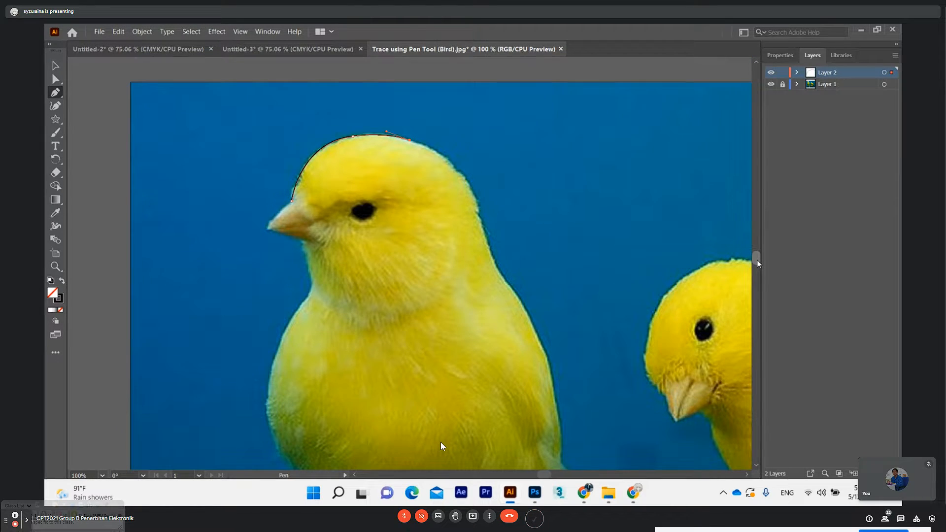
scroll(757, 260, "down", 1)
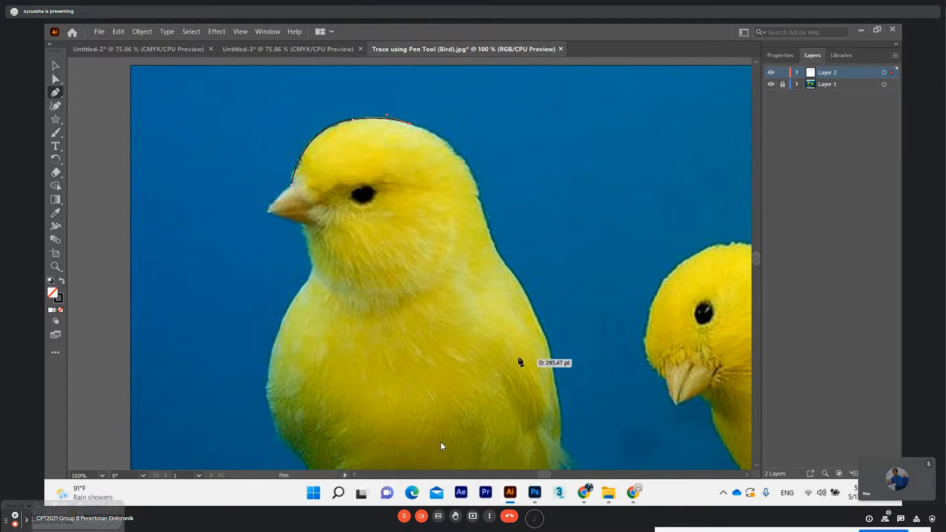
scroll(520, 362, "down", 1)
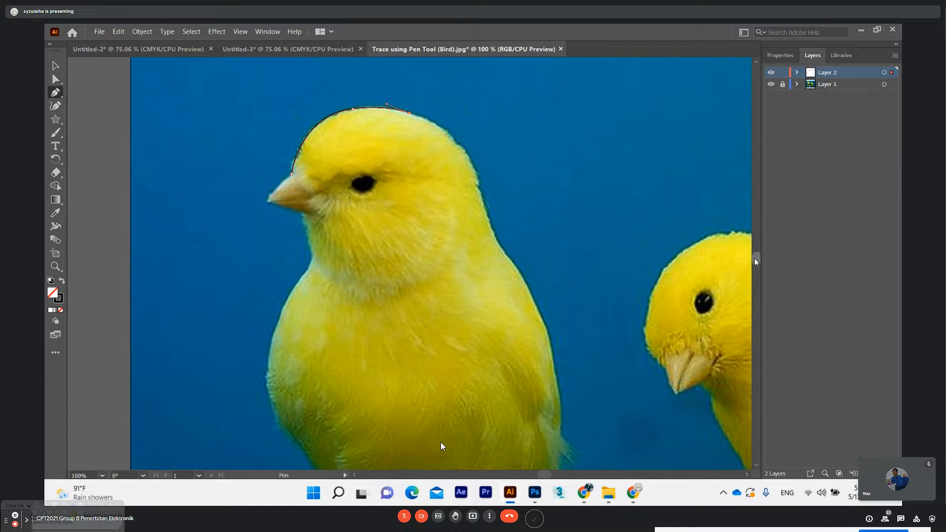
scroll(756, 261, "up", 3)
scroll(757, 262, "down", 5)
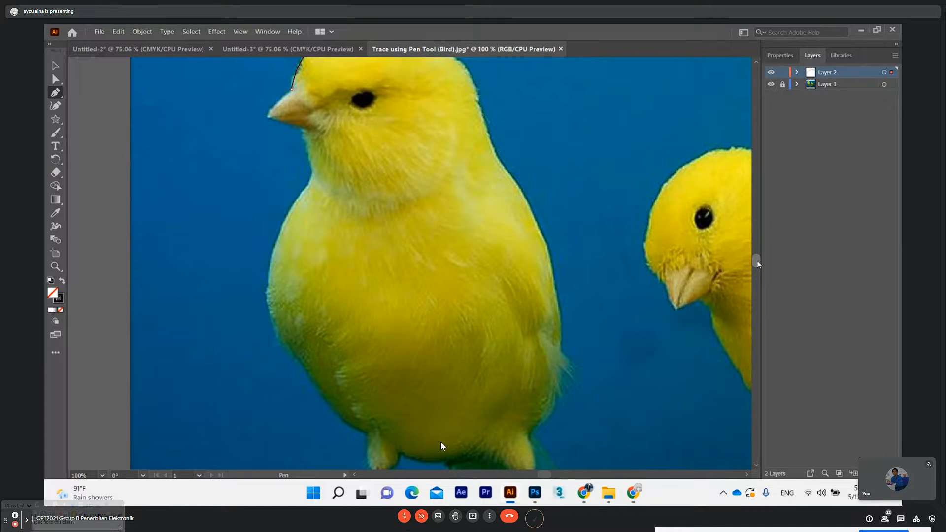
left_click_drag(757, 261, 757, 258)
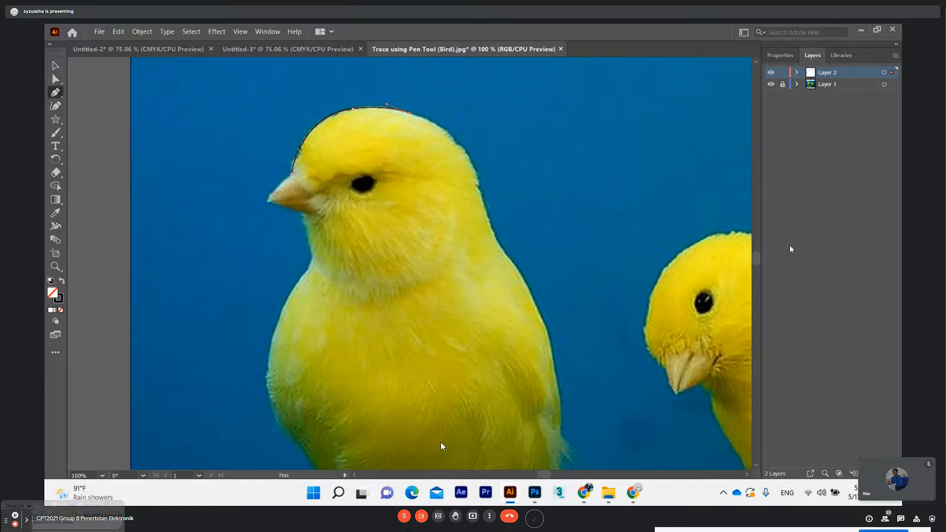
left_click_drag(756, 259, 757, 261)
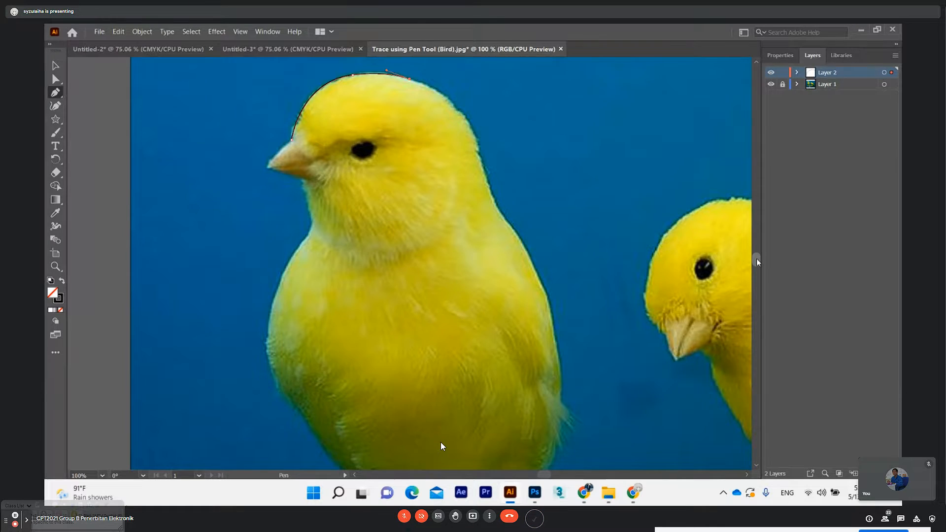
left_click_drag(757, 259, 757, 260)
scroll(755, 260, "up", 3)
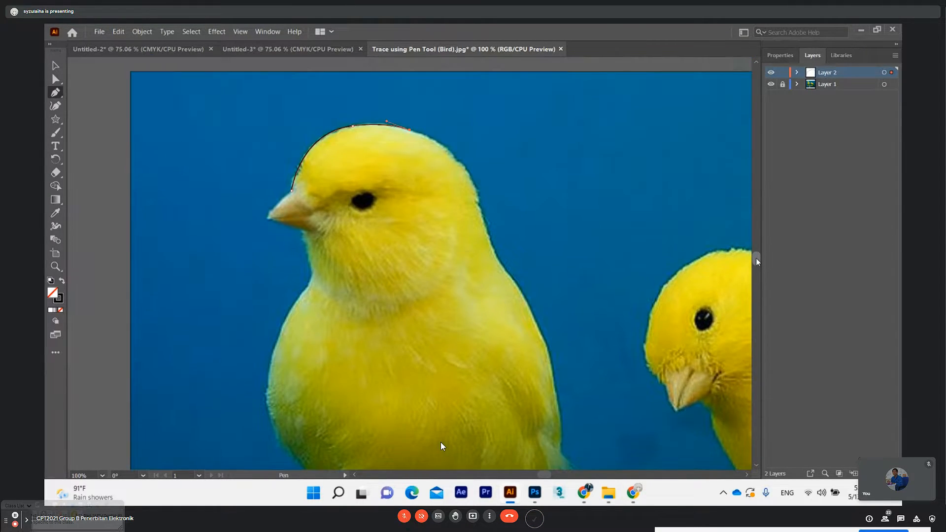
Continue the path with Pen tool curves around the back of the head to the base of the neck, removing the neck anchor's outgoing handle
key("ctrl+equal")
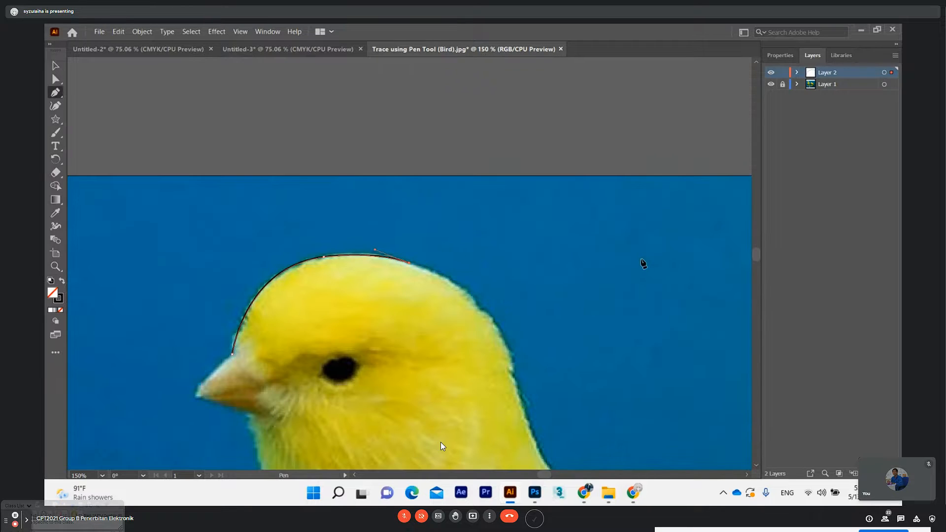
scroll(473, 250, "down", 2)
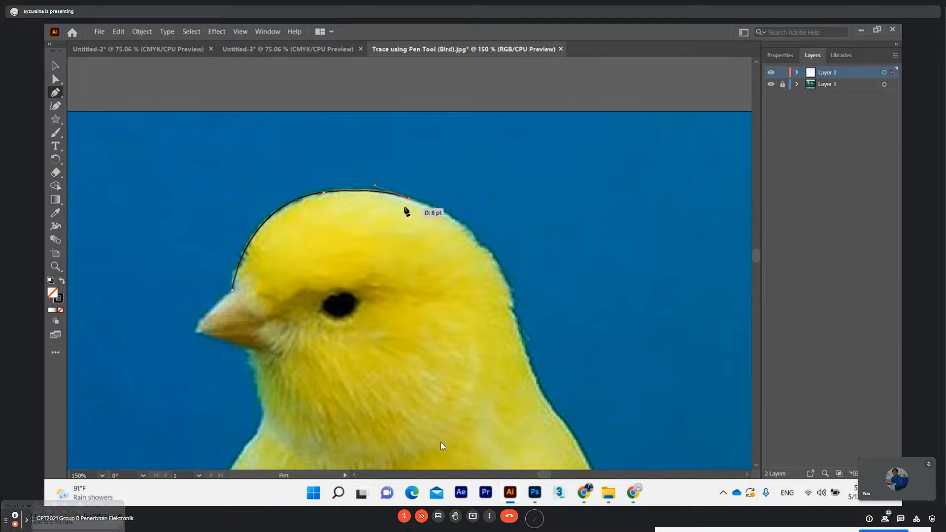
scroll(436, 217, "down", 2)
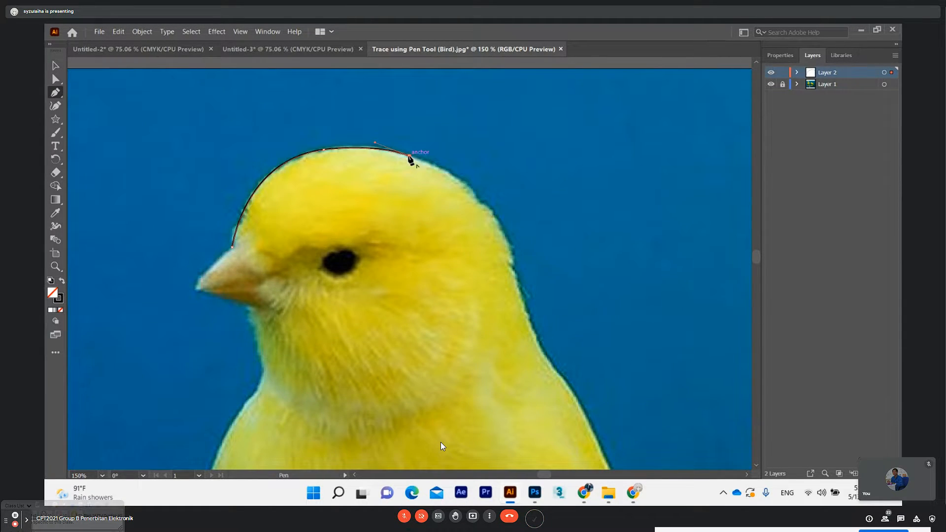
left_click_drag(508, 243, 529, 315)
scroll(529, 310, "down", 4)
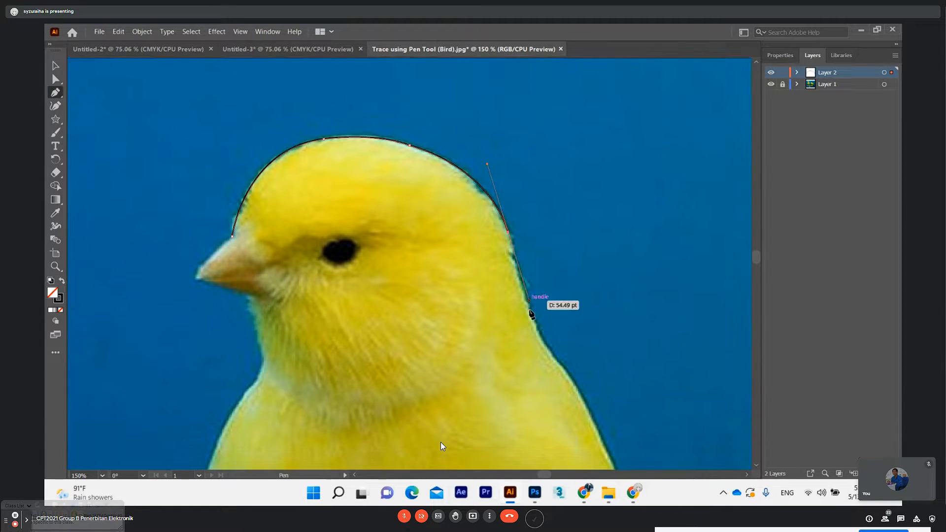
left_click_drag(545, 267, 566, 306)
left_click(544, 268)
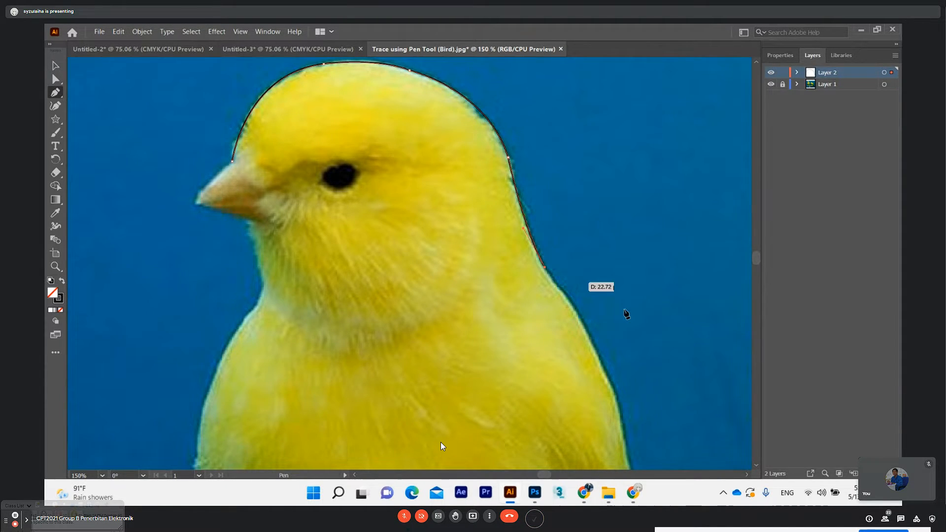
Trace the bird's back from the base of the neck down to the wing feathers, removing the upper-back anchor's outgoing handle
left_click_drag(620, 412, 631, 455)
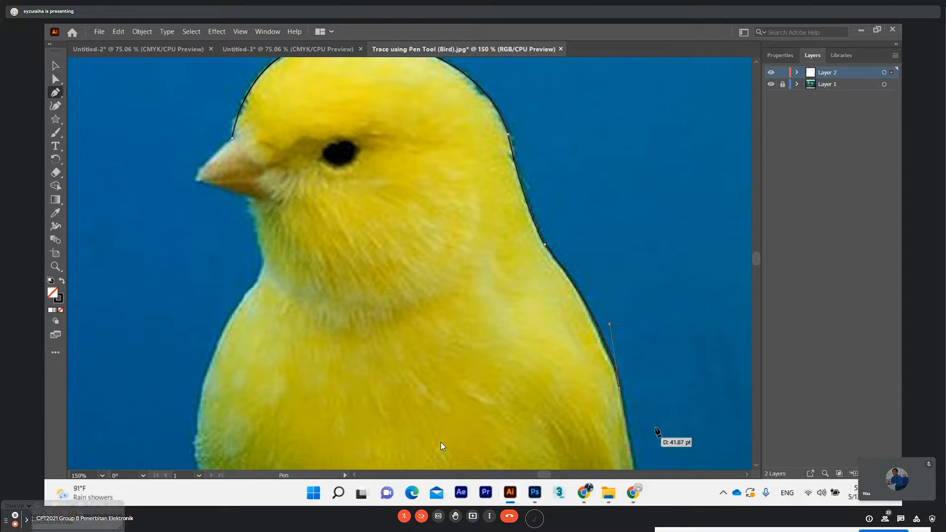
scroll(661, 434, "down", 3)
left_click(619, 303)
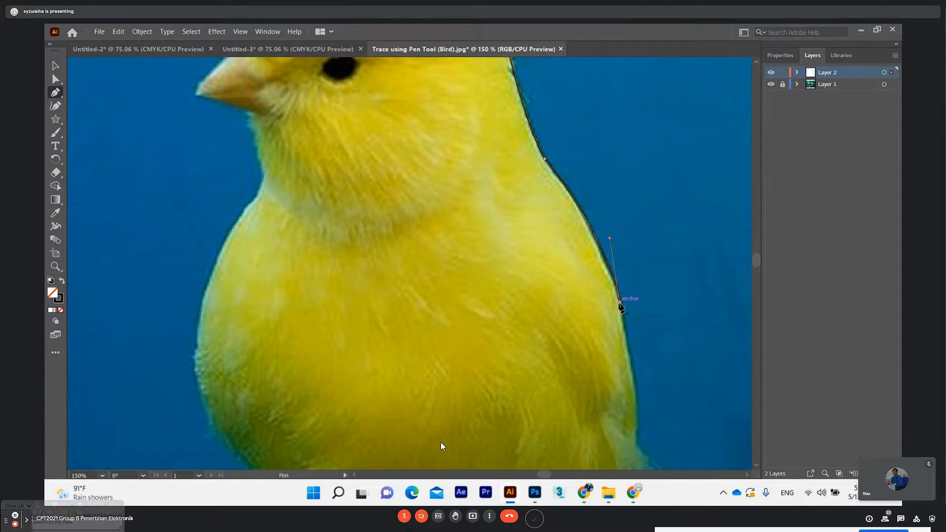
scroll(631, 345, "down", 2)
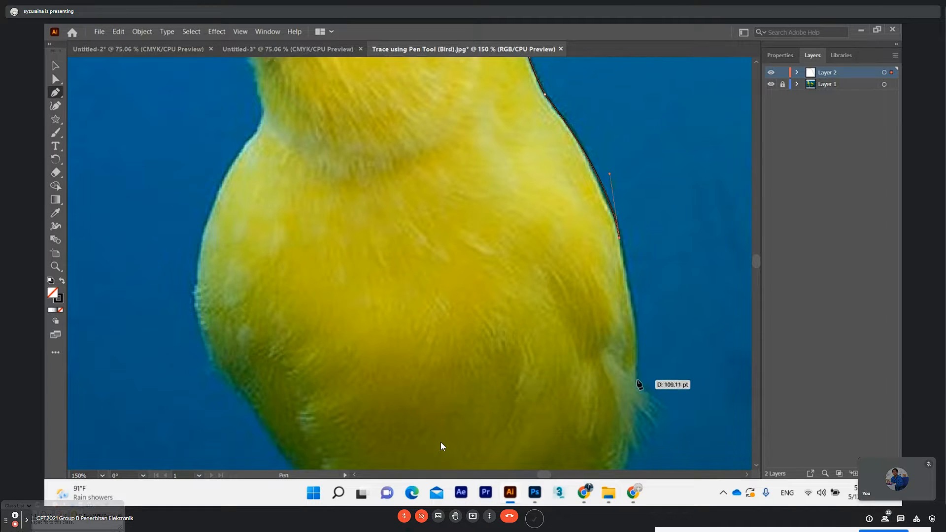
left_click_drag(636, 380, 637, 434)
Trace the lower flank and the outer thigh above the banded leg, ending with a short segment across the top of that leg
scroll(643, 394, "down", 5)
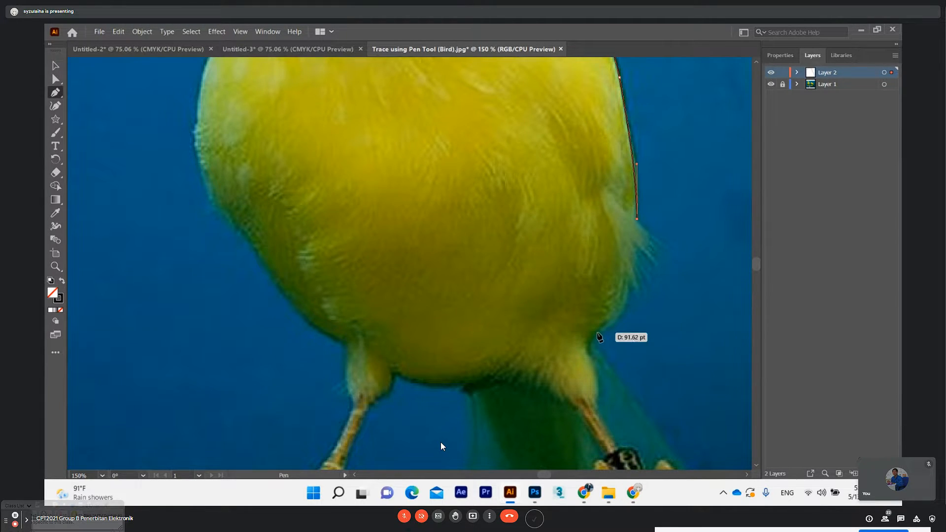
left_click_drag(598, 331, 596, 340)
left_click_drag(562, 380, 561, 347)
left_click(598, 332)
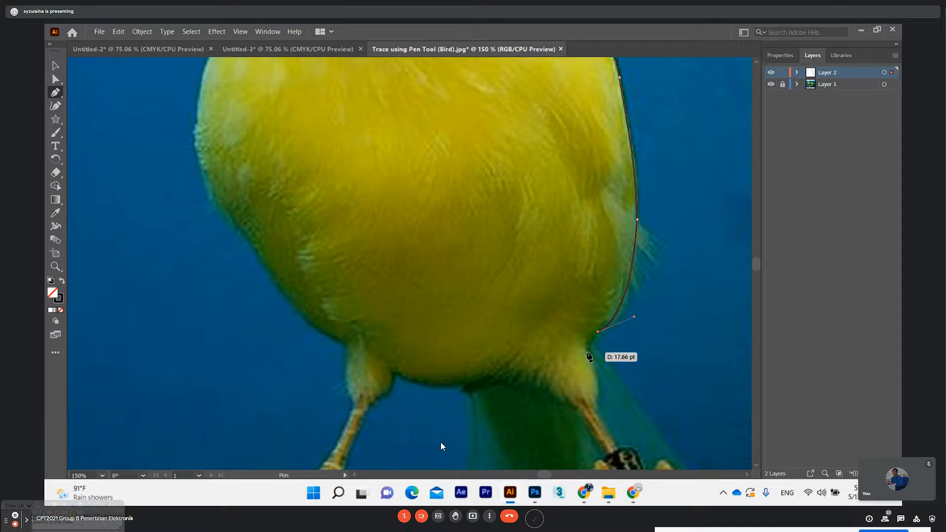
left_click_drag(589, 351, 590, 363)
left_click_drag(595, 402, 591, 425)
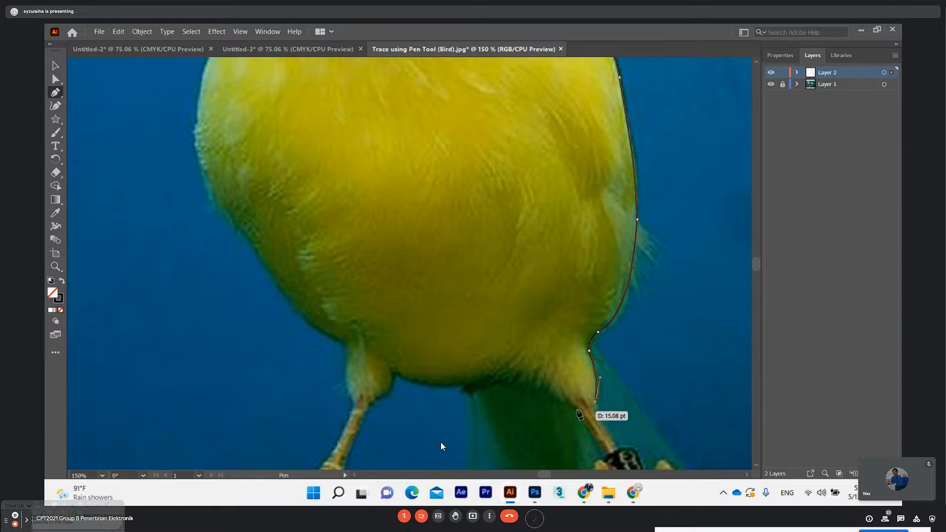
left_click(576, 409)
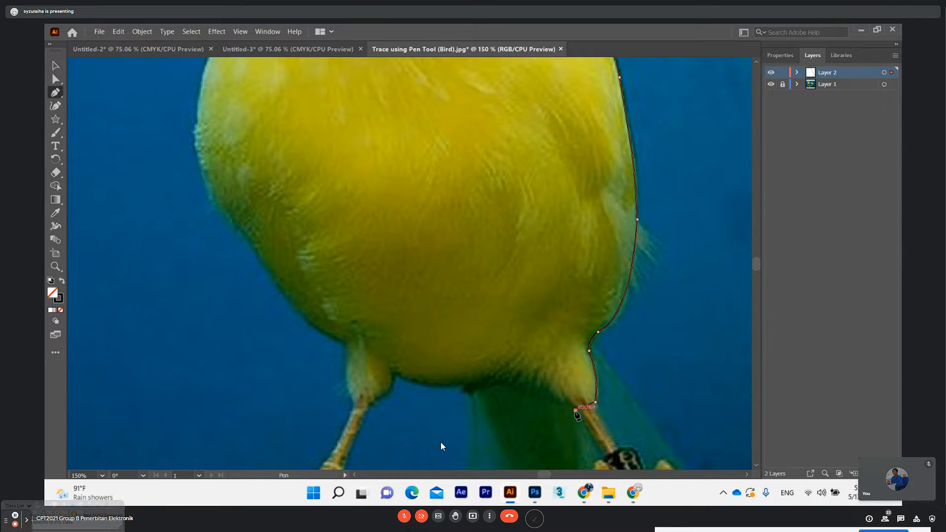
Trace the inner thigh and the belly's underside to the unbanded leg, removing the outgoing handle at both anchors
left_click_drag(491, 376, 422, 341)
left_click(491, 376)
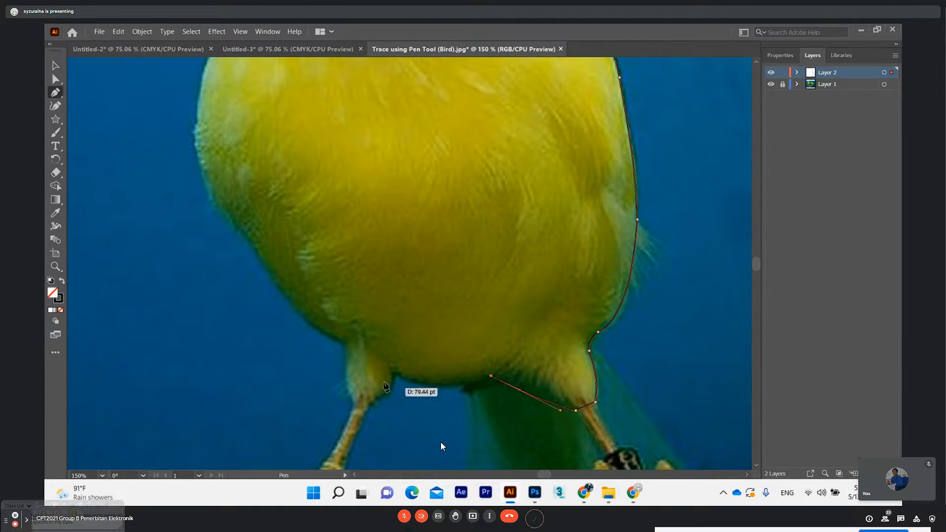
left_click_drag(394, 375, 322, 356)
left_click(394, 376)
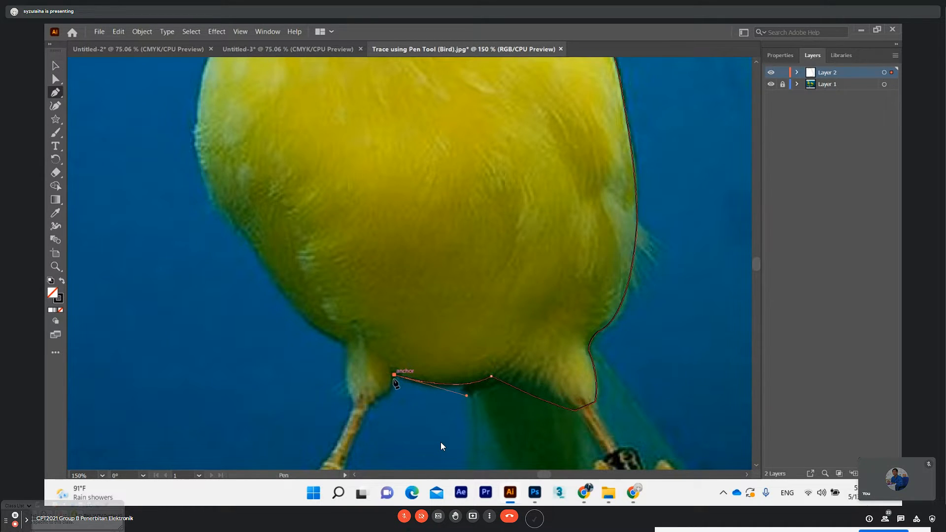
Trace around the thigh above the unbanded leg and up to where it meets the belly
mouse_move(373, 401)
left_mouse_down()
mouse_move(359, 413)
mouse_move(362, 402)
left_mouse_up()
left_click(373, 401)
left_click(345, 375, "ctrl")
left_click_drag(345, 377, 344, 346)
left_click(345, 346, "ctrl")
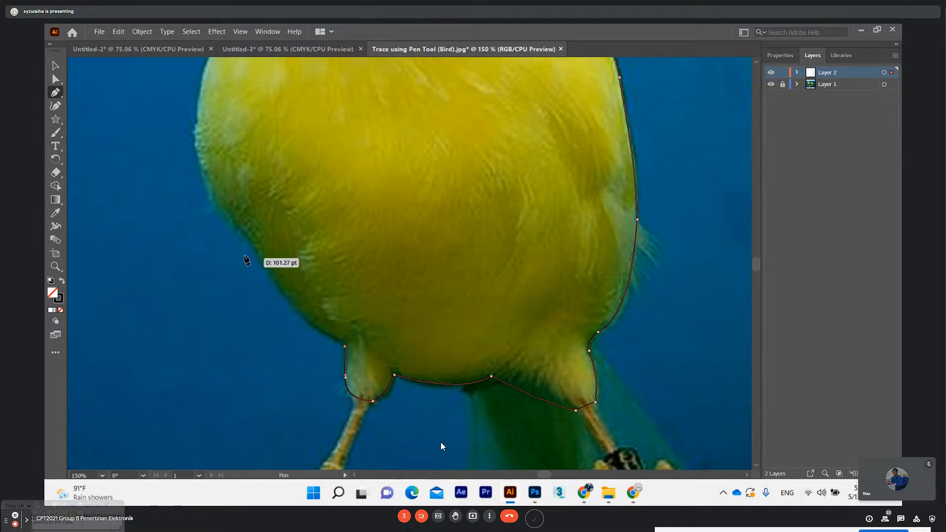
Trace the belly and chest upward with curved segments to the base of the throat, removing the outgoing handles at the chest and throat anchors
left_click_drag(258, 255, 234, 188)
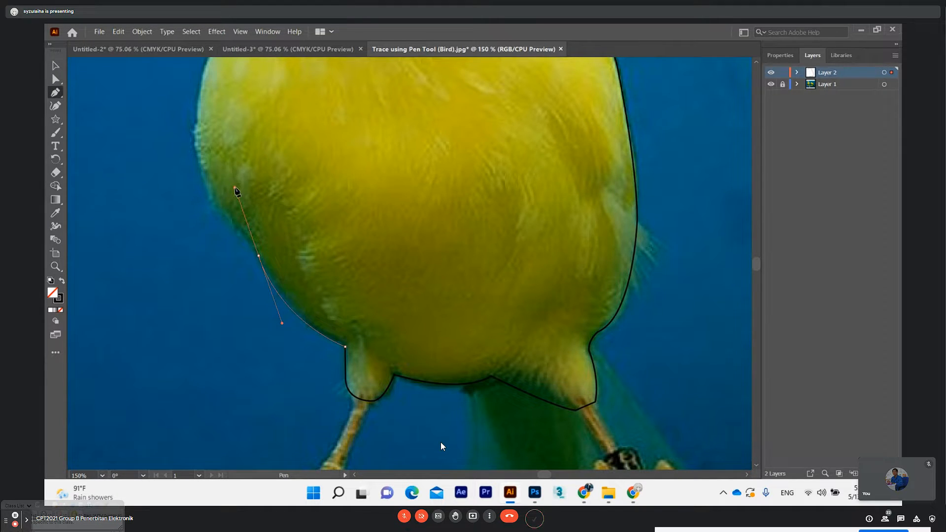
scroll(313, 274, "up", 2)
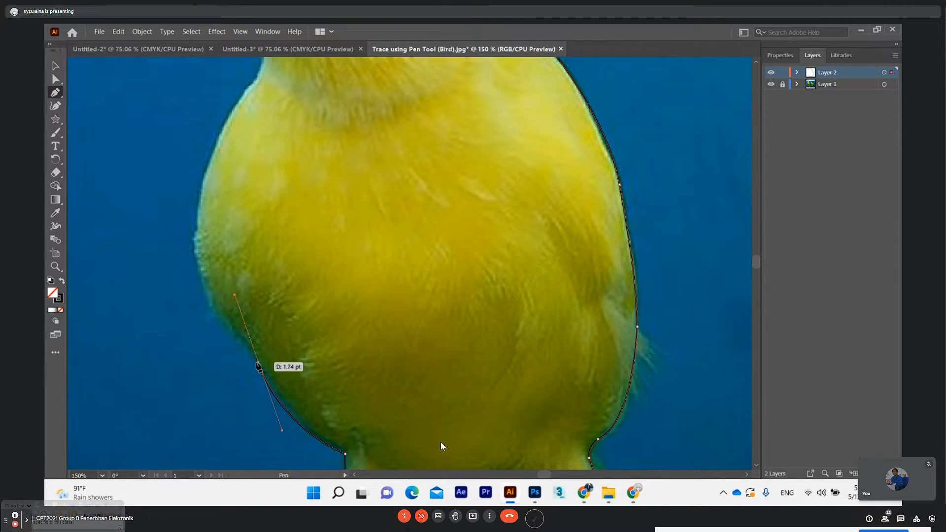
left_click_drag(195, 232, 190, 140)
scroll(232, 243, "up", 2)
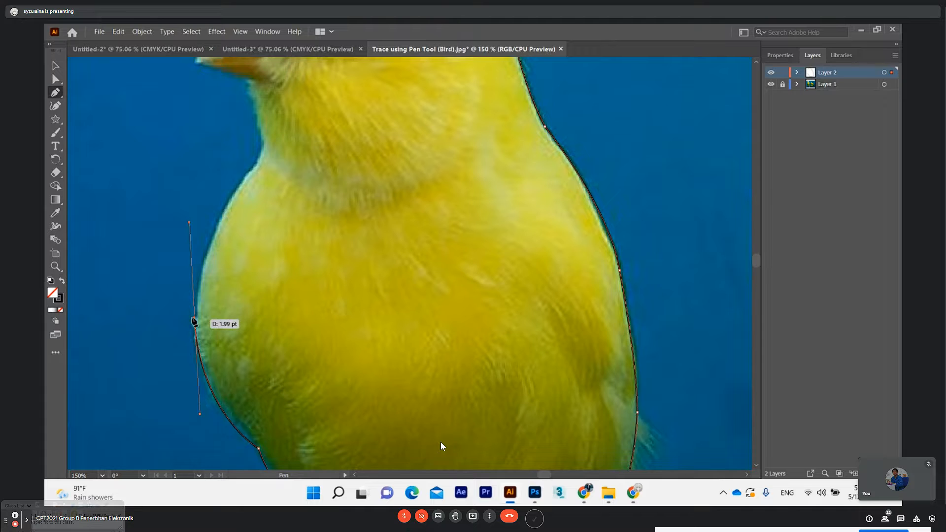
left_click(195, 319)
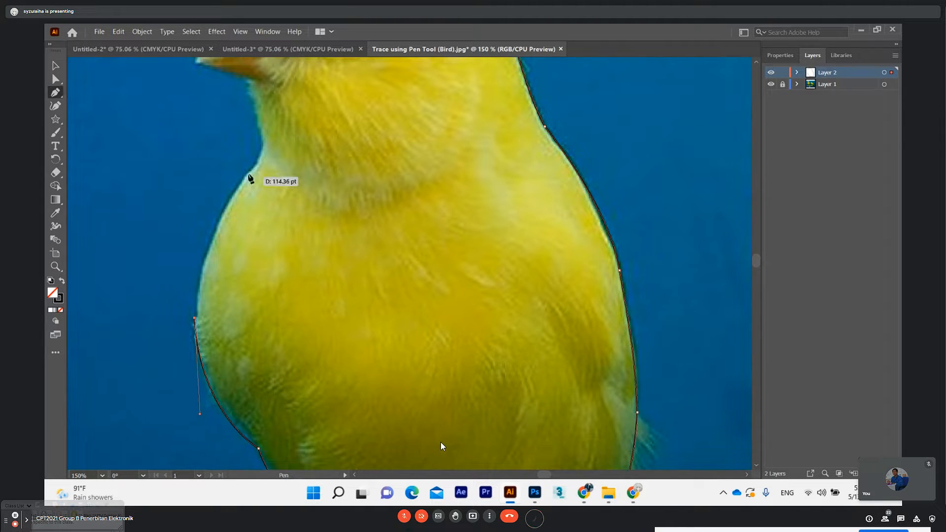
left_click_drag(249, 171, 298, 116)
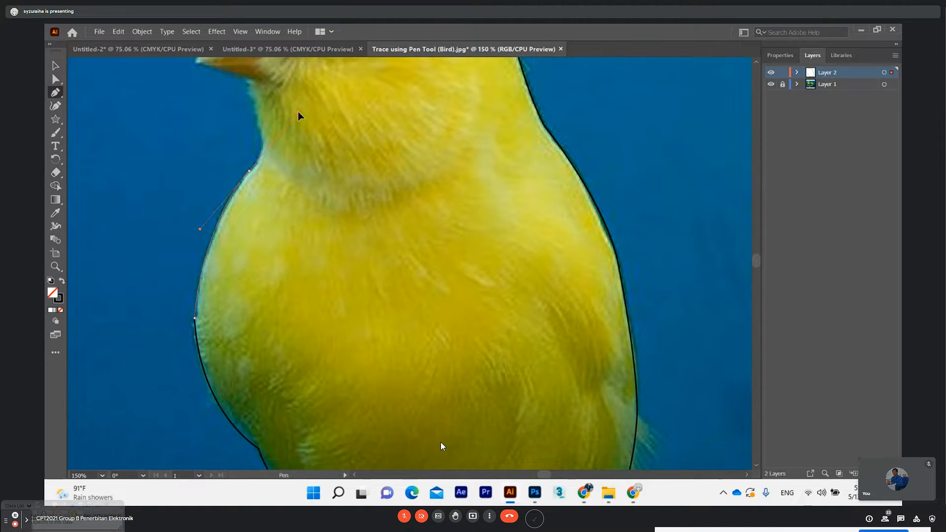
scroll(285, 173, "up", 2)
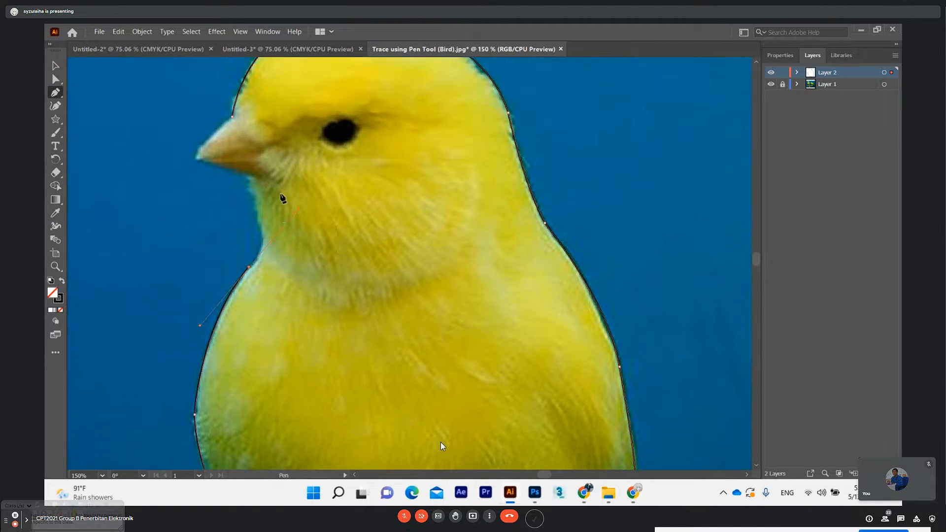
left_click(249, 268)
Trace the small throat curve and close the body path across the beak's base at the starting forehead anchor
left_click(262, 238)
left_click_drag(261, 208, 261, 200)
left_click(232, 117)
scroll(582, 259, "down", 3)
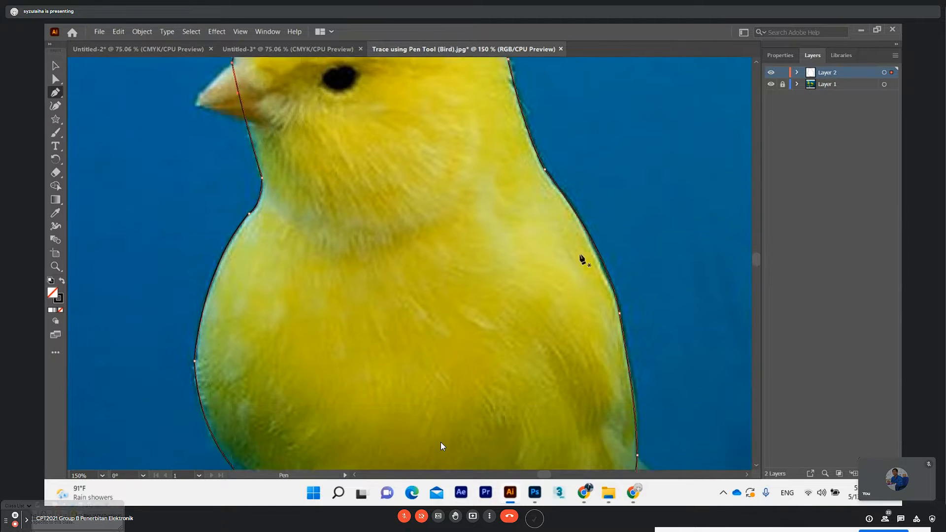
Review the paths inside Layer 2, collapse the layer again and deselect the completed body outline
scroll(583, 259, "up", 5)
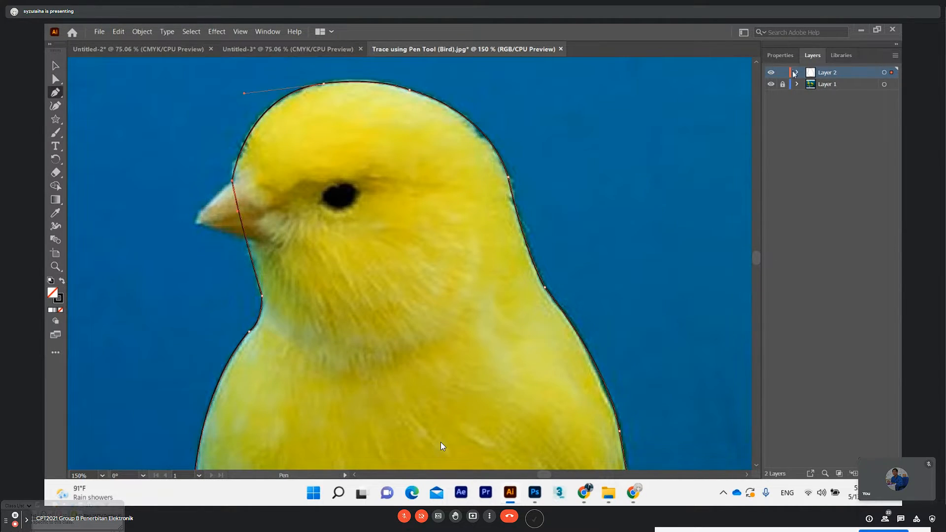
left_click(797, 73)
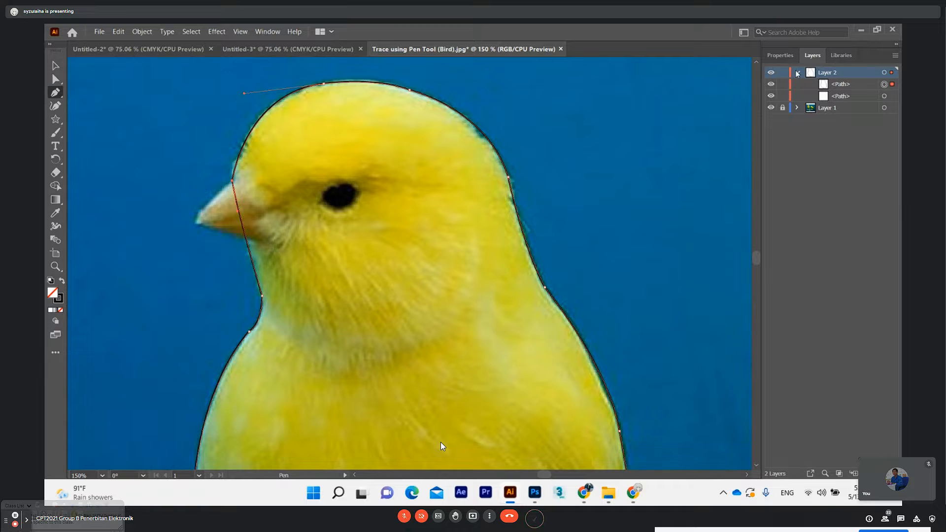
double_click(841, 84)
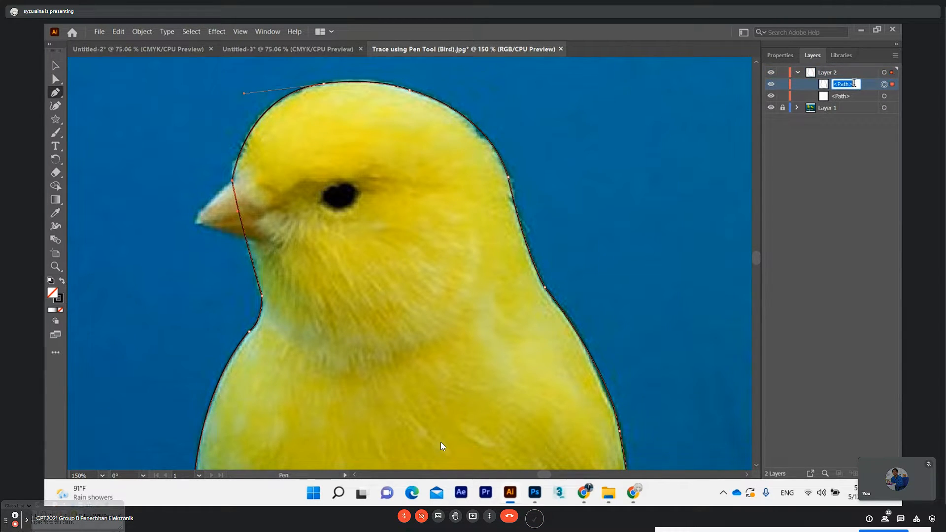
left_click(798, 73)
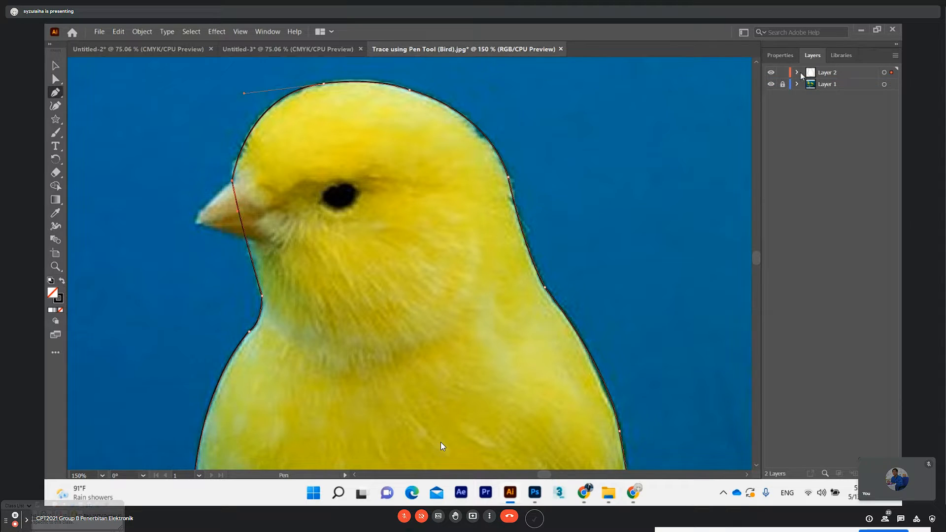
left_click(55, 79)
left_click(176, 124)
scroll(271, 207, "down", 1)
scroll(275, 209, "down", 1)
scroll(305, 224, "up", 2)
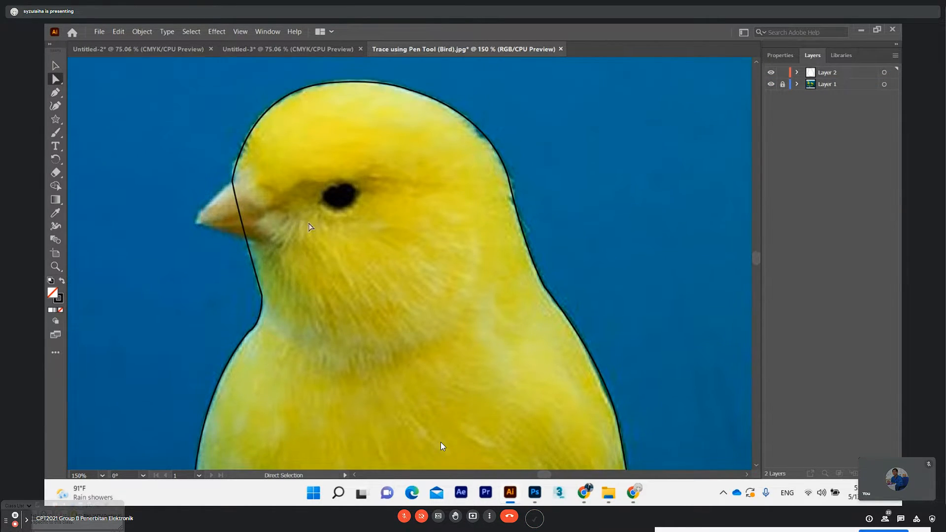
scroll(381, 205, "down", 1)
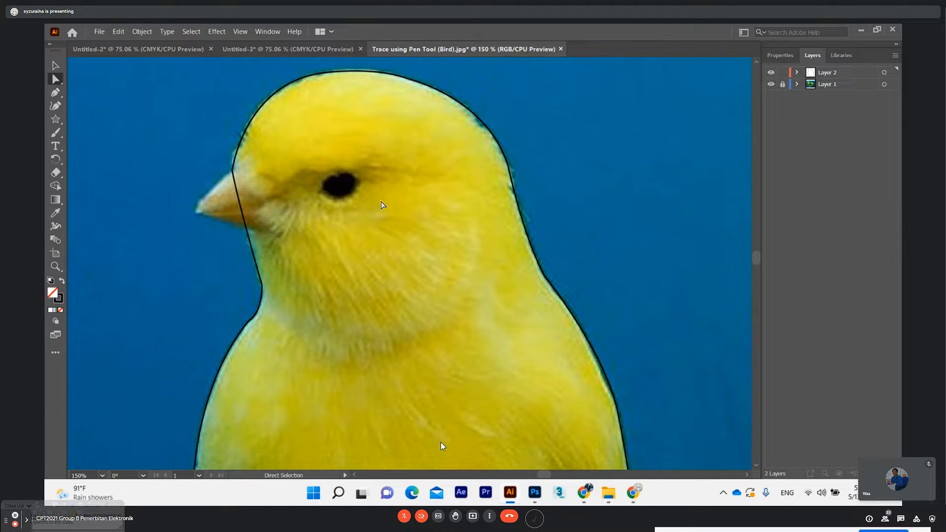
scroll(384, 205, "up", 2)
left_click_drag(754, 255, 754, 257)
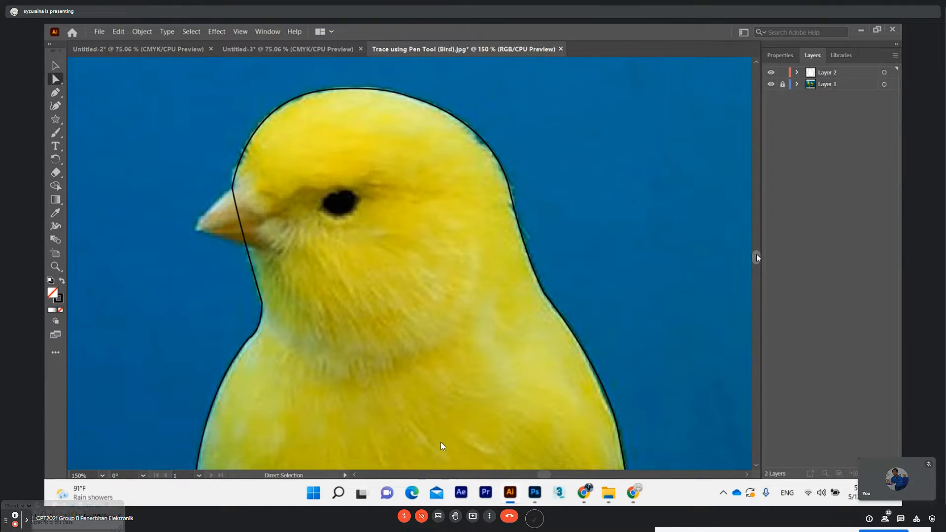
Draw an ellipse over the bird's eye with the Ellipse tool, shift it up about 1.85 pt to fit, and deselect it
left_click(54, 120)
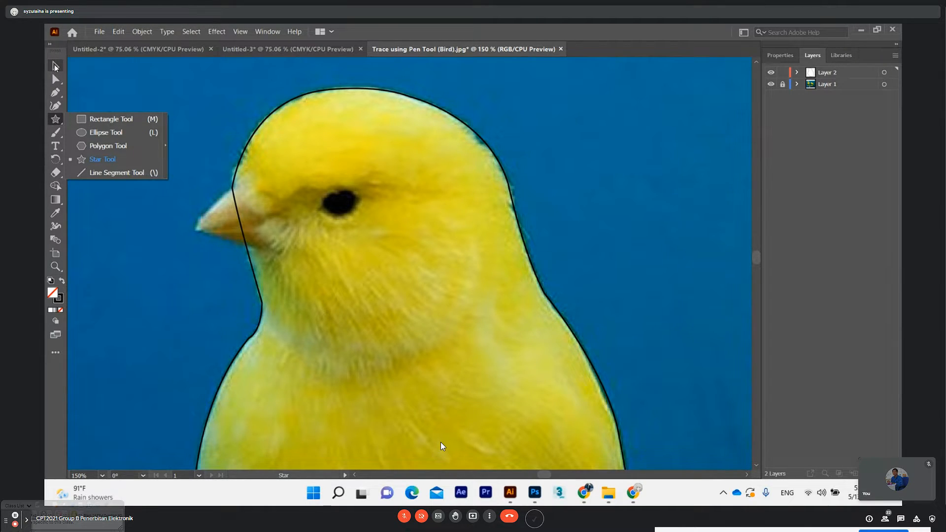
left_click(53, 121)
left_click(98, 133)
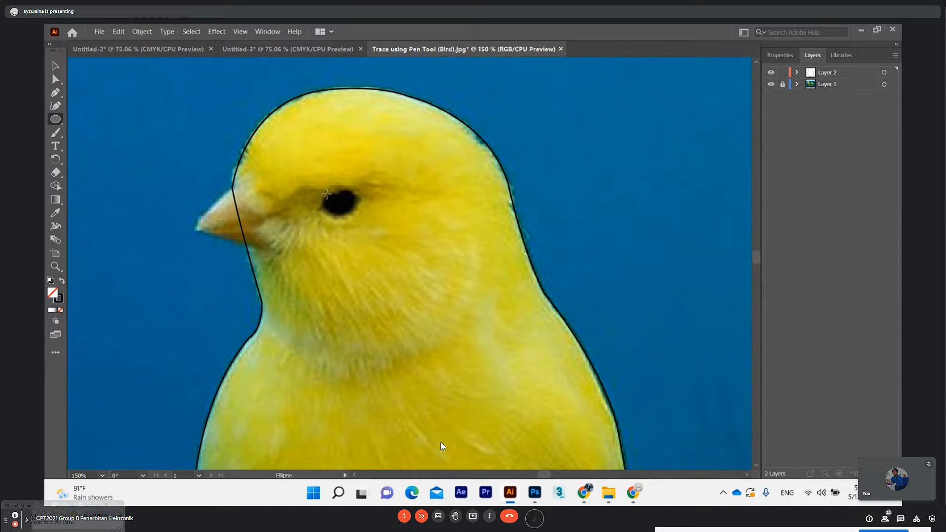
left_click_drag(322, 194, 357, 219)
key("v")
left_click_drag(349, 204, 353, 198)
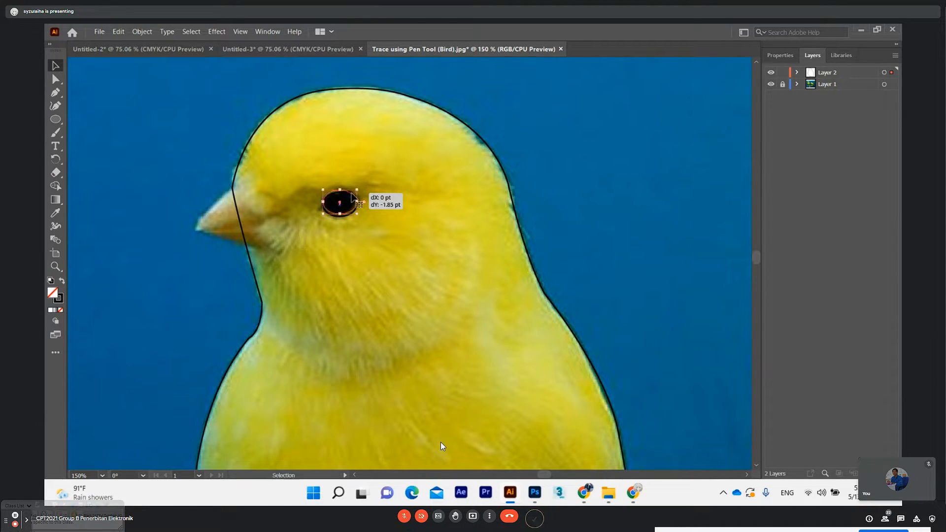
left_click(55, 78)
left_click(95, 90)
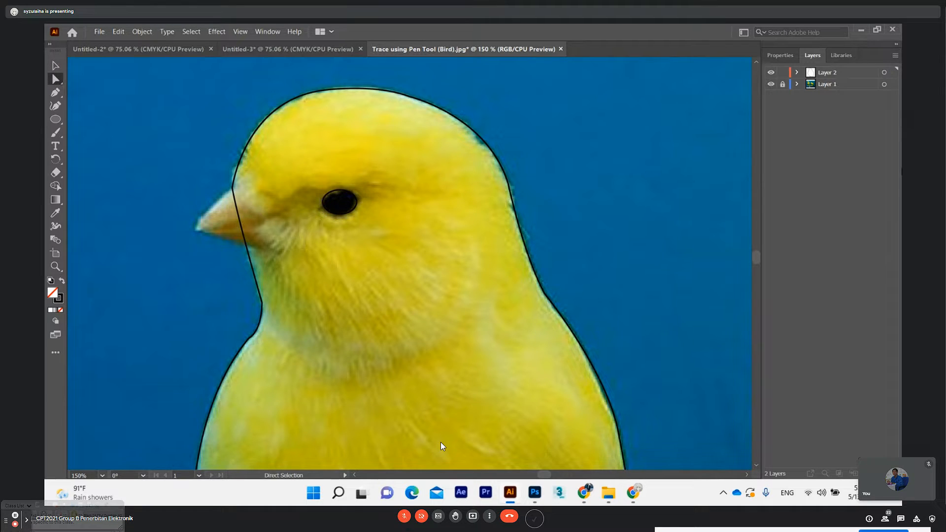
Examine the objects listed in Layer 2 and the traced outline from the head down to the legs
left_click(797, 73)
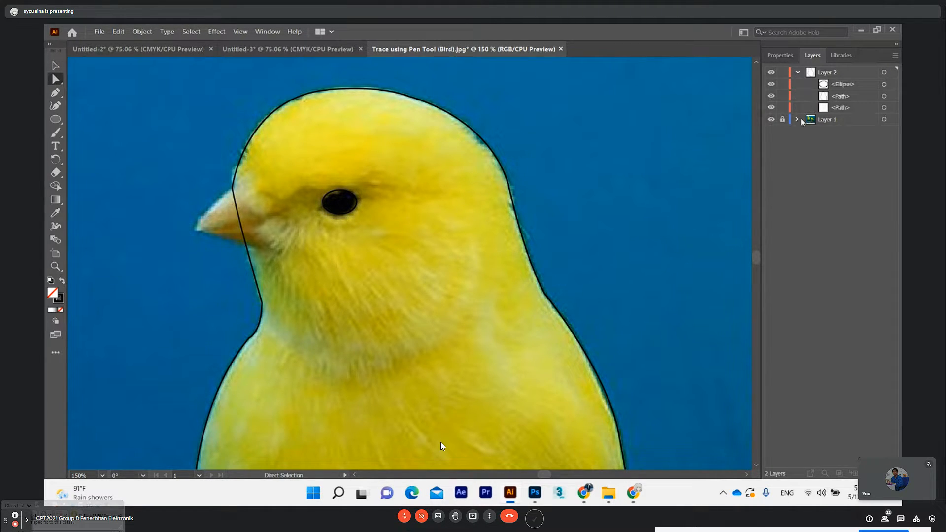
left_click(796, 73)
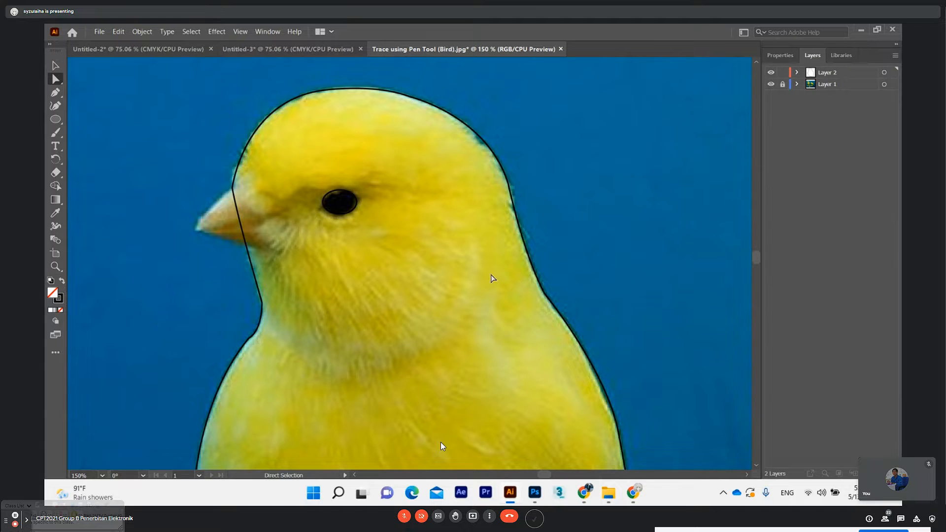
scroll(511, 279, "down", 1)
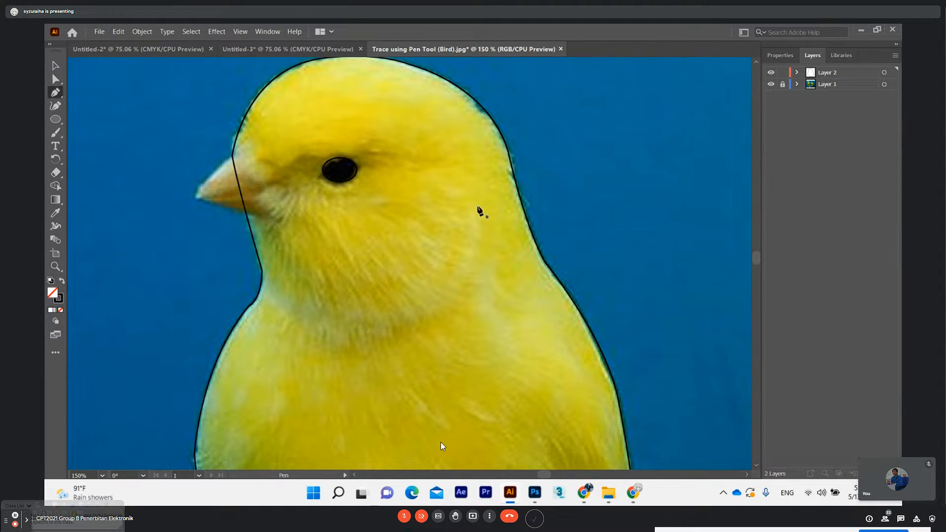
scroll(312, 212, "down", 5)
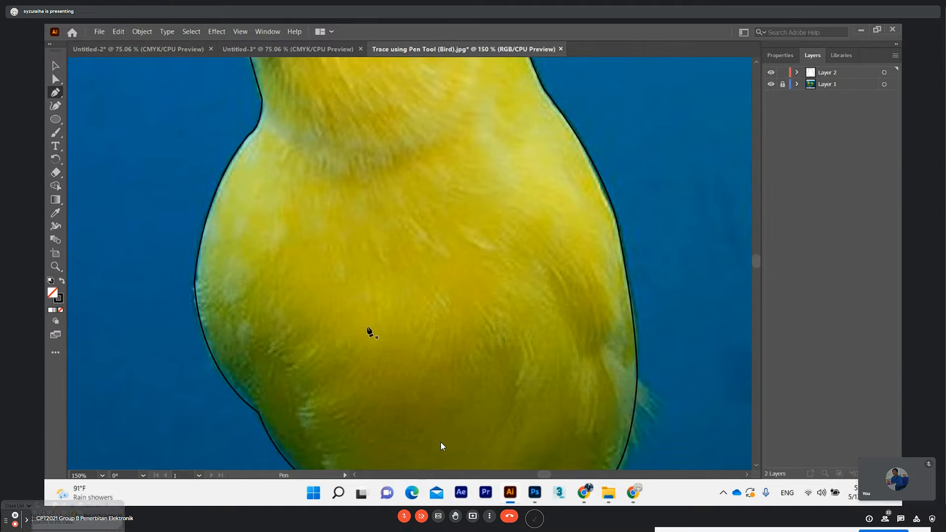
scroll(371, 333, "down", 5)
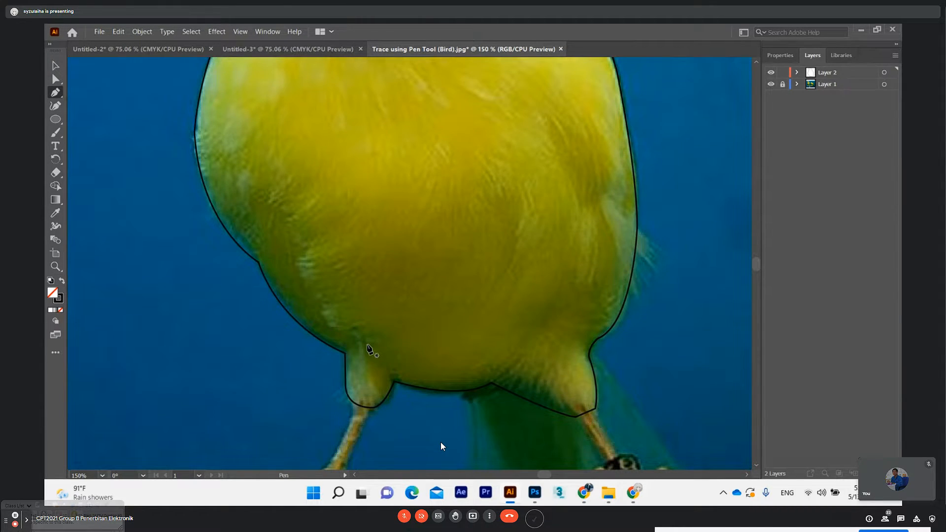
scroll(368, 349, "up", 10)
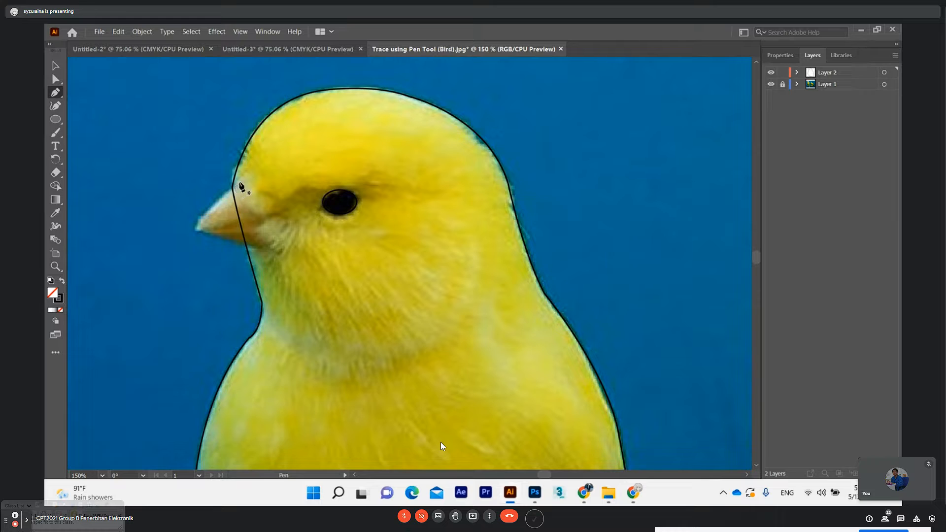
Trace the upper beak from the forehead to the tip and along the mouth line to the cheek, removing the outgoing handles at the tip and cheek
left_click(239, 182)
left_click(202, 216)
left_click(195, 228)
left_click(186, 241)
left_click_drag(185, 241, 179, 250)
left_click(194, 228)
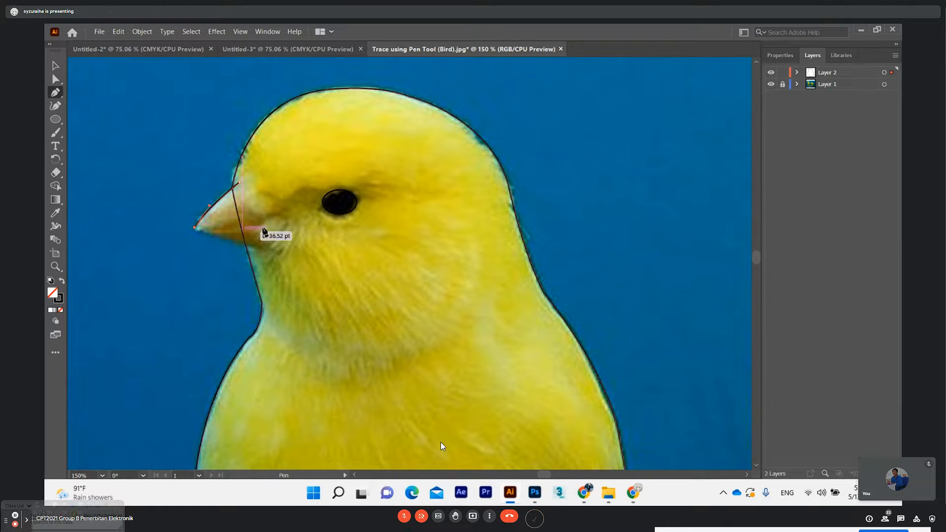
left_click_drag(335, 202, 342, 193)
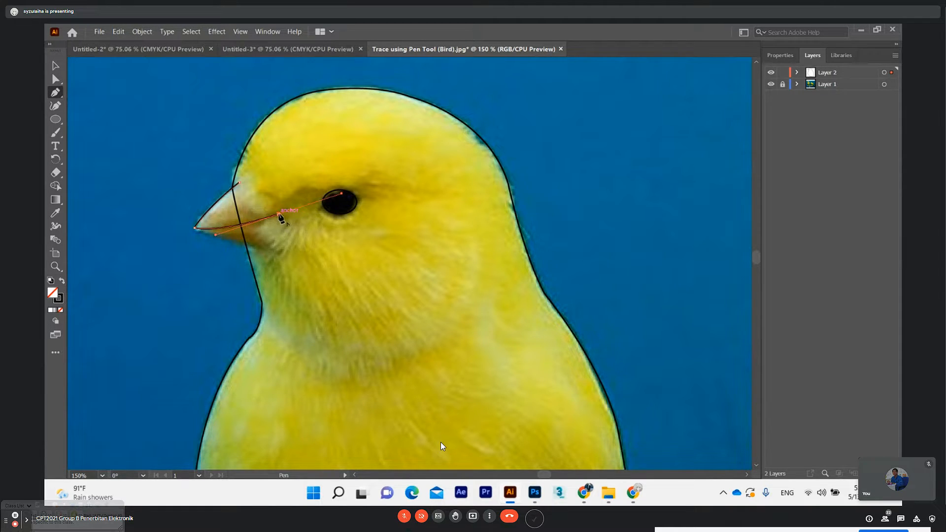
left_click(279, 215)
Try closing the upper beak path at its forehead start, undo the closing segment and deselect the open path
left_click(239, 183)
key("ctrl+z")
left_click(55, 80)
left_click(93, 108)
Trace the underside of the lower beak with an open curve from near the tip to the cheek and end the path
left_click(57, 93)
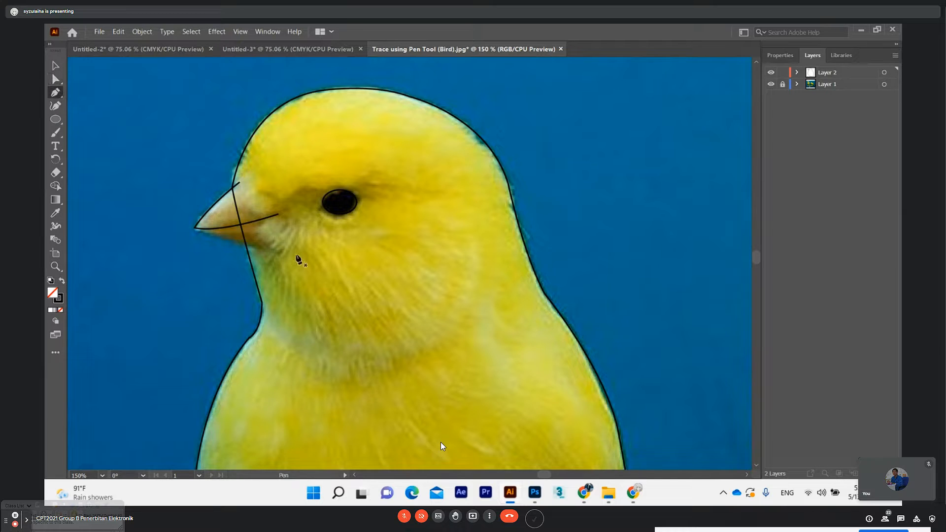
left_click(203, 228)
left_click_drag(291, 251, 305, 252)
left_click(79, 101, "ctrl")
left_click(80, 101)
scroll(321, 266, "down", 10)
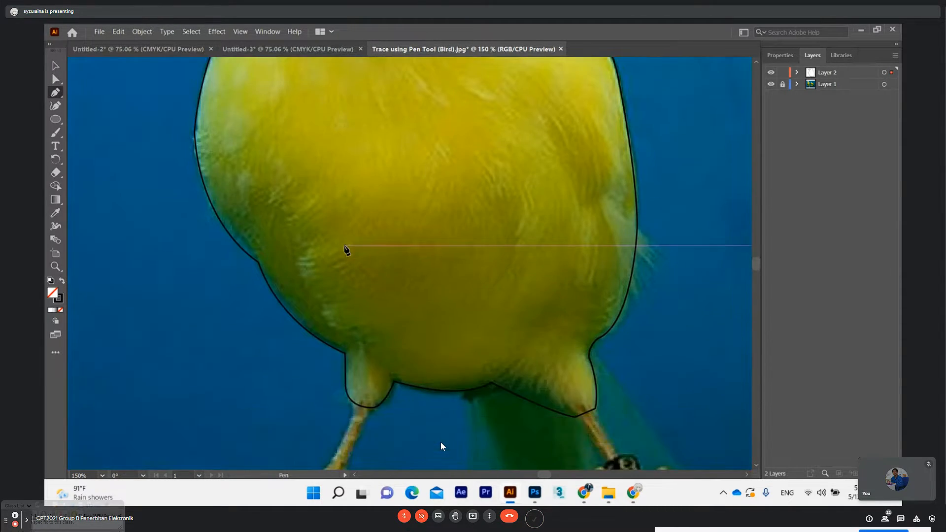
scroll(347, 250, "up", 10)
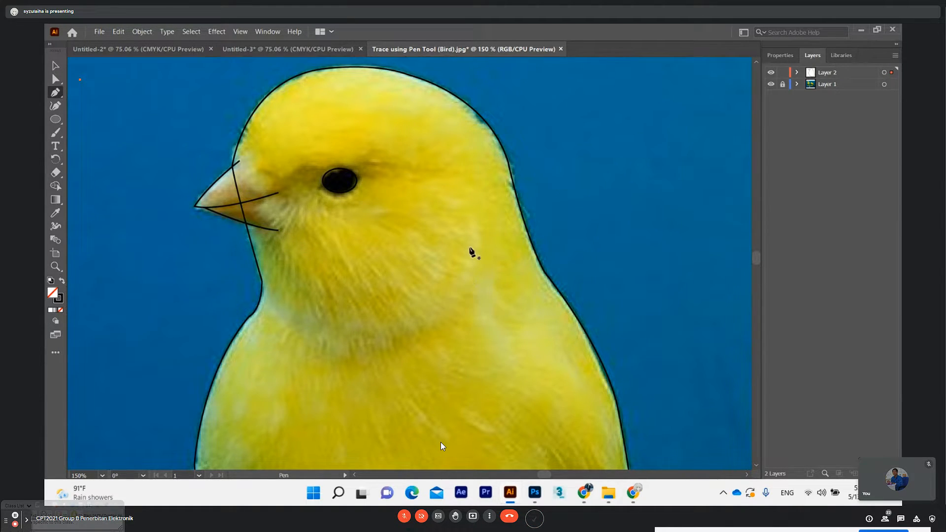
Draw the first two V-shaped feather strokes of an open zigzag on the side of the neck, undoing misplaced anchors
left_click(475, 219)
left_click_drag(491, 251, 445, 230)
left_click(457, 235)
left_click(486, 270)
left_click_drag(435, 241, 489, 294)
key("ctrl")
key("ctrl+z")
key("ctrl+z")
left_click(454, 253)
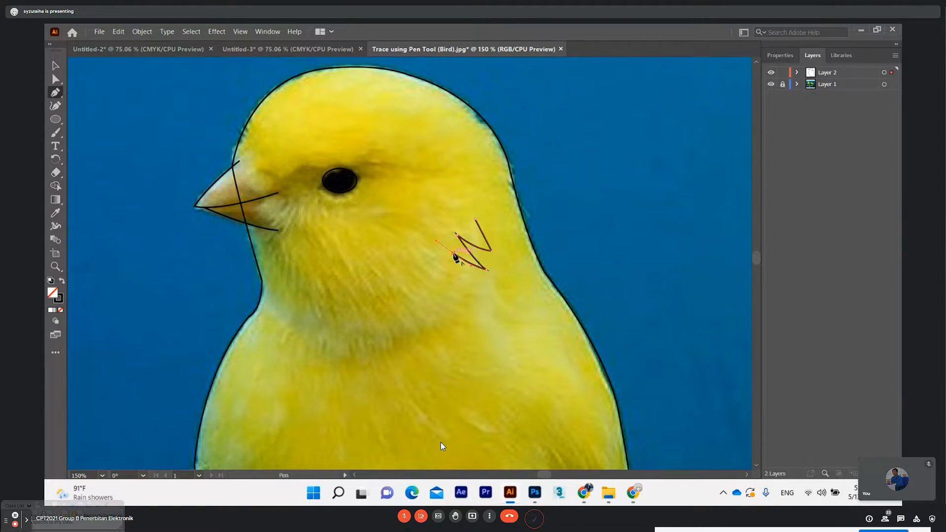
Extend the feather zigzag diagonally down toward the throat with five more curved segments, removing outgoing handles to keep the points sharp
mouse_move(473, 287)
left_mouse_down()
mouse_move(483, 283)
mouse_move(485, 294)
left_mouse_up()
left_click(473, 287)
left_click_drag(438, 266, 424, 256)
left_click(438, 265)
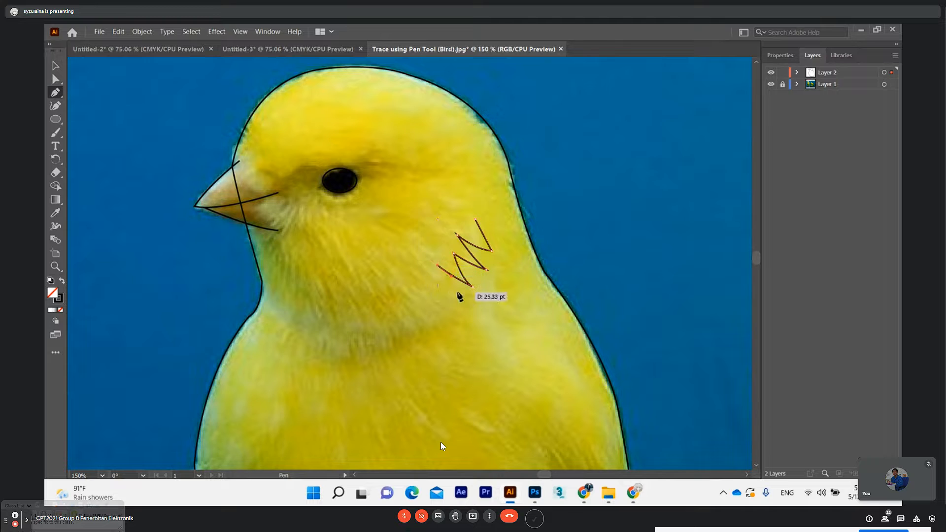
left_click_drag(453, 287, 459, 291)
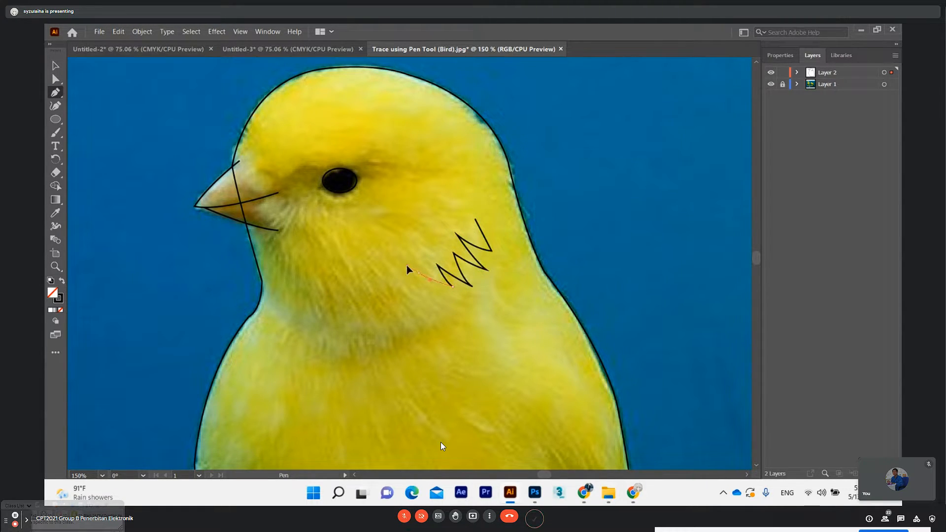
left_click(418, 273)
left_click_drag(450, 304, 454, 307)
left_click(445, 301)
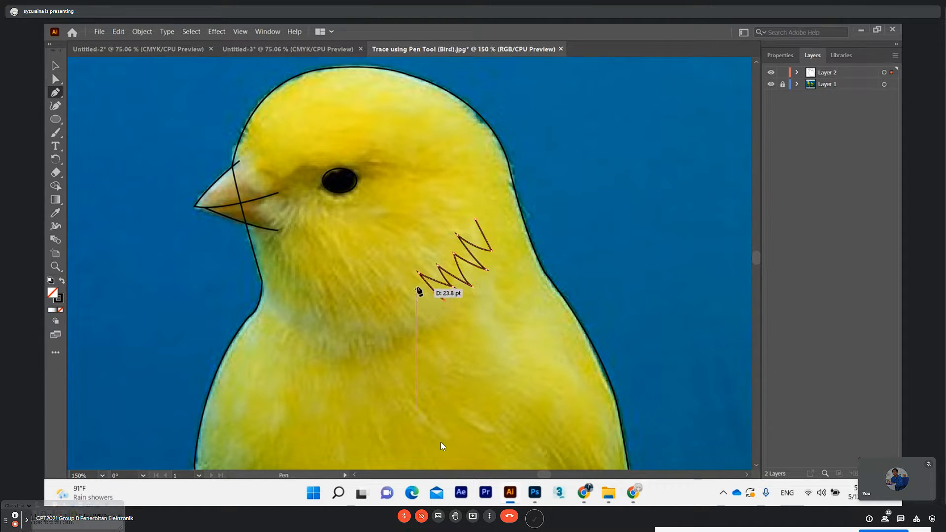
left_click_drag(419, 295, 423, 318)
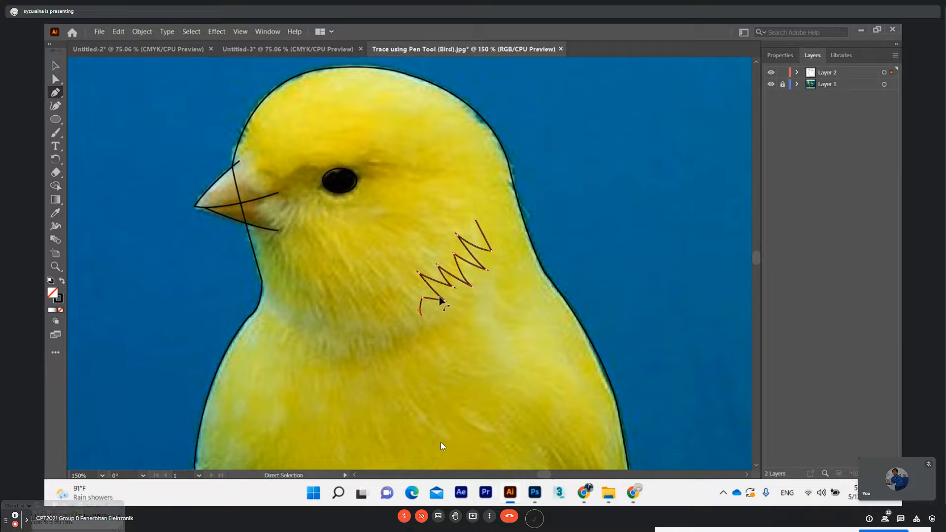
key("ctrl+z")
key("ctrl+z")
left_click(419, 295)
key("ctrl+z")
Add another sharp peak and valley to the lower end of the feather zigzag, finishing on a raised point
left_click(412, 276, "ctrl")
left_click(419, 286)
left_click_drag(411, 275, 426, 315)
left_click(396, 278, "ctrl")
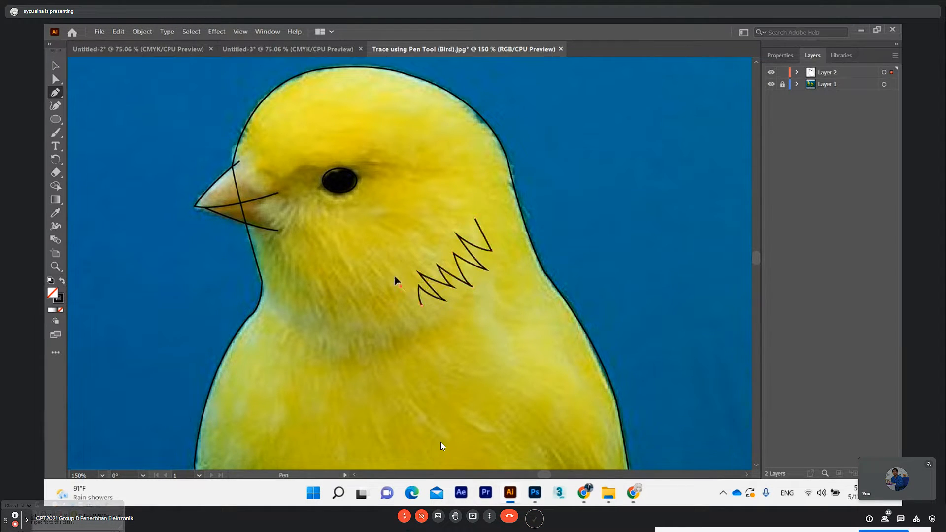
left_click_drag(393, 272, 392, 271)
left_click(399, 284)
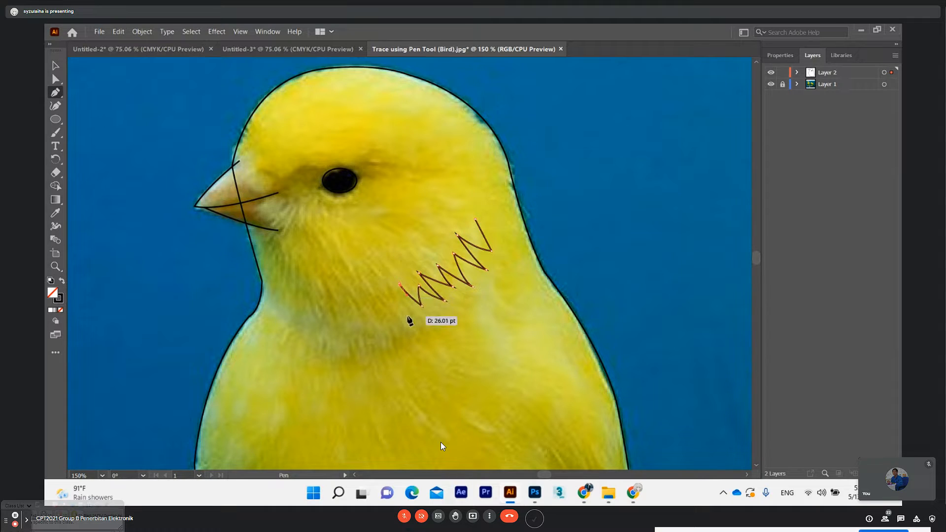
left_click_drag(400, 310, 405, 322)
key("ctrl+z")
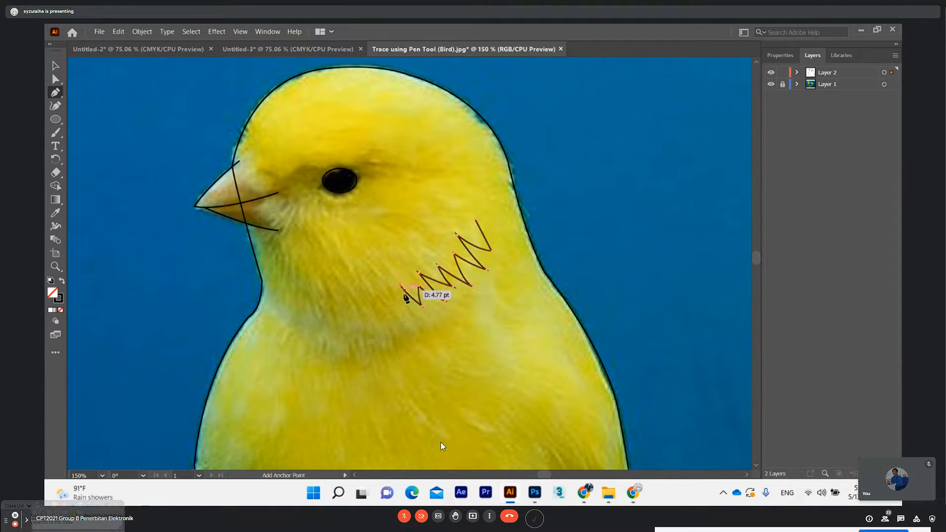
key("ctrl+z")
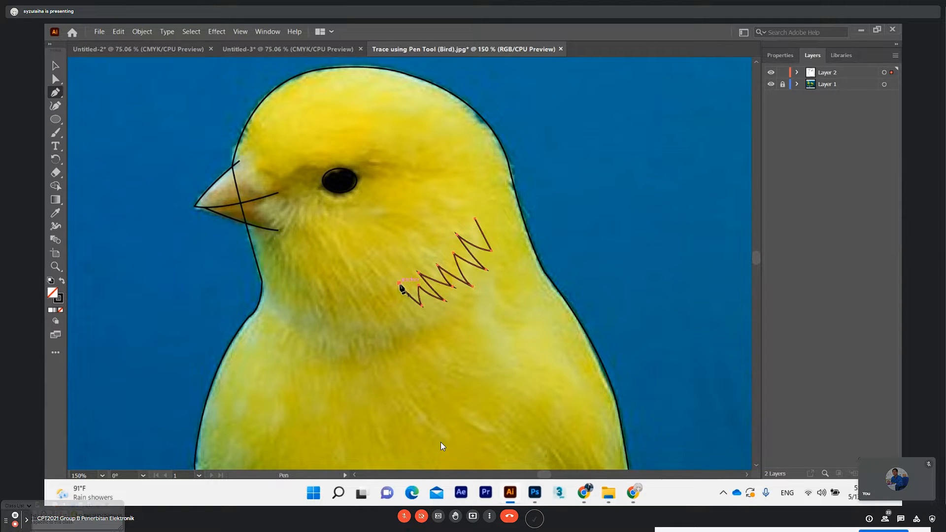
Extend the feather zigzag along the lower neck with three more V-shaped strokes, keeping each point sharp
left_click_drag(398, 314, 402, 328)
left_click(379, 291, "ctrl")
left_click_drag(382, 296, 391, 332)
left_click(387, 320)
left_click_drag(366, 301, 365, 292)
left_click(367, 302)
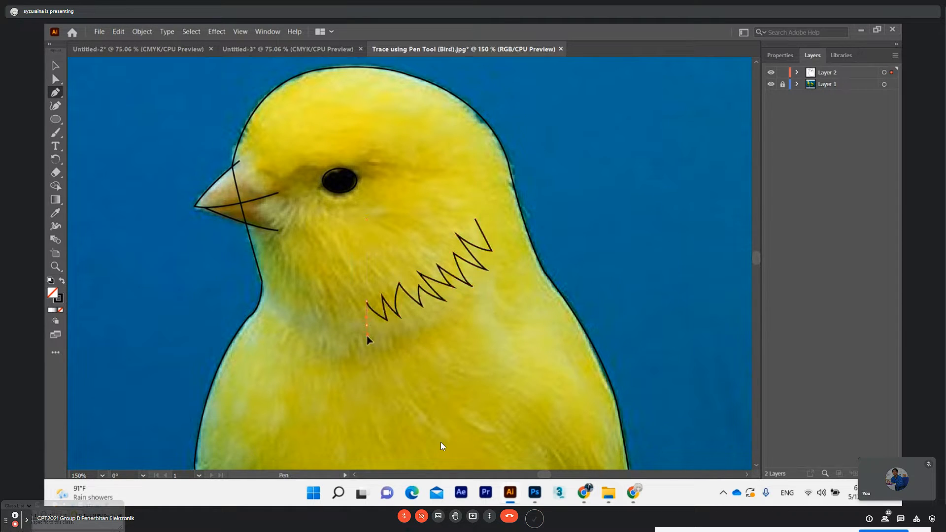
left_click(367, 323)
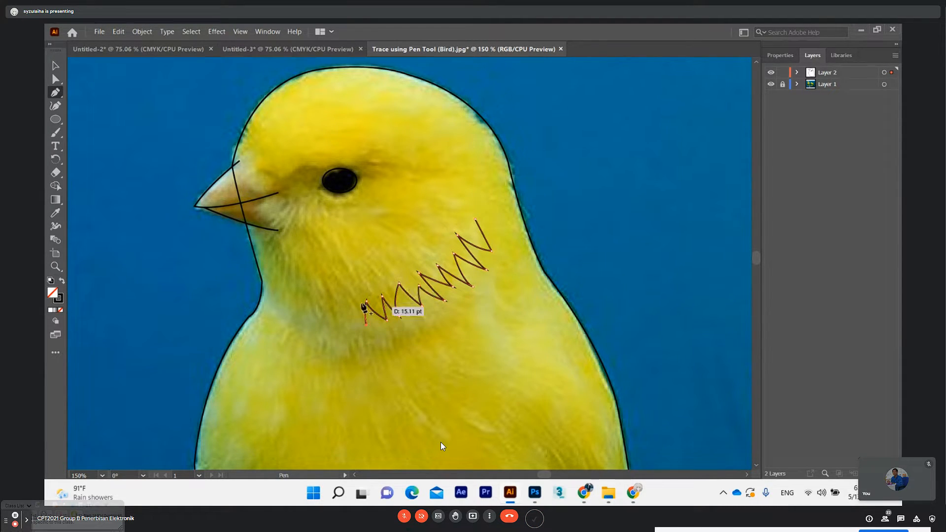
left_click(348, 298, "ctrl")
left_click(351, 306)
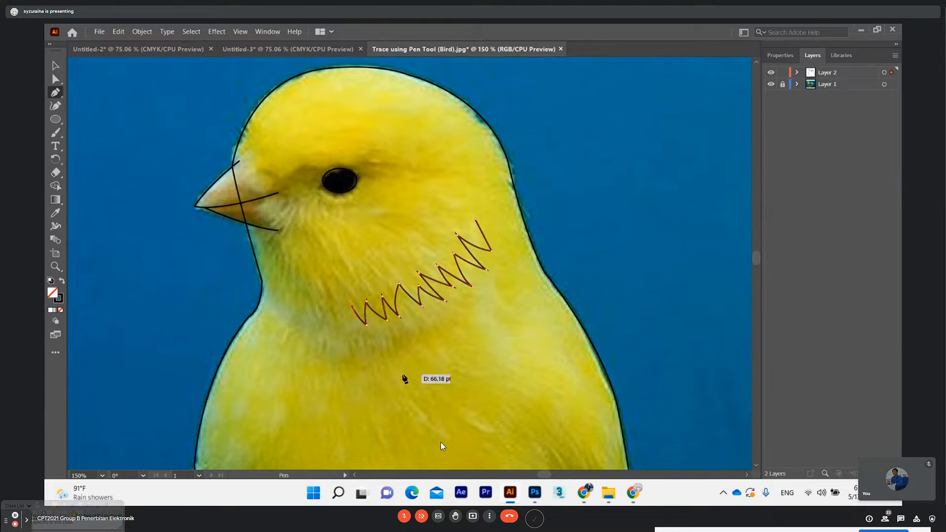
Add two further narrow V-shaped strokes to the zigzag beneath the throat, removing outgoing handles at the peaks
left_click(346, 321)
left_click_drag(343, 333, 333, 289)
left_click(346, 321)
left_click(334, 298)
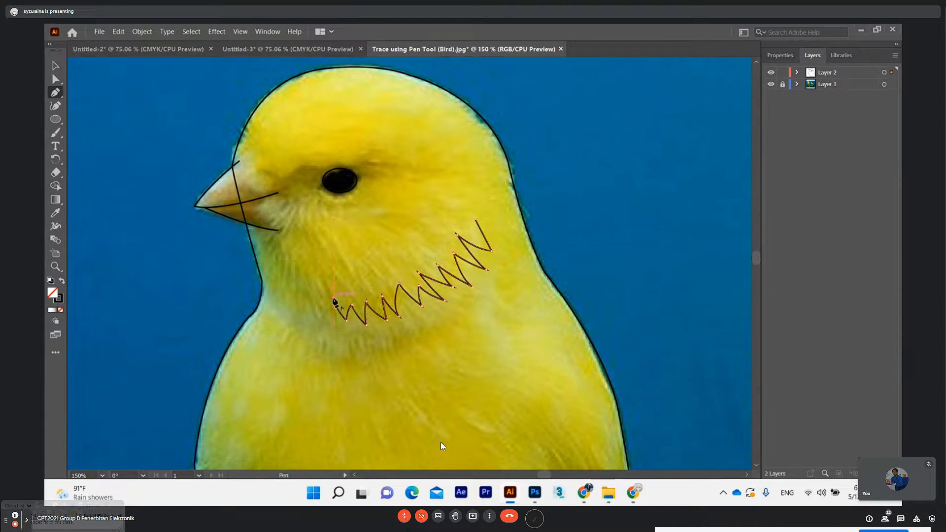
left_click(328, 325)
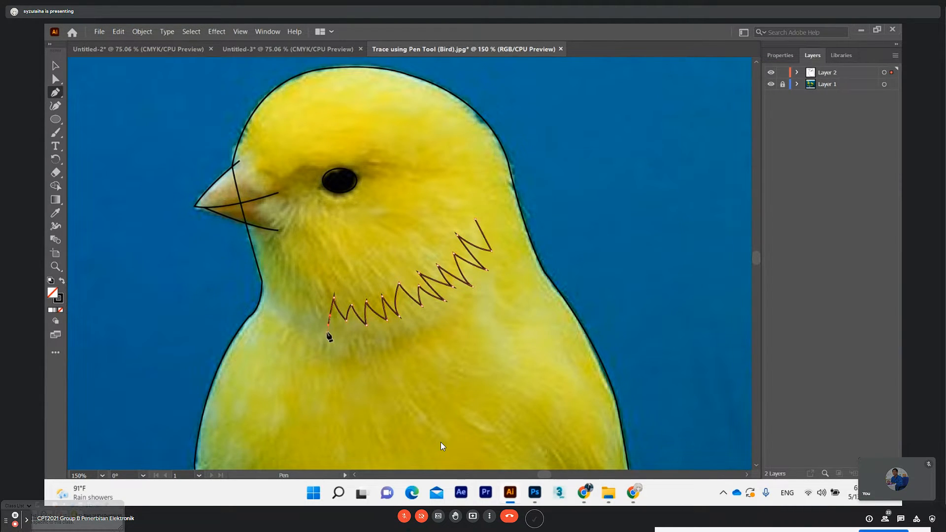
left_click(320, 294, "ctrl")
left_click_drag(322, 286, 322, 286)
left_click(323, 298)
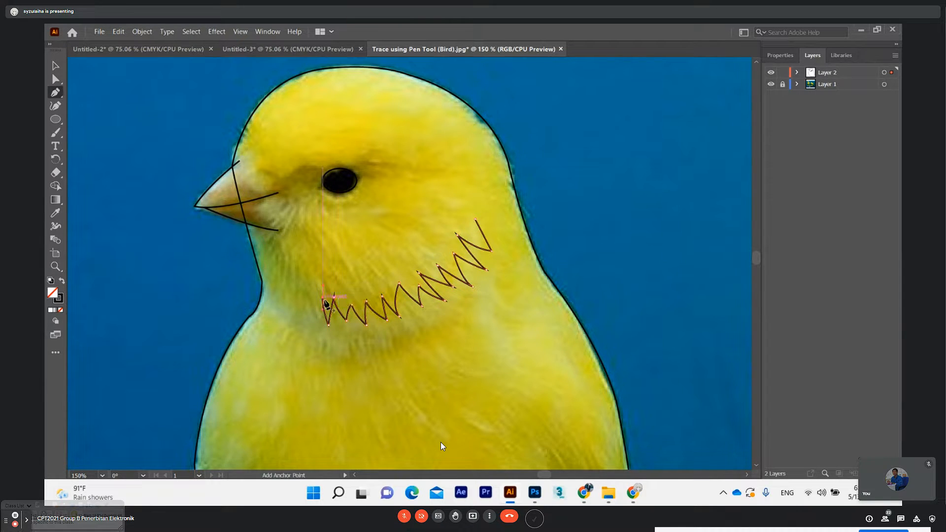
Complete the front end of the feather zigzag with two last curved V strokes near the front of the throat
left_click(314, 326)
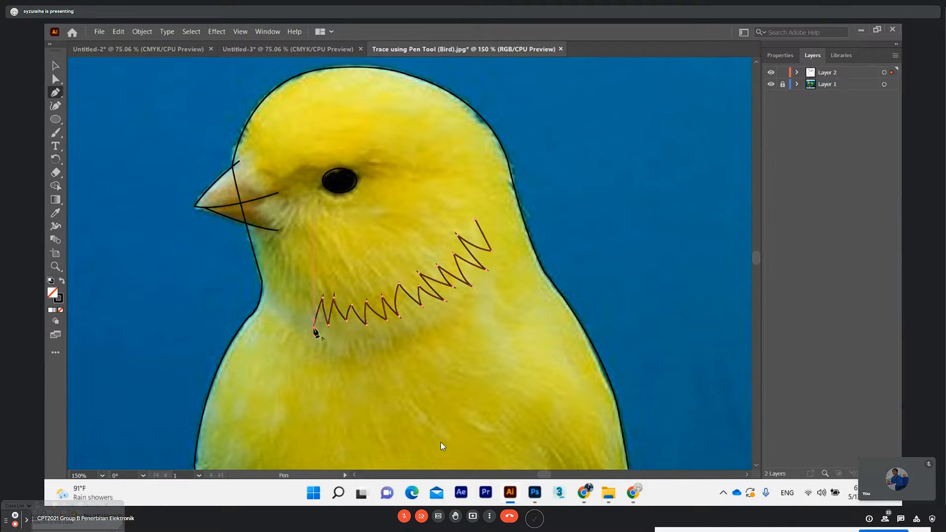
left_click(304, 291, "ctrl")
left_click_drag(303, 282, 303, 282)
left_click(302, 295)
left_click_drag(295, 316, 295, 275)
Move the whole feather zigzag down to the base of the throat and scale it smaller to fit the feather edge
left_click(55, 68)
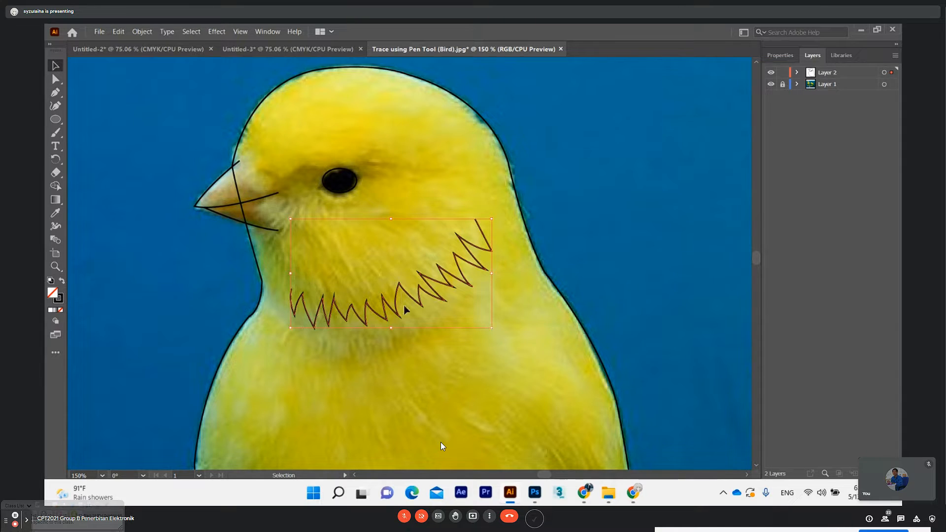
left_click_drag(404, 309, 399, 301)
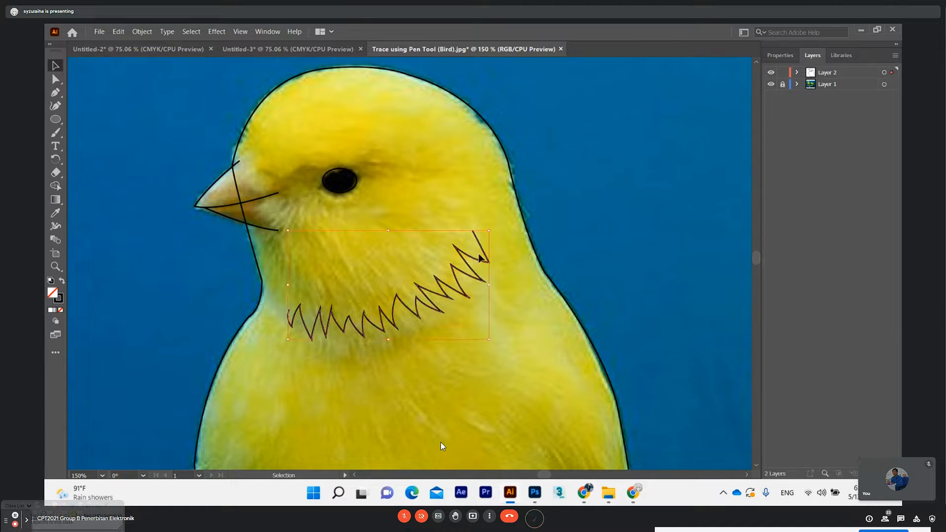
left_click_drag(486, 235, 475, 264)
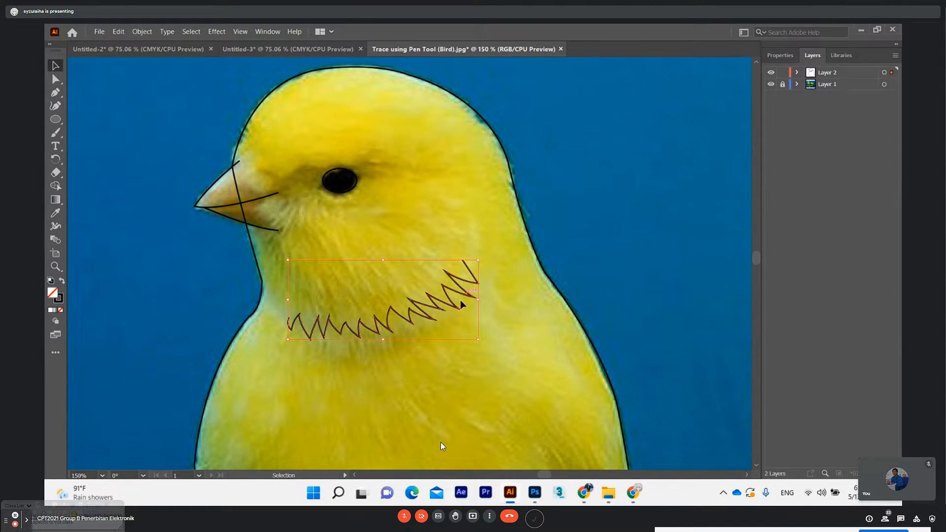
left_click_drag(431, 314, 431, 320)
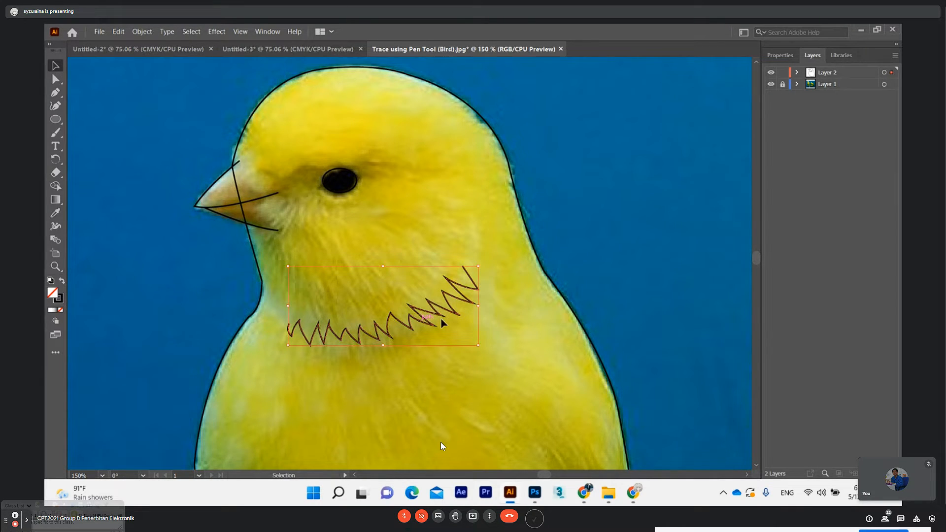
left_click_drag(478, 266, 461, 278)
left_click_drag(424, 323, 439, 321)
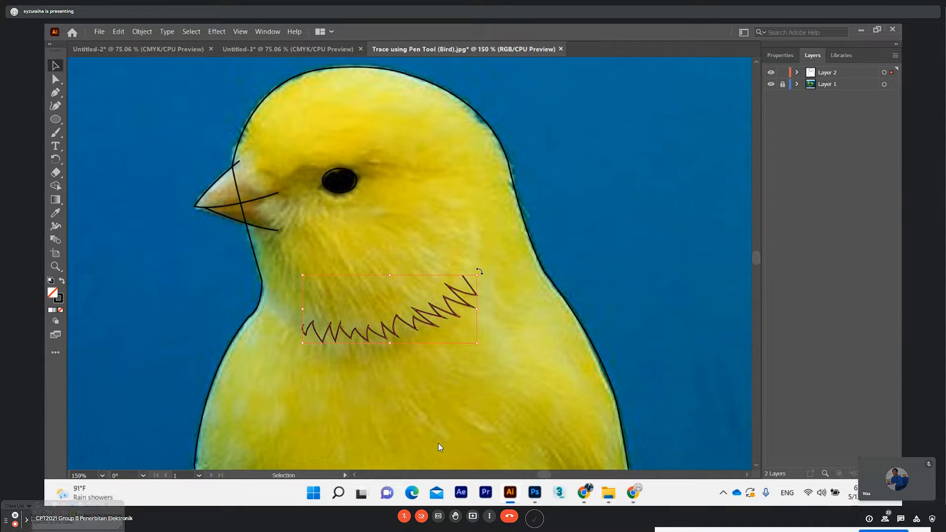
left_click(119, 32)
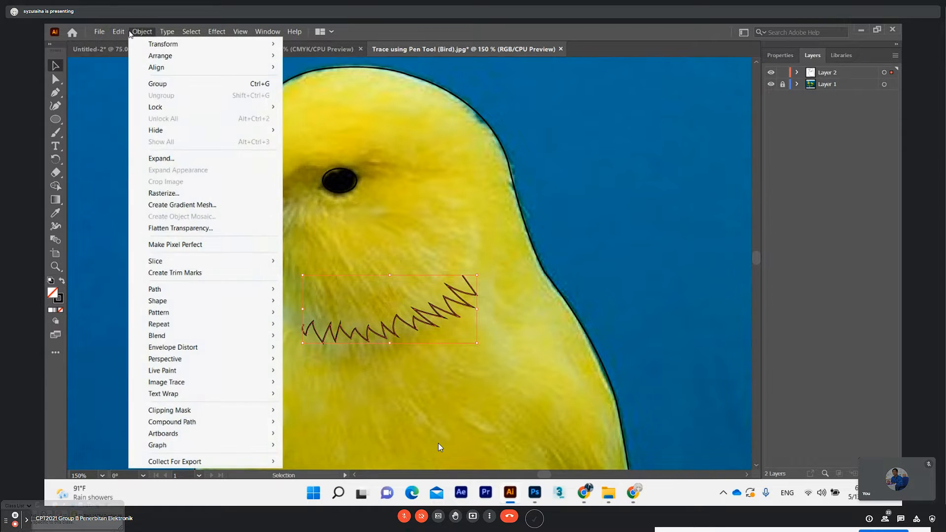
mouse_move(167, 31)
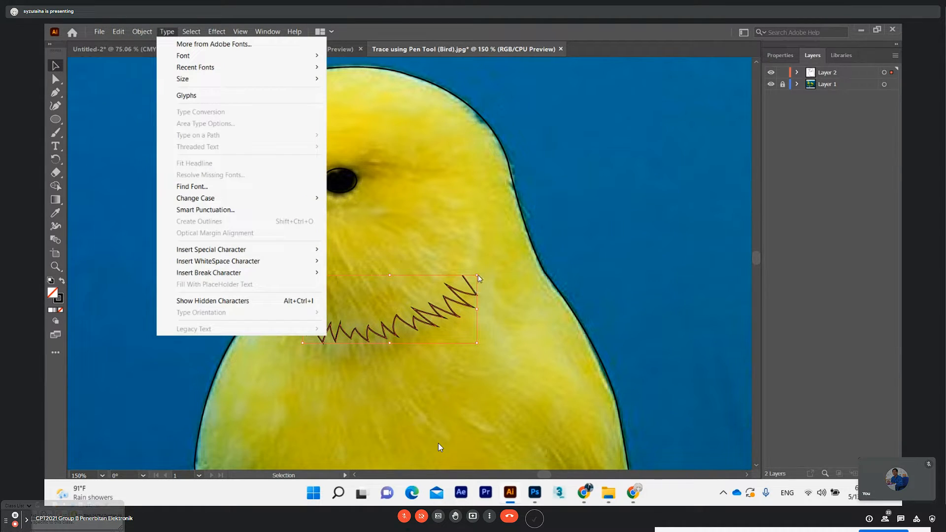
left_click(479, 279)
left_click(448, 299)
key("ctrl+r")
key("a")
left_click(467, 285)
key("ctrl+r")
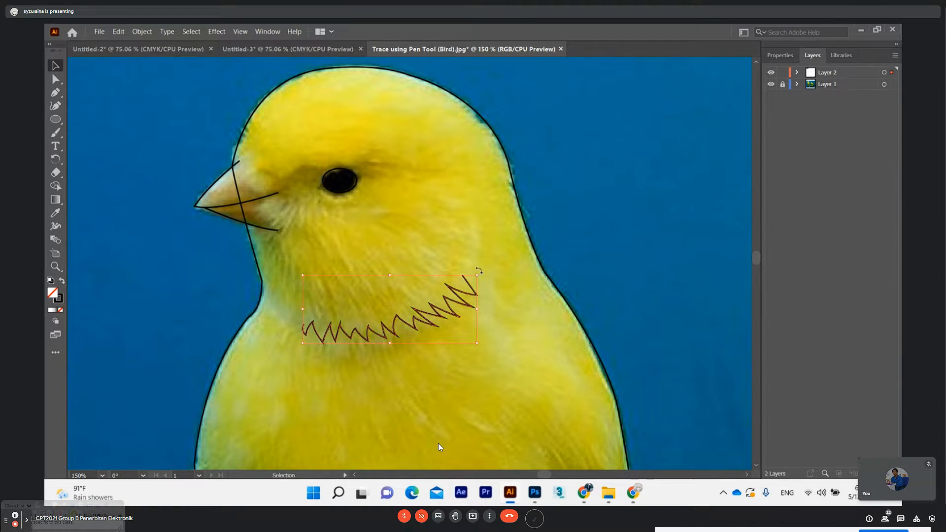
Rotate the feather zigzag slightly counterclockwise, show the rulers and deselect the path
key("v")
left_click_drag(479, 272, 476, 261)
key("a")
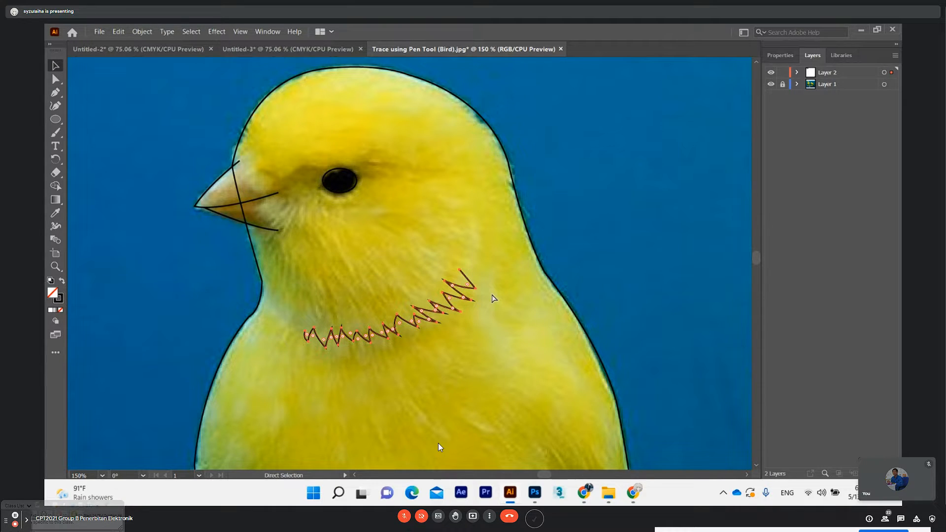
key("ctrl+j")
key("v")
key("ctrl+z")
key("a")
key("ctrl+r")
key("v")
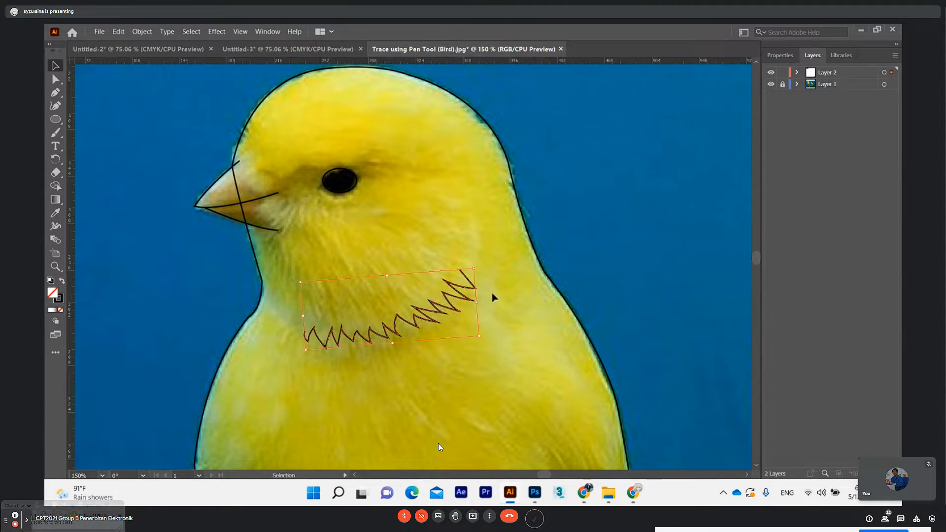
left_click(55, 80)
left_click(83, 99)
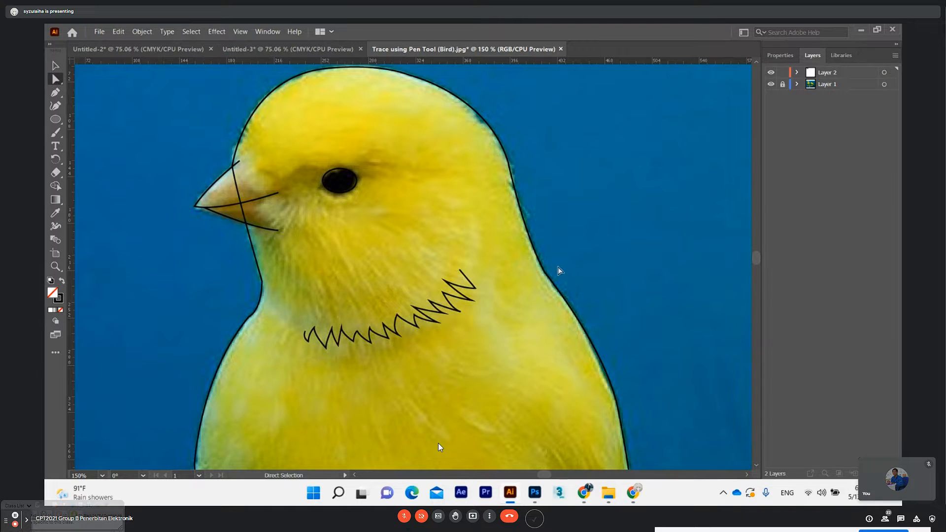
Expand Layer 2, identify the stray image object by toggling its visibility, and delete it
left_click(797, 73)
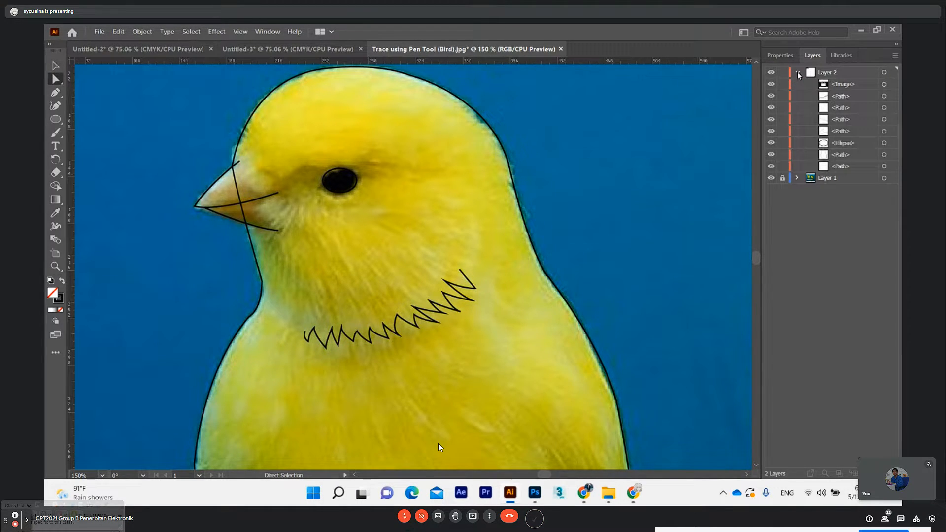
left_click(771, 94)
left_click(771, 94)
left_click(835, 87)
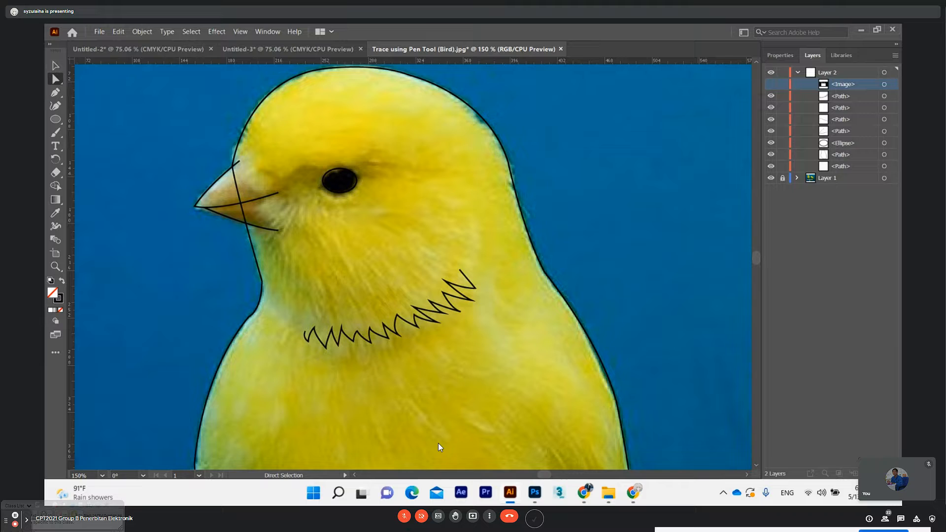
key("Delete")
left_click(771, 107)
left_click(771, 108)
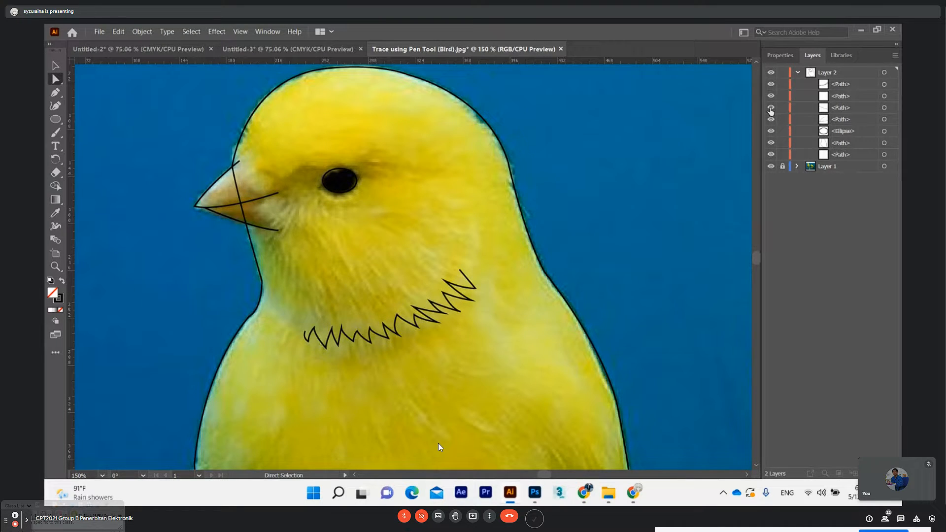
Delete the curve tracing the underside of the lower beak
left_click(219, 211)
left_click(55, 65)
left_click(204, 253)
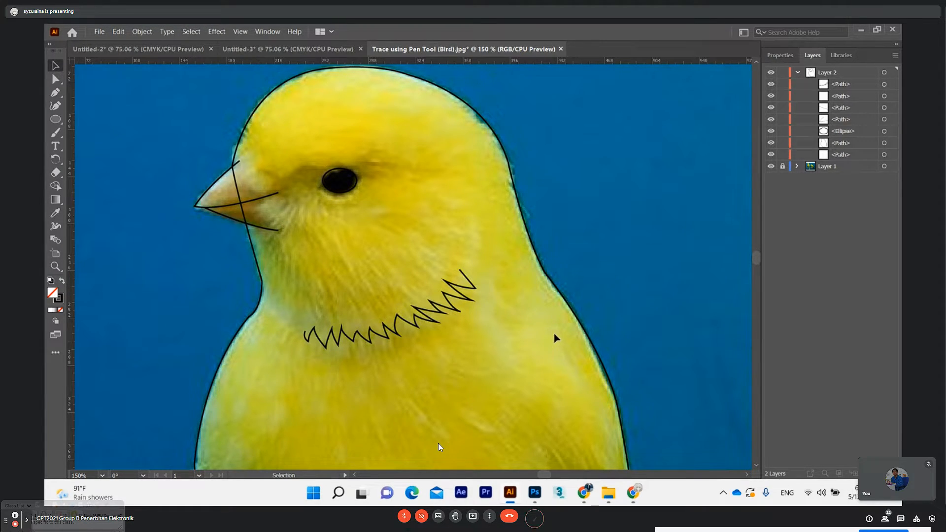
key("ctrl+plus")
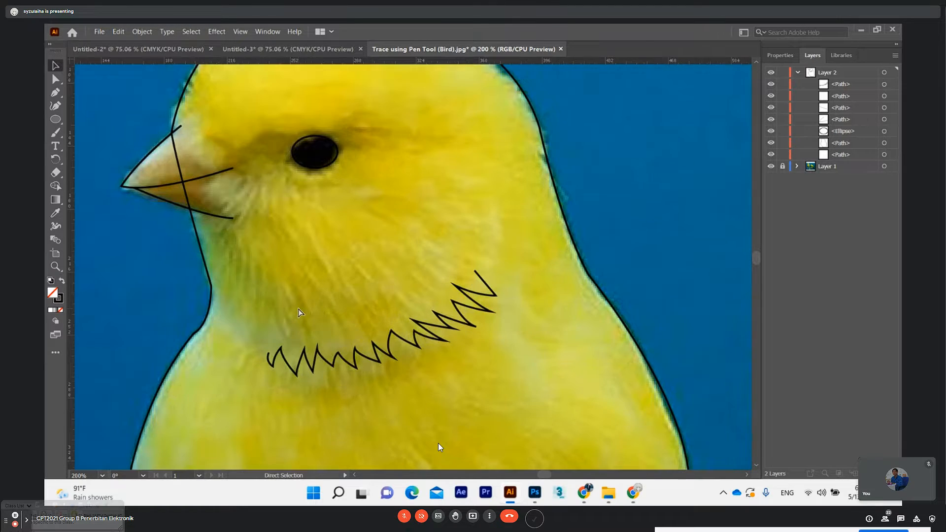
left_click(149, 193)
key("Delete")
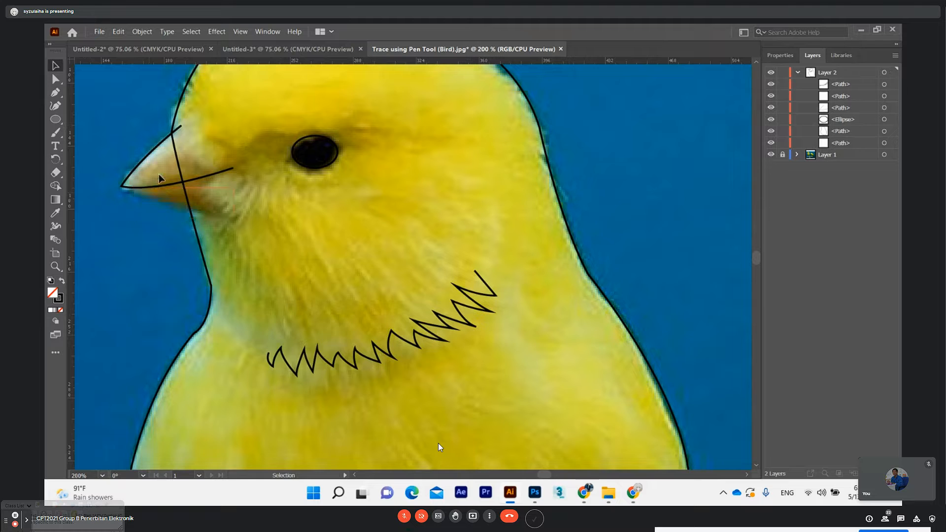
Join the two open ends of the upper beak path with the Pen tool, curving it into one closed beak outline
left_click(160, 188)
left_click(55, 92)
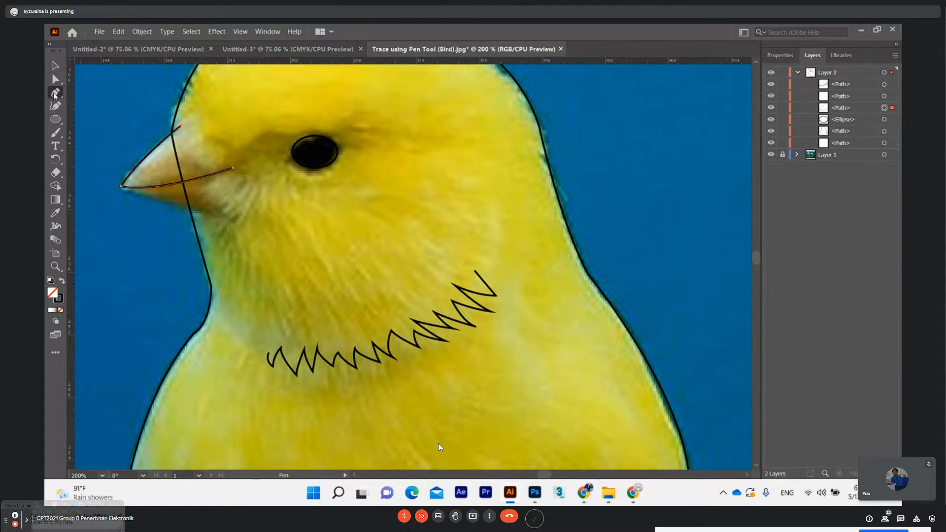
left_click(182, 126)
left_click_drag(233, 168, 238, 177)
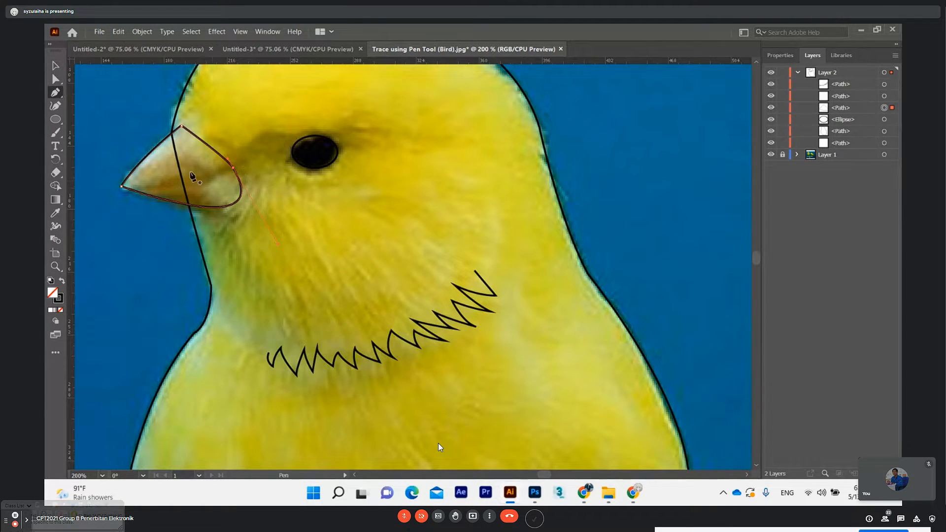
left_click(55, 78)
left_click(84, 91)
Draw a separate open Pen path across the beak from its back edge to the tip and deselect it
left_click(55, 92)
left_click(230, 164)
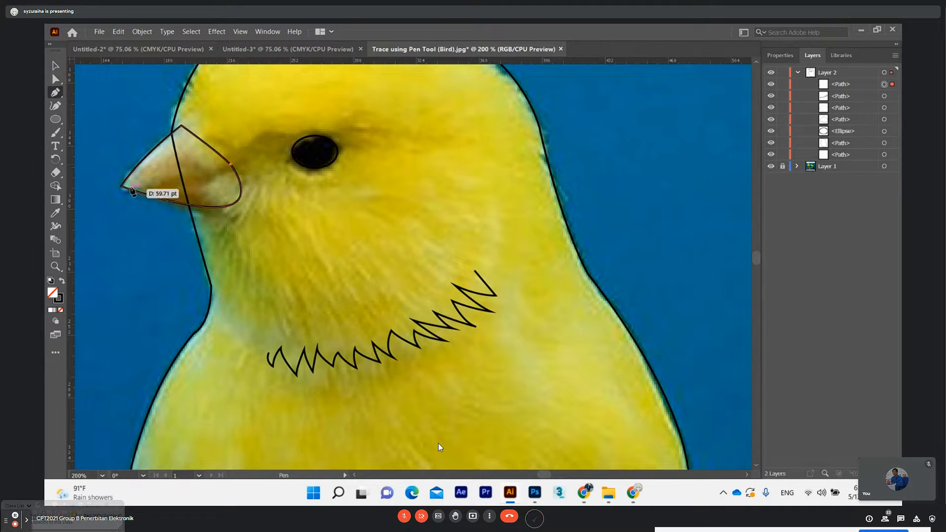
left_click_drag(121, 187, 113, 188)
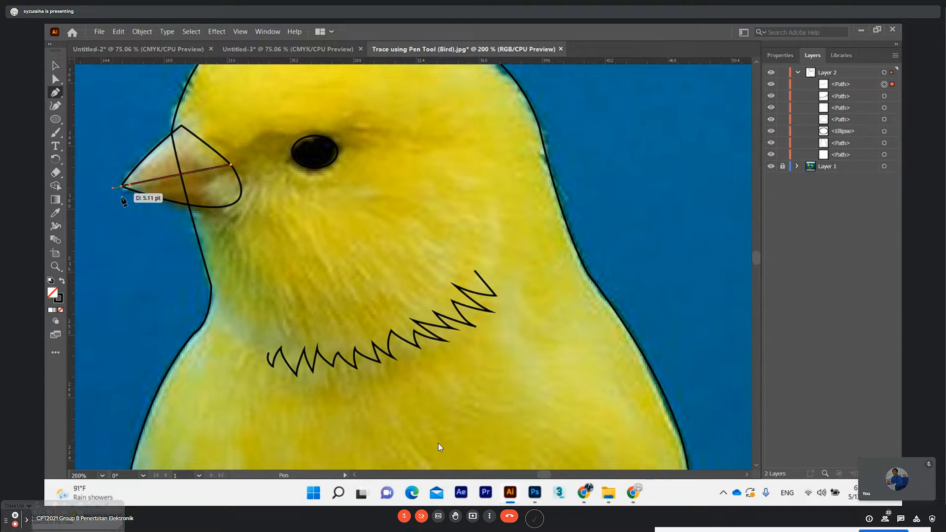
left_click(55, 78)
left_click(283, 234)
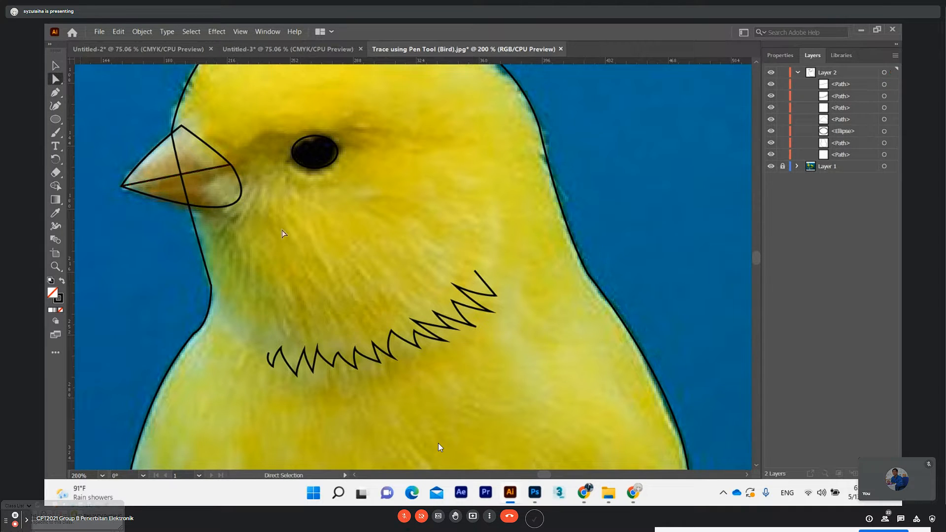
Toggle the visibility of the beak outline, eye ellipse and zigzag in Layer 2 to identify each object
left_click(771, 119)
left_click(771, 119)
left_click(771, 119)
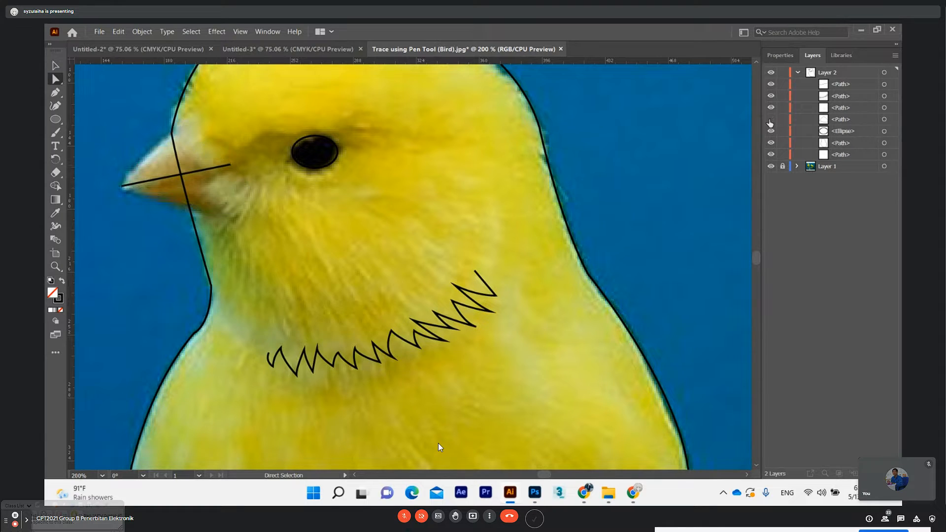
left_click(771, 120)
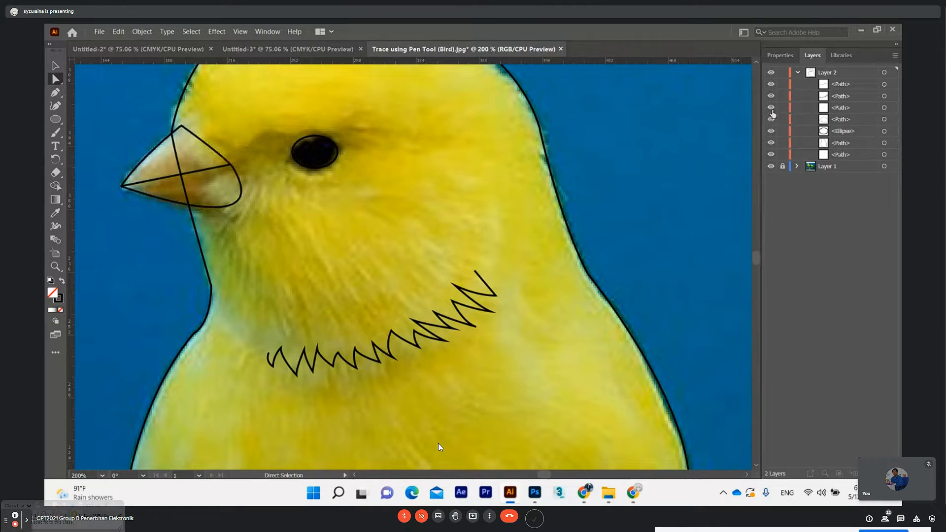
left_click(771, 131)
left_click(771, 132)
left_click(771, 96)
left_click(771, 96)
Reorder the paths in Layer 2 so the beak's dividing line sits directly above the beak outline, and highlight the topmost path
left_click(834, 87)
left_click(772, 85)
left_click(772, 85)
left_click_drag(832, 108, 840, 98)
left_click(772, 97)
left_click(771, 97)
left_click_drag(837, 100, 835, 116)
left_click(833, 84)
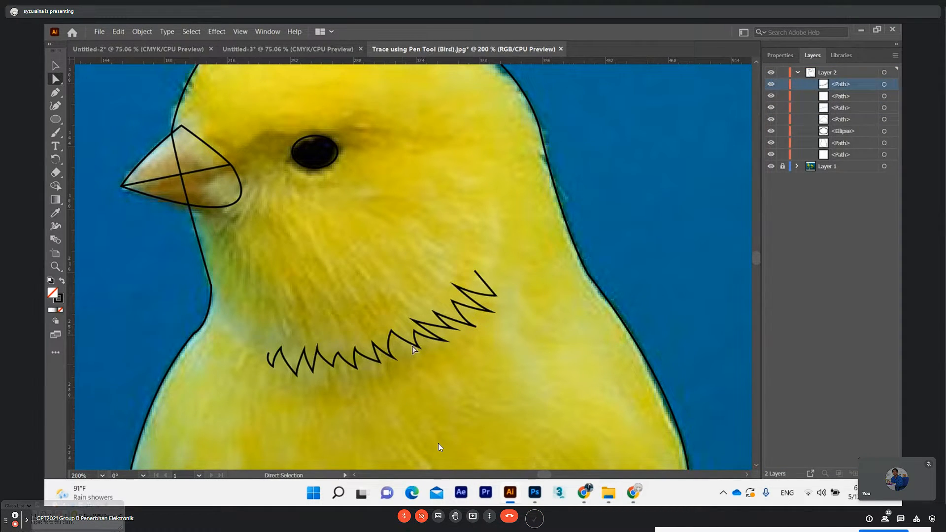
Try to close the neck zigzag path by joining its two open ends, and undo the join
key("v")
left_click(432, 329)
left_click(434, 330)
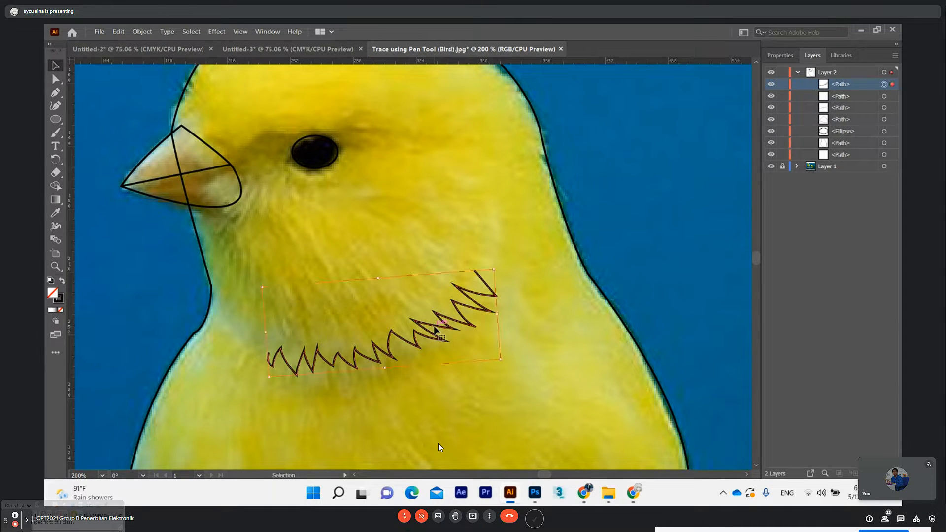
key("ctrl+j")
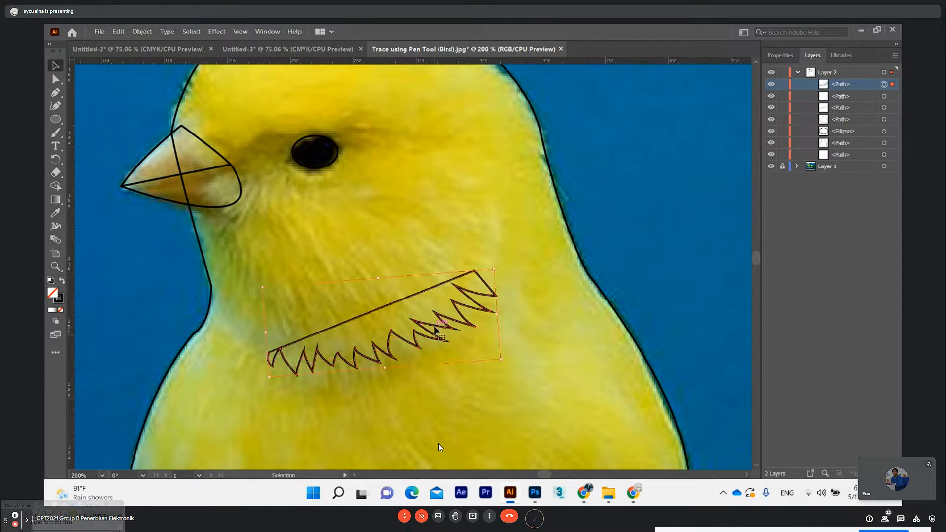
key("a")
key("ctrl+z")
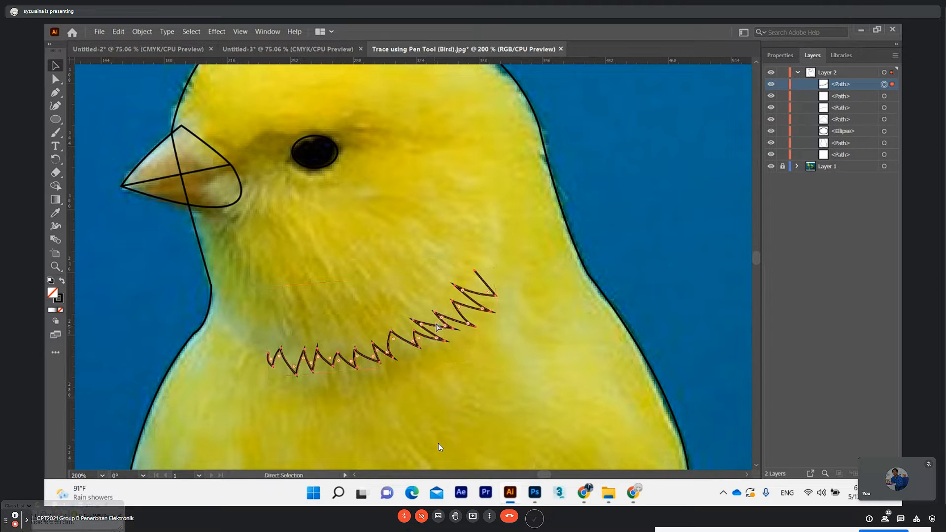
Duplicate the neck zigzag path, then shrink and rotate the copy to run steeply up the side of the bird's face
key("v")
key("ctrl+c")
key("ctrl+v")
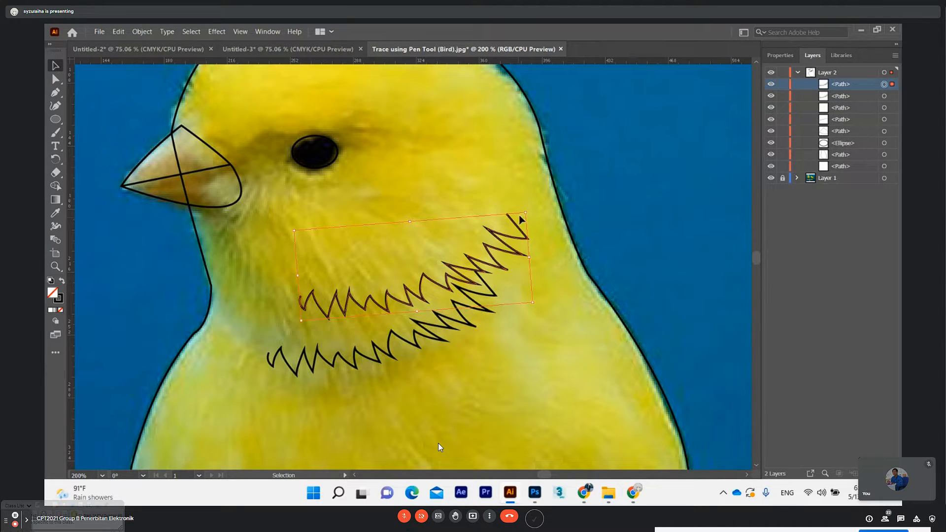
left_click_drag(511, 242, 511, 195)
scroll(550, 227, "up", 2)
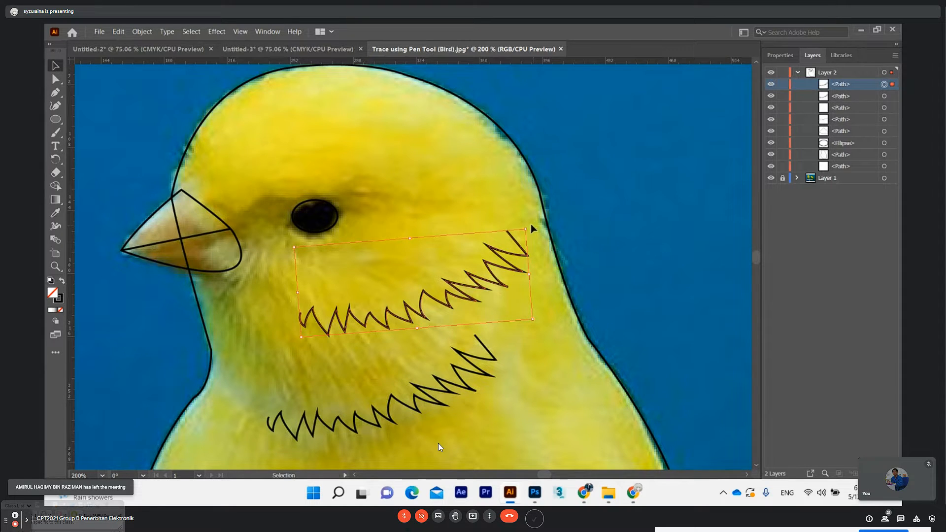
left_click_drag(530, 223, 509, 194)
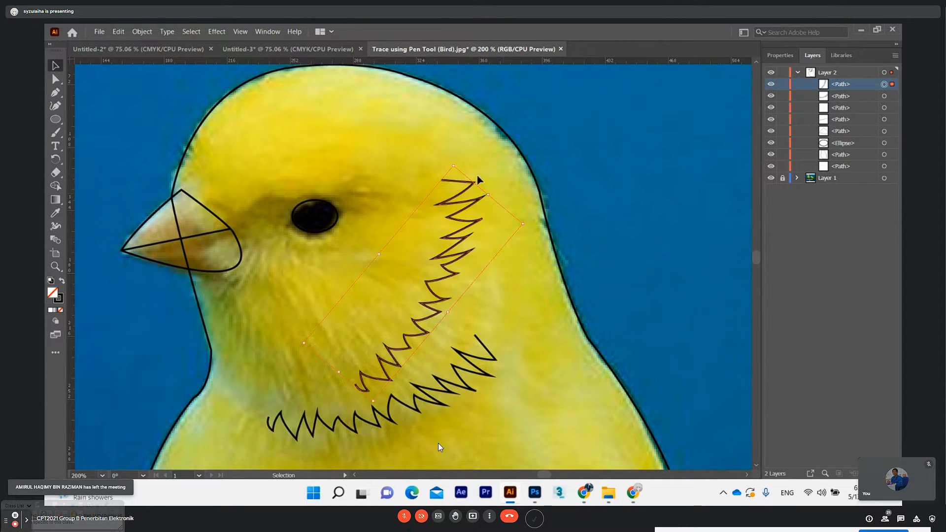
left_click_drag(454, 166, 422, 192)
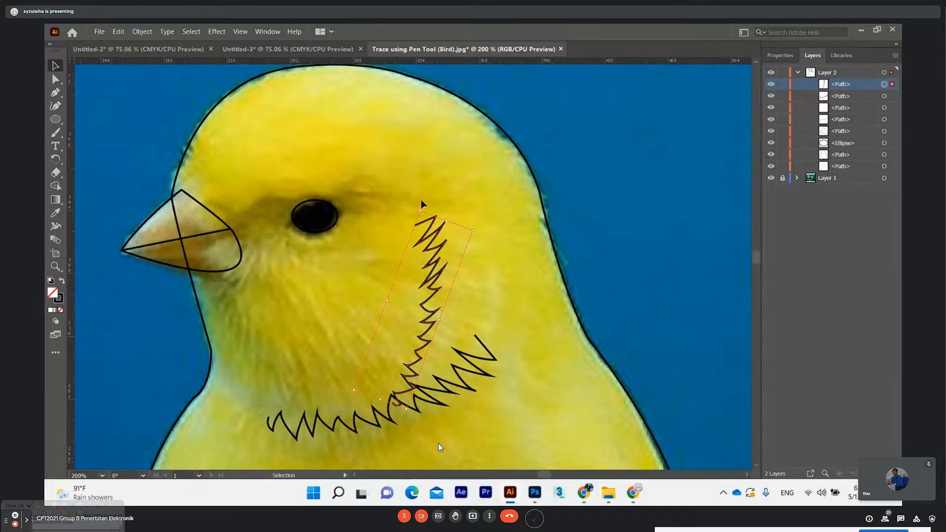
Try turning the copied zigzag upside down against the original neck zigzag, and undo those changes
left_click_drag(420, 208, 454, 341)
scroll(454, 300, "up", 4)
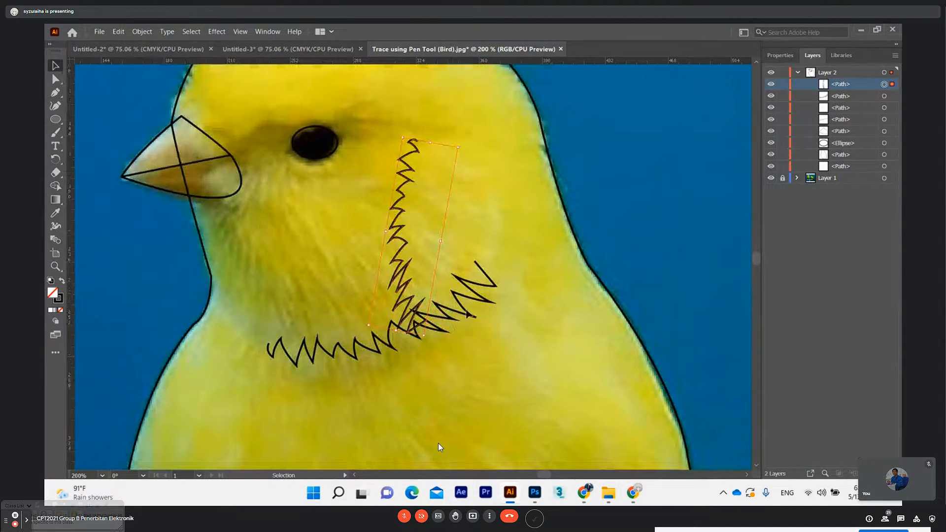
key("ctrl+z")
key("ctrl+z")
Move and rotate the copied zigzag into a near-vertical line behind the cheek, just above the upper end of the neck zigzag
left_click_drag(446, 223, 481, 200)
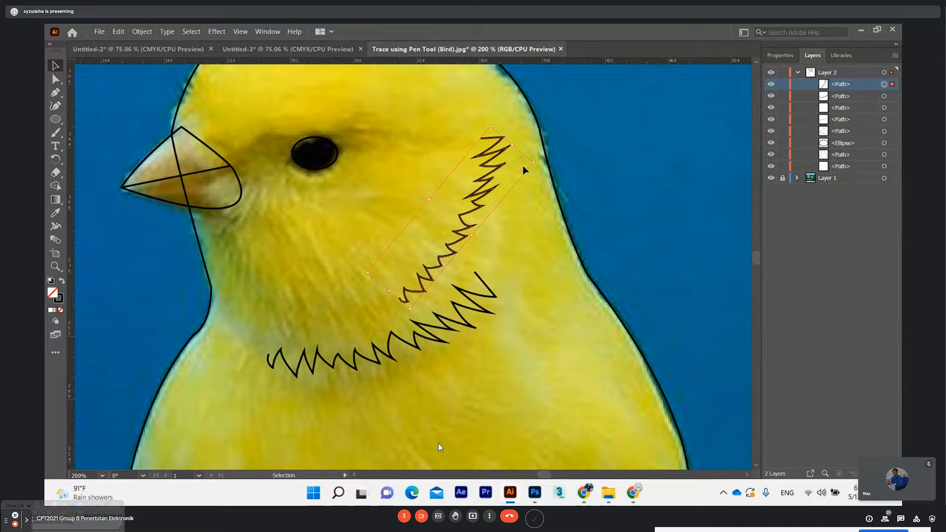
left_click_drag(490, 127, 479, 156)
left_click_drag(467, 222, 512, 158)
mouse_move(503, 112)
left_mouse_down()
mouse_move(485, 106)
mouse_move(486, 114)
left_mouse_up()
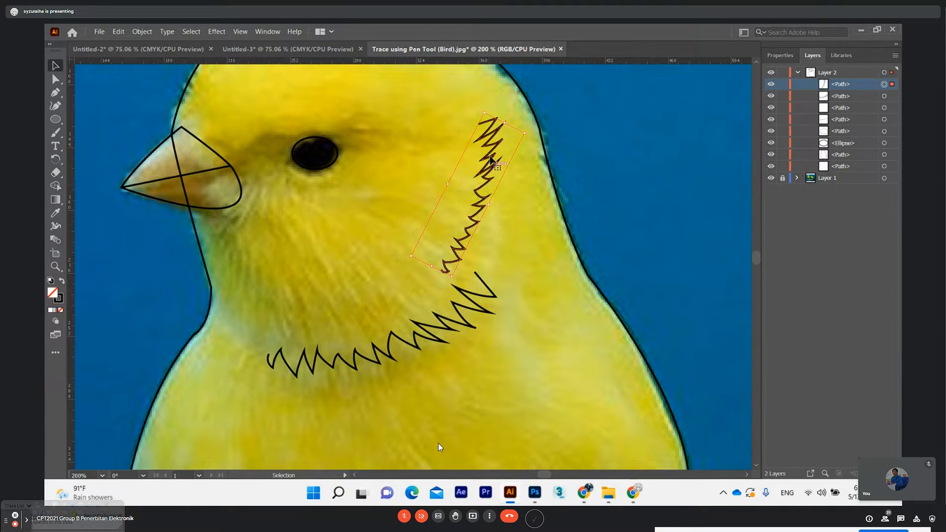
left_click(512, 137)
left_click(498, 157)
left_click_drag(527, 129, 511, 117)
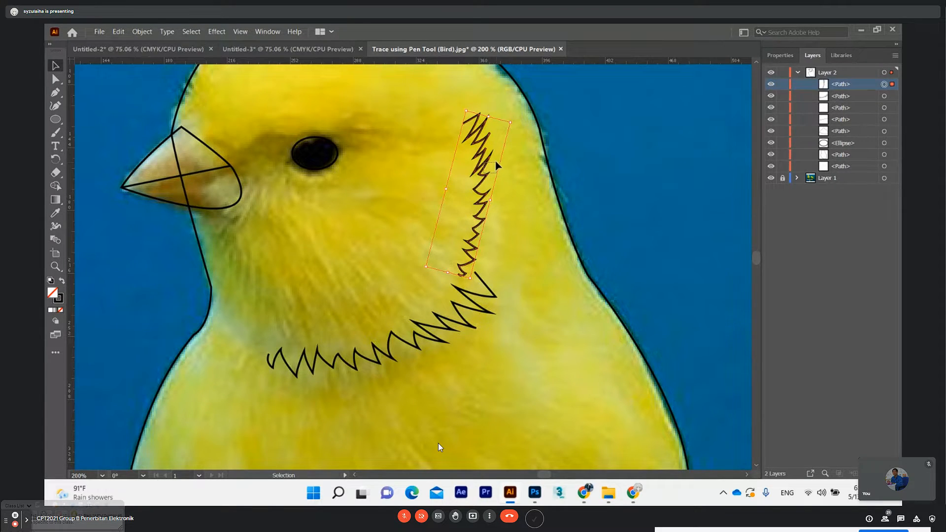
left_click(515, 120)
left_click_drag(478, 137, 488, 120)
scroll(587, 217, "down", 2)
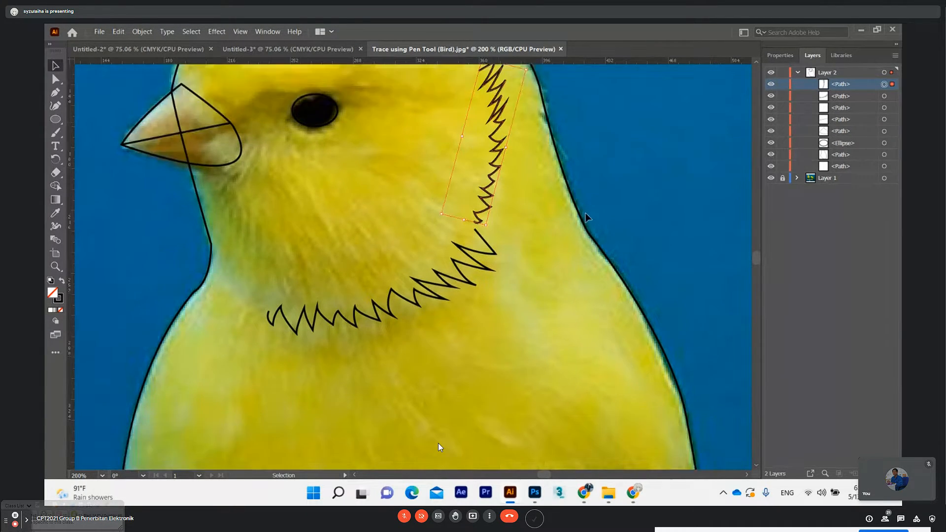
Shift and slightly rotate the original neck zigzag to line up with the lower end of the copied zigzag
scroll(587, 217, "up", 6)
left_click(468, 382)
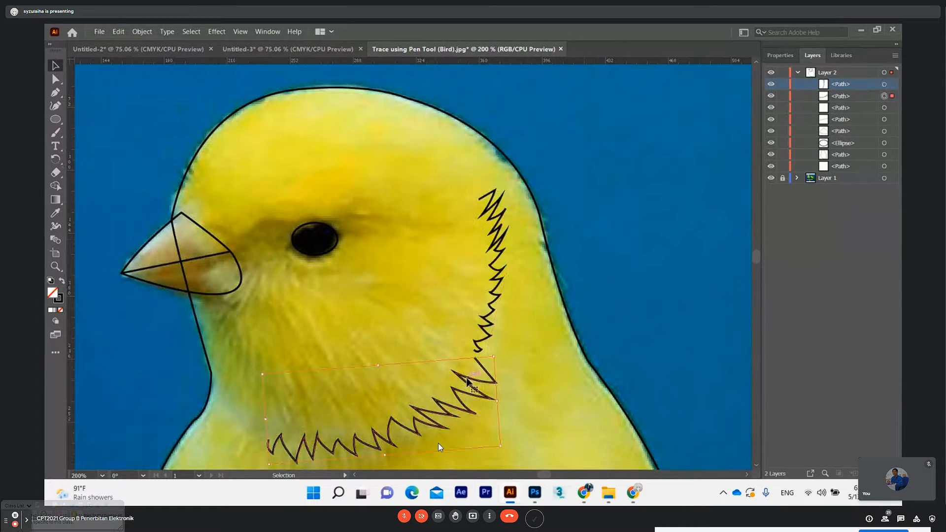
left_click_drag(468, 381, 462, 383)
scroll(600, 368, "down", 2)
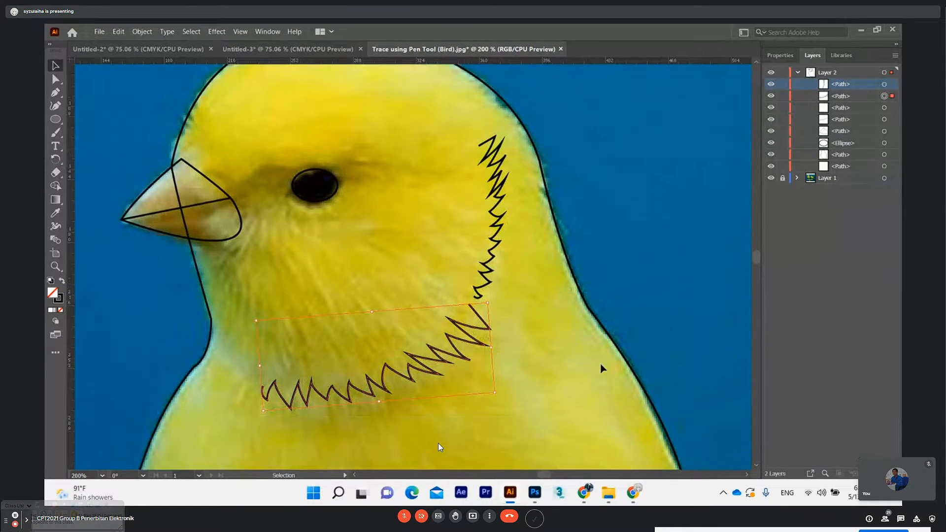
scroll(600, 364, "down", 2)
scroll(600, 361, "up", 2)
scroll(566, 345, "down", 2)
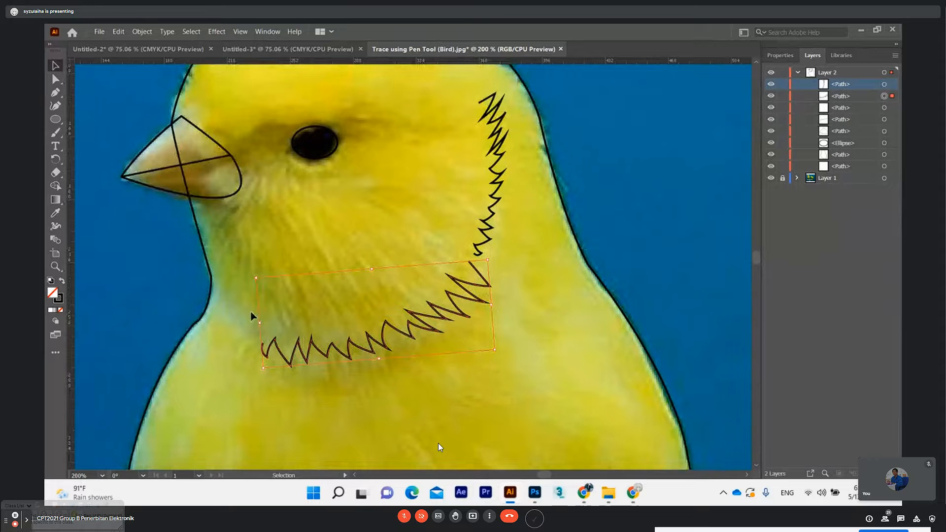
left_click_drag(256, 259, 258, 260)
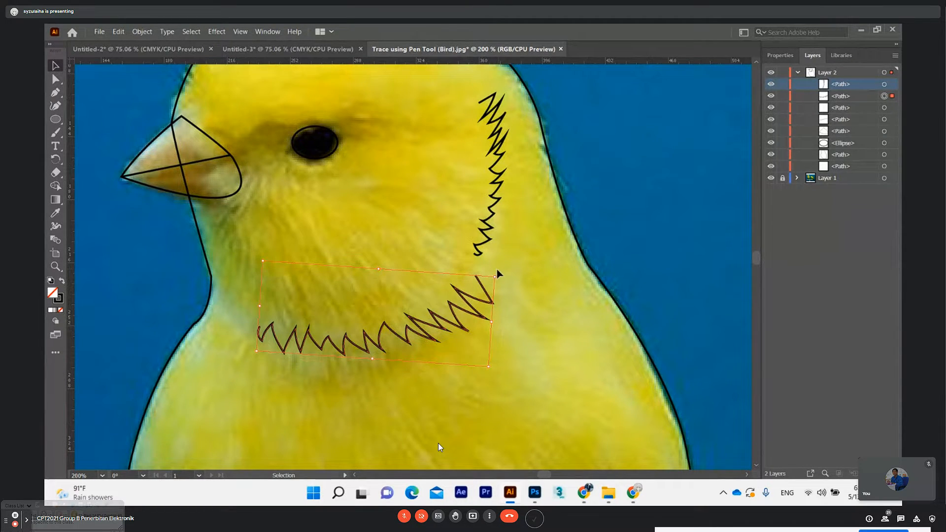
left_click_drag(494, 271, 490, 268)
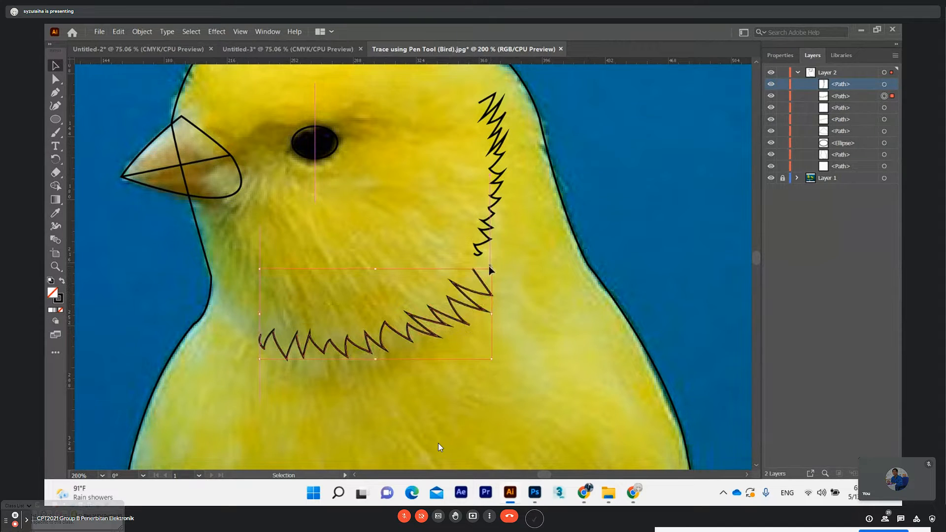
Deselect the neck zigzag and collapse the contents of Layer 2
scroll(551, 320, "down", 2)
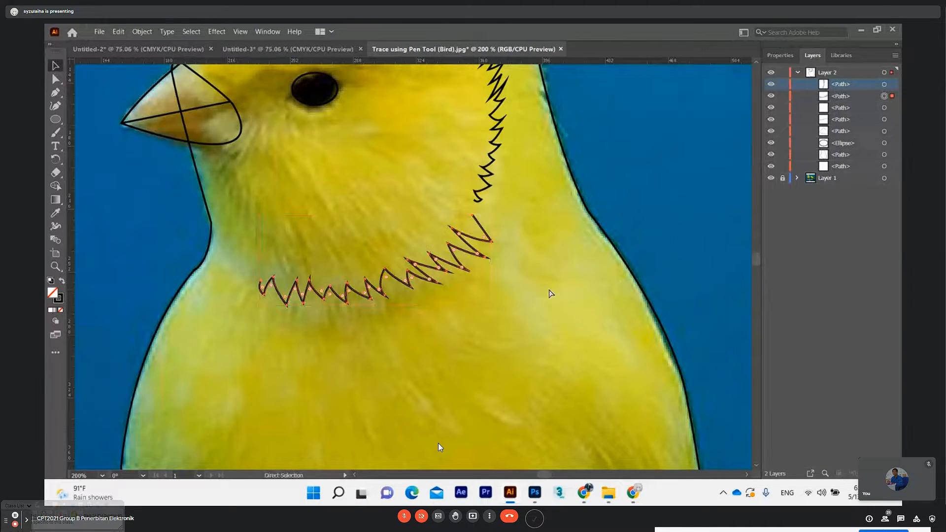
key("ctrl+minus")
key("ctrl+minus")
scroll(563, 317, "down", 3)
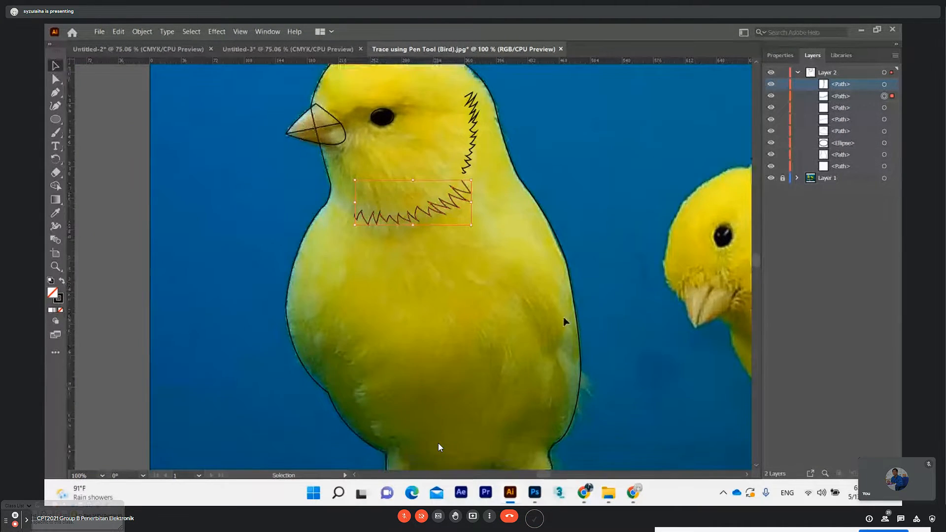
scroll(553, 323, "down", 2)
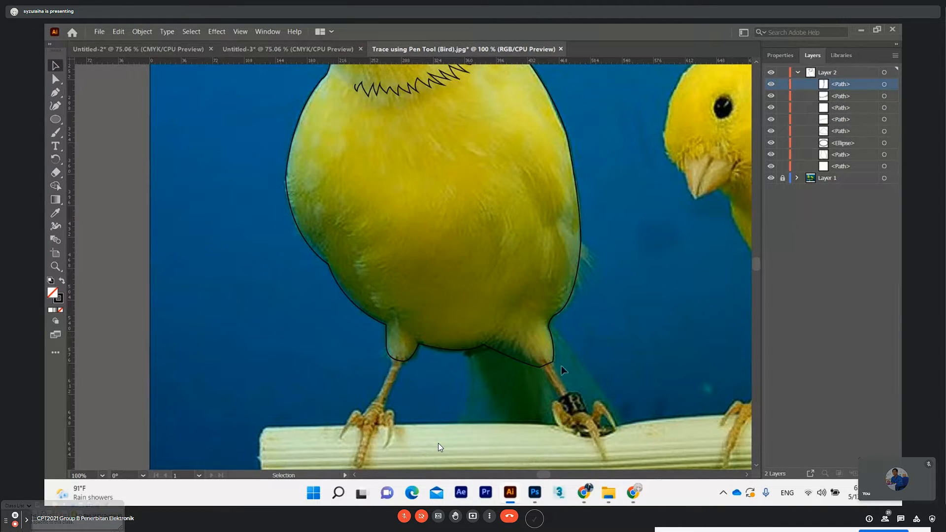
left_click(796, 73)
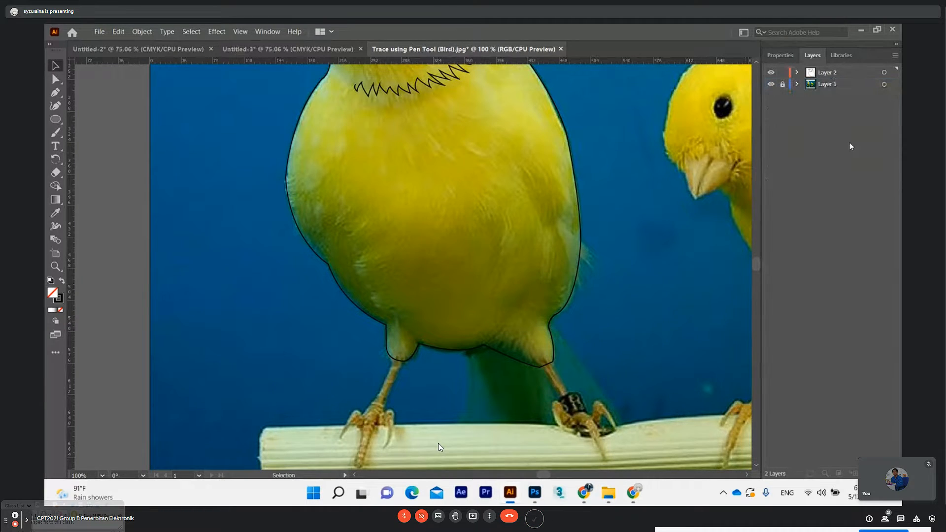
Start a Pen path at the top of the leg nearer the perch's end, tracing down its inner edge and around the inner toe
scroll(440, 447, "down", 2)
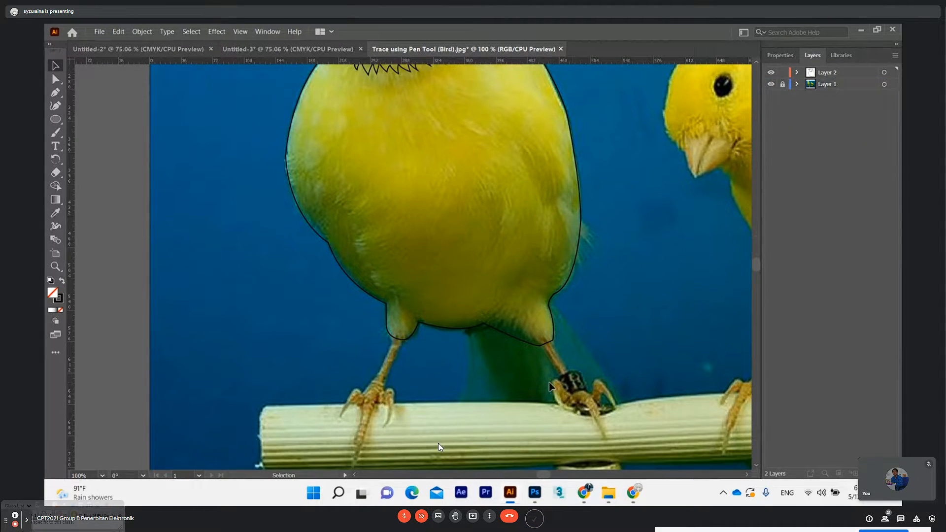
scroll(440, 447, "up", 1)
left_click(60, 97)
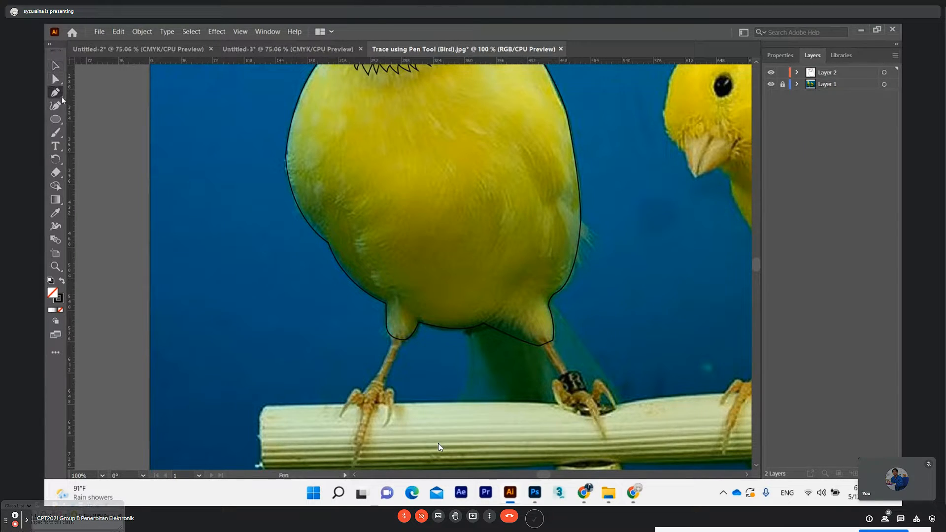
left_click(402, 341)
left_click(386, 378)
left_click_drag(384, 390, 397, 396)
left_click(396, 390)
left_click_drag(385, 427, 380, 407)
left_click(377, 404)
left_click(377, 395)
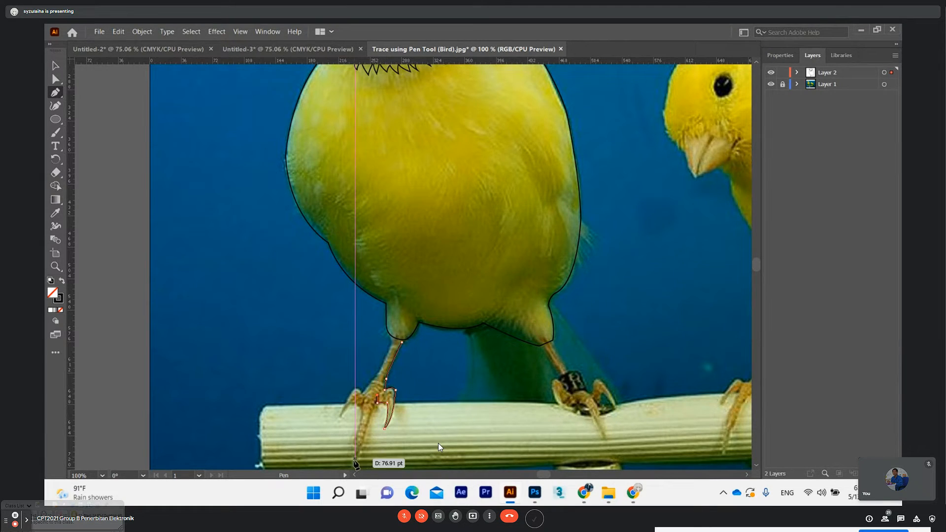
Continue the leg's Pen path around the long middle toe and the outer toe, curving the segments along the claws
scroll(355, 460, "down", 4)
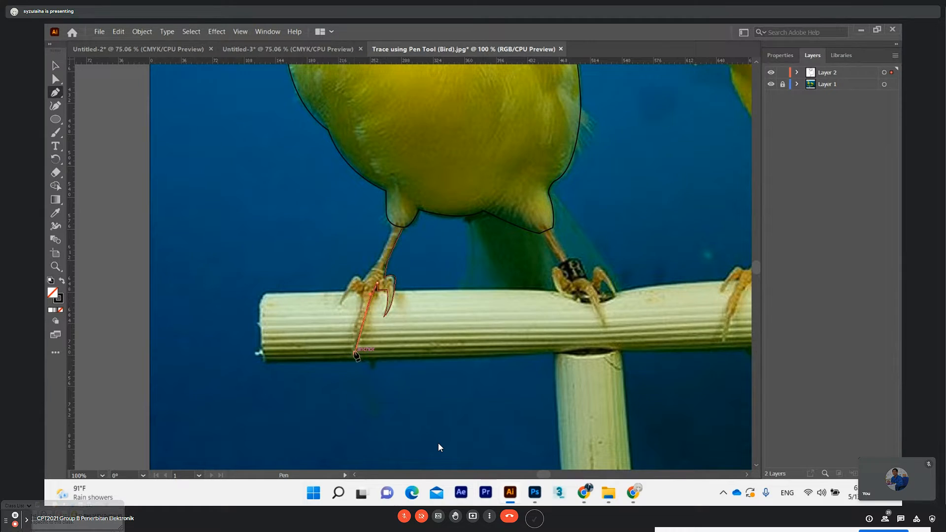
left_click(365, 288)
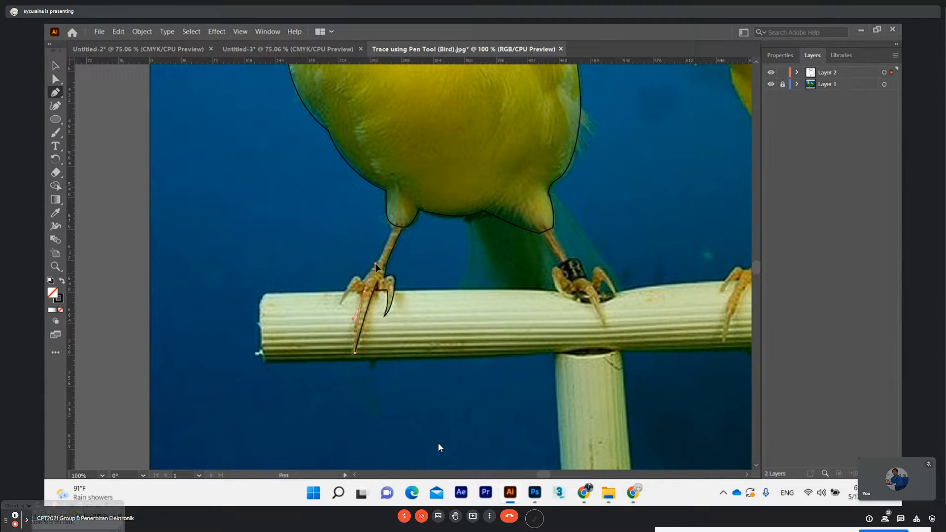
left_click(362, 291)
left_click_drag(340, 304, 324, 321)
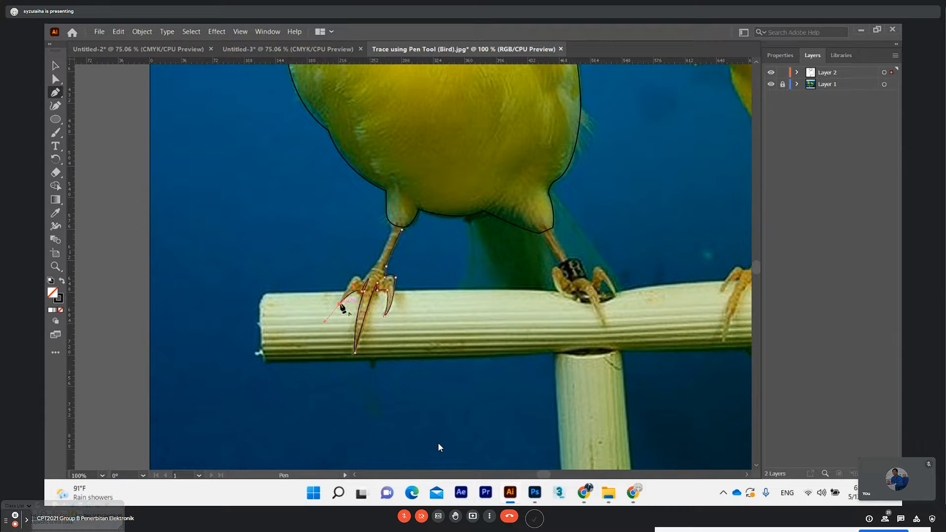
mouse_move(369, 285)
left_mouse_down()
mouse_move(379, 297)
mouse_move(369, 299)
left_mouse_up()
left_click(361, 281)
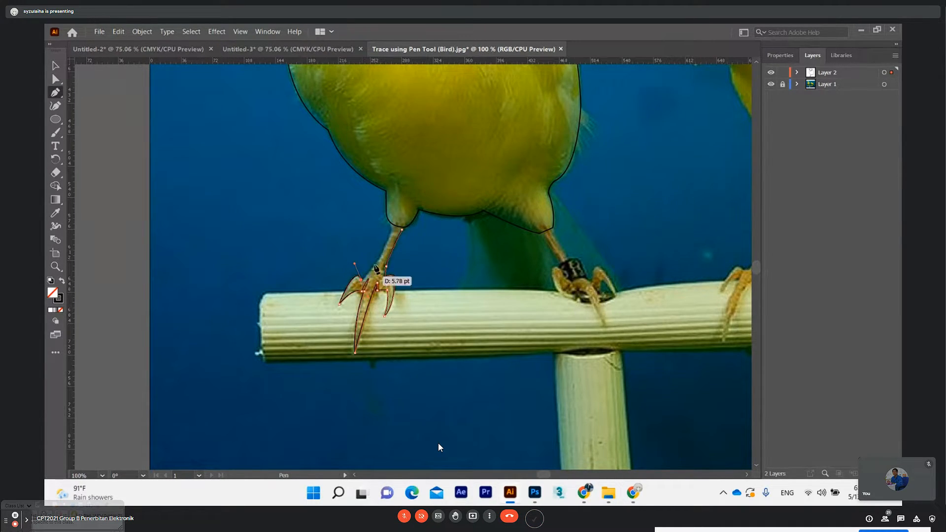
Trace the Pen path back up the leg's outer edge and close it at its starting anchor
left_click_drag(380, 257, 385, 246)
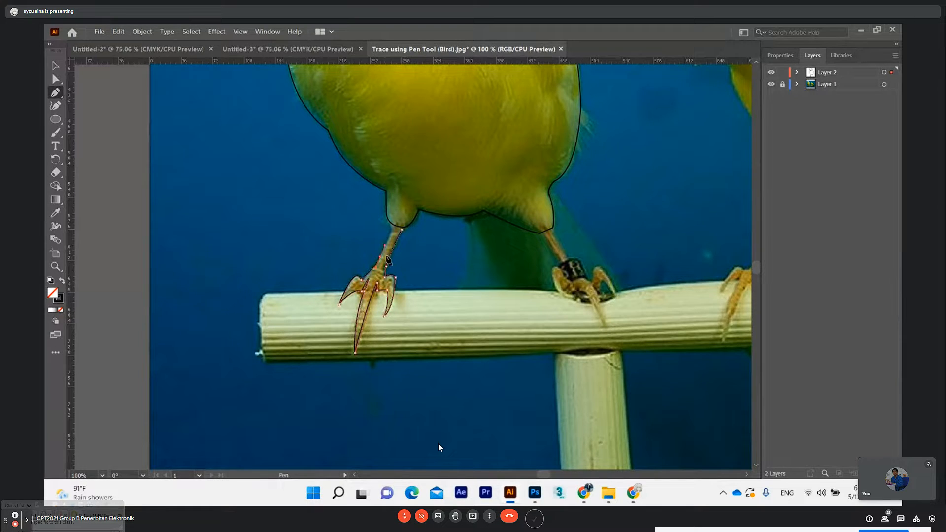
left_click(380, 257)
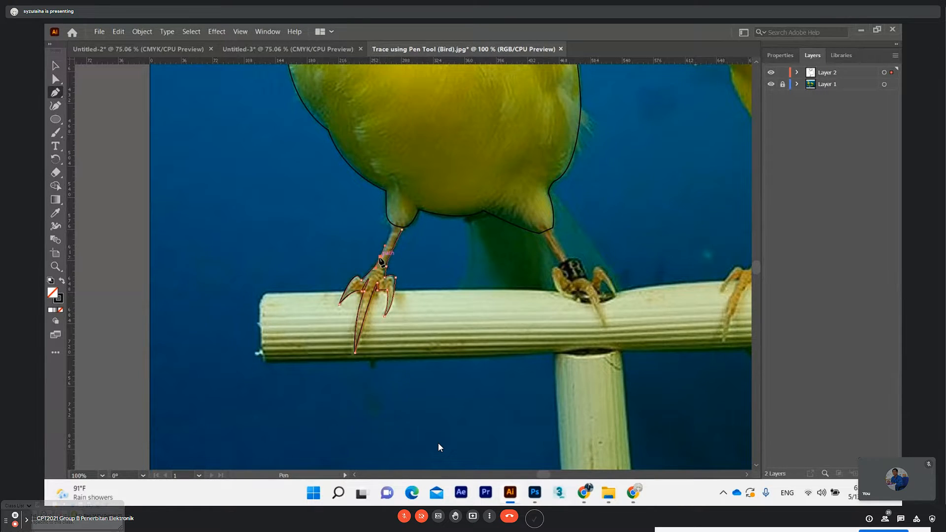
left_click(393, 225)
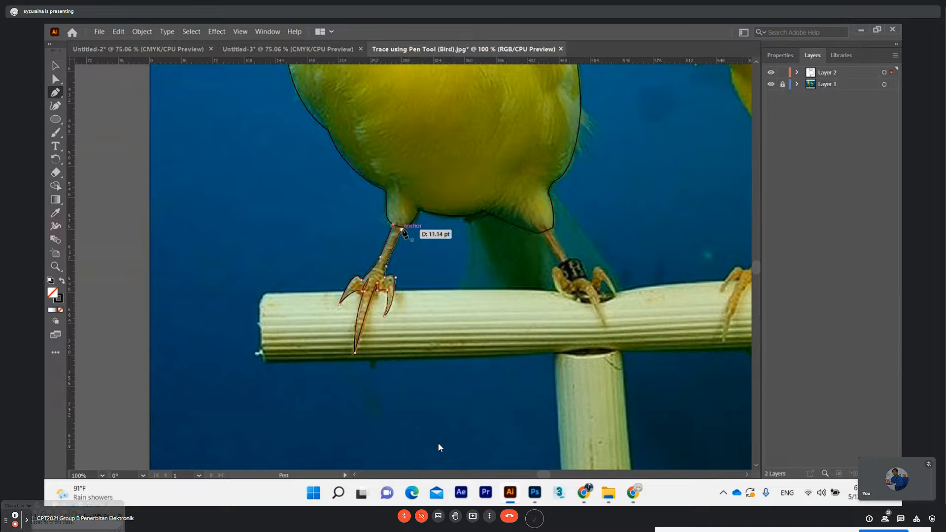
left_click(402, 228)
Start a new Pen path at the top of the same bird's other leg
left_click(56, 79)
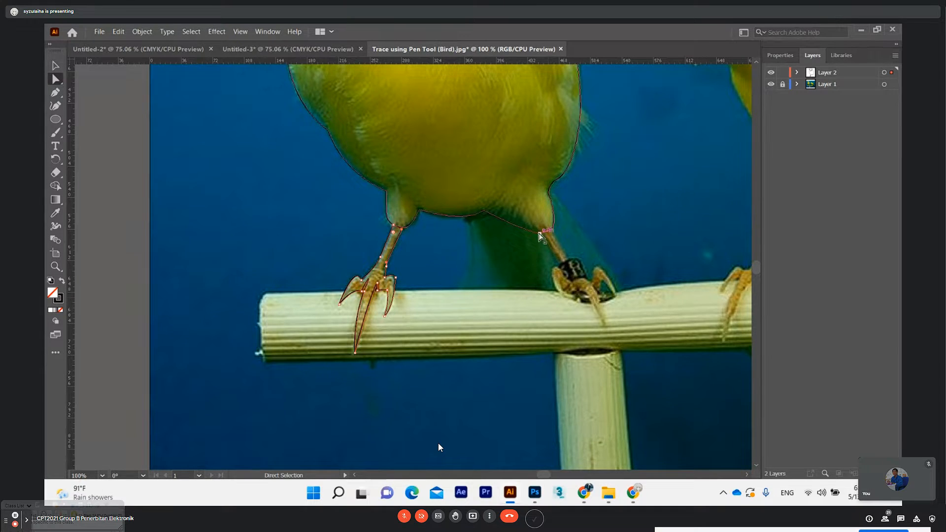
left_click(55, 92)
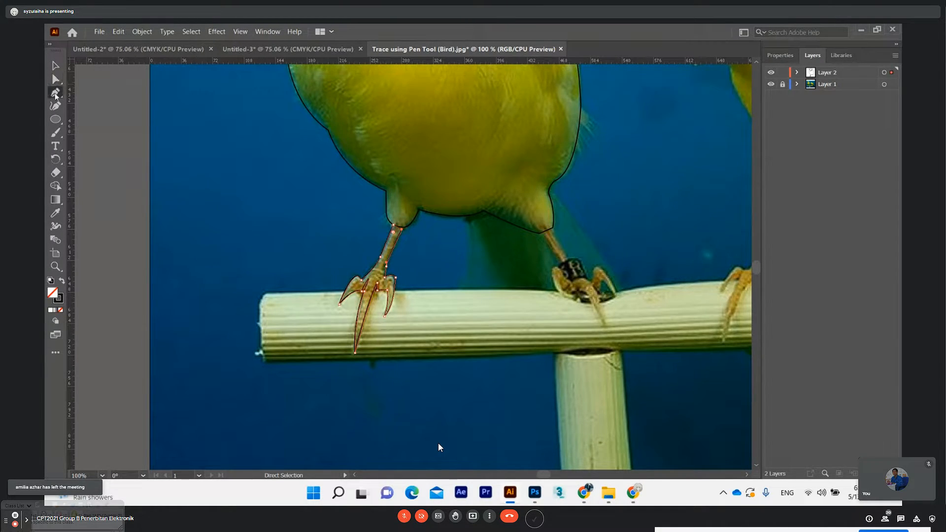
left_click(547, 230)
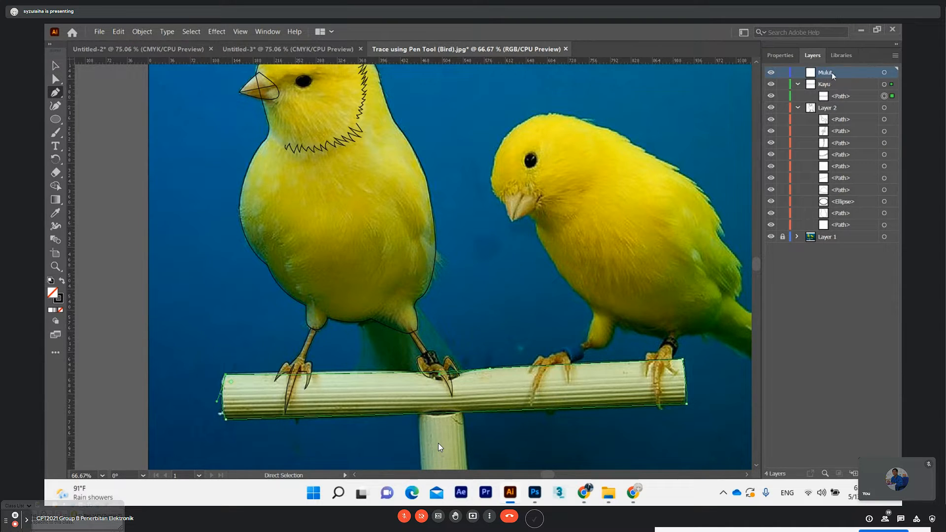
Hide and show the topmost path in Layer 2 to identify which part of the drawing it is
left_click(772, 121)
left_click(772, 122)
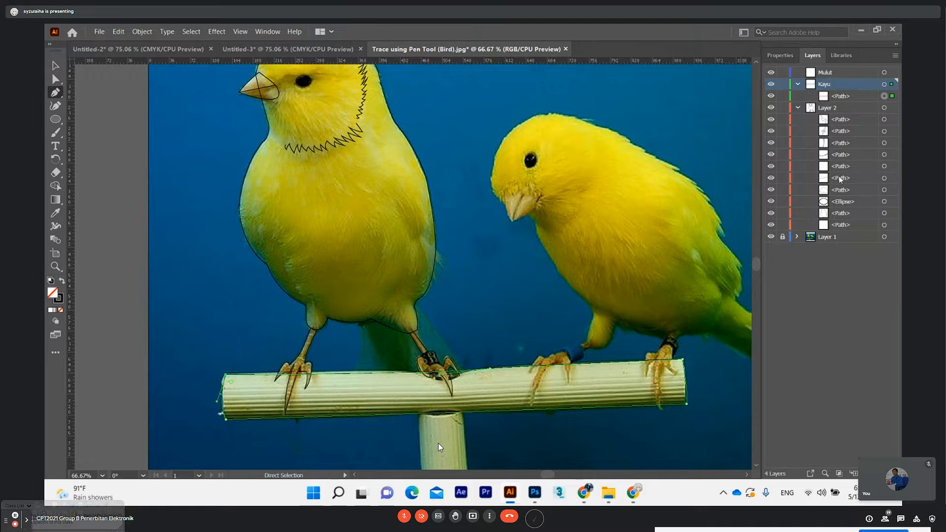
Identify the beak paths in Layer 2, move both into the Mulut layer, and collapse the Kayu layer
left_click(770, 191)
left_click(771, 179)
left_click(772, 192)
left_click(835, 187, "shift")
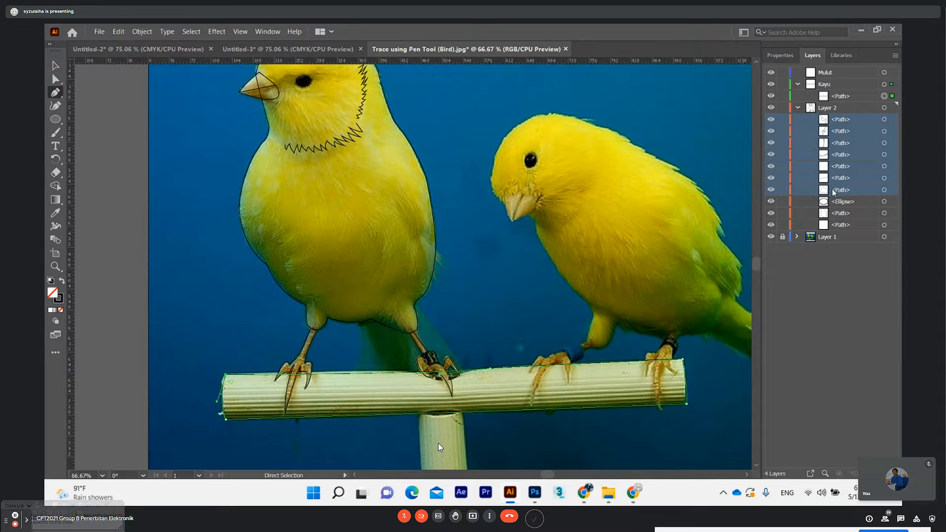
left_click(834, 190)
left_click(838, 179, "shift")
left_click_drag(837, 179, 828, 72)
left_click(797, 84)
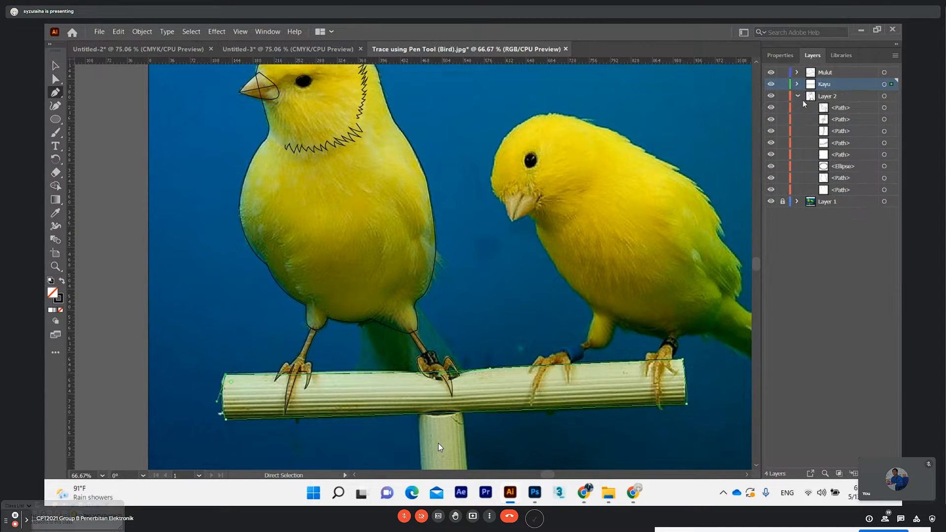
scroll(386, 279, "up", 3)
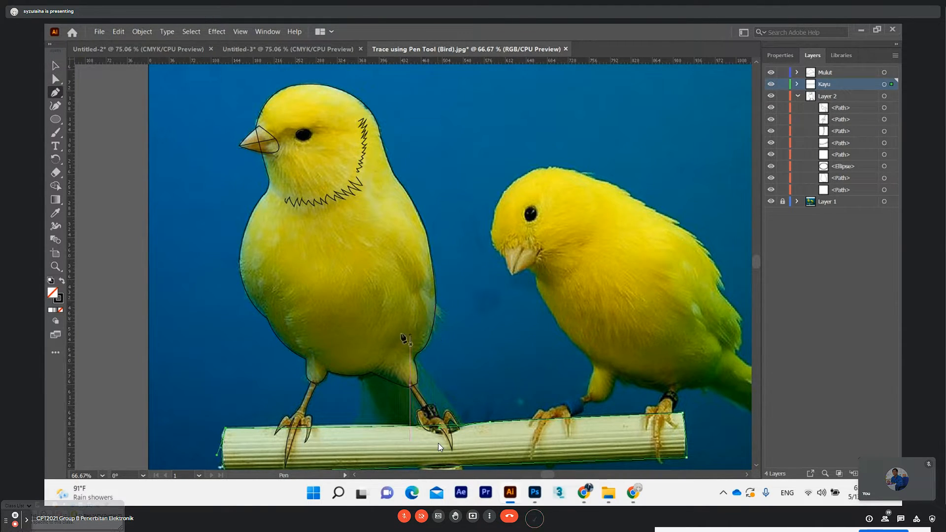
scroll(443, 275, "down", 2)
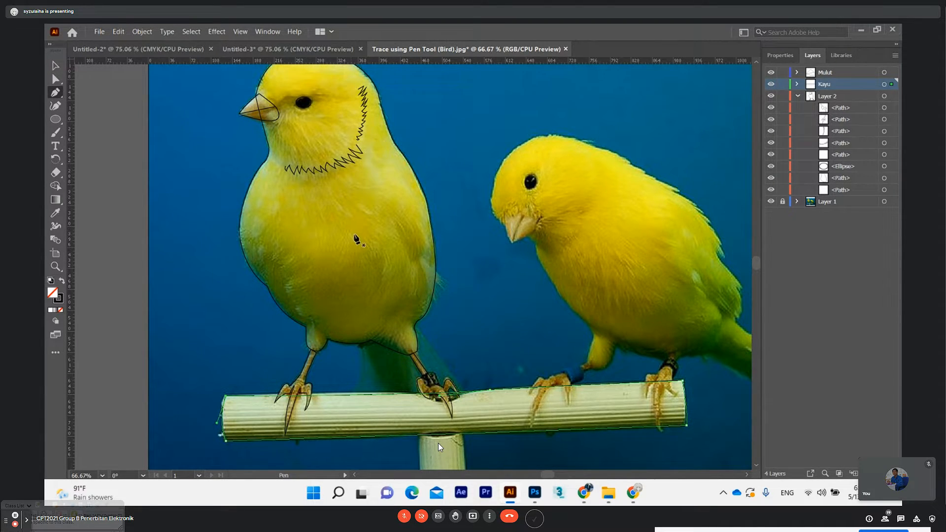
scroll(357, 241, "down", 4)
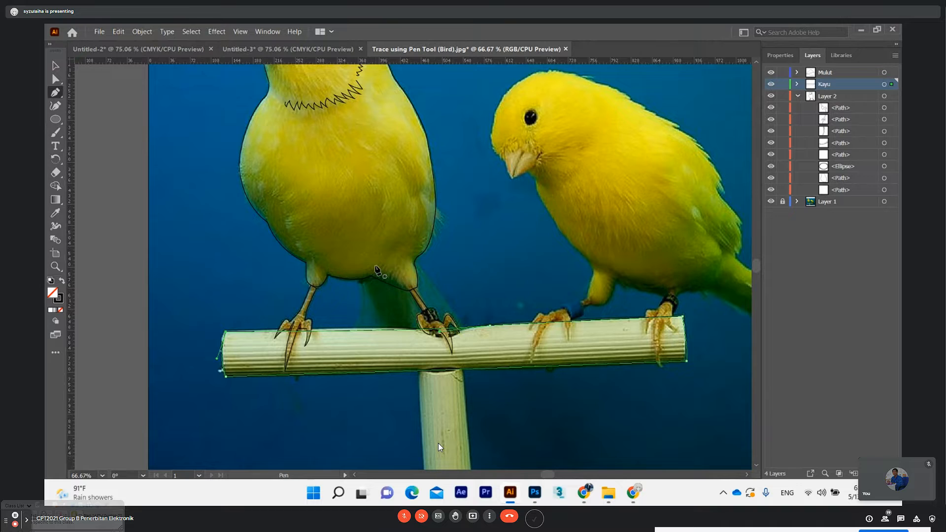
key("ctrl")
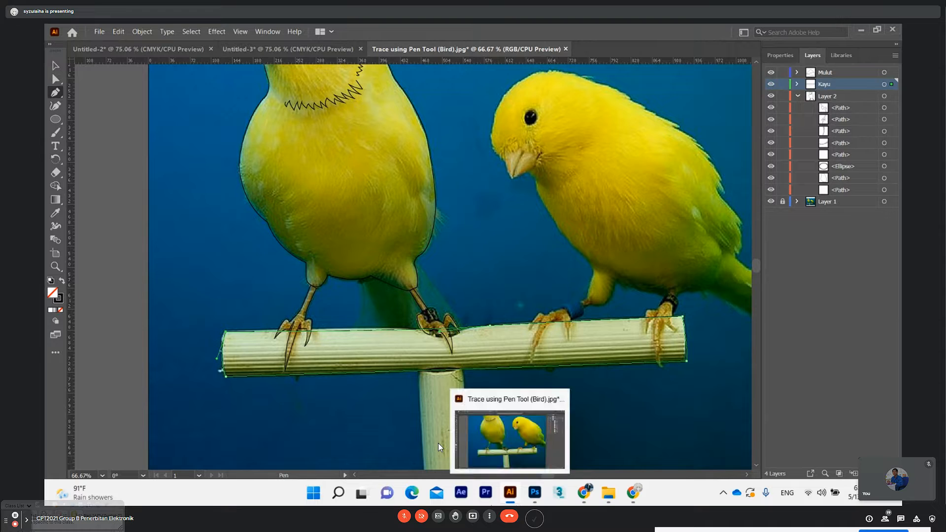
mouse_move(586, 498)
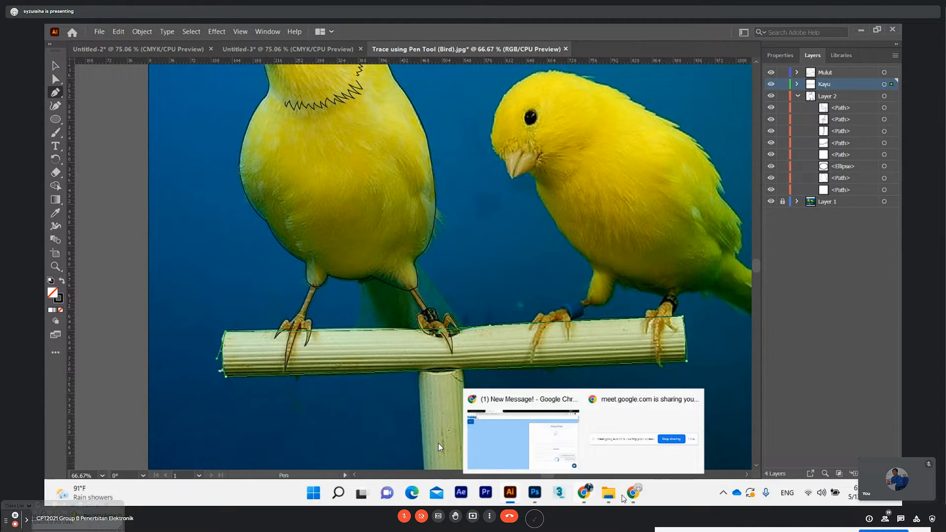
mouse_move(635, 498)
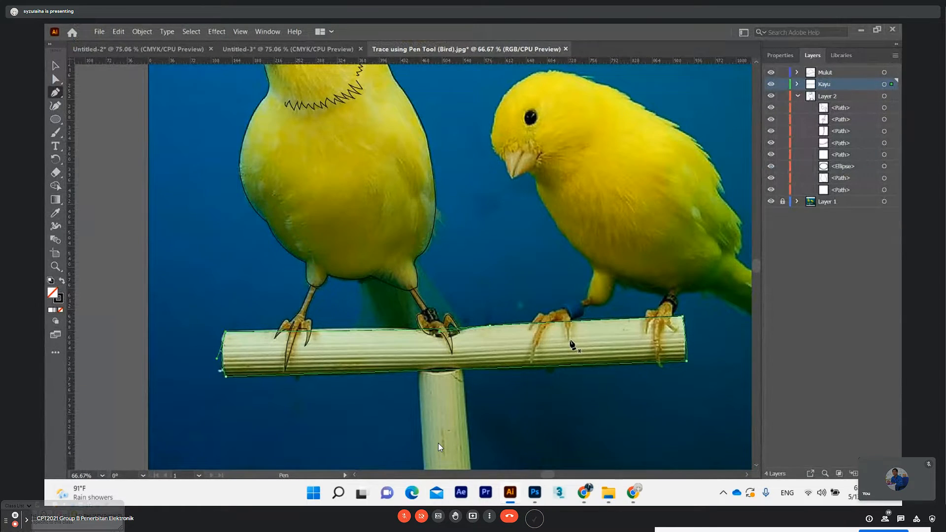
scroll(569, 340, "up", 3)
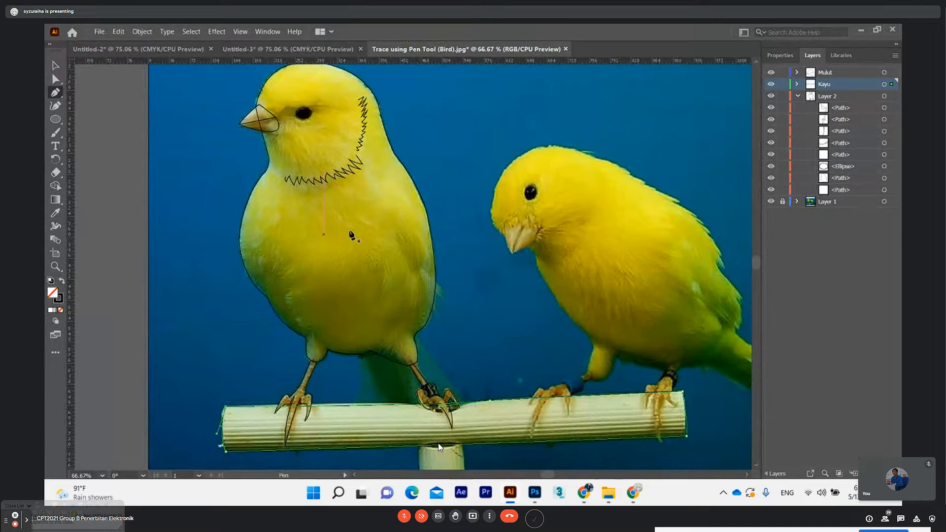
scroll(340, 402, "down", 1)
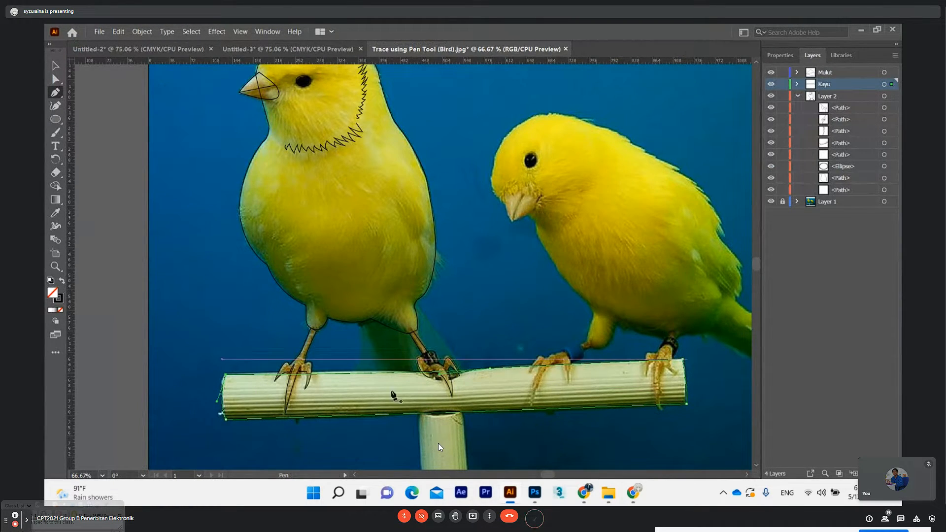
scroll(391, 394, "down", 1)
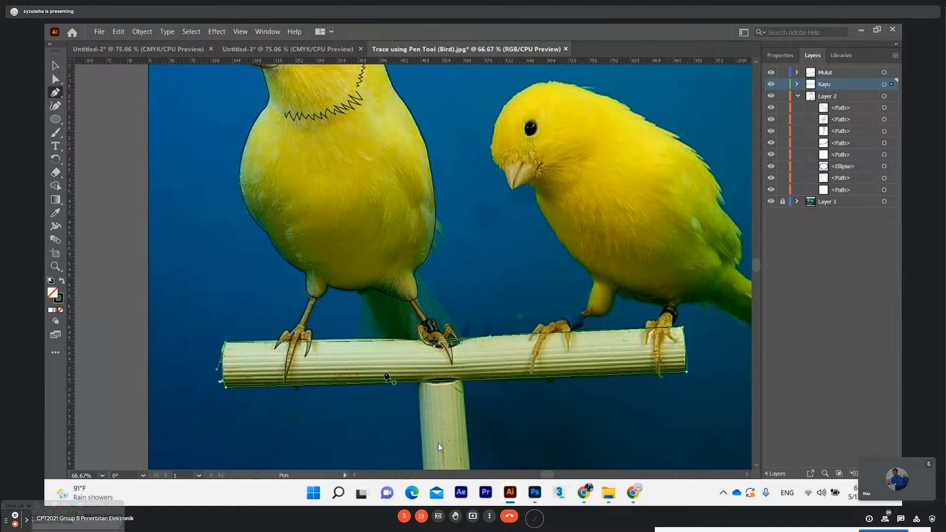
scroll(386, 377, "down", 2)
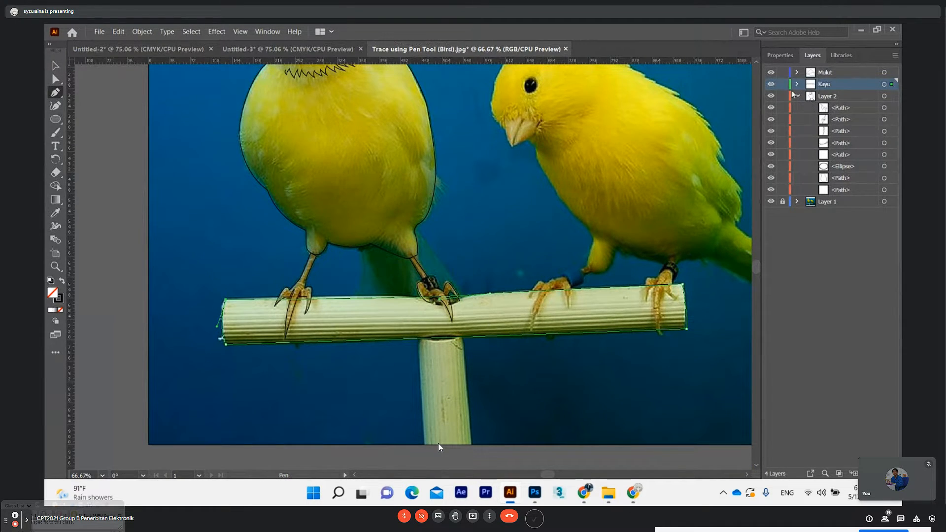
Collapse Layer 2 in the layer list
left_click(797, 96)
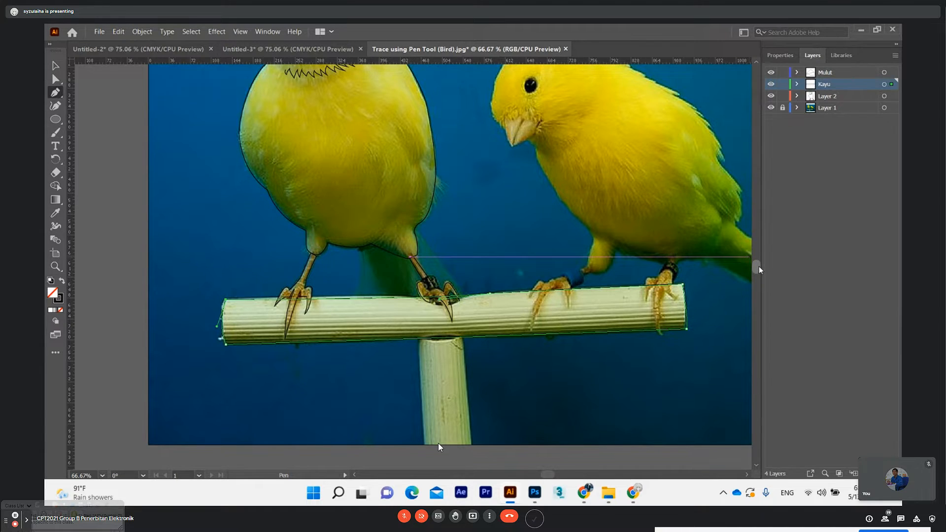
scroll(759, 266, "down", 2)
scroll(758, 267, "up", 3)
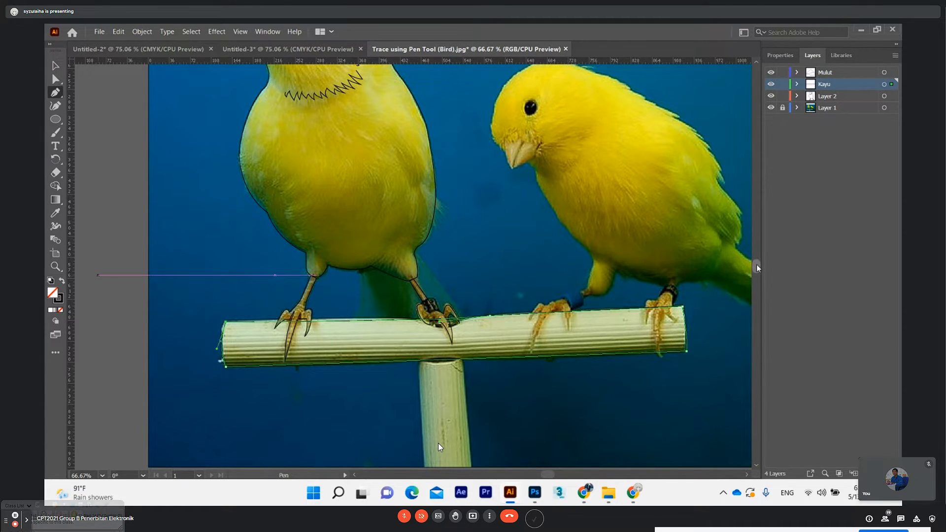
scroll(757, 266, "down", 2)
key("ctrl")
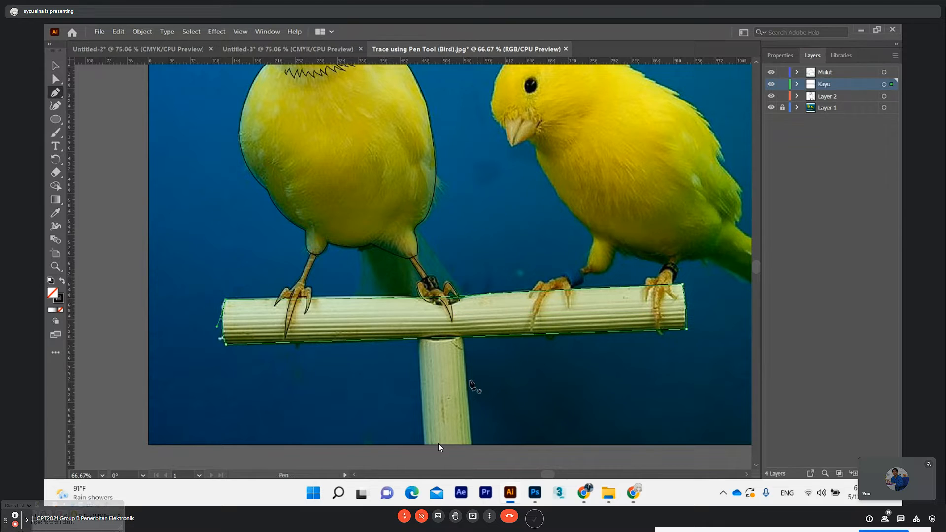
Trace the perch's vertical post on the Kayu layer as a closed four-sided Pen path, ending at the photo's lower edge
scroll(436, 360, "down", 1)
scroll(436, 359, "down", 1)
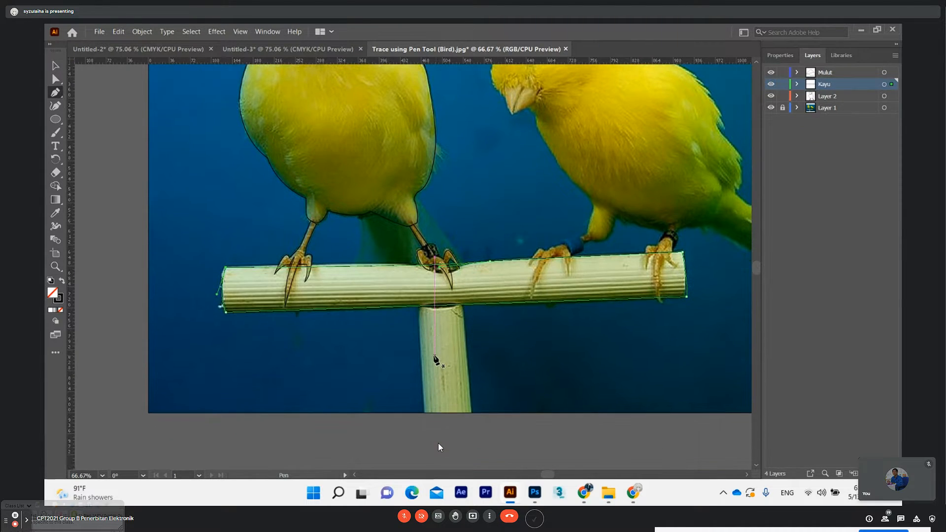
left_click(463, 305)
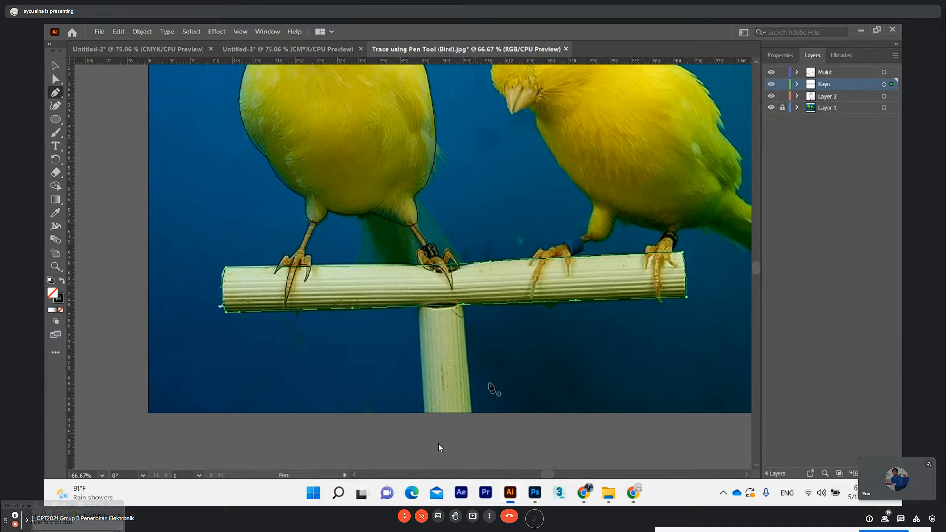
left_click(472, 413)
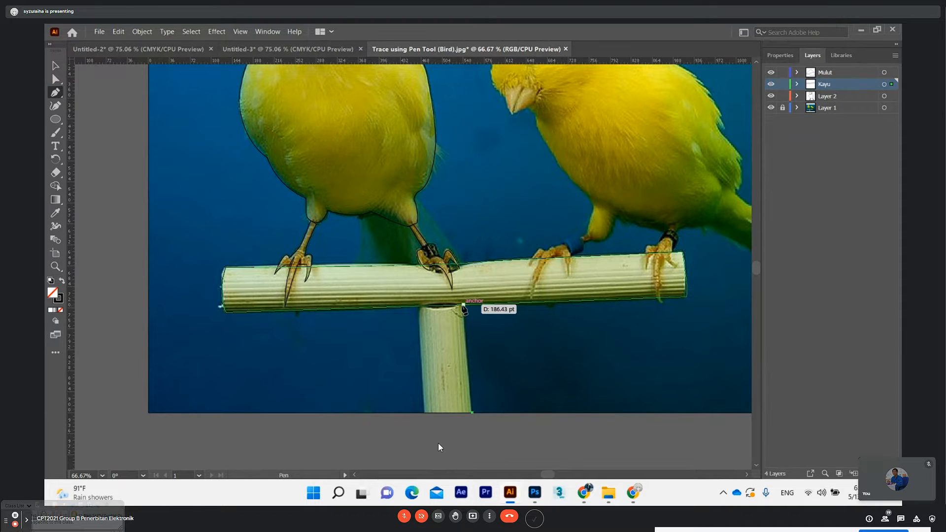
left_click(463, 305)
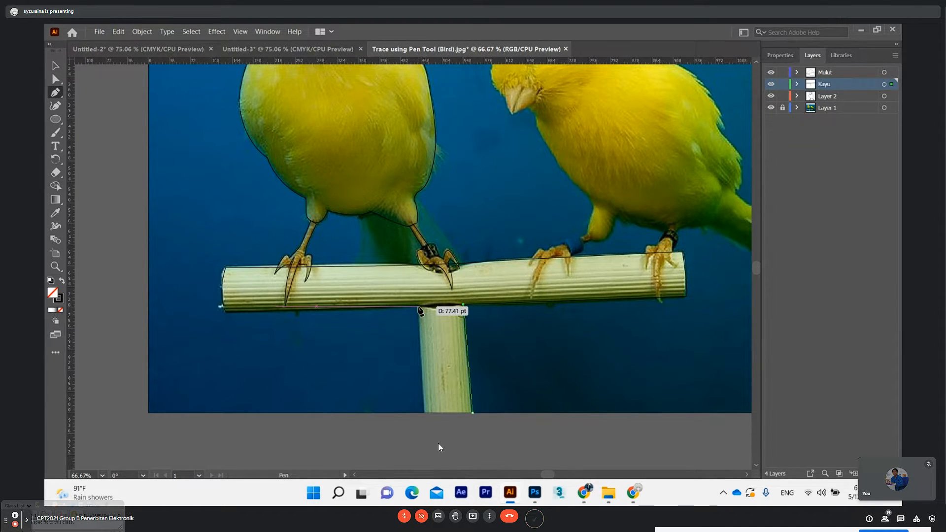
left_click(418, 305)
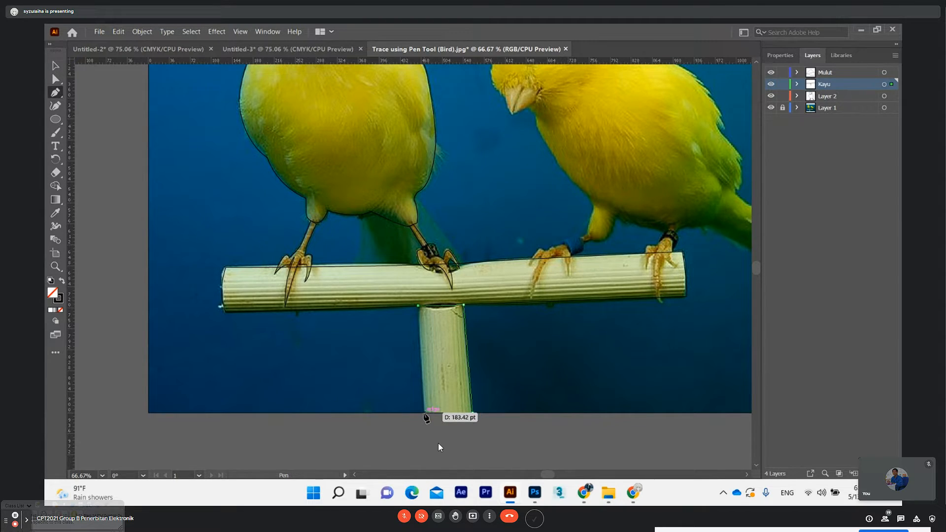
left_click(424, 412)
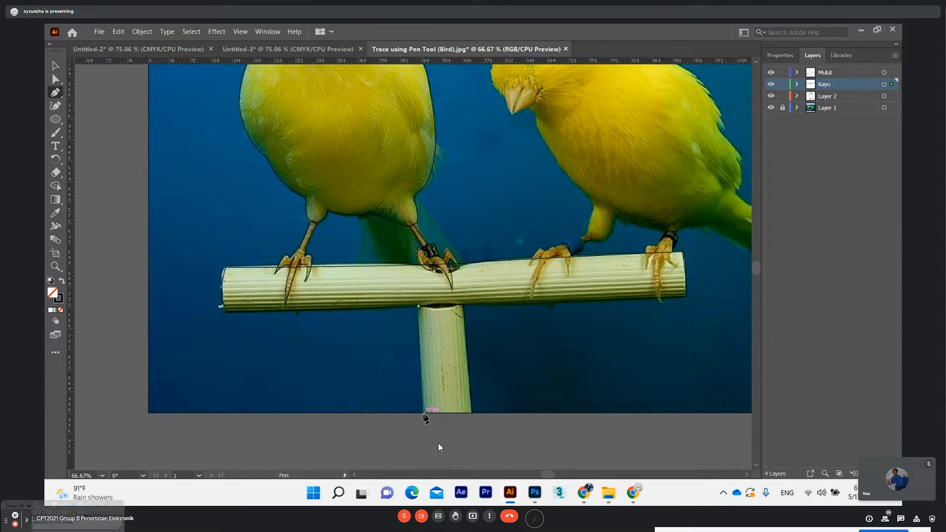
left_click(472, 412)
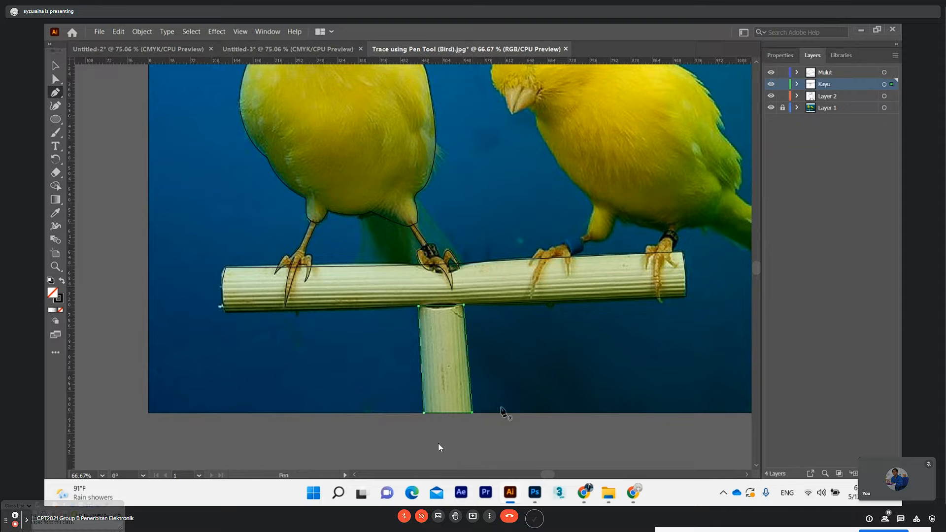
left_click(55, 80)
left_click(53, 94)
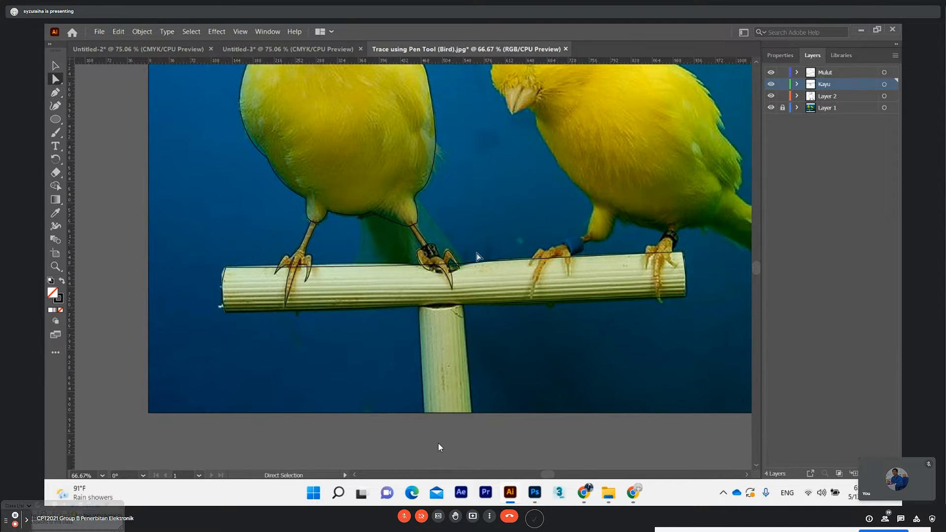
Hide and show the photo in Layer 1 to check the traced outlines on their own
scroll(474, 238, "up", 8)
scroll(481, 270, "down", 5)
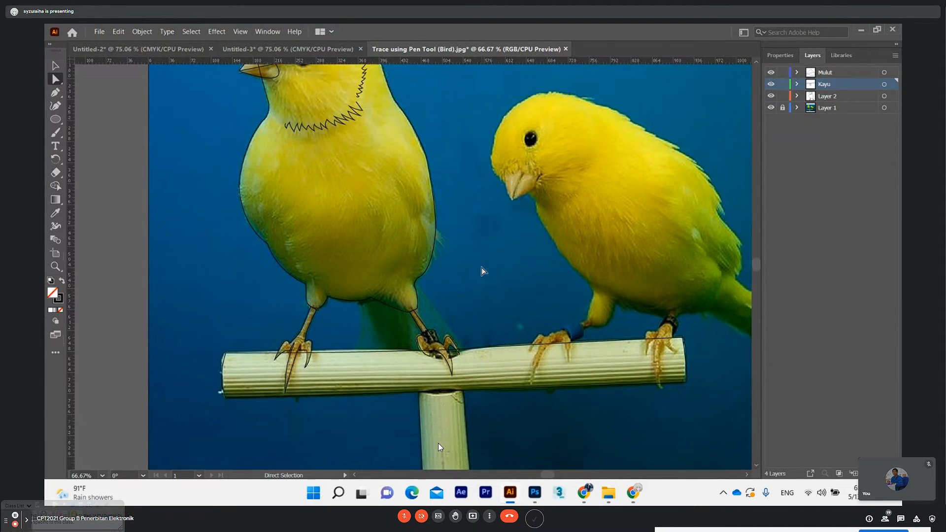
scroll(440, 447, "up", 3)
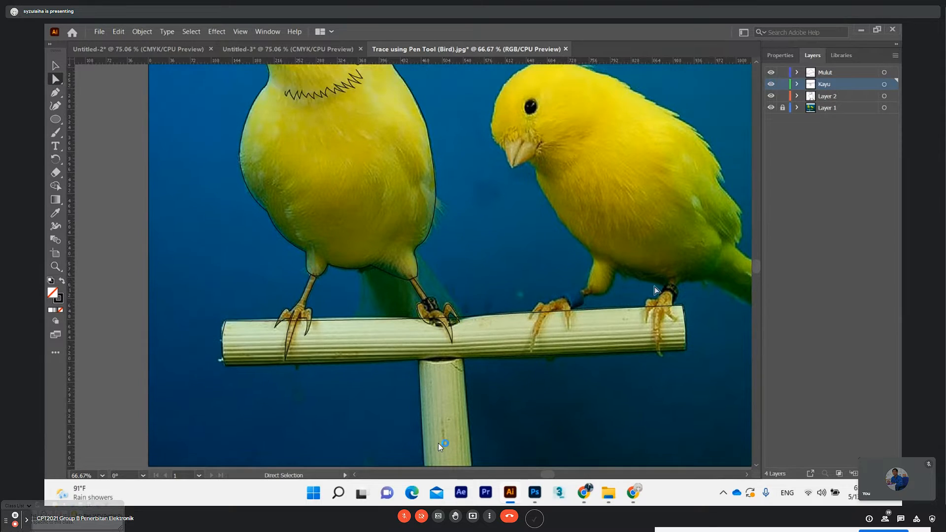
left_click(771, 108)
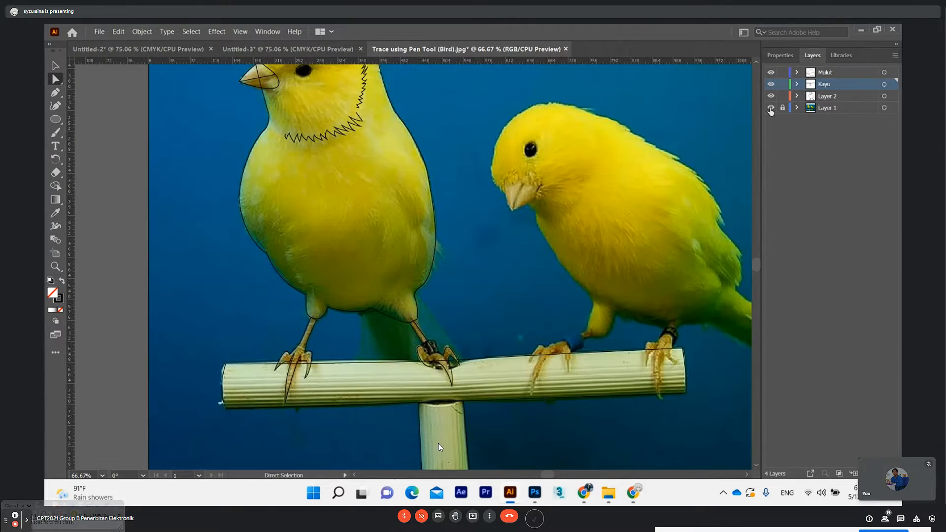
left_click(770, 108)
left_click(771, 108)
scroll(493, 303, "up", 1)
scroll(493, 303, "up", 1)
Set the stroke weight of all traced paths to 2 pt and deselect them
key("v")
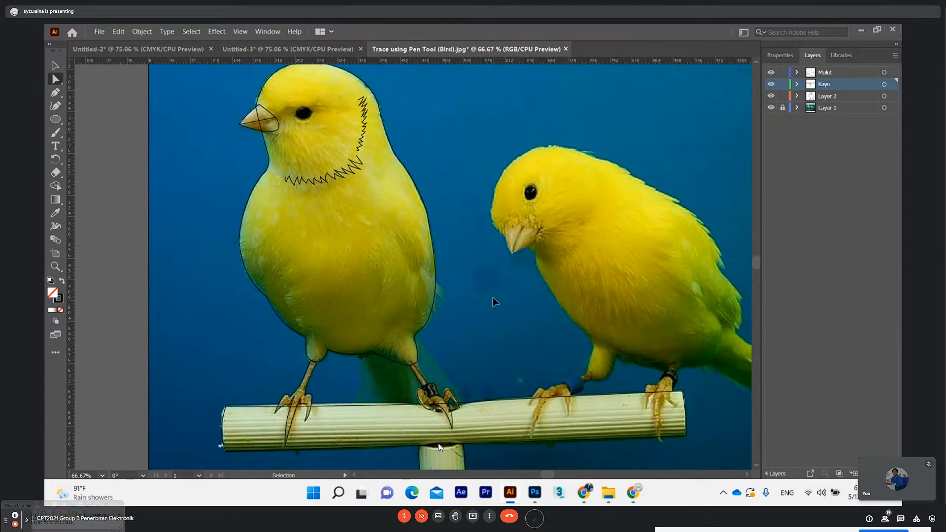
key("ctrl+a")
key("a")
left_click(779, 56)
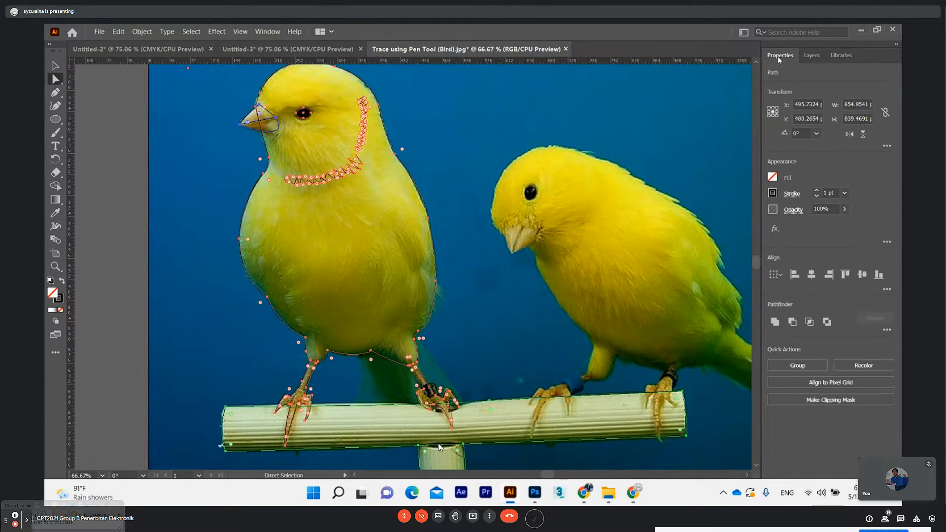
left_click(818, 191)
key("v")
left_click(117, 121)
scroll(549, 233, "up", 2)
scroll(550, 234, "down", 2)
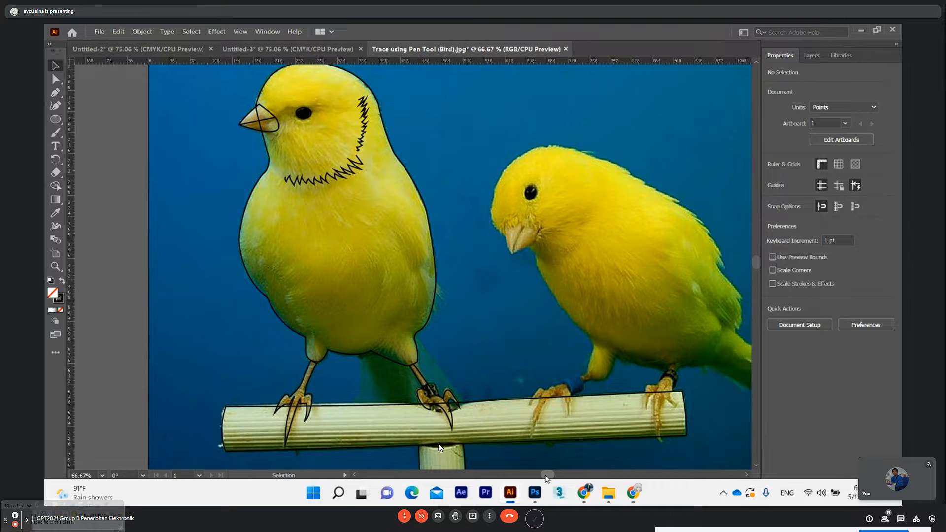
Start a Pen path on the Kayu layer at the right bird's beak base and curve it over the head to the nape
left_click_drag(545, 475, 547, 476)
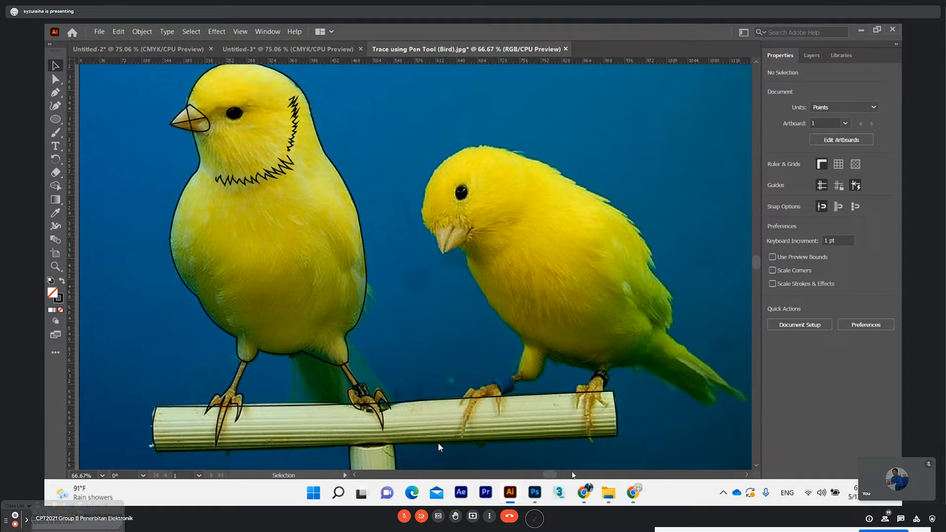
left_click_drag(553, 475, 557, 475)
scroll(449, 296, "up", 2)
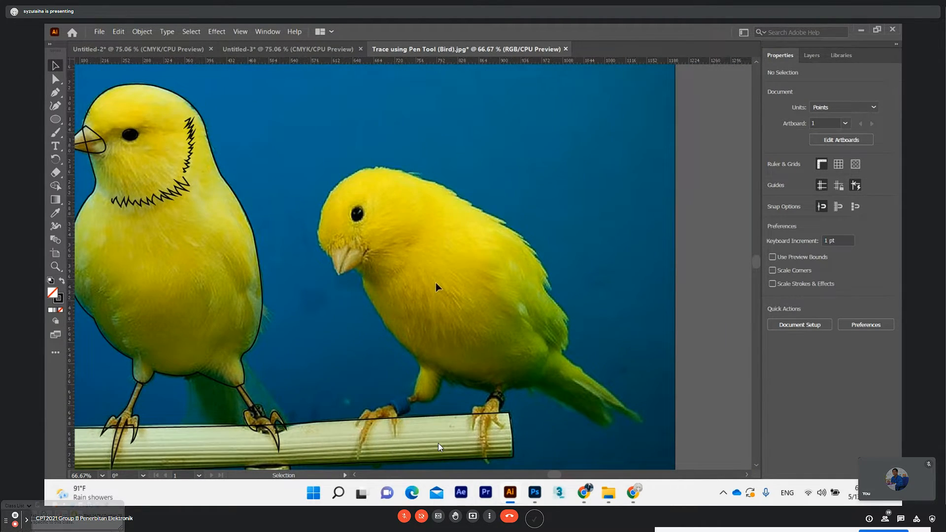
left_click(56, 92)
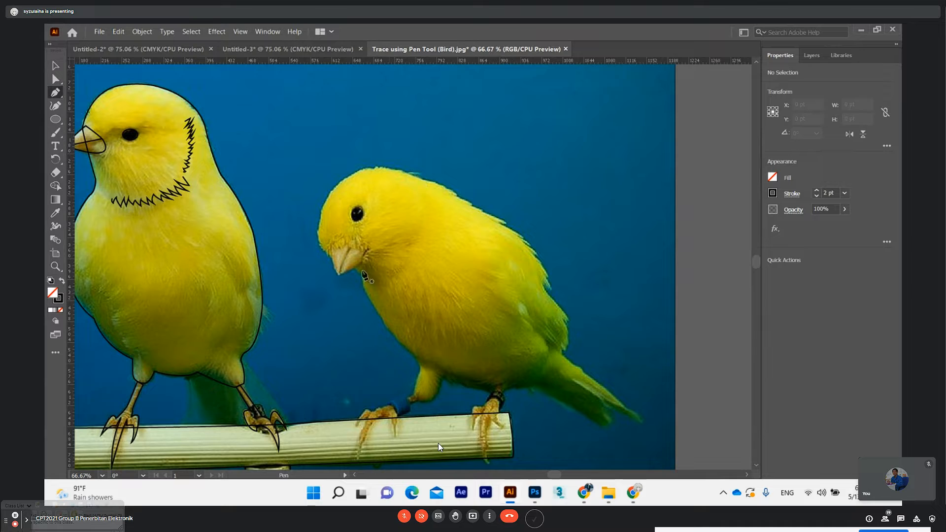
left_click(327, 255)
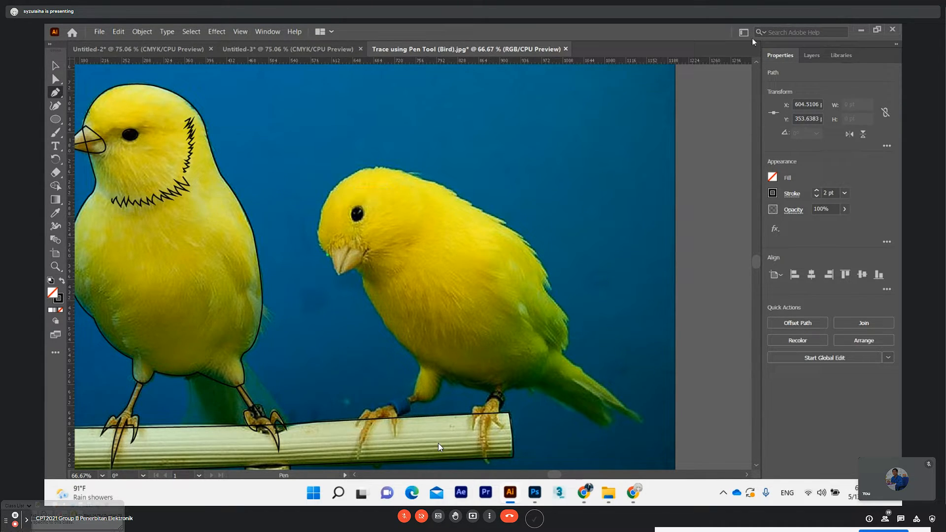
left_click(812, 55)
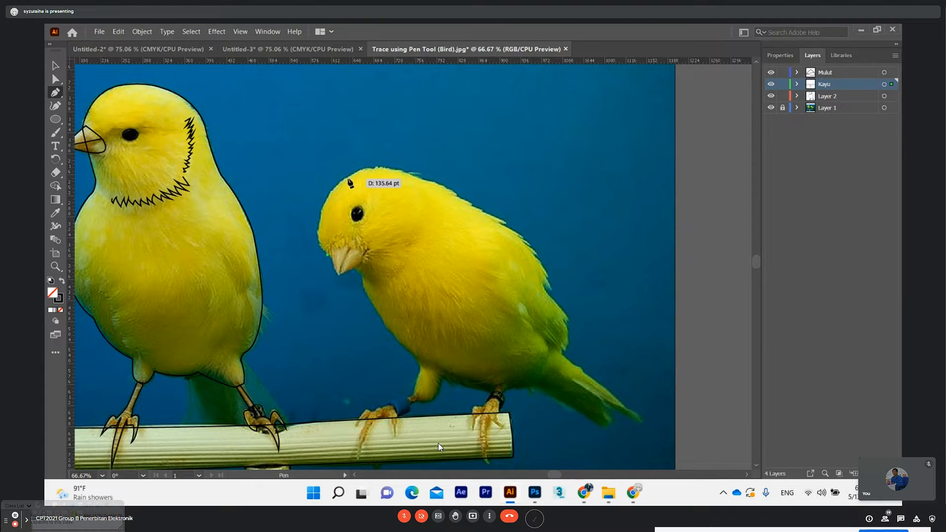
left_click_drag(350, 179, 401, 159)
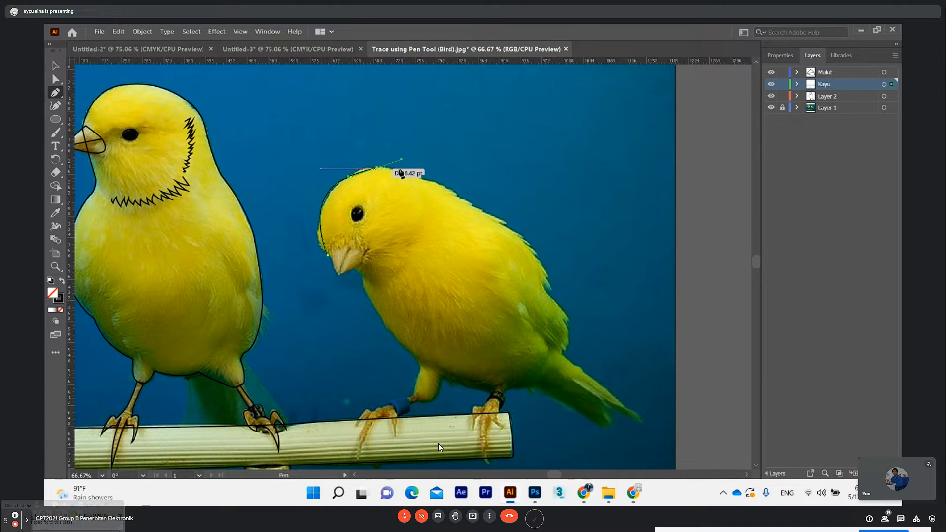
left_click_drag(418, 178, 445, 201)
key("ctrl+z")
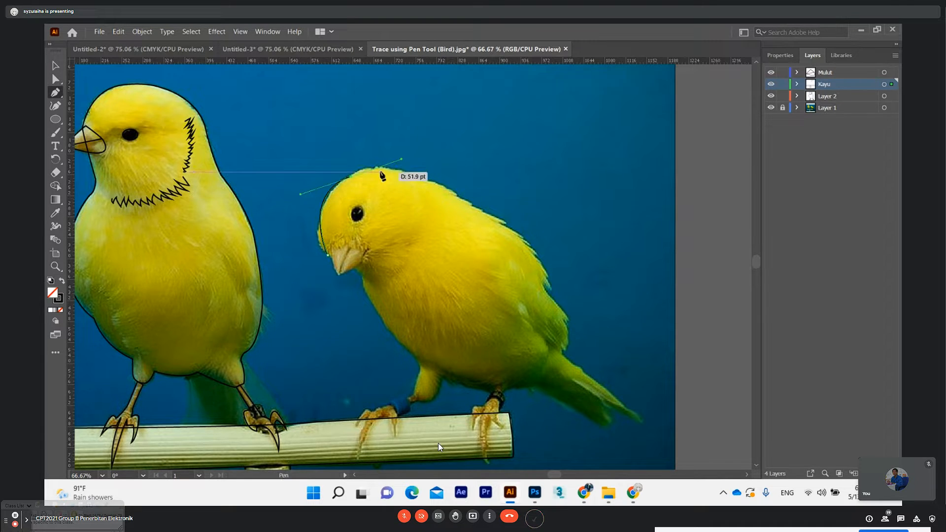
left_click(353, 178)
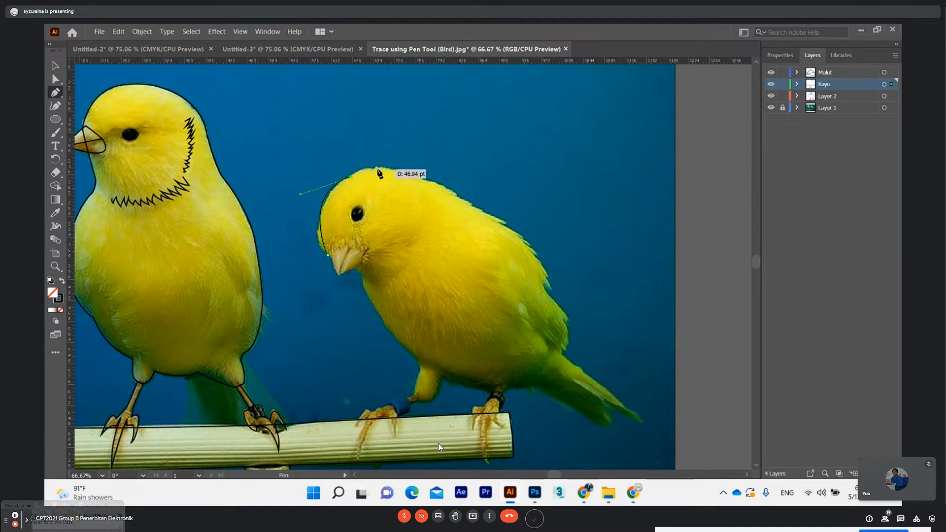
left_click_drag(430, 184, 485, 211)
left_click(430, 182)
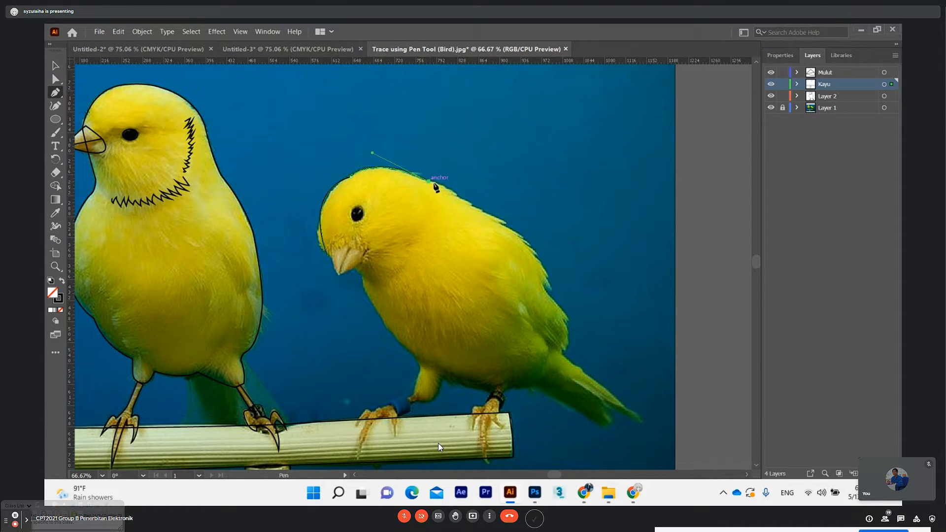
Continue the right bird's outline with small jagged feather points along the nape and upper back
left_click(463, 196)
left_click(462, 192)
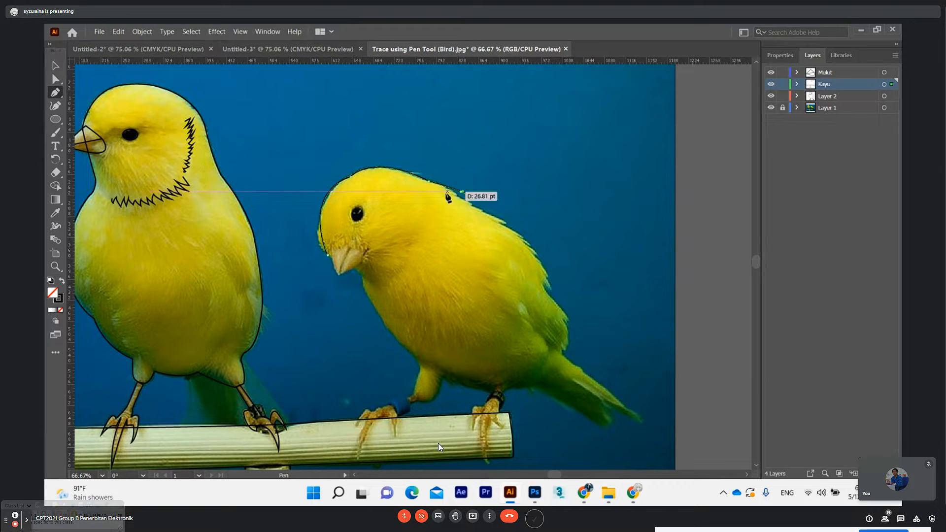
left_click_drag(446, 192, 442, 193)
left_click(446, 192)
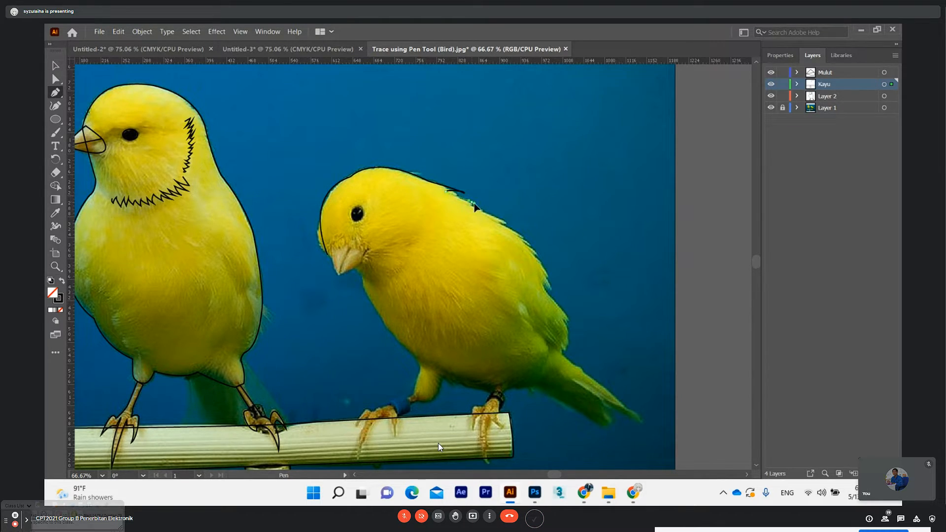
left_click_drag(476, 204, 476, 204)
left_click(471, 203)
left_click(459, 203)
left_click_drag(457, 203, 457, 203)
left_click(466, 203)
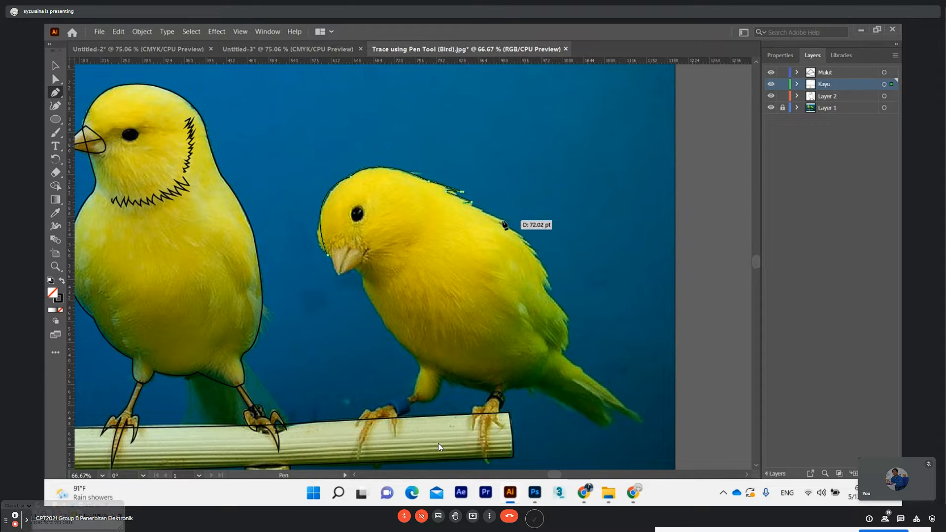
Extend the right bird's outline down the middle of the back with jagged feather tips
left_click_drag(504, 225, 509, 231)
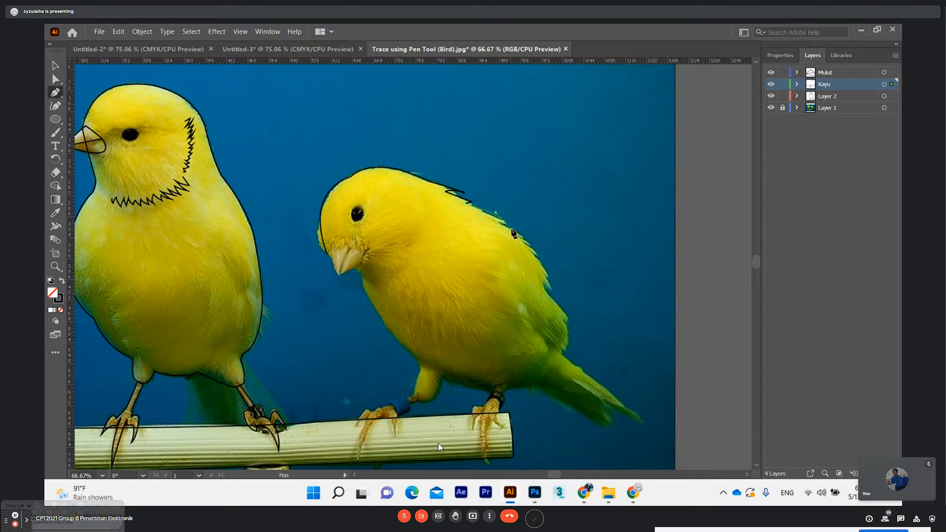
left_click(505, 222)
left_click_drag(489, 220, 475, 219)
left_click(489, 220)
left_click_drag(526, 240, 539, 256)
left_click(526, 238)
left_click(514, 236)
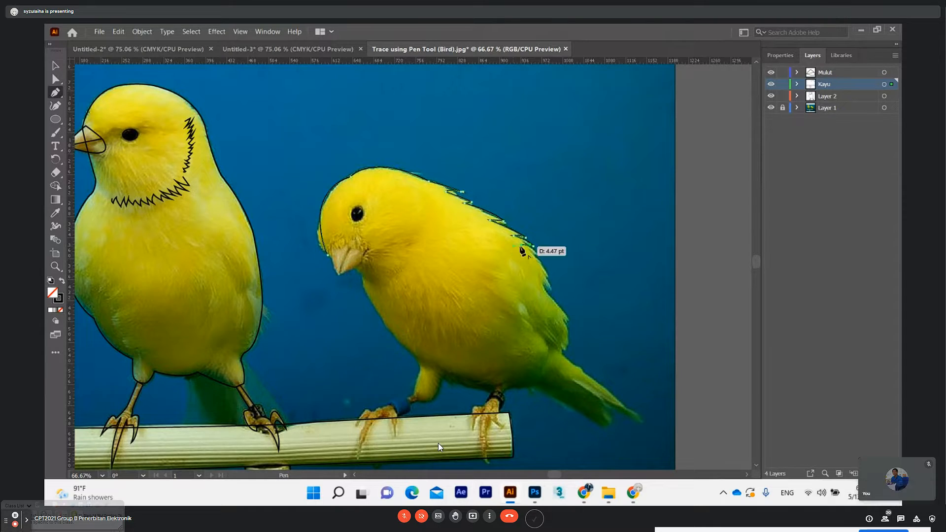
left_click_drag(539, 256, 543, 266)
left_click(525, 258)
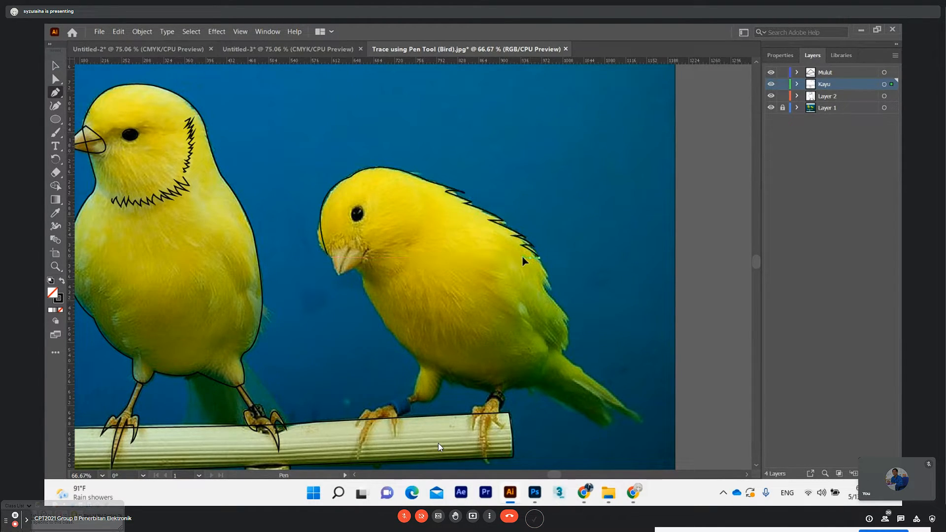
Trace the notched feather edge along the right bird's lower back toward the wing
left_click_drag(550, 279, 551, 289)
left_click(550, 280)
left_click(542, 277)
left_click_drag(555, 293, 557, 302)
left_click(555, 294)
left_click(533, 285, "ctrl")
left_click_drag(532, 280, 533, 279)
left_click(542, 284)
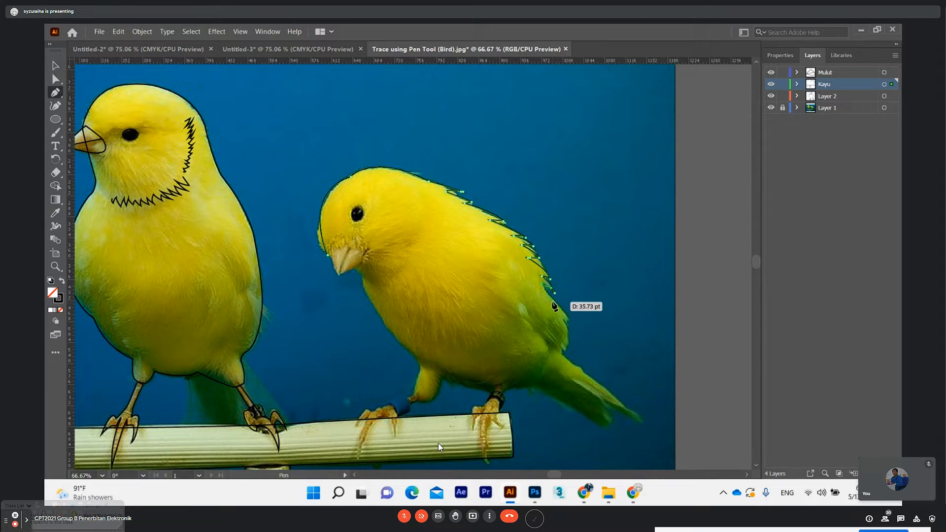
left_click(555, 307, "ctrl")
left_click_drag(557, 304, 557, 305)
left_click(552, 299)
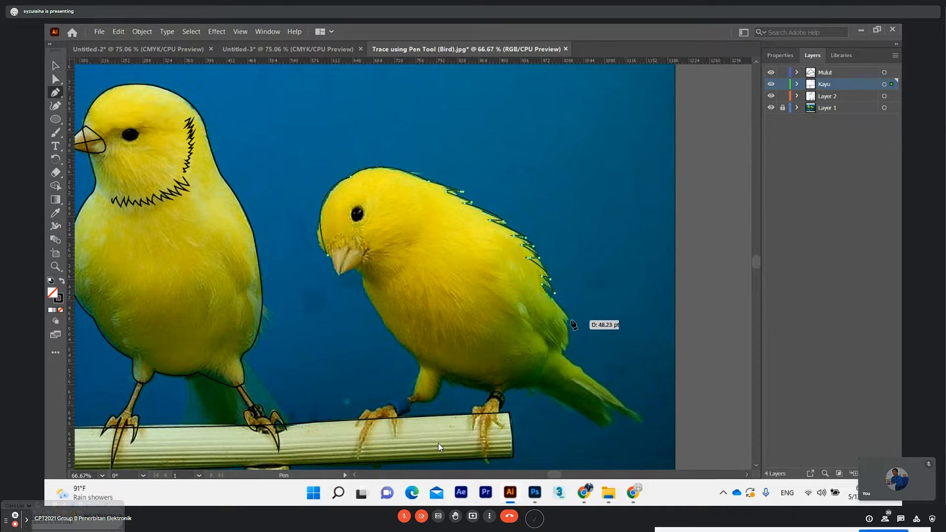
Trace around the right bird's wing tip and its forked tail down to the second tail point
left_click_drag(570, 321, 570, 320)
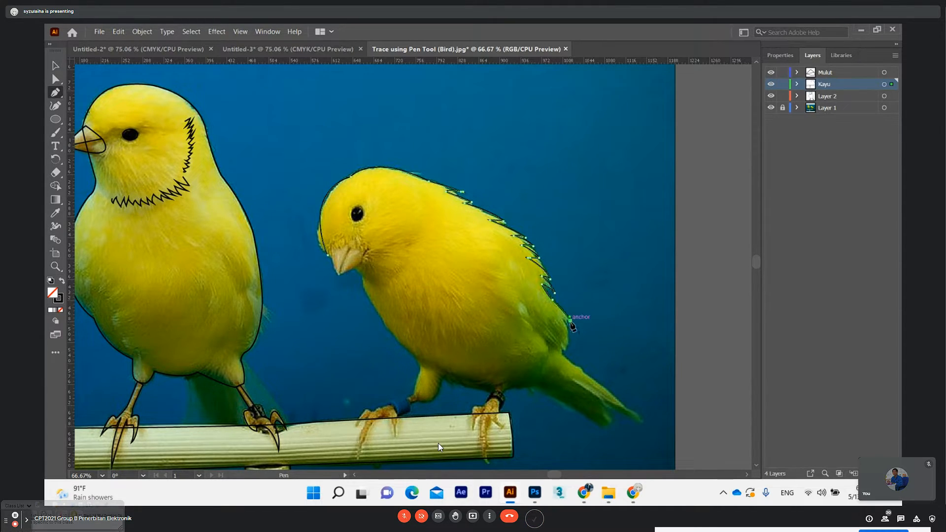
left_click_drag(567, 351, 564, 370)
left_click(567, 351)
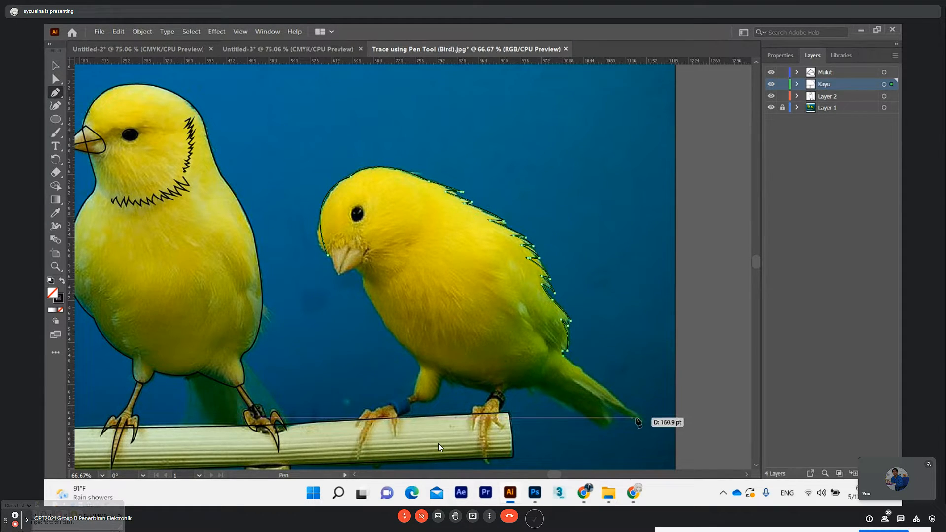
left_click_drag(641, 419, 642, 425)
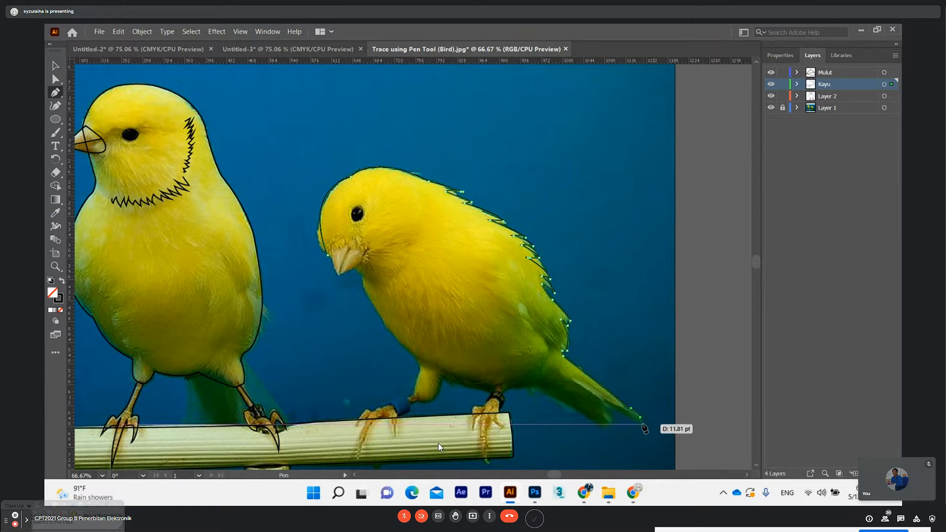
left_click_drag(605, 401, 582, 390)
left_click_drag(609, 430, 610, 446)
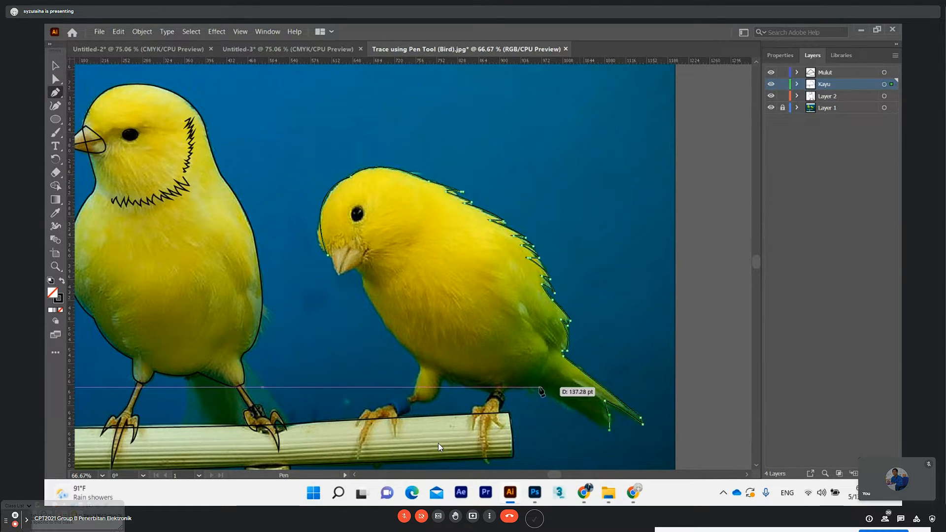
Trace the right bird's underside from the tail and around its feathered upper leg near the perch
left_click_drag(531, 388, 442, 379)
left_click(428, 371)
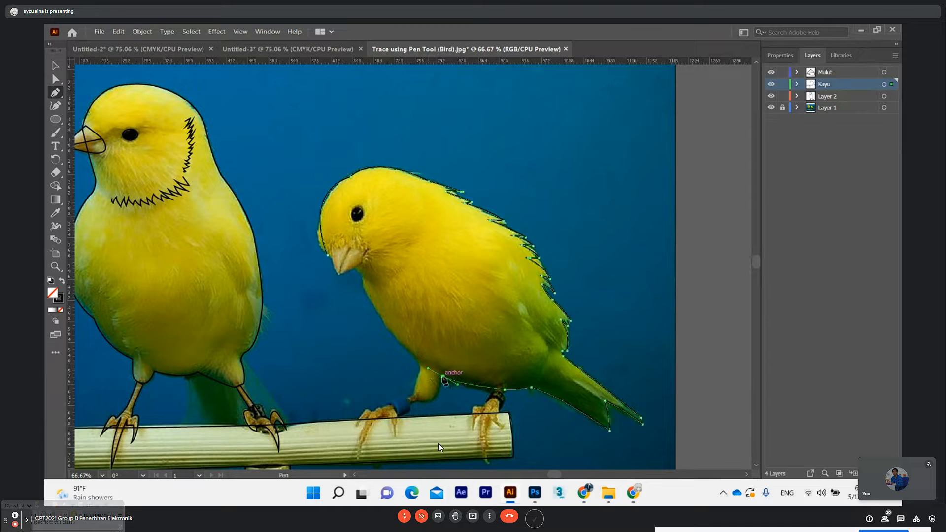
left_click_drag(427, 403, 415, 349)
key("ctrl")
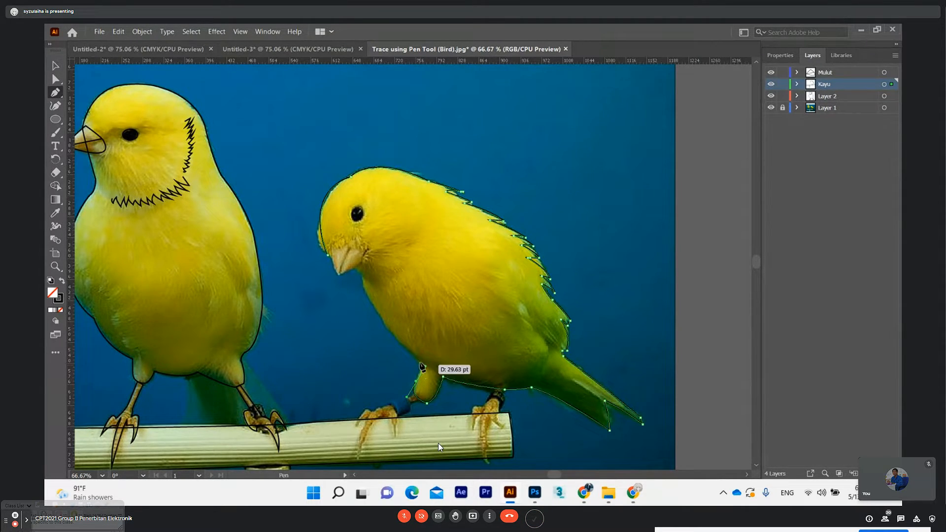
left_click(416, 381)
Trace the right bird's breast up to the beak and close the body outline at its starting anchor
left_click_drag(416, 357, 403, 344)
left_click(415, 356)
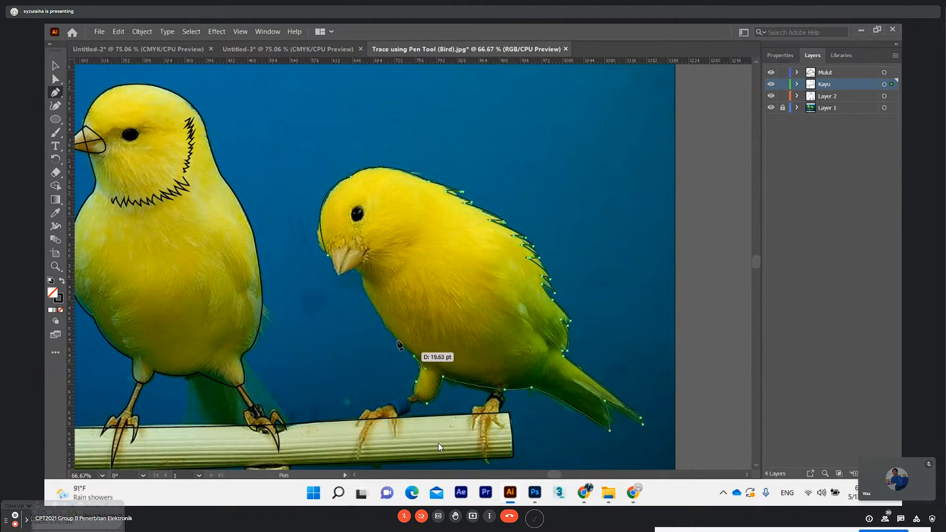
left_click_drag(363, 287, 363, 229)
left_click_drag(364, 270, 361, 265)
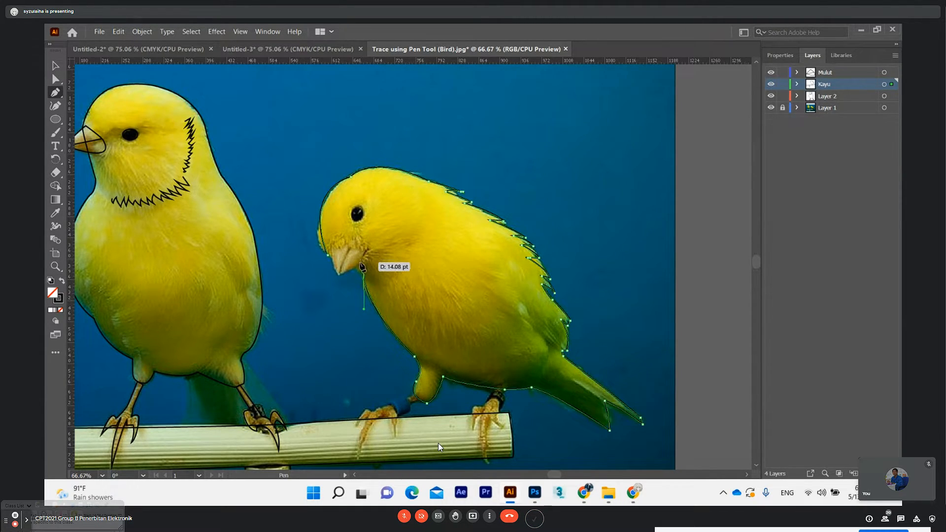
left_click(361, 264)
left_click(328, 255)
Try to trace the right bird's beak as a closed Pen path on the Mulut layer
left_click(56, 79)
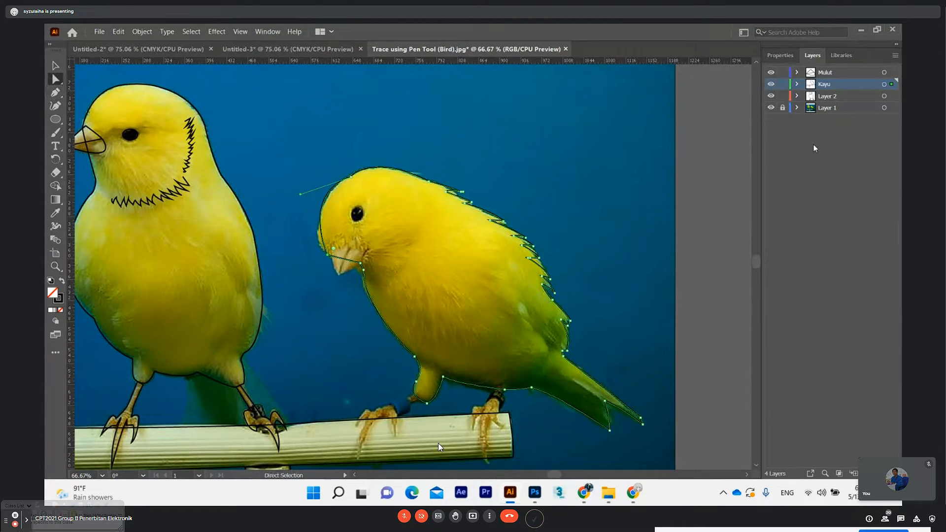
left_click(821, 73)
left_click(56, 92)
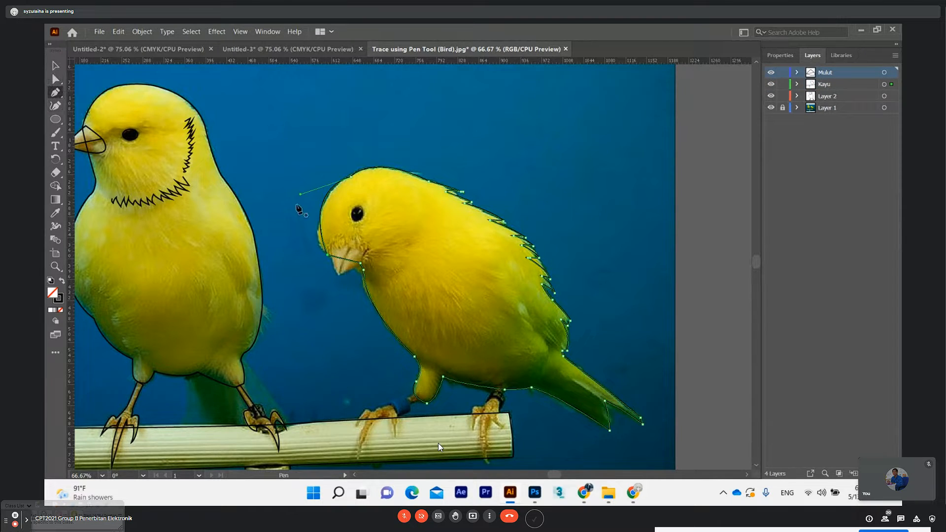
left_click(331, 253)
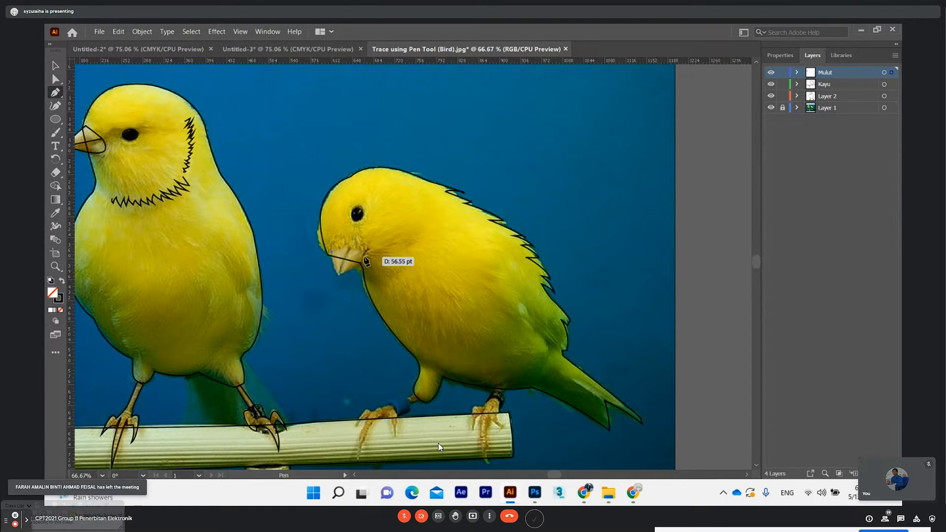
left_click(364, 254)
left_click_drag(375, 264, 383, 270)
left_click(364, 255)
left_click(360, 263)
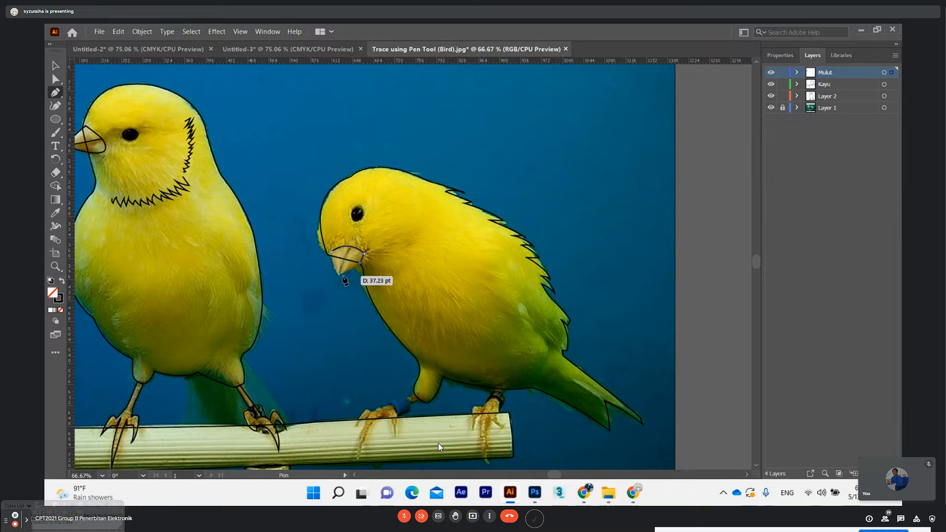
left_click(337, 274)
left_click_drag(330, 278, 330, 278)
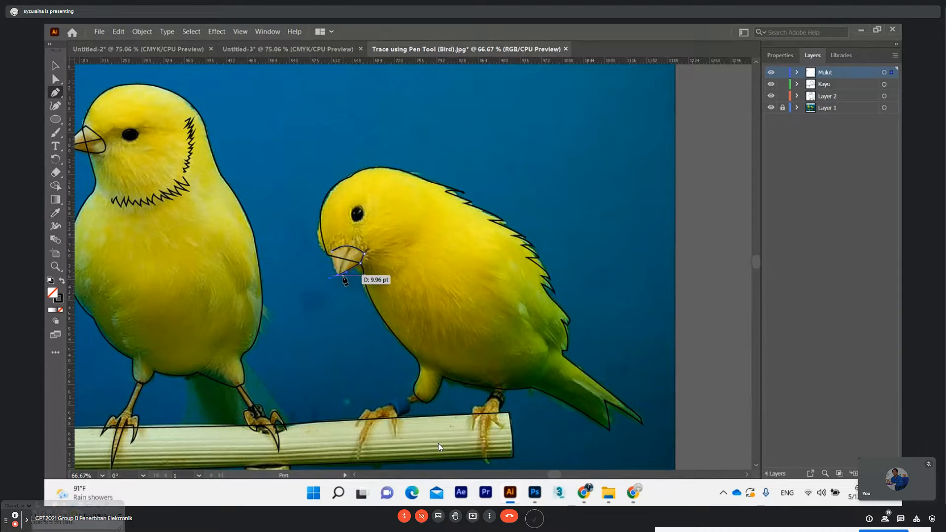
left_click(338, 274)
left_click(331, 252)
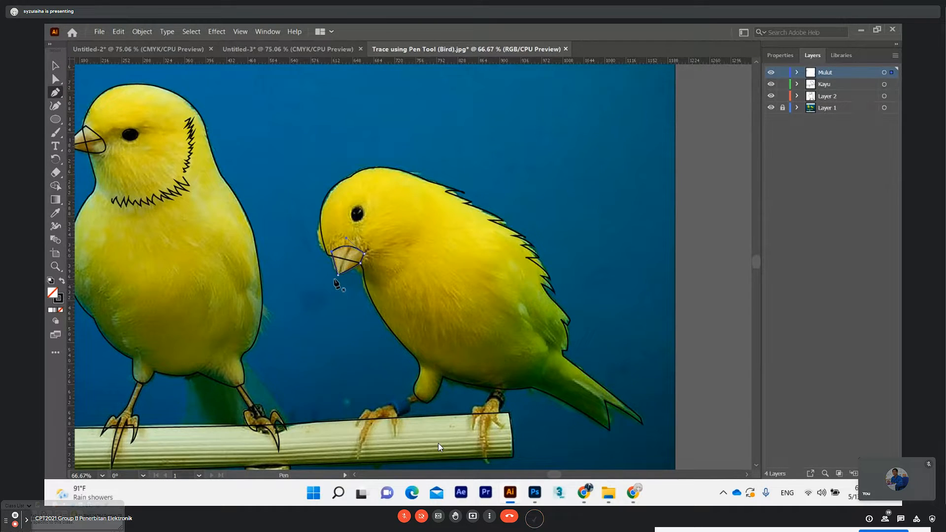
Undo the right bird's beak path
key("ctrl+z")
key("ctrl")
left_click(338, 264, "ctrl")
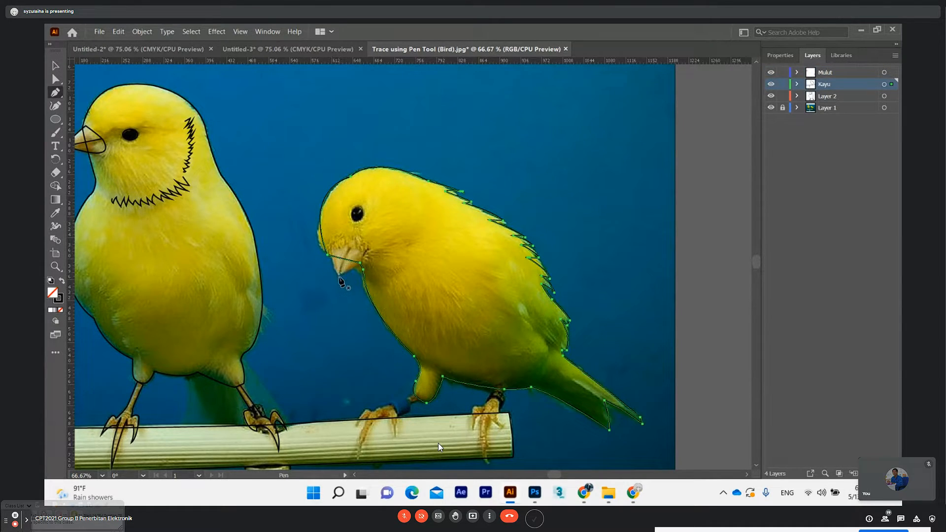
Trace the right bird's beak on the Kayu layer from its tip up one side and over the top curve
left_click(339, 281, "ctrl")
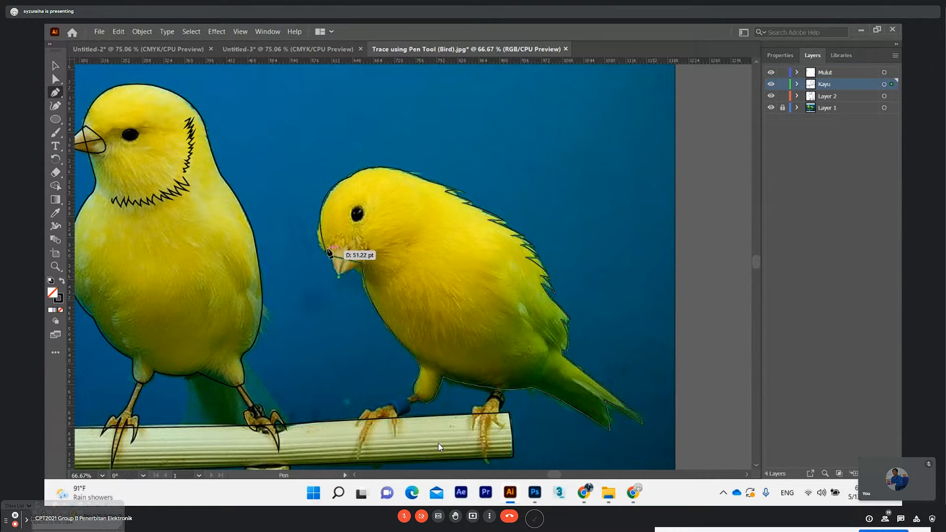
left_click(333, 225, "ctrl")
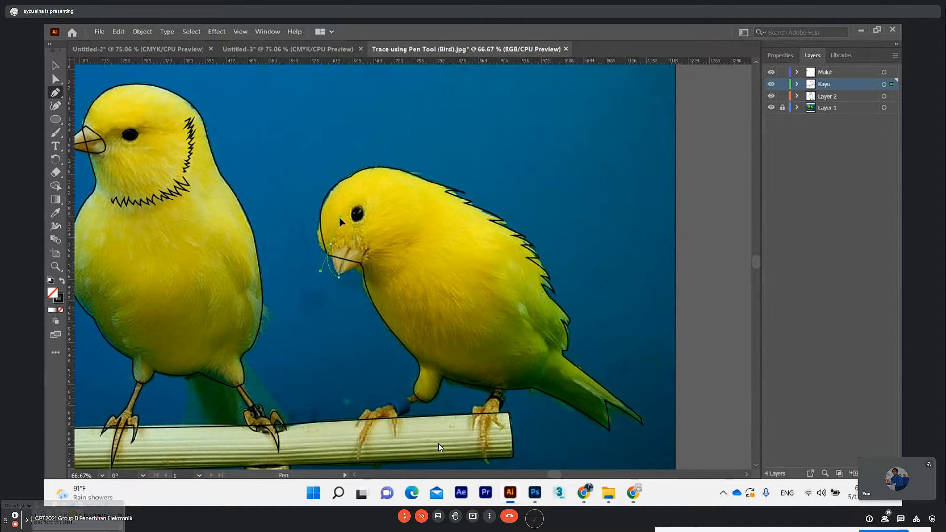
left_click_drag(336, 221, 336, 221)
left_click(330, 244)
left_click_drag(365, 254, 324, 286)
left_click(365, 253)
Close the right bird's beak outline at the tip, undoing and redoing the closing segment
left_click(339, 278)
key("ctrl+z")
left_click(339, 278)
key("ctrl+z")
left_click(338, 277)
key("ctrl+z")
left_click(338, 277)
key("ctrl+z")
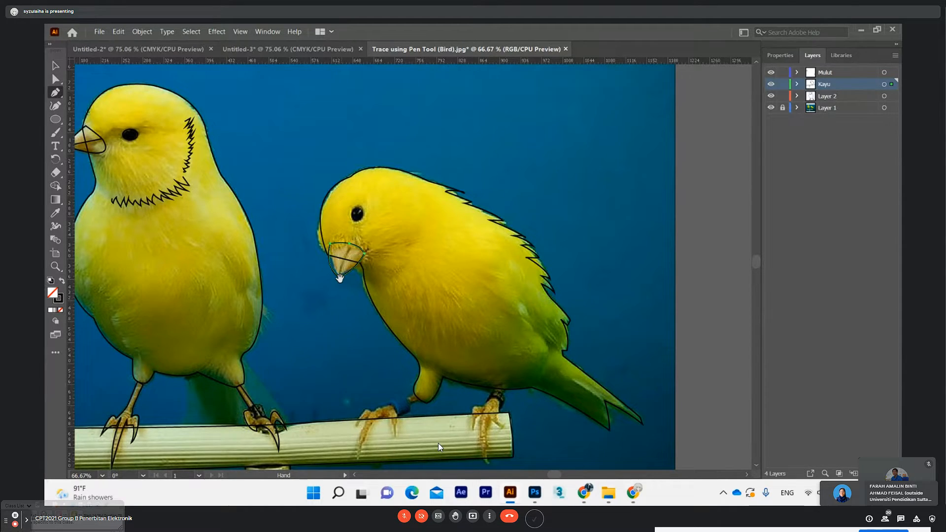
left_click(339, 278, "alt")
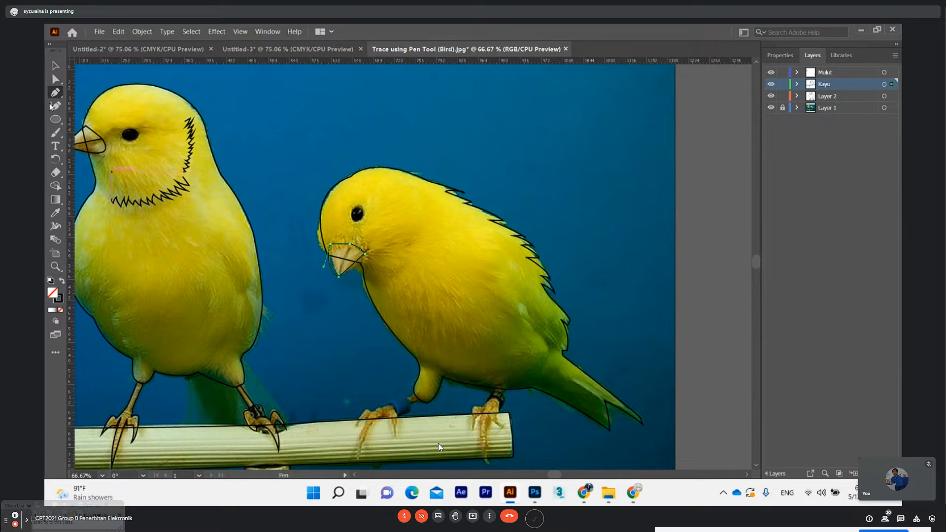
Turn on the meeting microphone and draw a Pen line down the middle of the right bird's beak to its tip
left_click(56, 79)
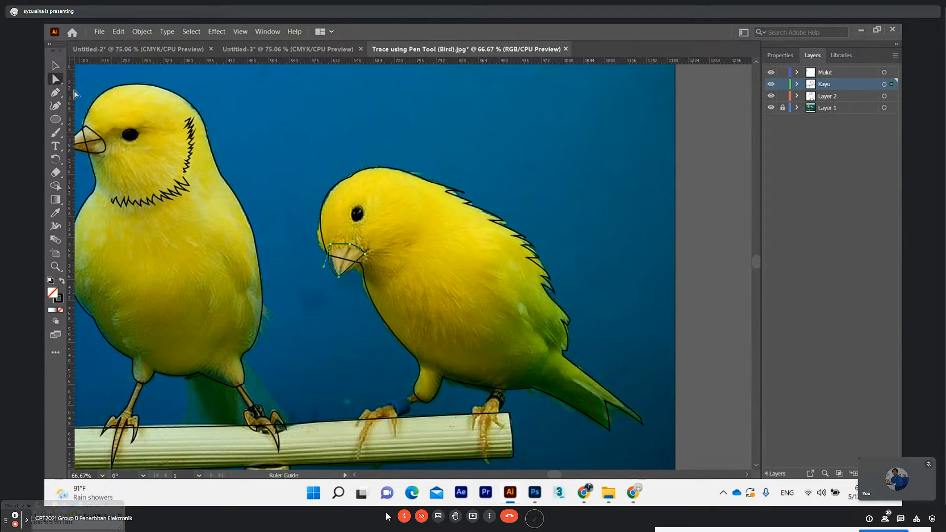
left_click(404, 516)
left_click(55, 92)
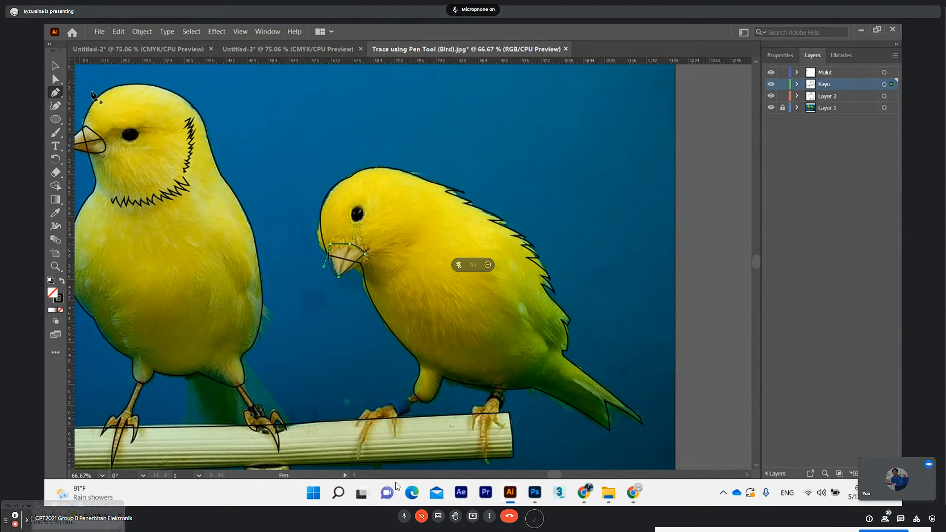
left_click(349, 244)
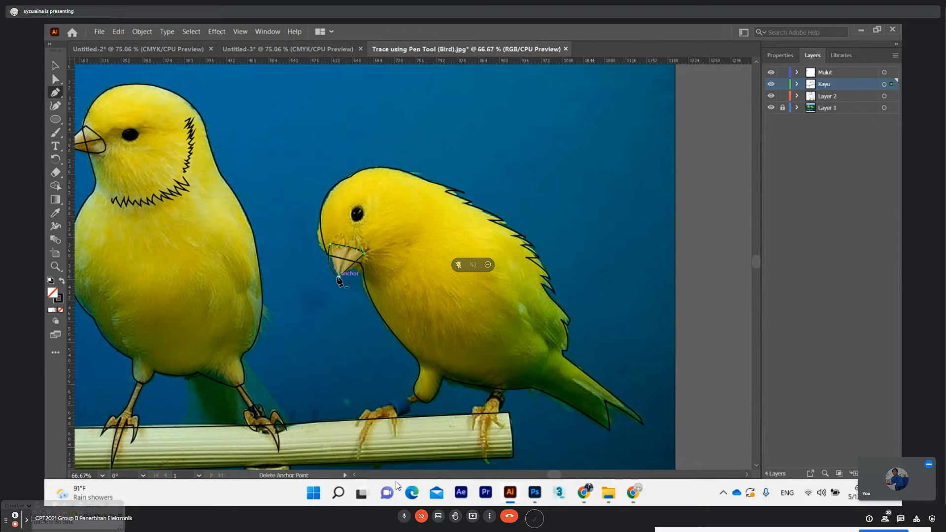
key("ctrl+z")
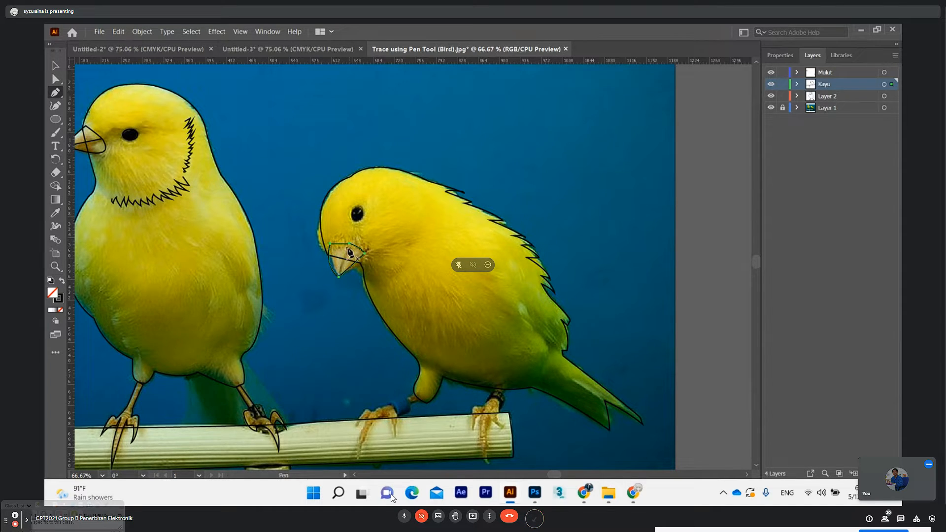
left_click_drag(343, 262, 340, 280)
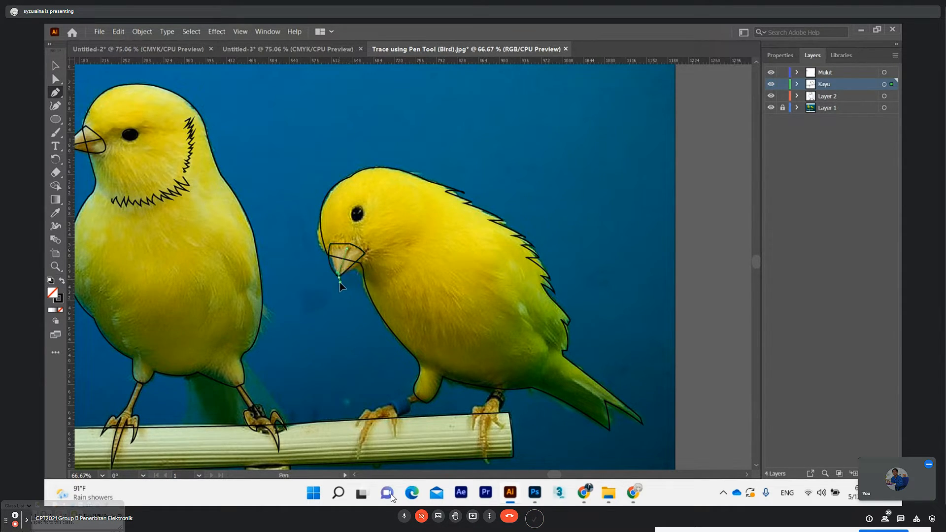
left_click(54, 79)
left_click(169, 156)
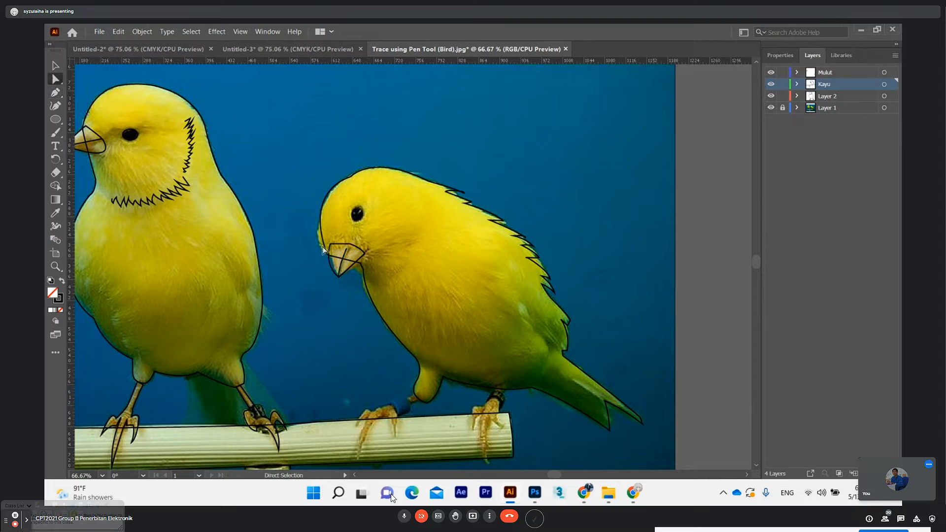
Trace the claws of the right bird's foot nearest its tail with the Pen tool, and mute the meeting microphone
scroll(386, 273, "down", 2)
scroll(545, 257, "down", 5)
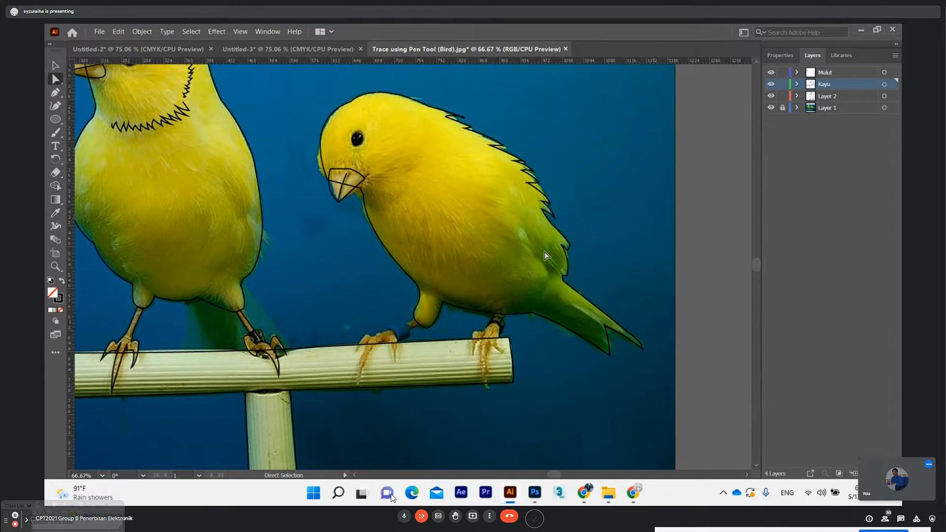
left_click(55, 93)
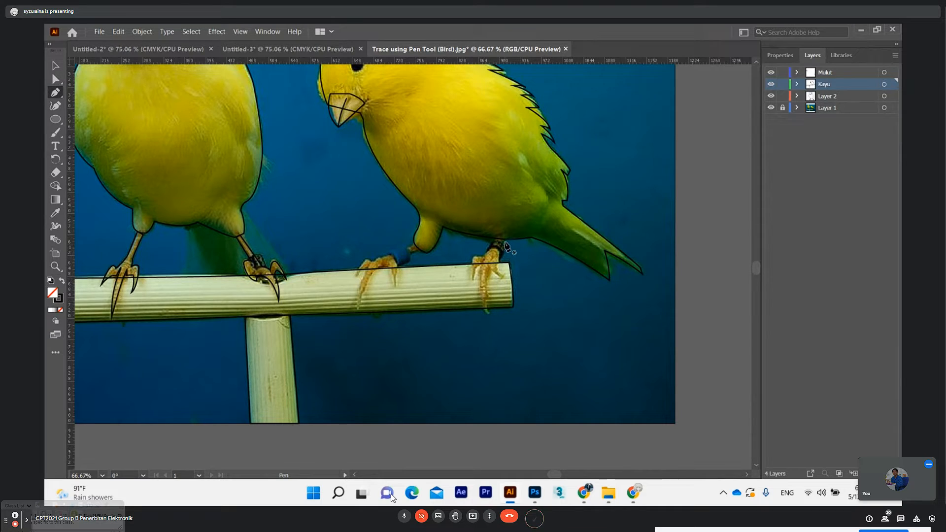
left_click_drag(498, 262, 497, 270)
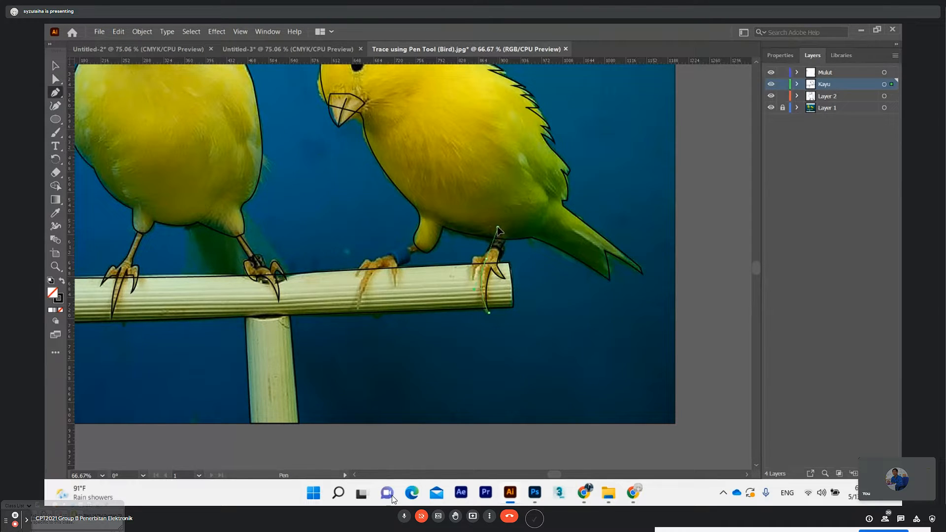
left_click(402, 517)
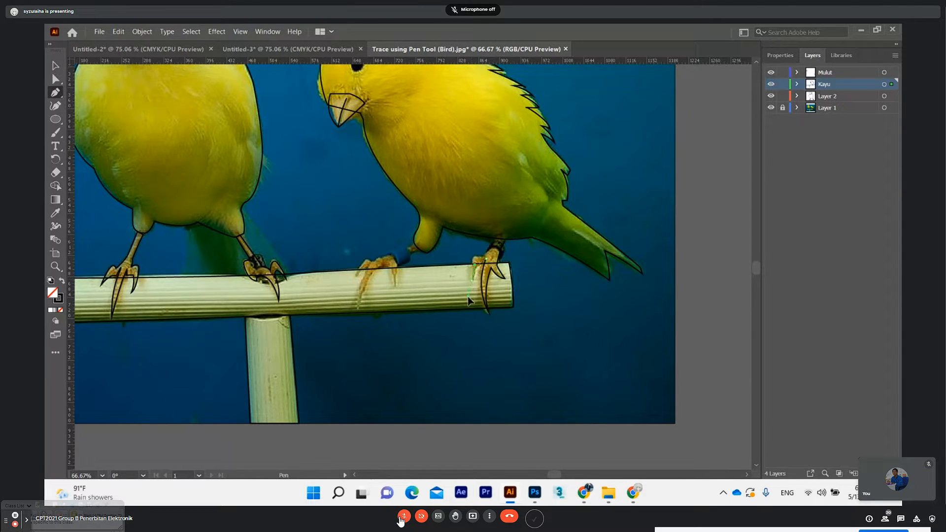
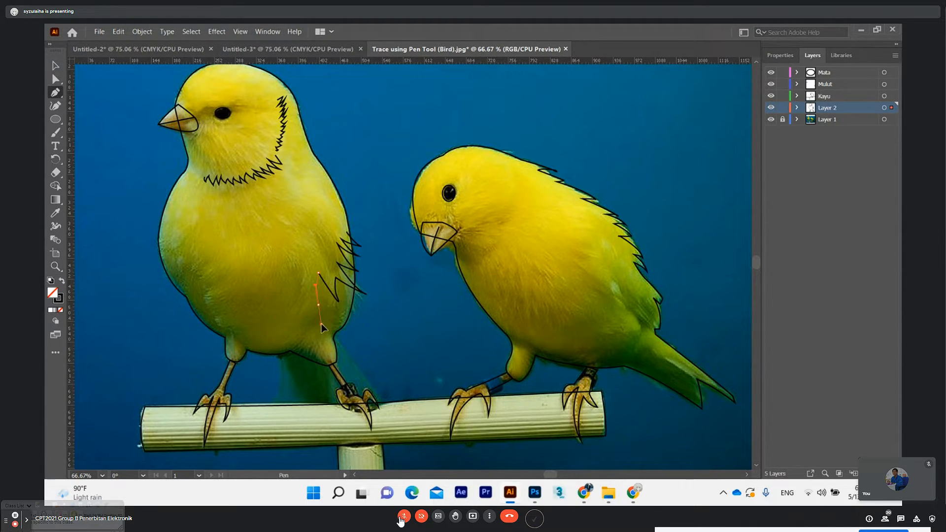
Undo the last zigzag segments of the feather line on the left bird's wing and deselect the path
key("ctrl")
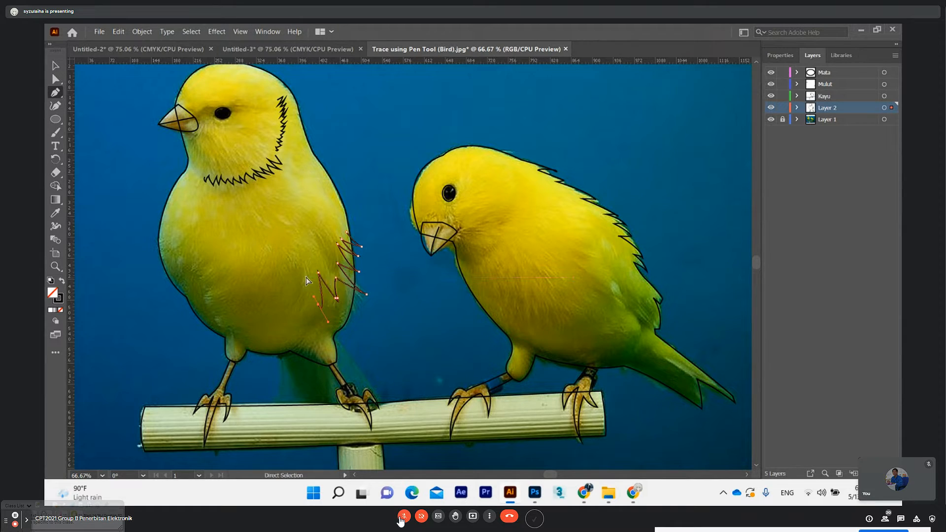
key("ctrl+z")
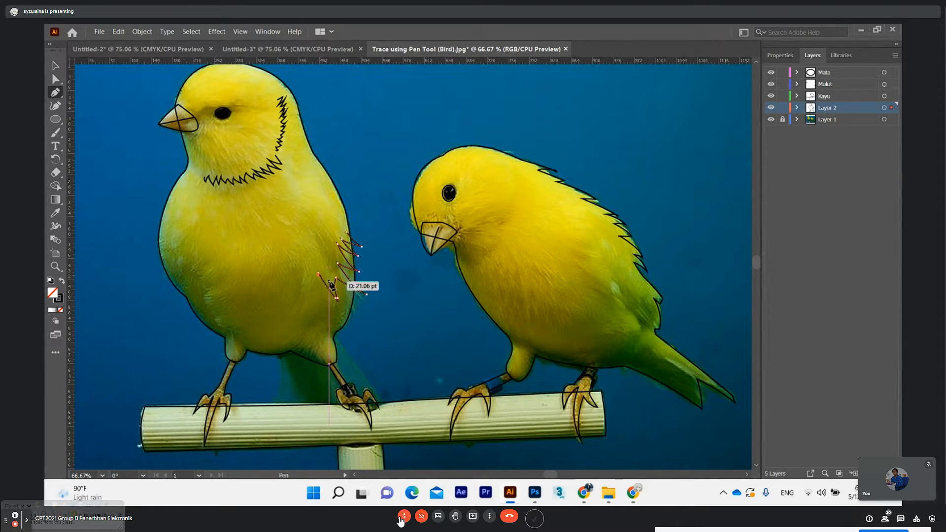
left_click(56, 78)
left_click(408, 320)
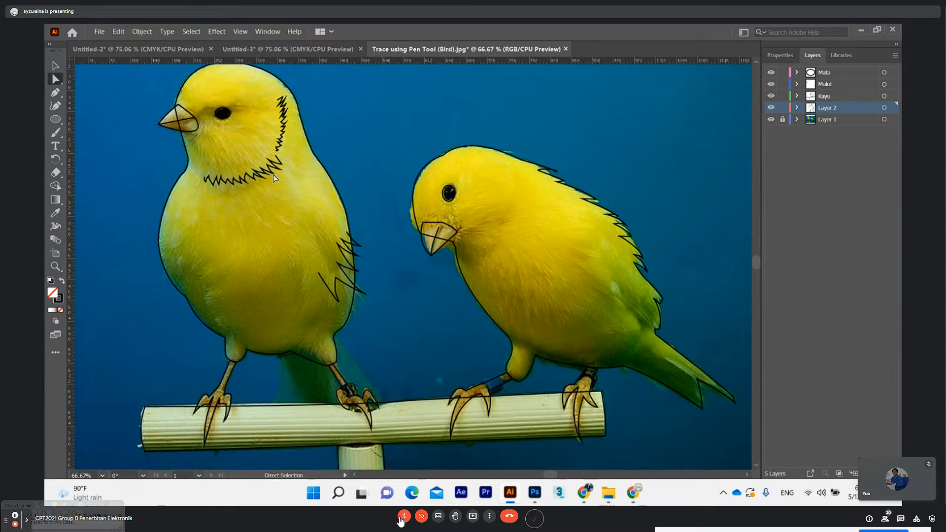
Start a Pen zigzag feather line on the opposite side of the left bird's body and undo its last points
left_click(56, 93)
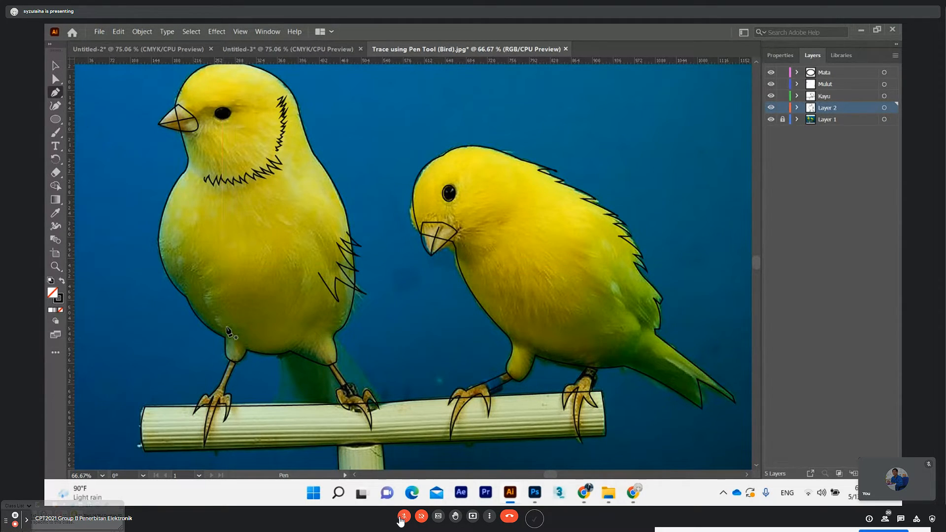
left_click(182, 254)
left_click_drag(183, 269, 202, 253)
left_click(183, 269)
left_click(194, 257)
left_click(194, 278)
key("ctrl+z")
key("ctrl+z")
key("ctrl+z")
key("ctrl+z")
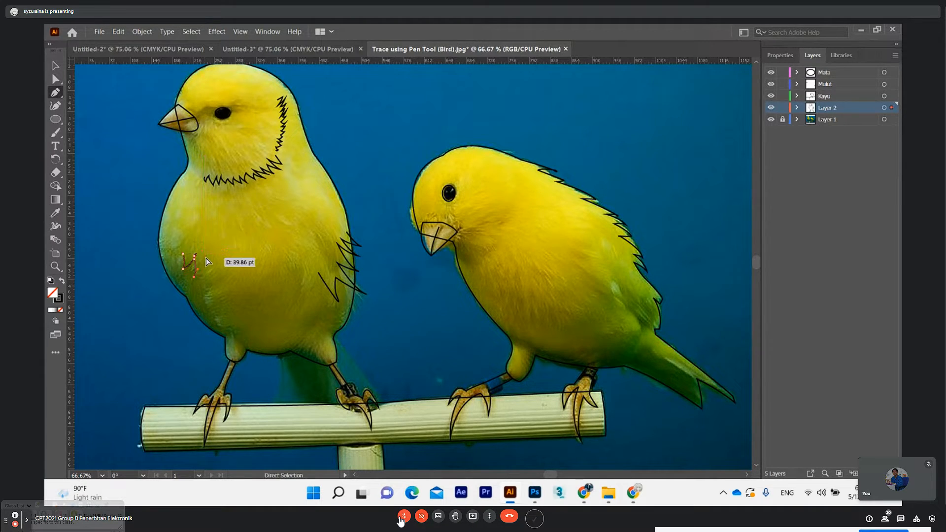
key("ctrl+z")
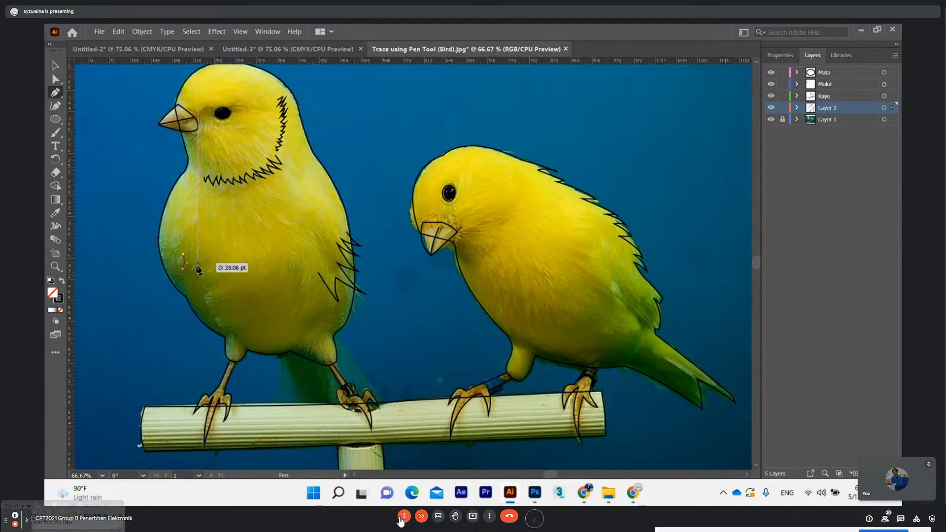
Continue the zigzag feather line diagonally down toward the left bird's belly, finish it and deselect the path
mouse_move(196, 264)
left_mouse_down()
mouse_move(198, 246)
mouse_move(188, 285)
mouse_move(200, 254)
left_mouse_up()
left_click(194, 257)
left_click(192, 276)
left_click(198, 264)
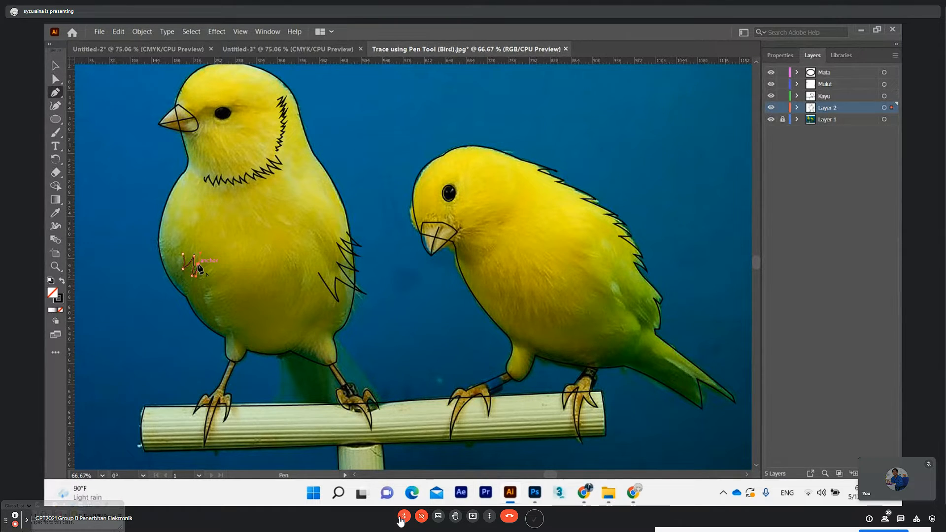
mouse_move(199, 286)
left_mouse_down()
mouse_move(196, 296)
mouse_move(210, 271)
mouse_move(192, 309)
mouse_move(209, 282)
left_mouse_up()
left_click(198, 285)
left_click(205, 279)
left_click(198, 299)
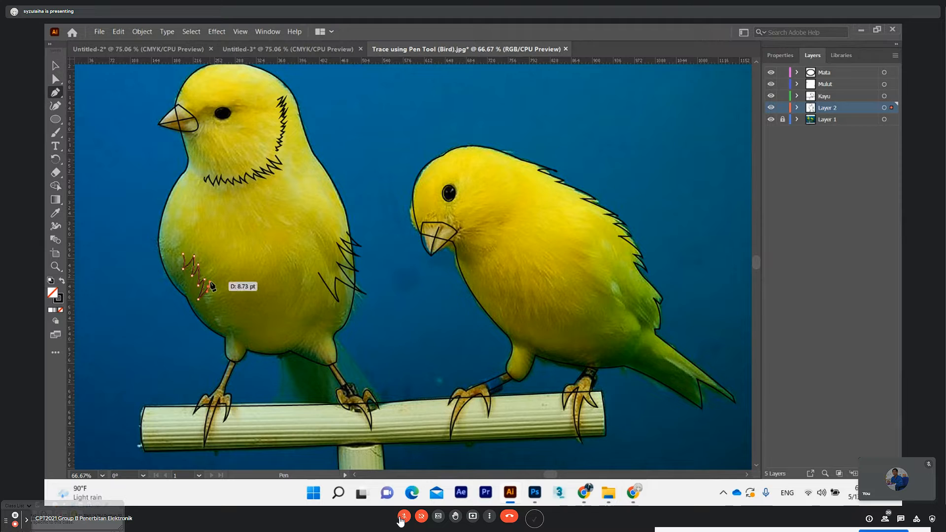
left_click(209, 286)
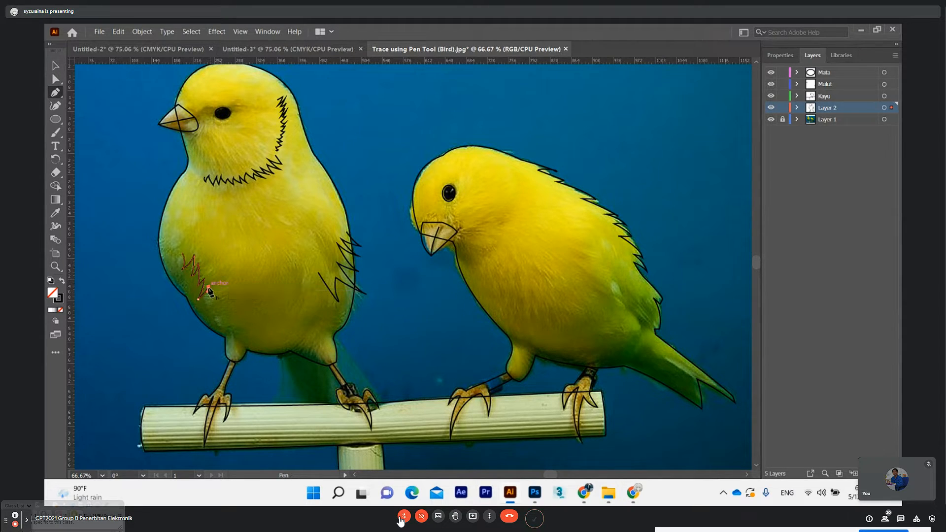
left_click_drag(208, 307, 217, 279)
left_click(209, 306)
left_click(56, 79)
left_click(109, 122)
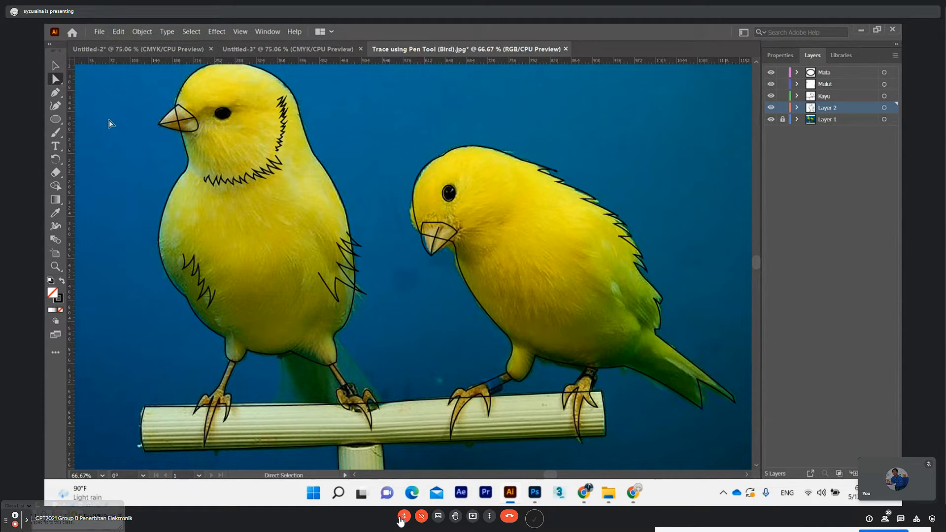
Move the new zigzag feather line closer to the left bird's body outline, rotate it slightly and deselect it
left_click(191, 269)
key("v")
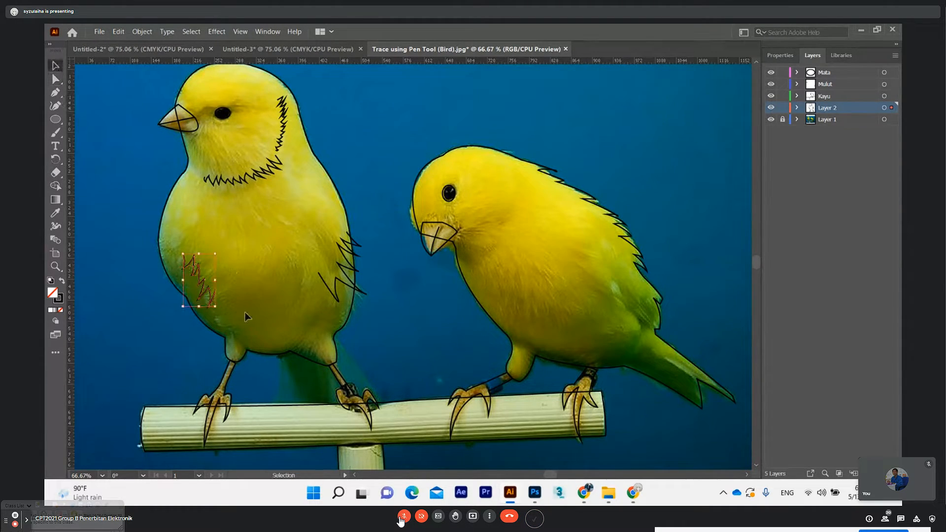
left_click_drag(195, 274, 186, 272)
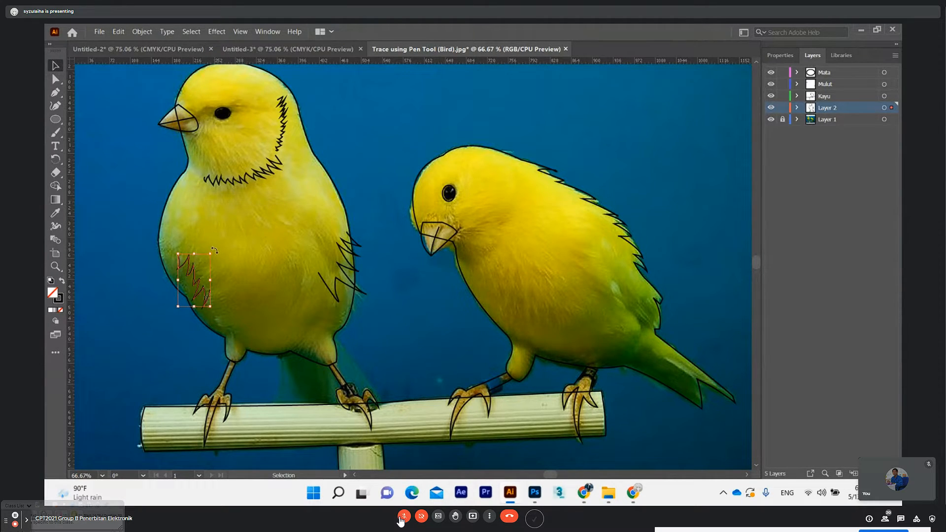
left_click_drag(214, 250, 210, 243)
left_click(55, 79)
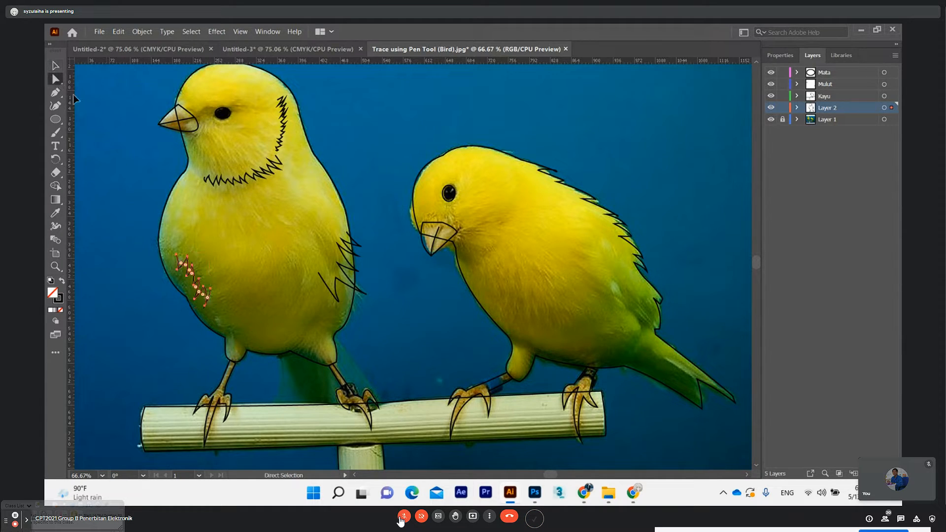
left_click(433, 320)
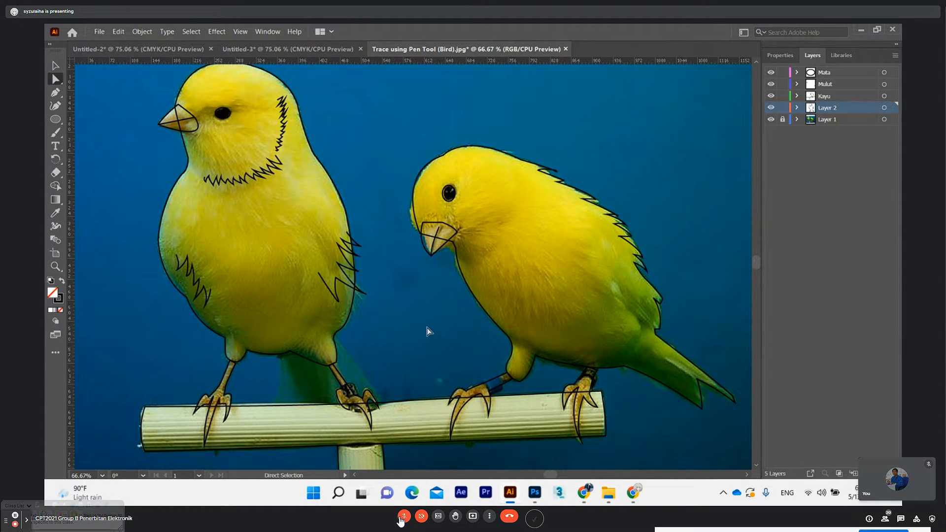
Outline the left bird's tail behind its leg with a closed four-point Pen shape from the belly to the perch
scroll(421, 277, "down", 2)
scroll(420, 279, "down", 4)
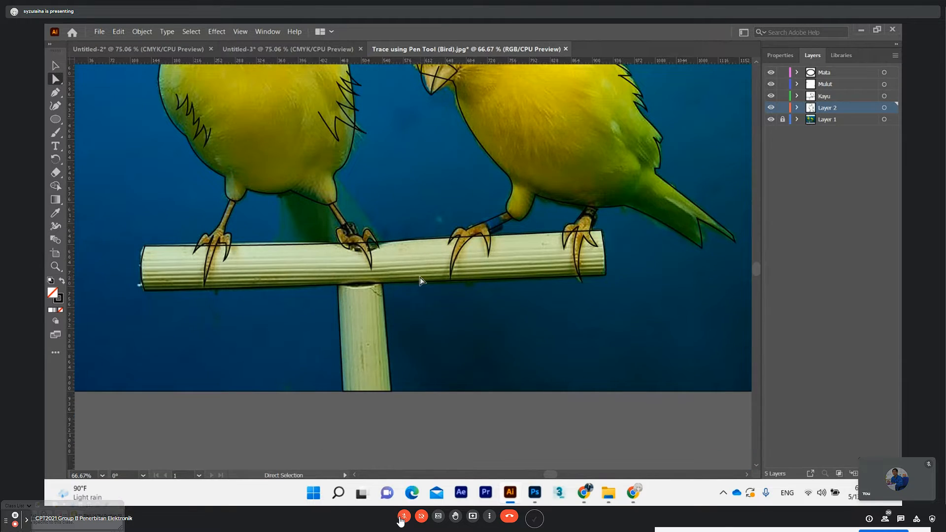
scroll(419, 279, "up", 3)
scroll(397, 281, "down", 1)
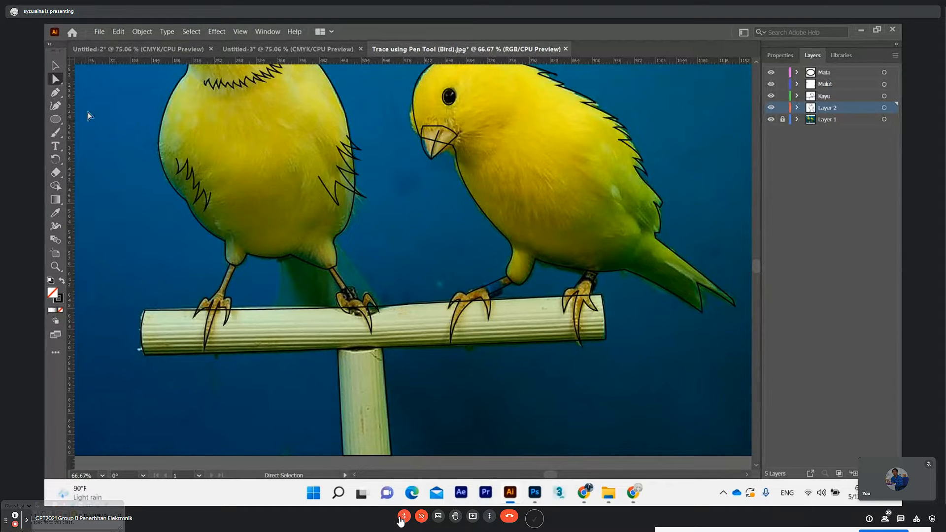
left_click(55, 93)
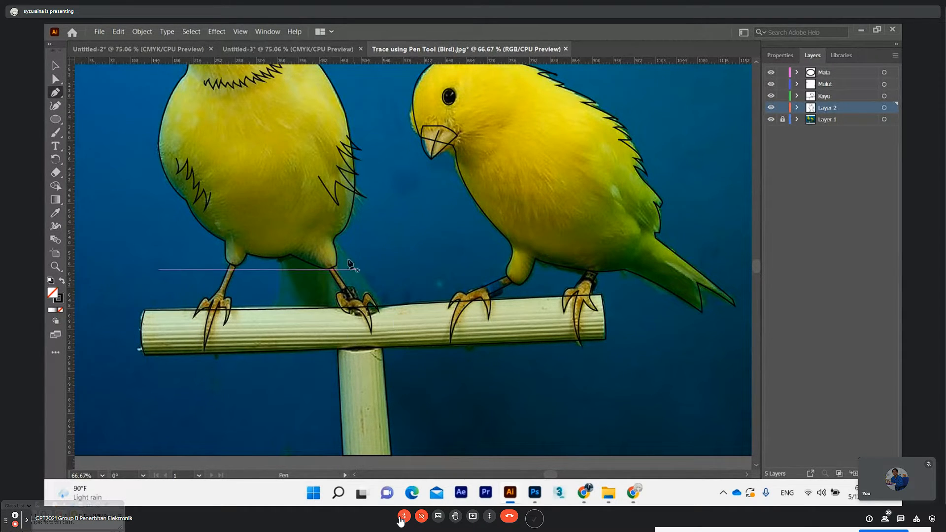
left_click(333, 242)
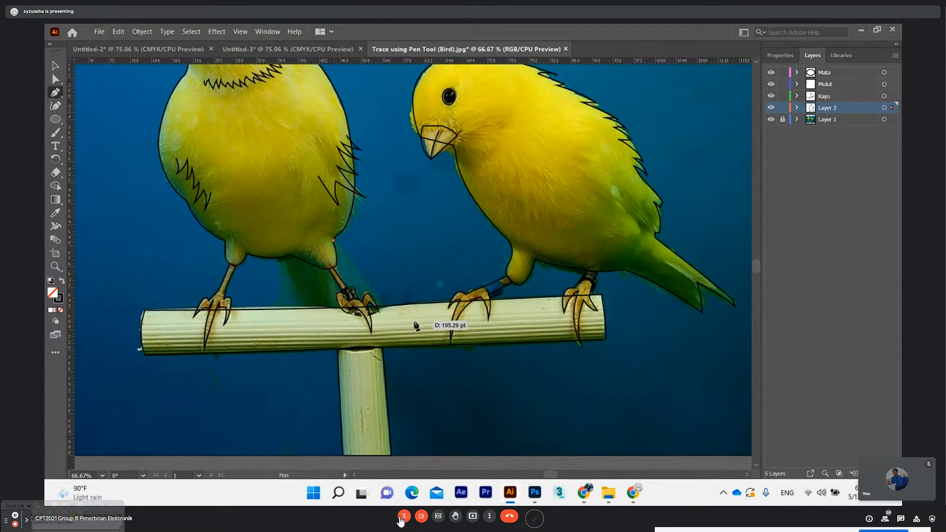
left_click(385, 306)
left_click(277, 308)
left_click(279, 258)
left_click(334, 242)
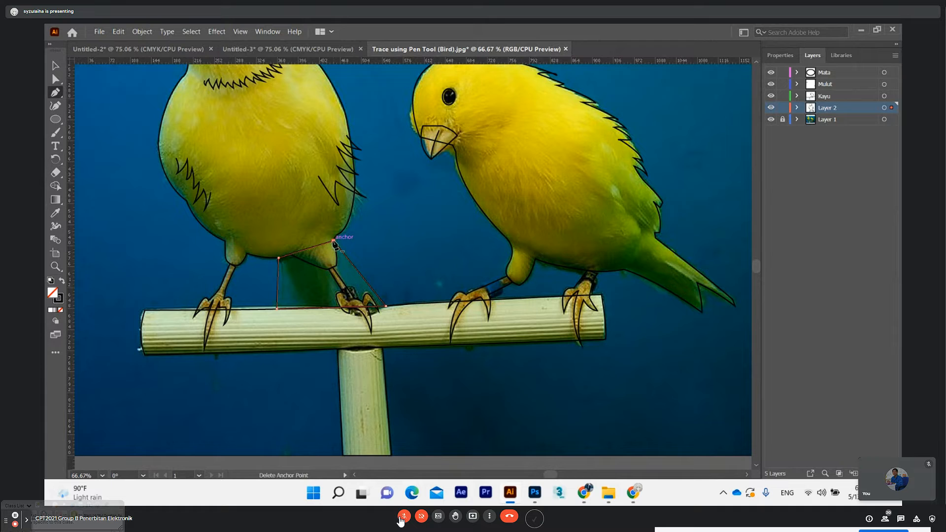
left_click(55, 79)
left_click(87, 105)
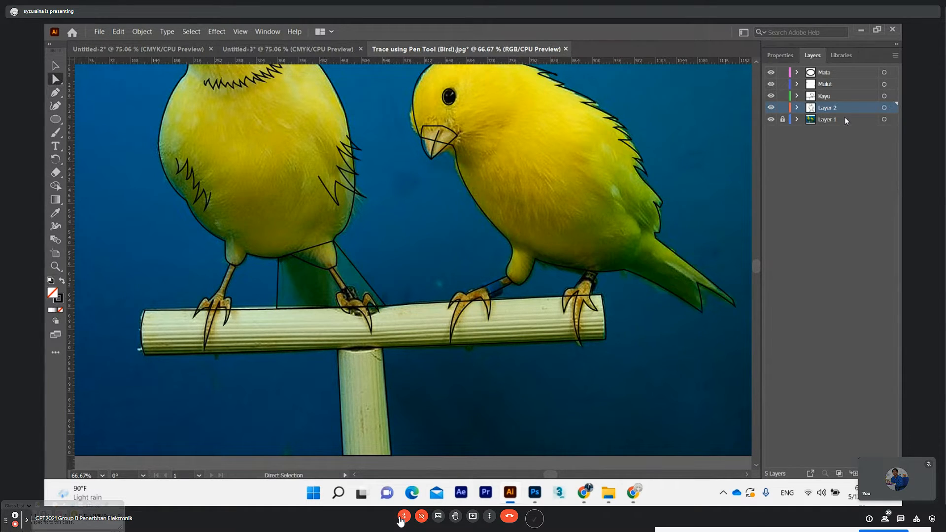
Expand Layer 2 to view its paths, and hide the Layer 1 photo temporarily to inspect the bare line art
left_click(796, 108)
left_click_drag(840, 121, 839, 229)
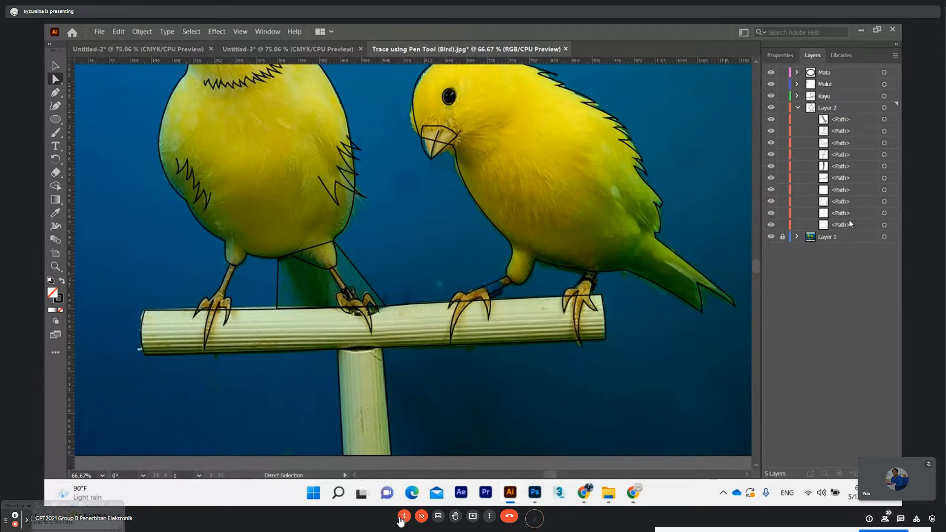
scroll(431, 236, "up", 3)
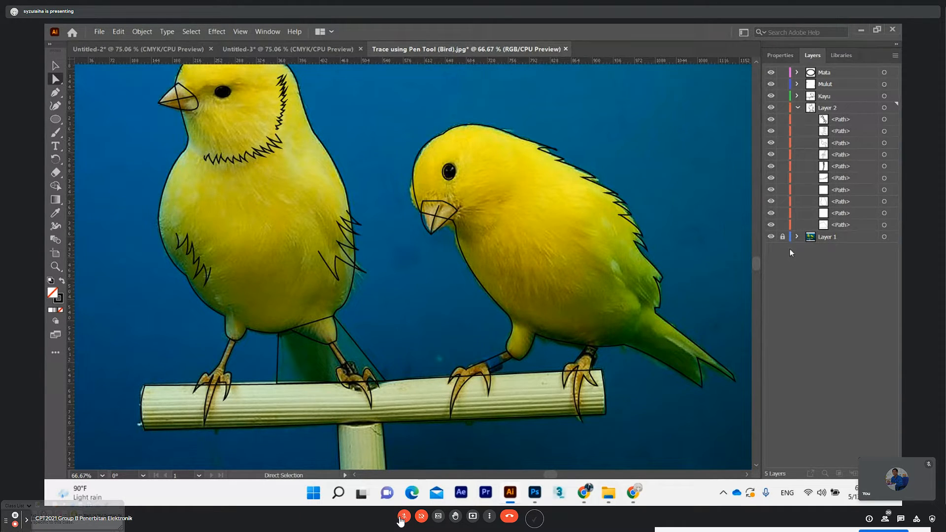
left_click(771, 238)
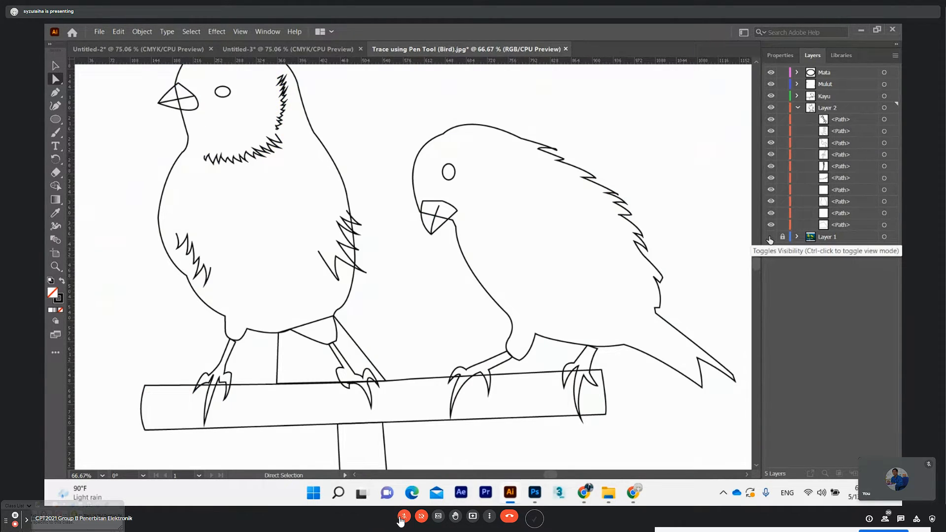
scroll(433, 234, "down", 1)
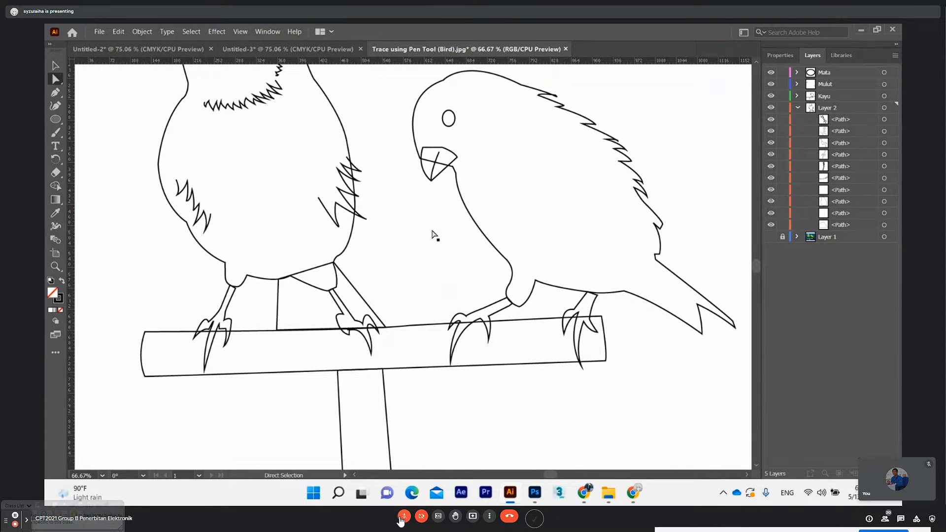
scroll(433, 233, "down", 2)
scroll(432, 234, "up", 1)
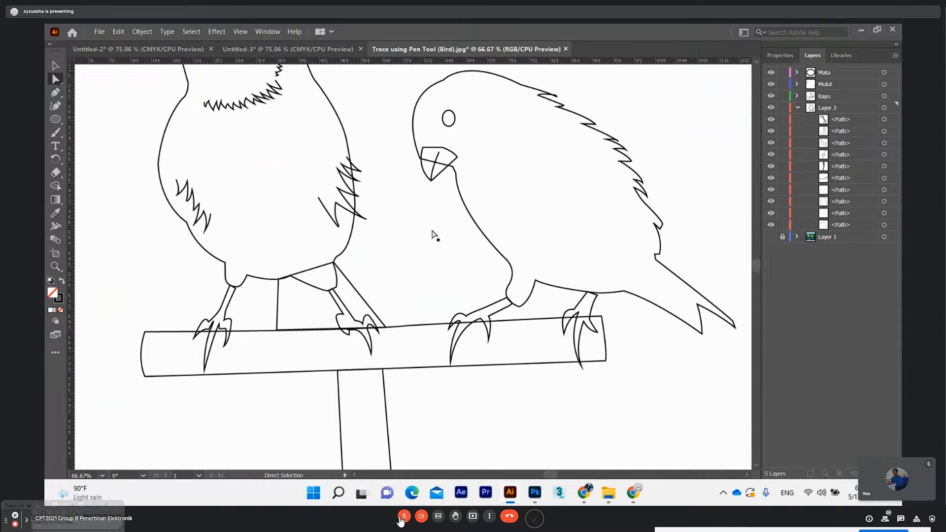
left_click(771, 237)
Move the upper corner anchor of the right bird's leg nearest its tail onto the belly outline, and collapse Layer 2
left_click(593, 298)
left_click_drag(631, 348, 501, 344)
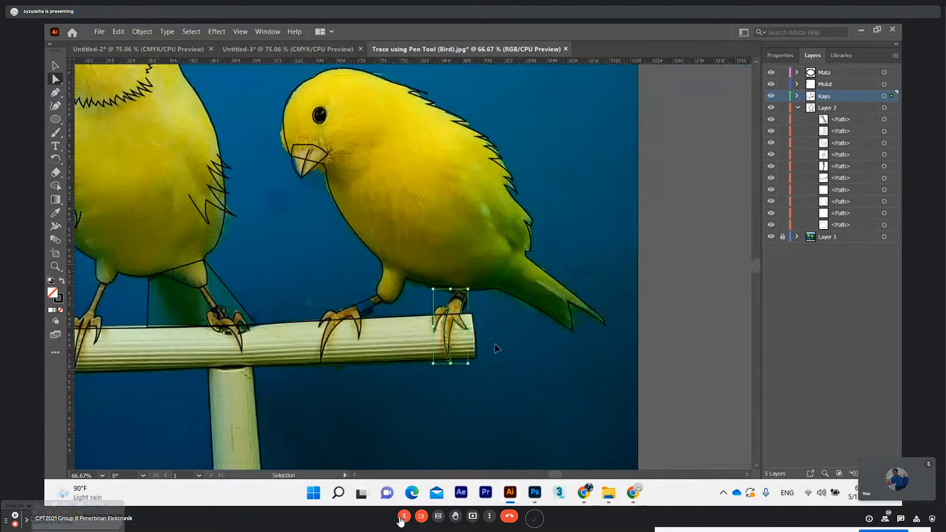
key("ctrl+plus")
key("ctrl+plus")
key("ctrl+plus")
left_click(55, 80)
left_click(426, 231)
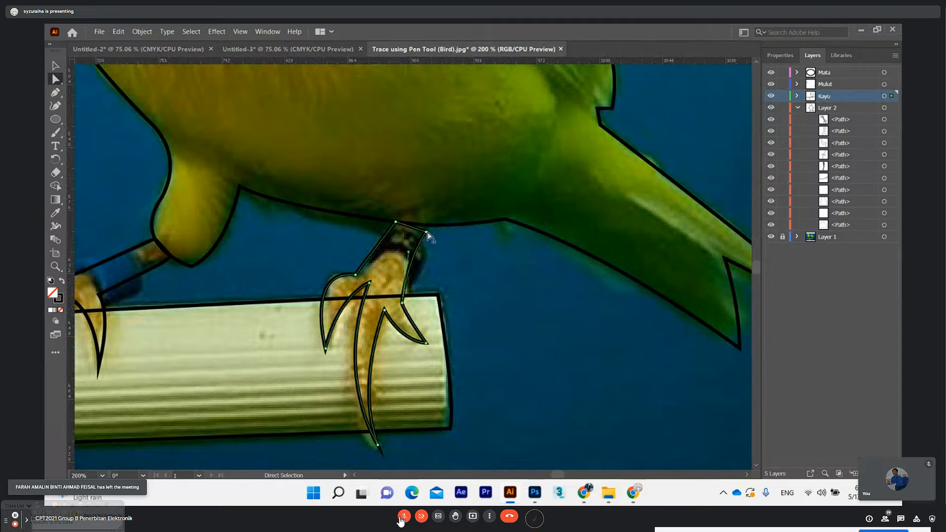
left_click_drag(426, 231, 427, 225)
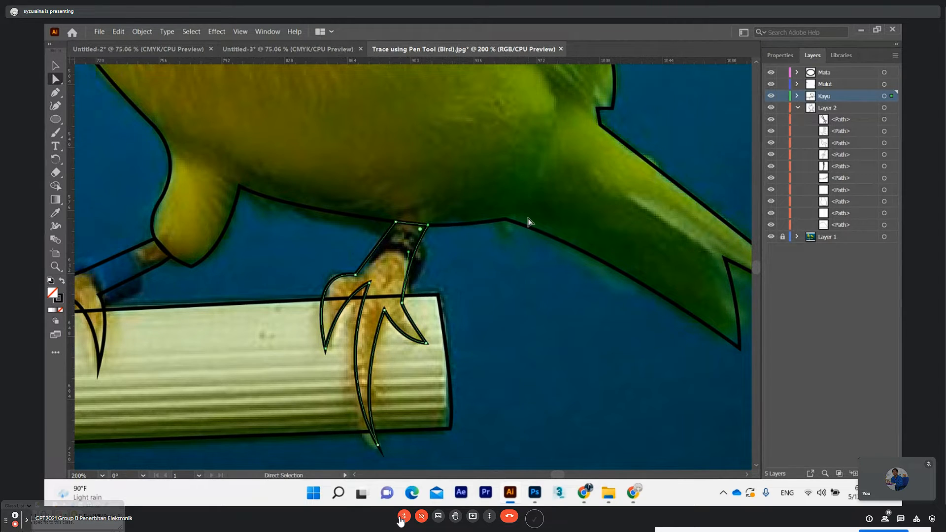
left_click(797, 108)
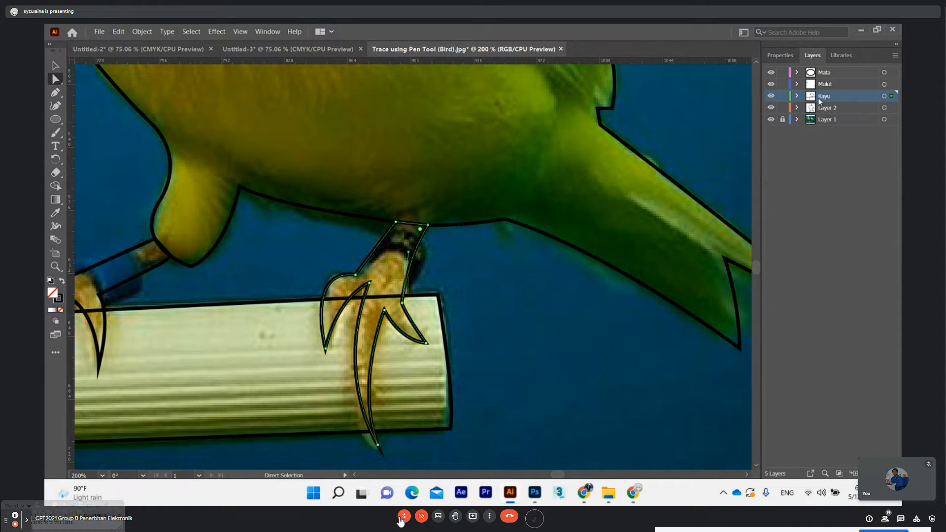
left_click(55, 65)
left_click(499, 282)
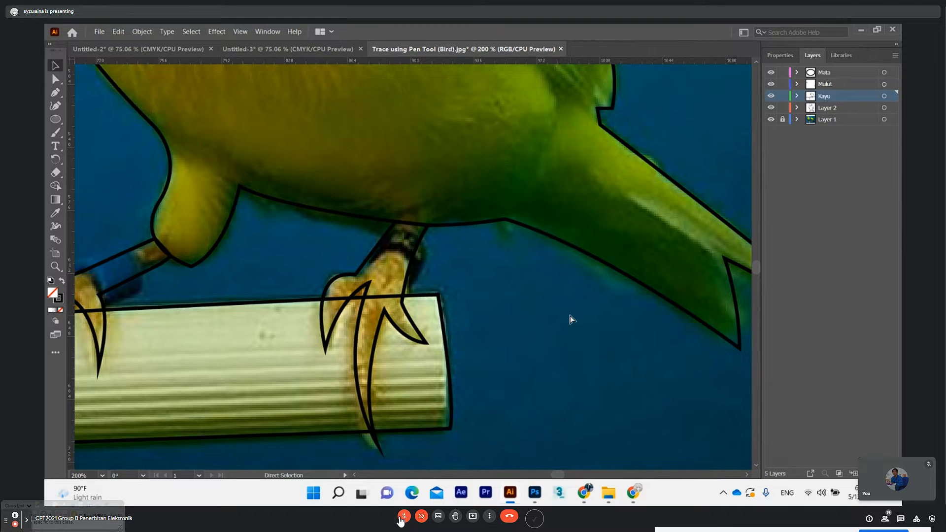
Zoom back out and review the traced outlines of both birds and the perch
key("ctrl+minus")
key("ctrl+minus")
key("ctrl+minus")
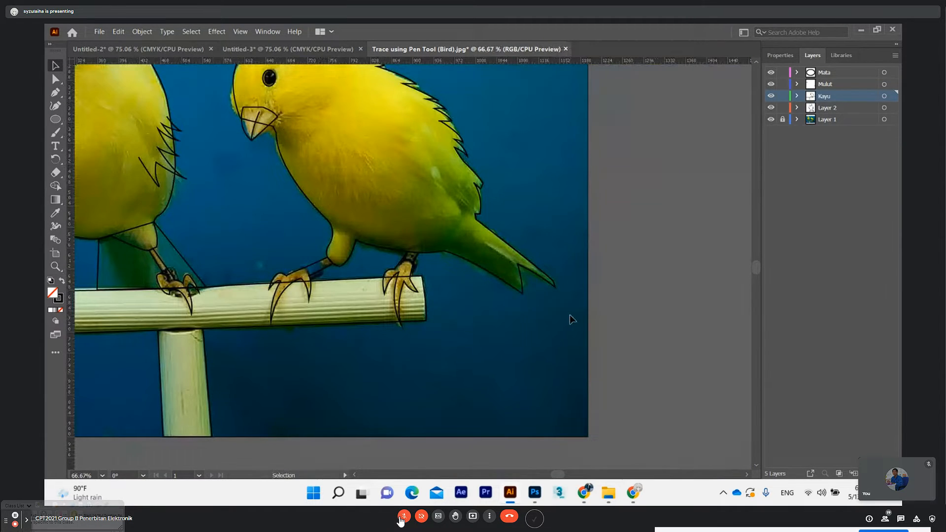
left_click_drag(558, 475, 549, 475)
scroll(465, 315, "up", 3)
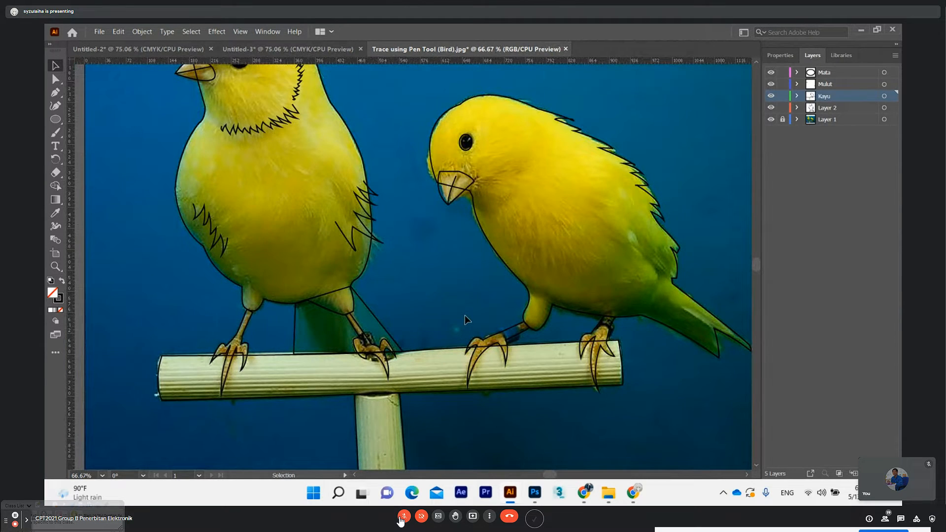
scroll(406, 359, "down", 3)
scroll(408, 364, "up", 4)
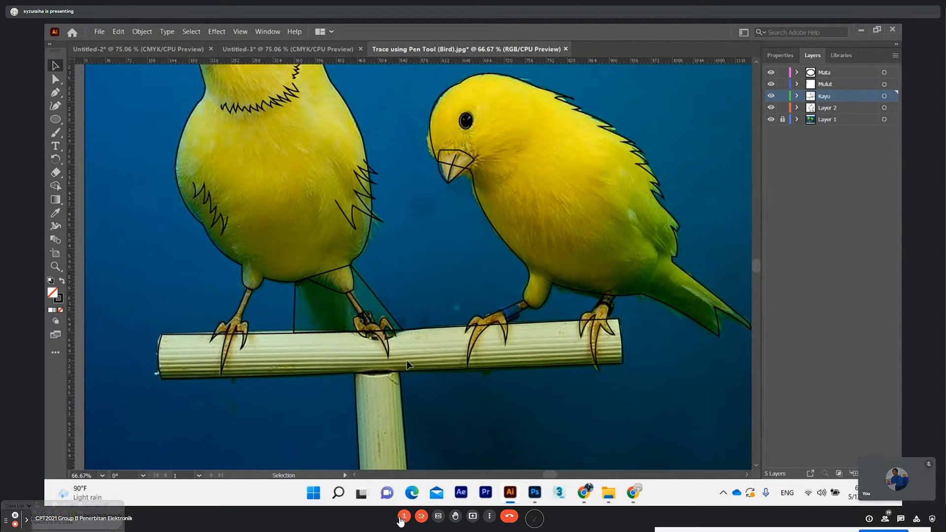
scroll(407, 359, "down", 1)
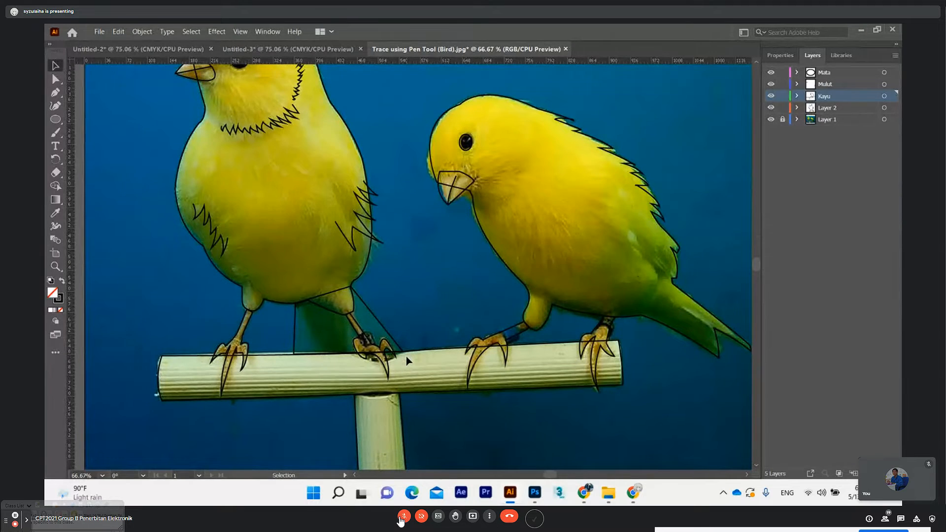
scroll(443, 286, "up", 2)
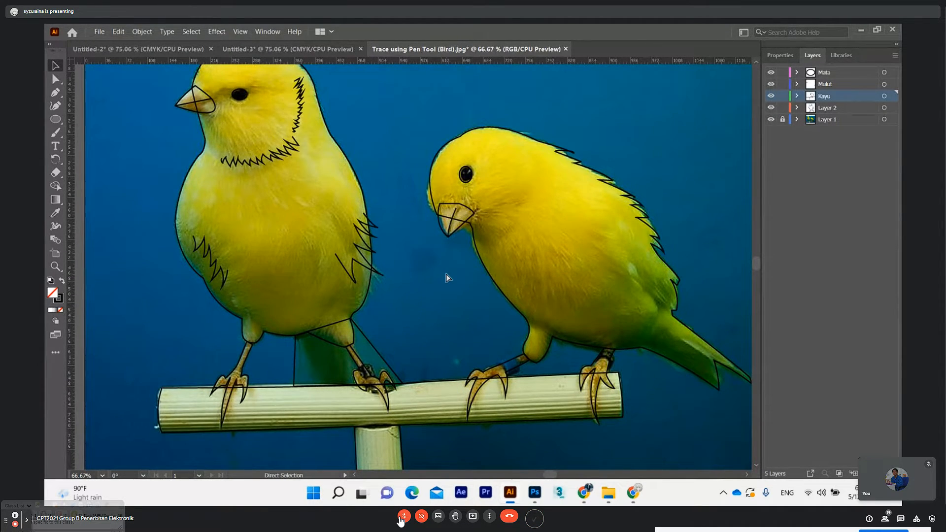
key("ctrl+1")
key("ctrl+minus")
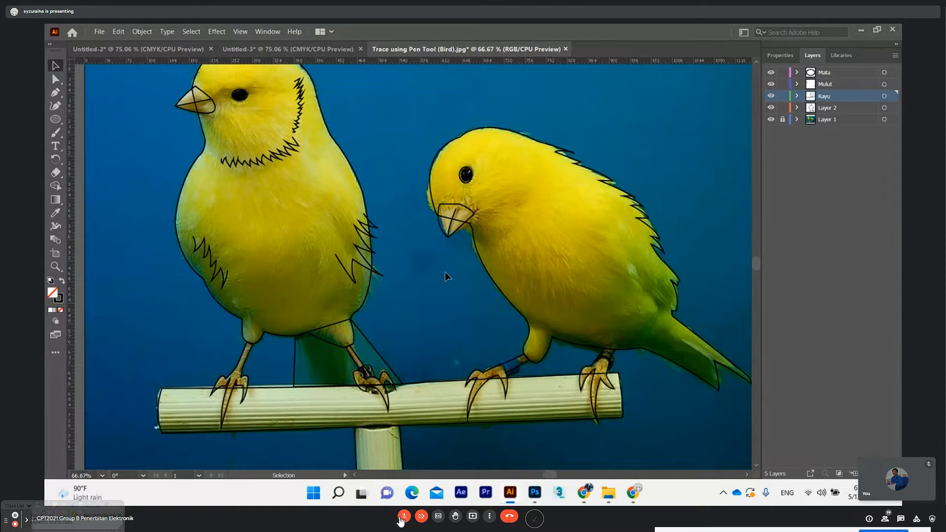
Review the outlines of both birds, selecting the left bird's beak path to check its properties
scroll(411, 309, "up", 3)
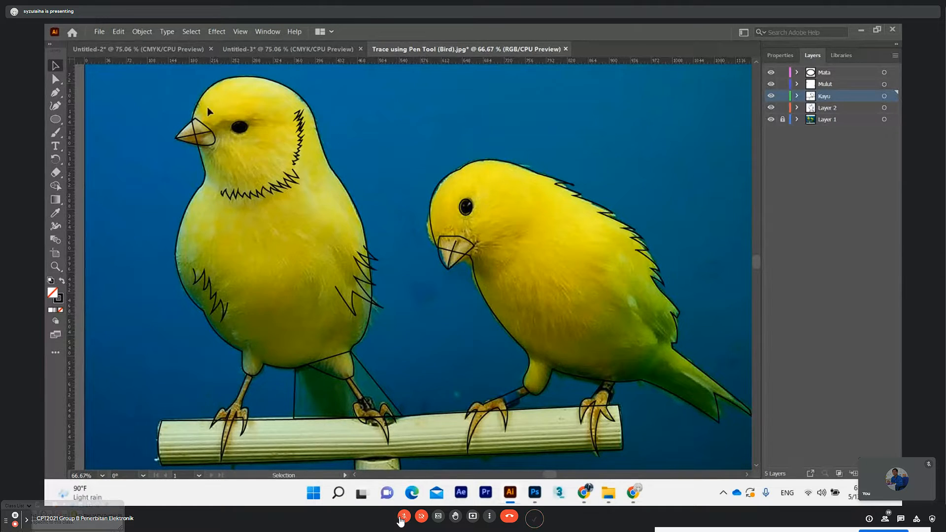
left_click(208, 132)
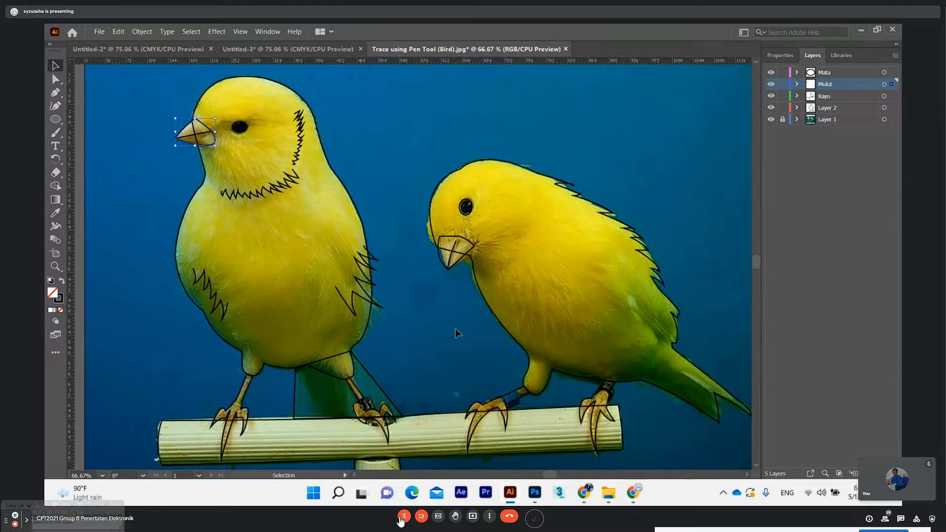
left_click(781, 55)
left_click(803, 58)
left_click(90, 84)
scroll(692, 303, "down", 2)
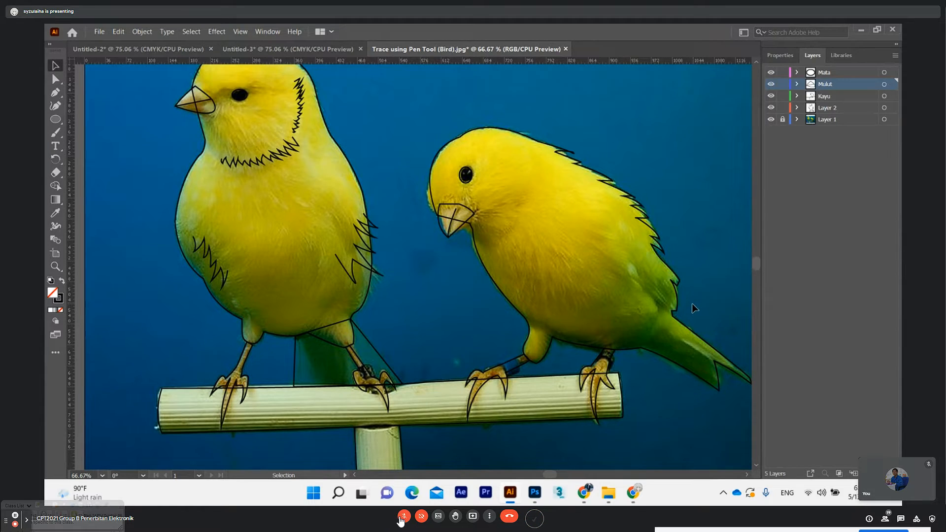
scroll(692, 304, "up", 1)
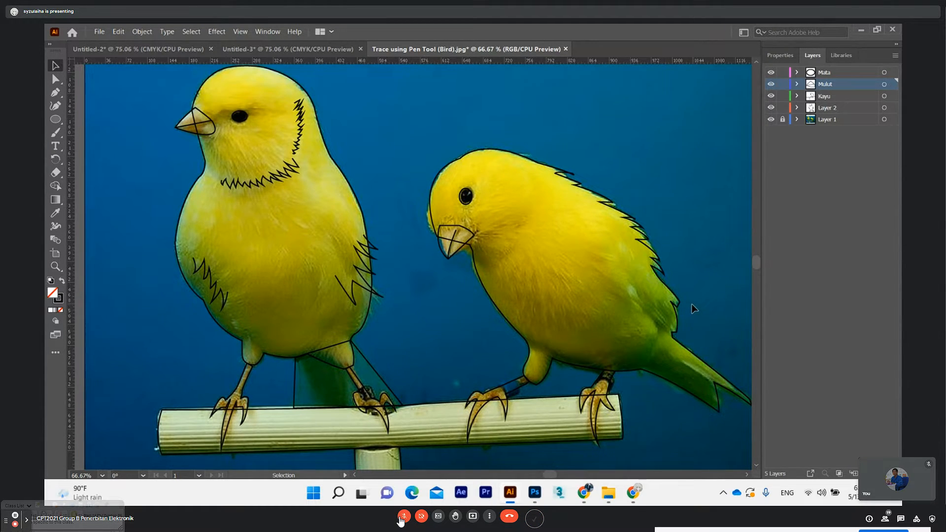
scroll(692, 304, "up", 1)
scroll(693, 309, "down", 1)
left_click_drag(757, 262, 755, 258)
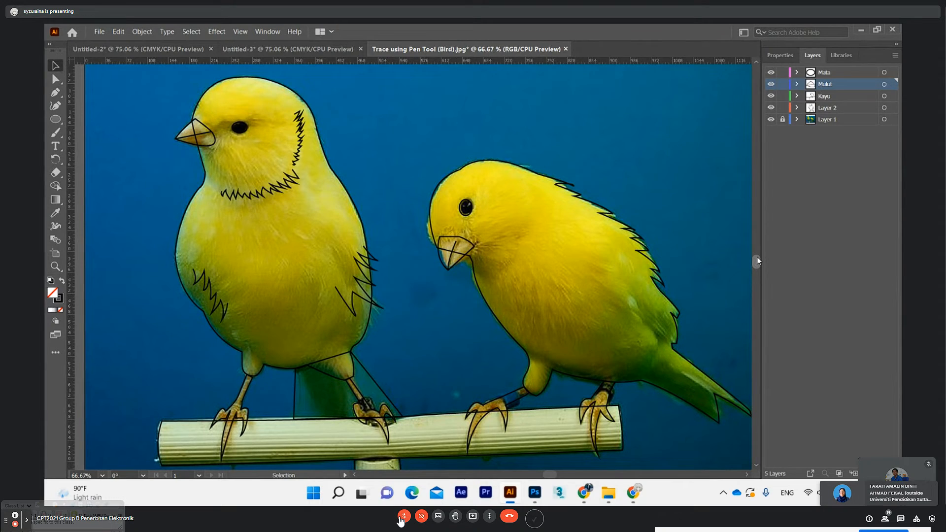
Adjust the zigzag feather lines along the left bird's cheek and throat so they follow the edge of its face
left_click_drag(299, 141, 303, 142)
left_click_drag(260, 195, 256, 192)
left_click_drag(297, 167, 306, 148)
left_click(345, 156)
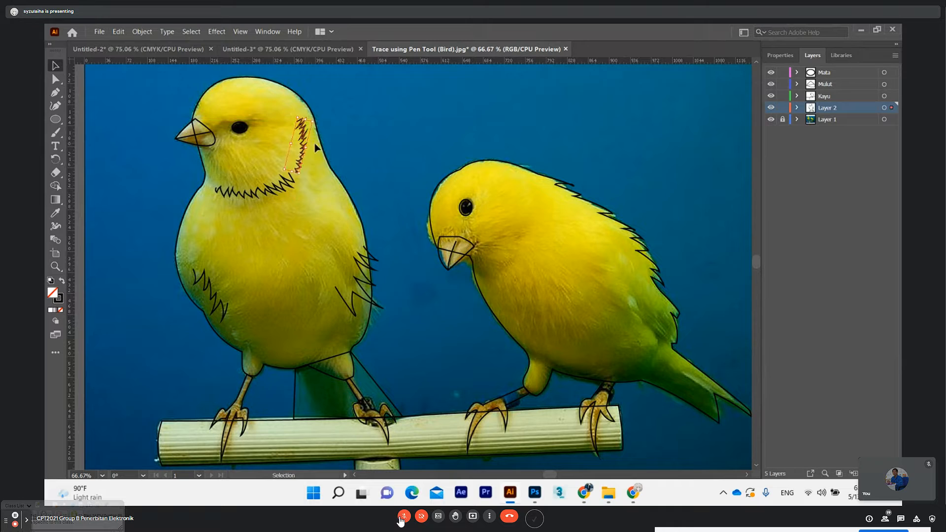
left_click(377, 146)
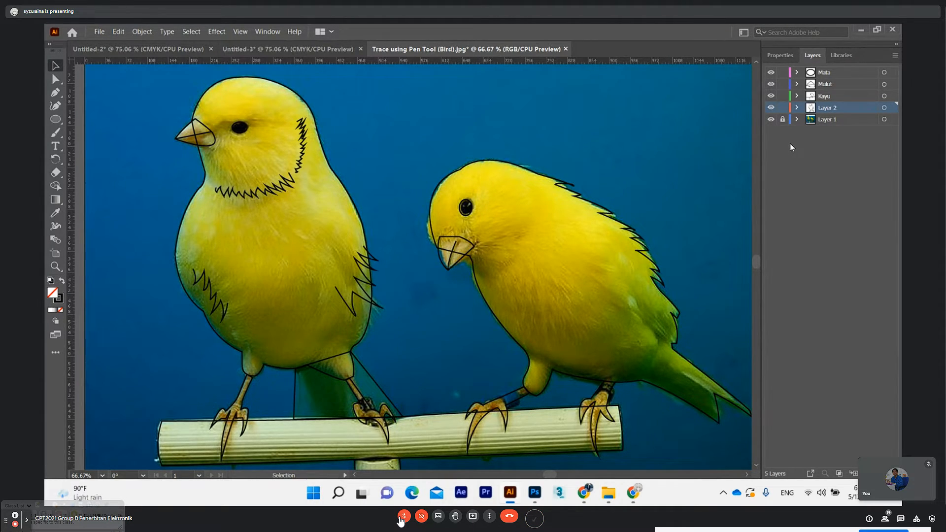
Check the stroke properties of the zigzag feather line on the left bird's throat
left_click(277, 204)
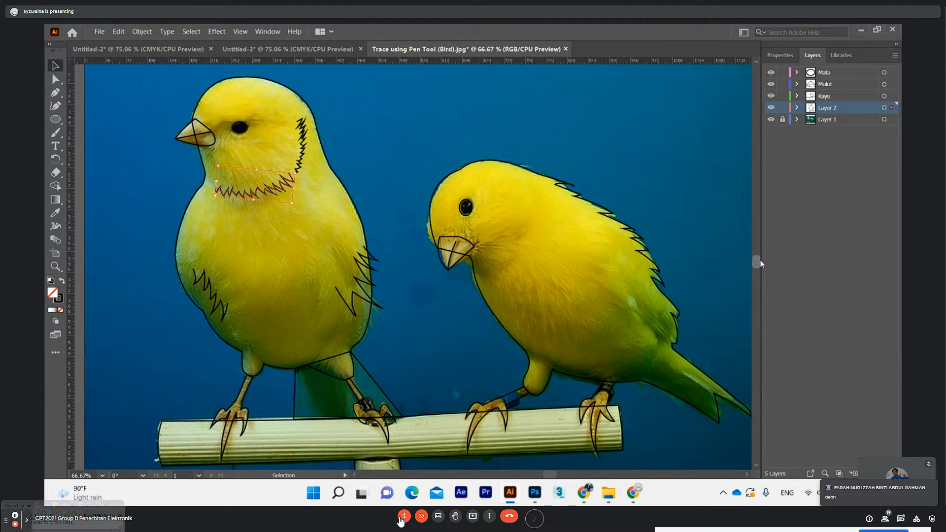
left_click_drag(758, 260, 758, 262)
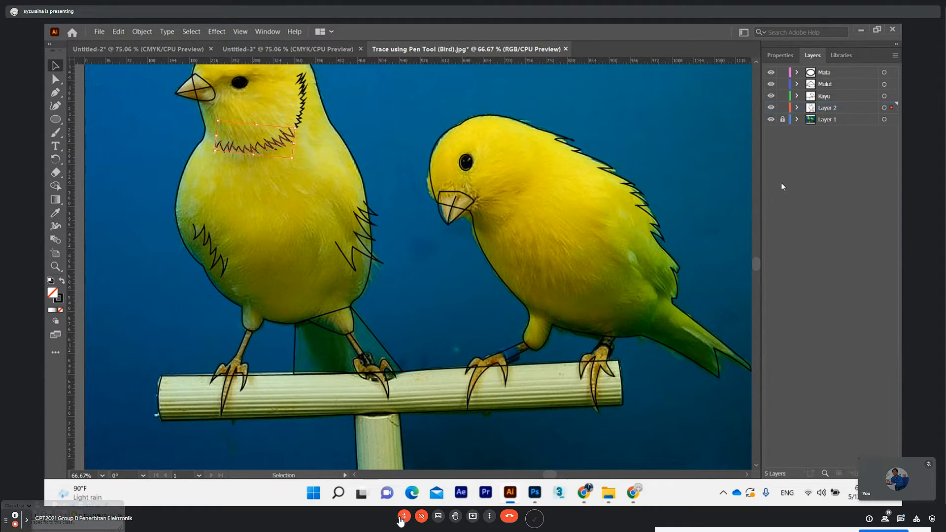
left_click(787, 56)
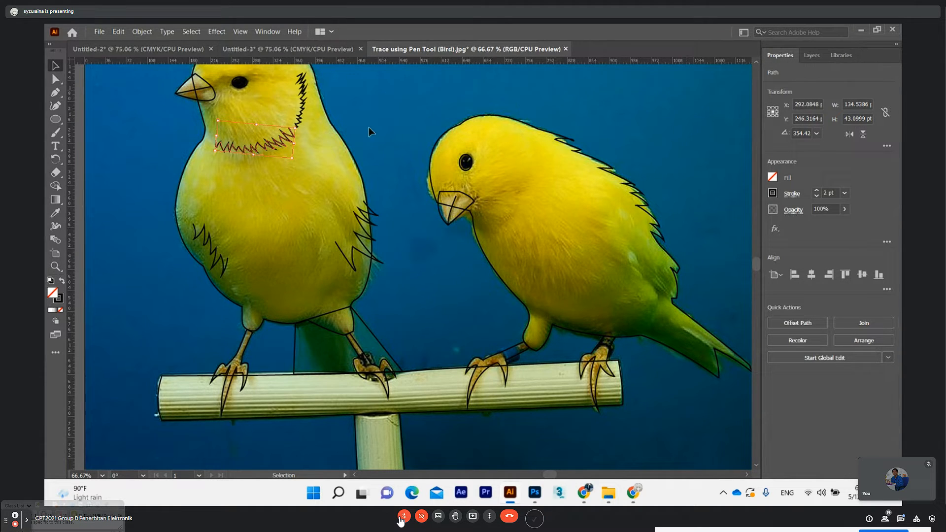
scroll(445, 150, "up", 2)
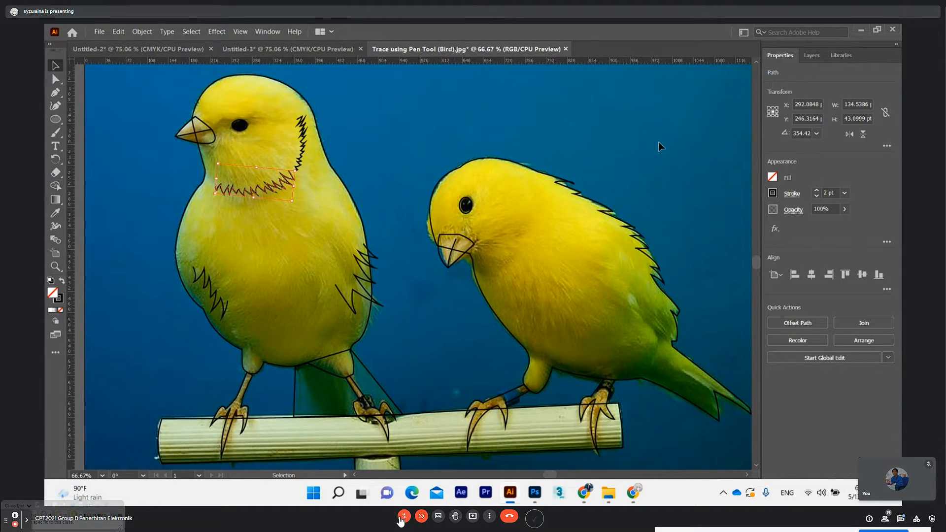
left_click(659, 142)
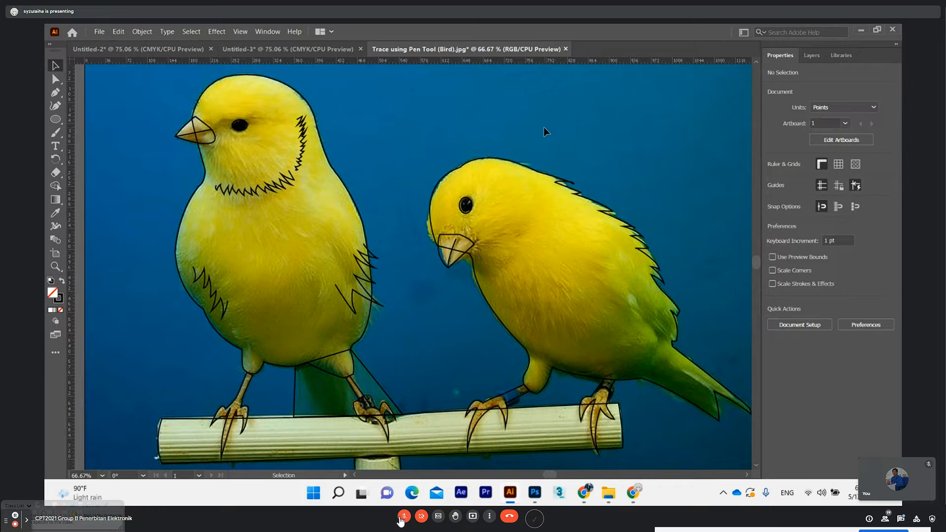
Examine the traced feather lines, left bird's body outline and perch for completeness
scroll(543, 137, "down", 3)
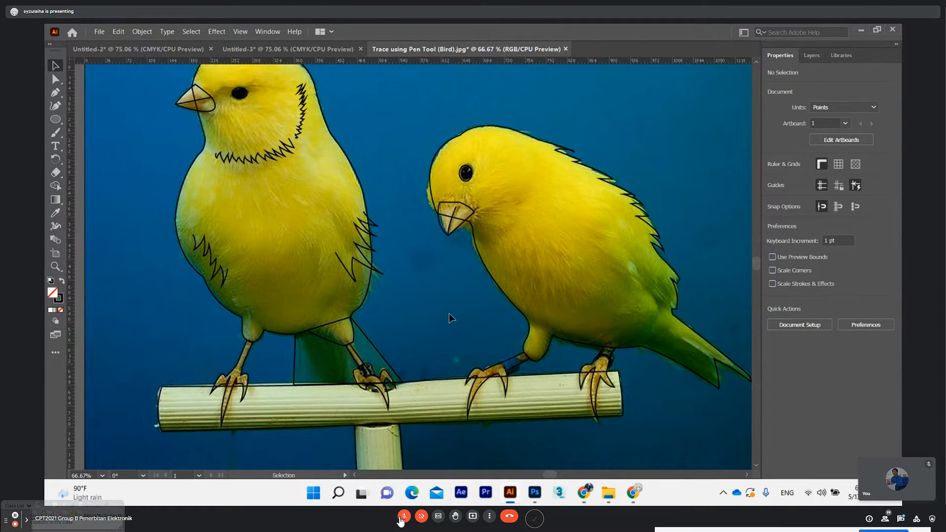
scroll(448, 314, "up", 1)
scroll(456, 320, "up", 1)
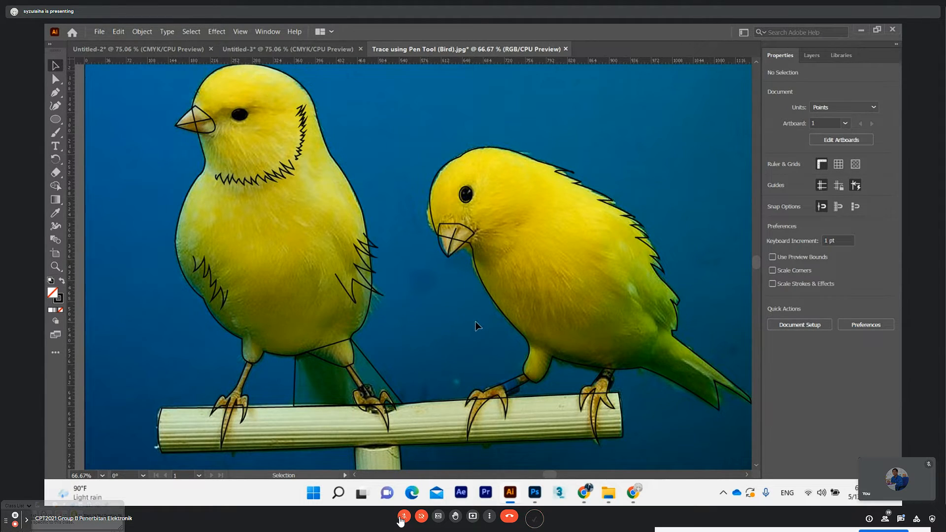
left_click(812, 56)
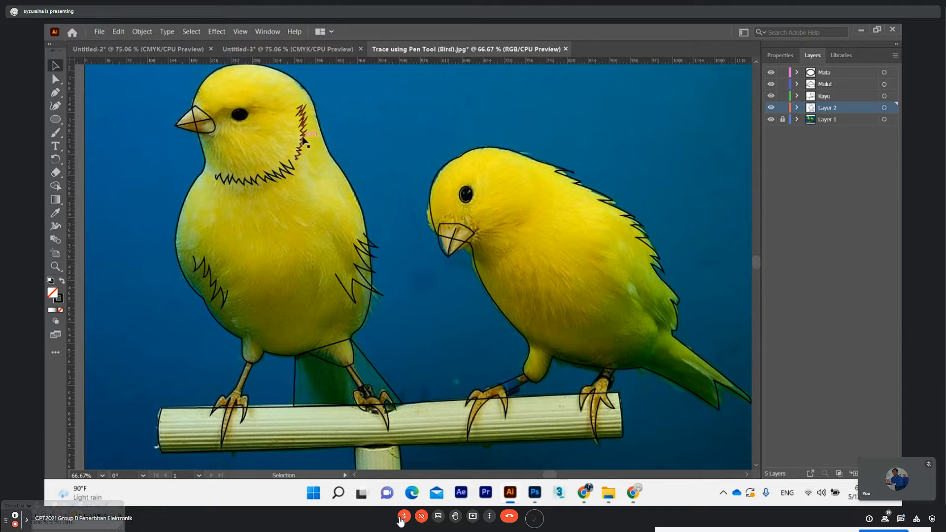
left_click(319, 122)
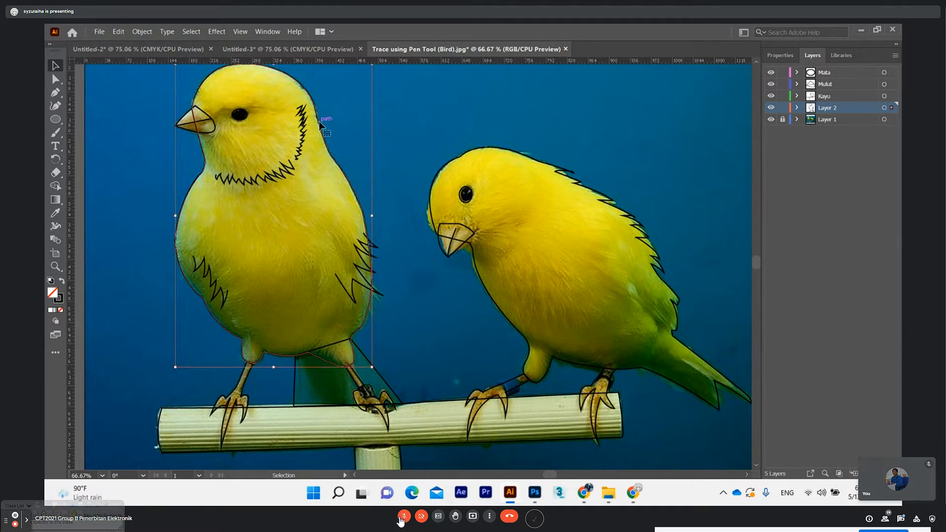
left_click(121, 115)
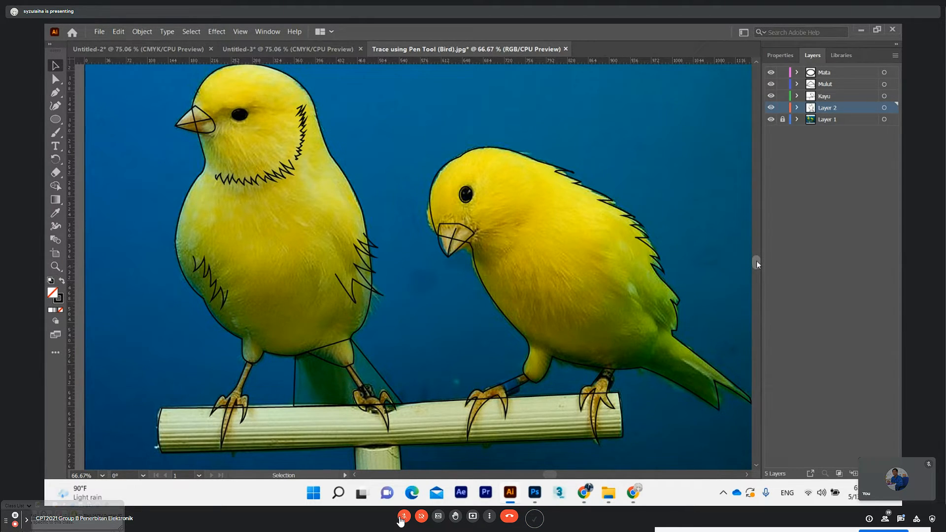
left_click_drag(757, 265, 757, 265)
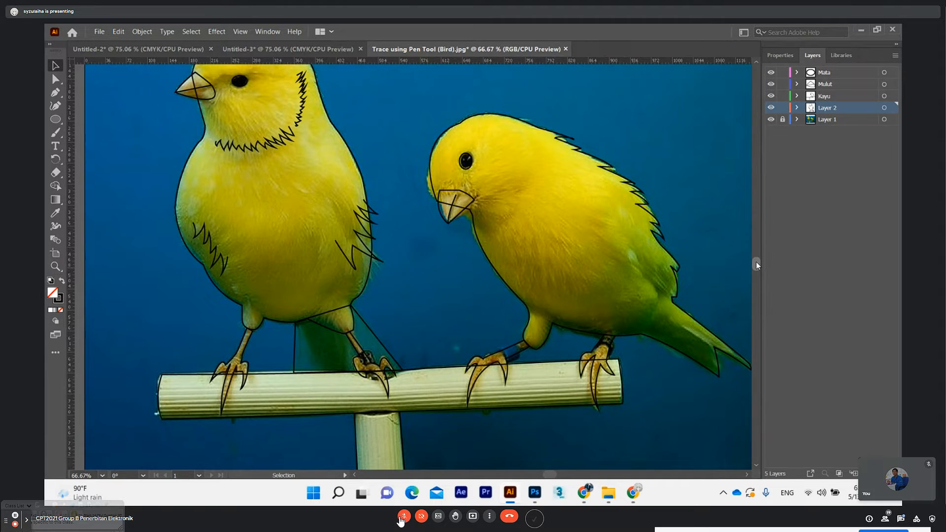
scroll(380, 251, "up", 1)
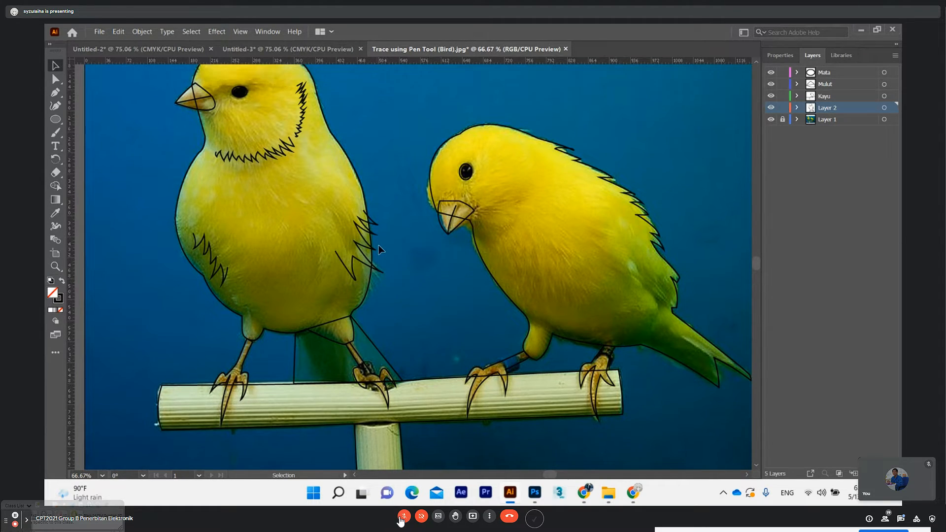
scroll(363, 256, "up", 1)
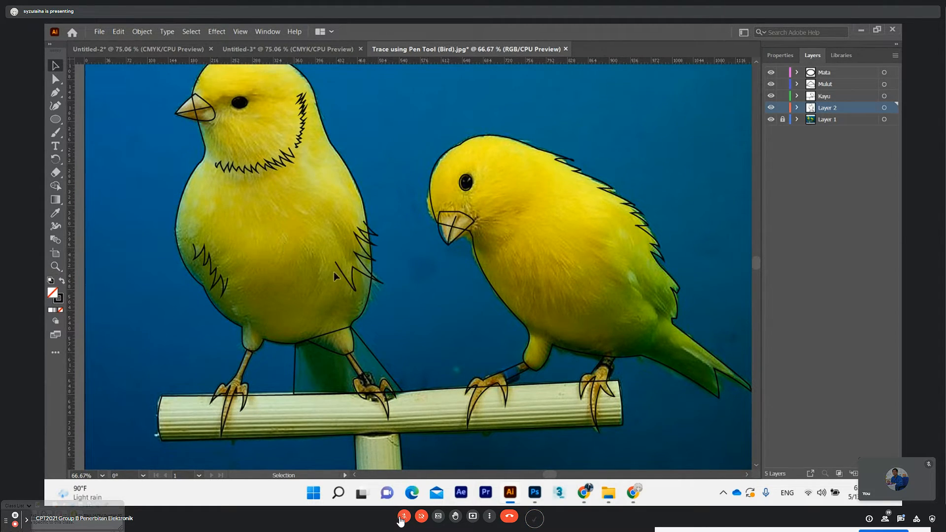
Select all the traced paths of the birds and perch, and display their shared stroke settings
key("a")
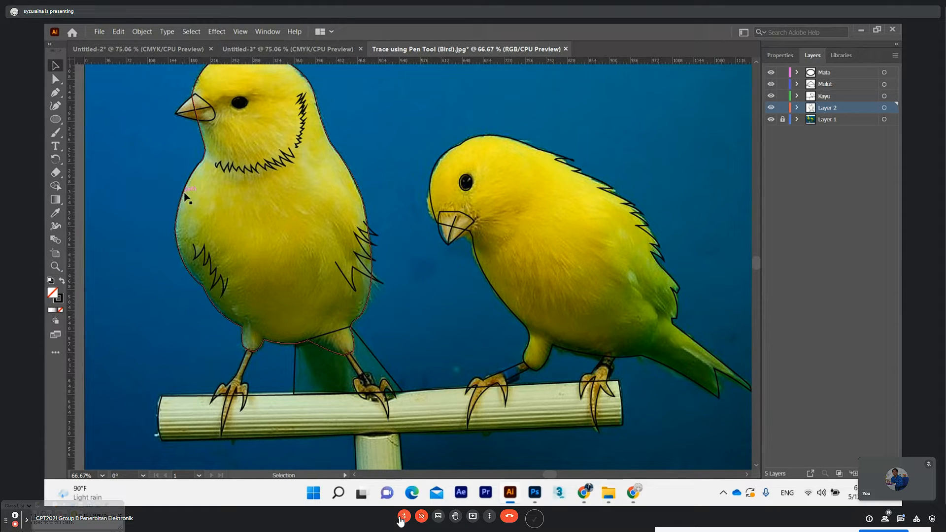
key("ctrl+a")
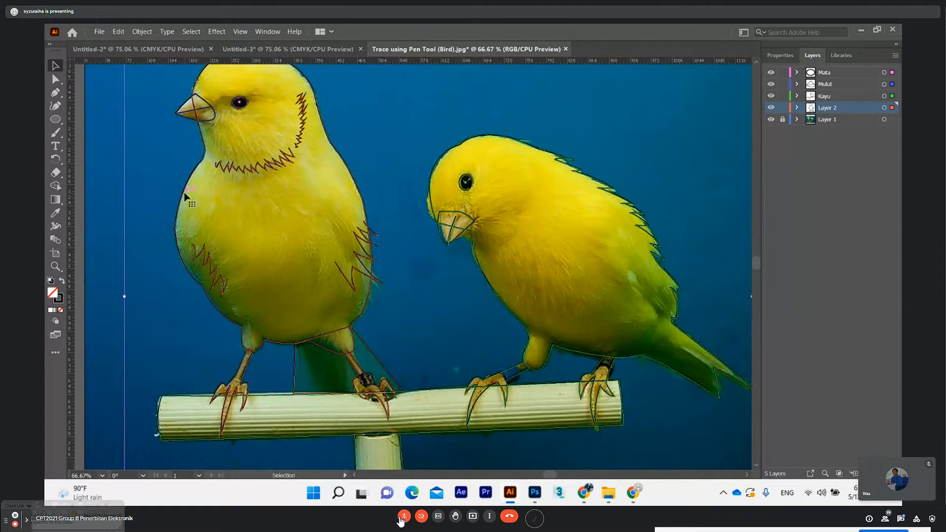
key("ctrl+minus")
key("ctrl+minus")
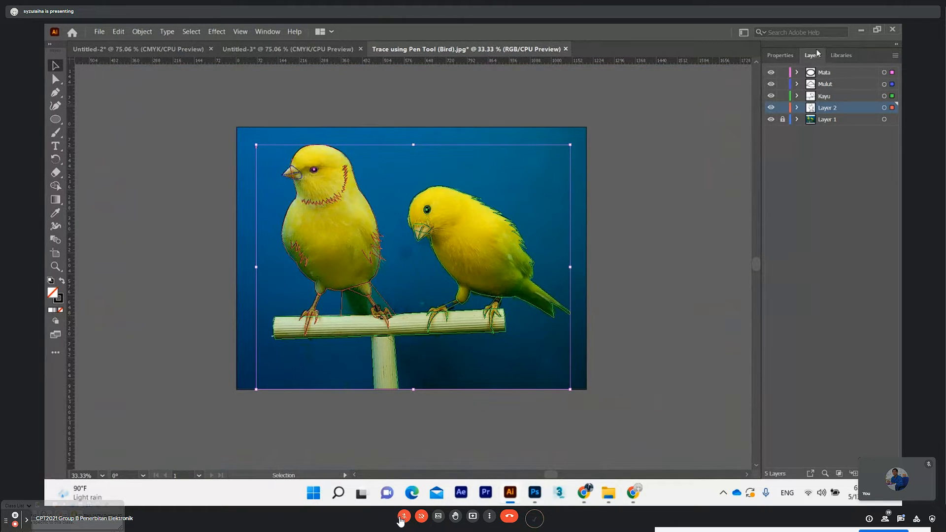
left_click(789, 58)
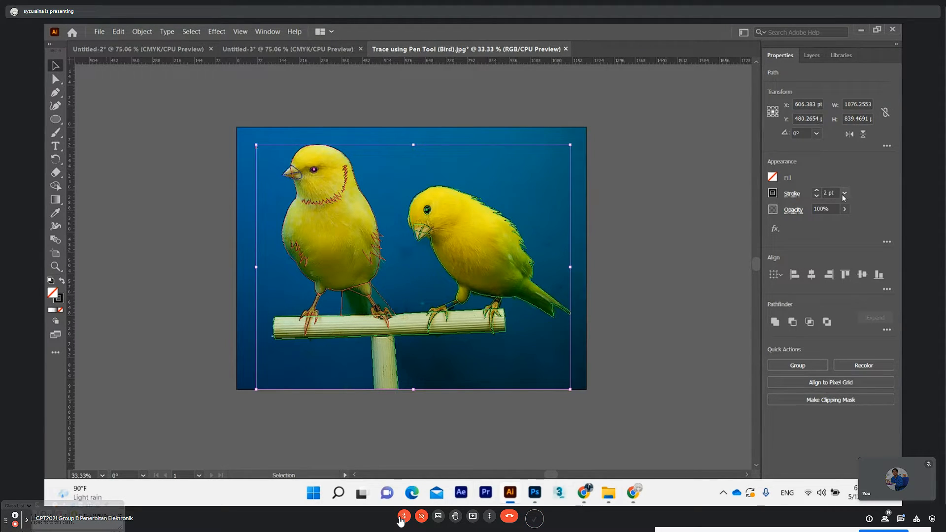
Try a 7 pt stroke weight on all the selected paths
left_click(817, 191)
left_click(816, 191)
left_click(817, 191)
left_click(816, 191)
left_click(816, 190)
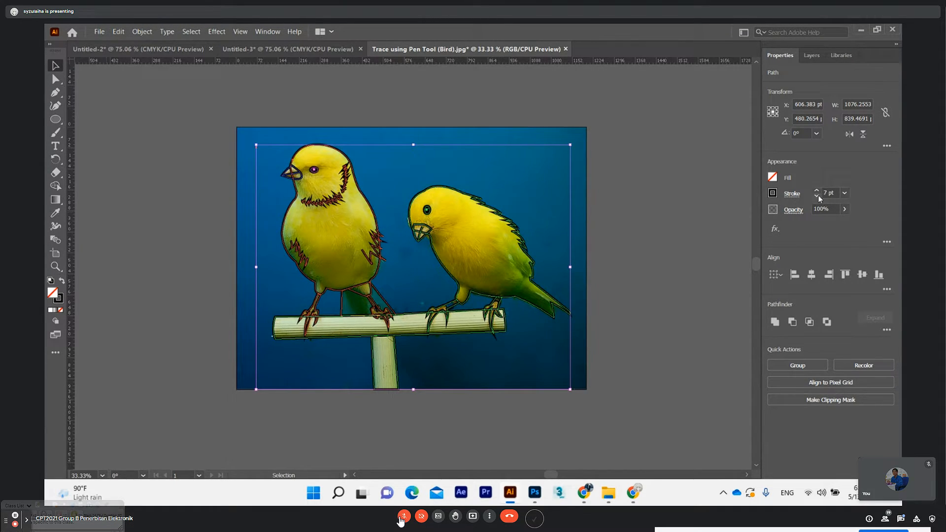
Set the stroke weight of all the selected bird and perch paths to 3 pt
left_click(817, 196)
left_click(817, 196)
left_click(817, 197)
left_click(817, 196)
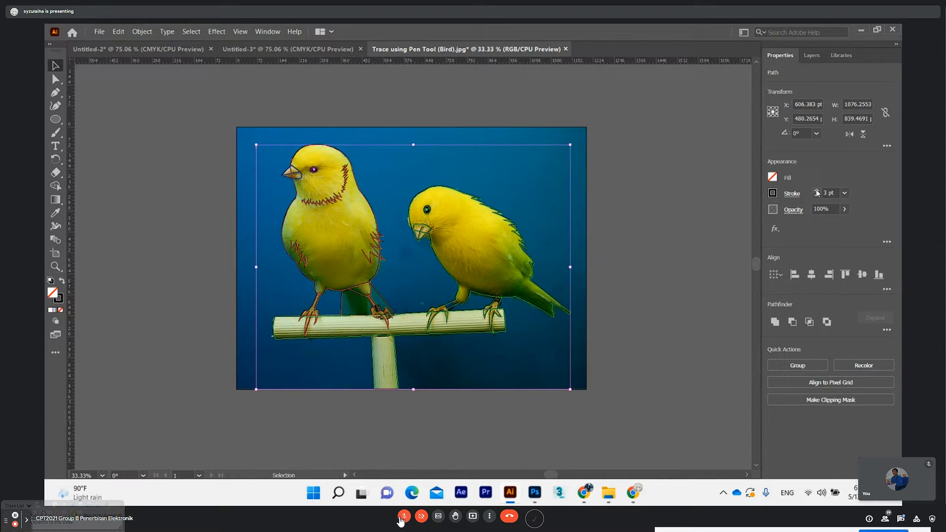
left_click(817, 192)
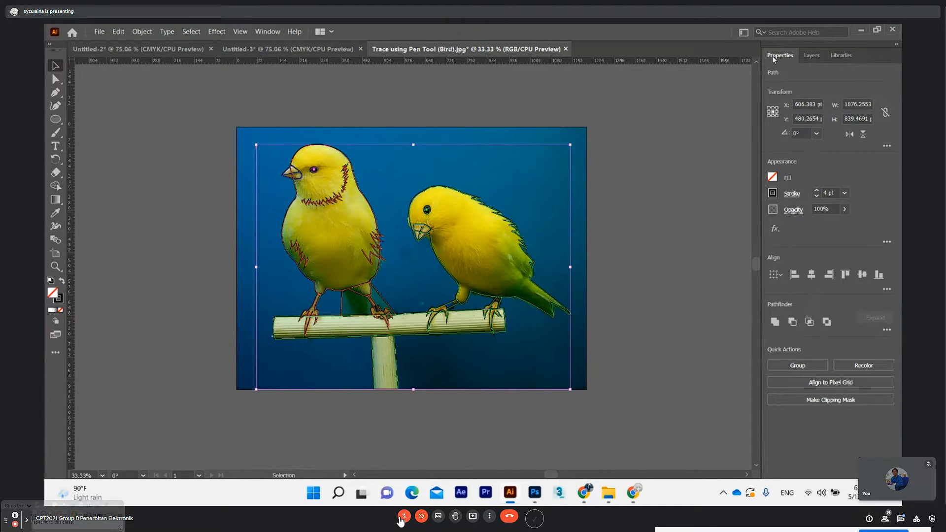
left_click(817, 196)
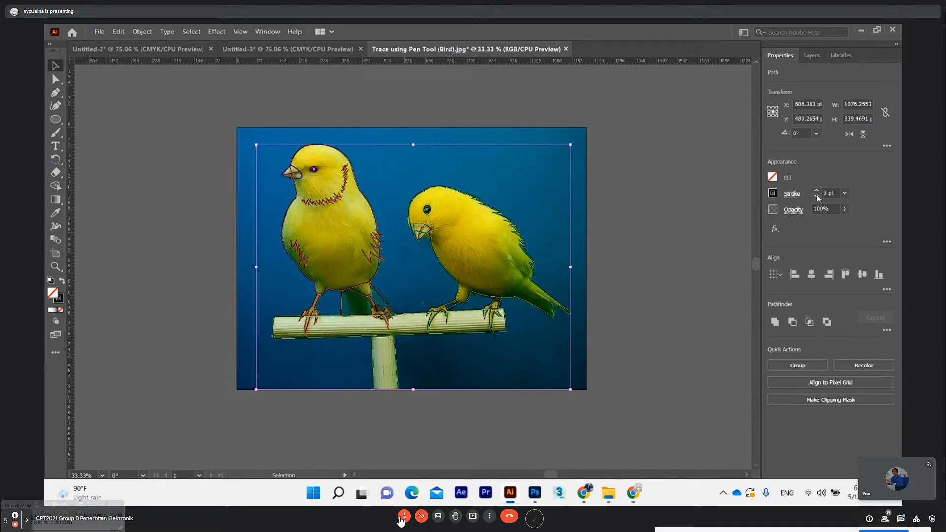
left_click(818, 196)
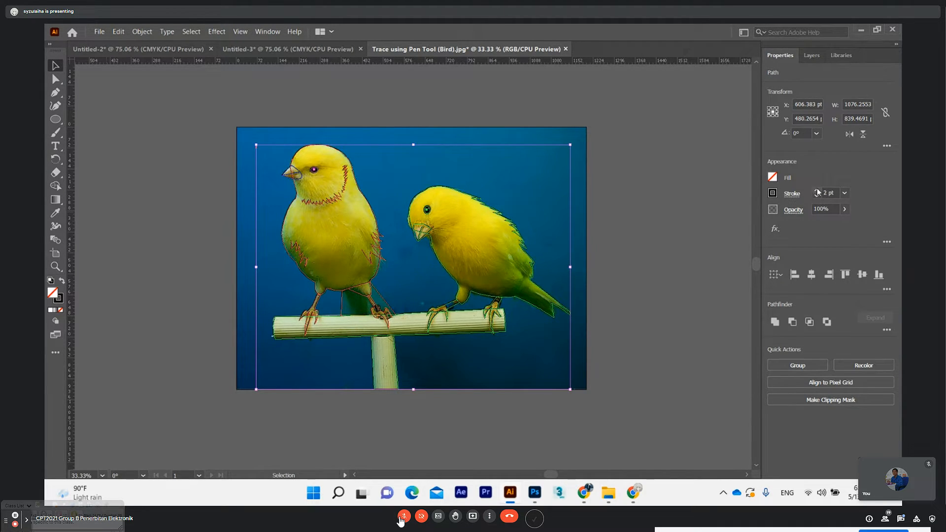
left_click(817, 191)
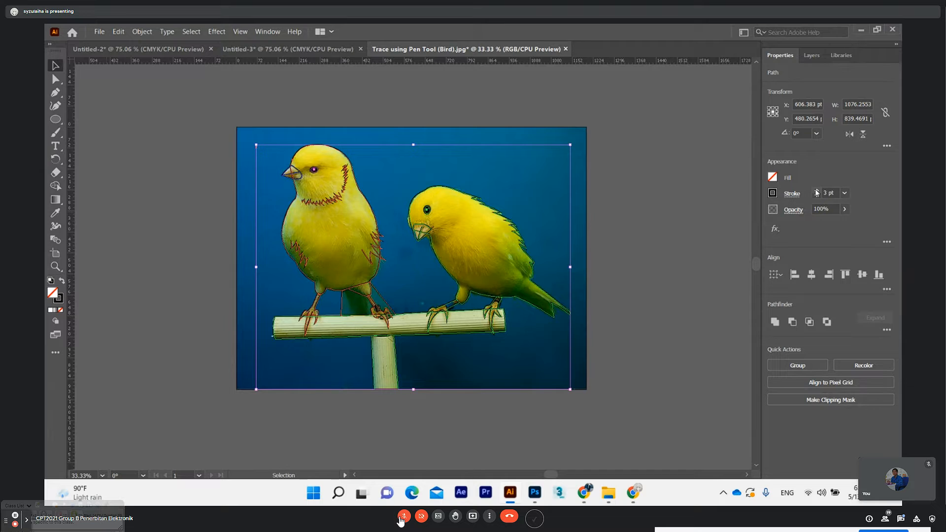
left_click(812, 55)
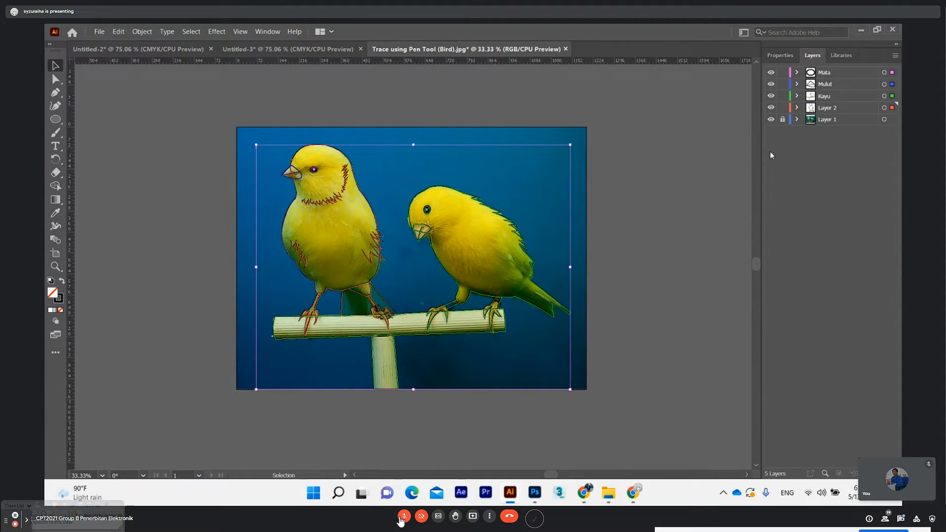
Hide the Layer 1 photo so only the traced line art of the birds and perch shows
key("a")
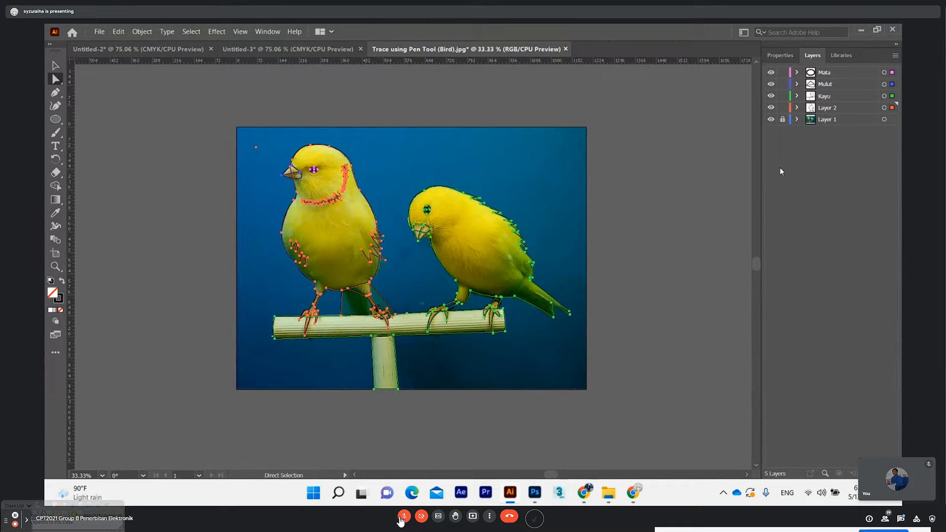
key("ctrl+plus")
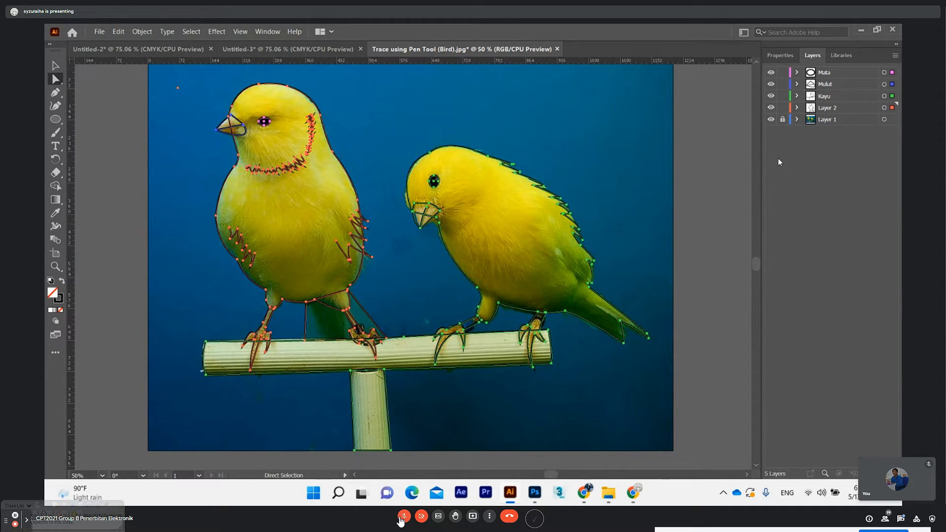
left_click(787, 58)
left_click(812, 56)
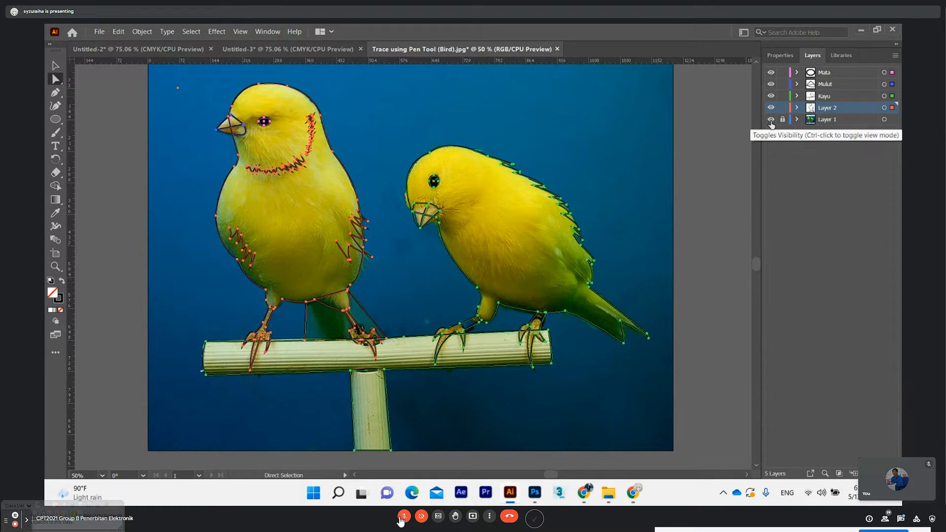
left_click(771, 120)
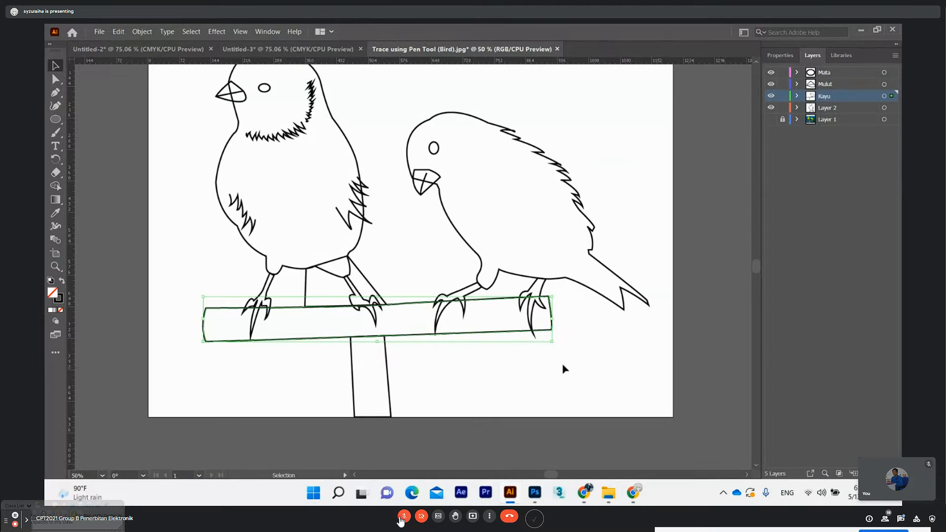
left_click_drag(758, 267, 758, 264)
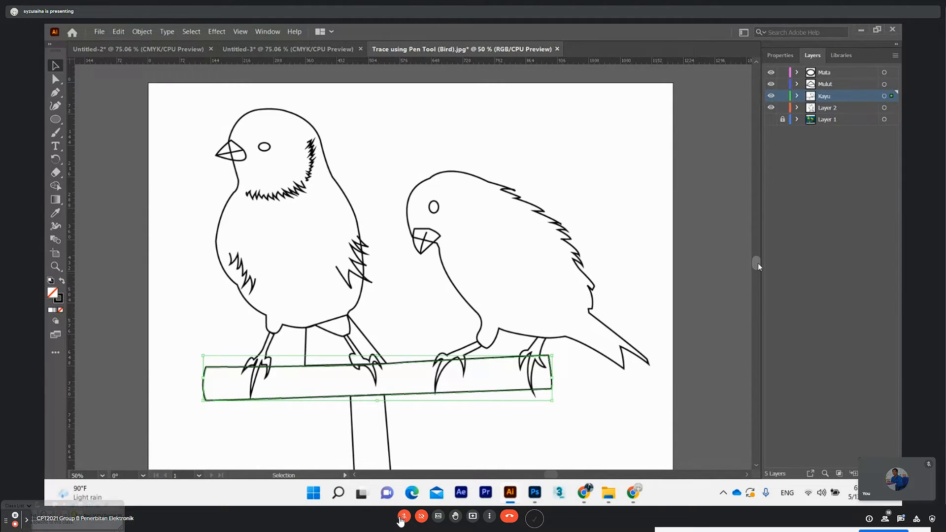
left_click_drag(758, 263, 758, 265)
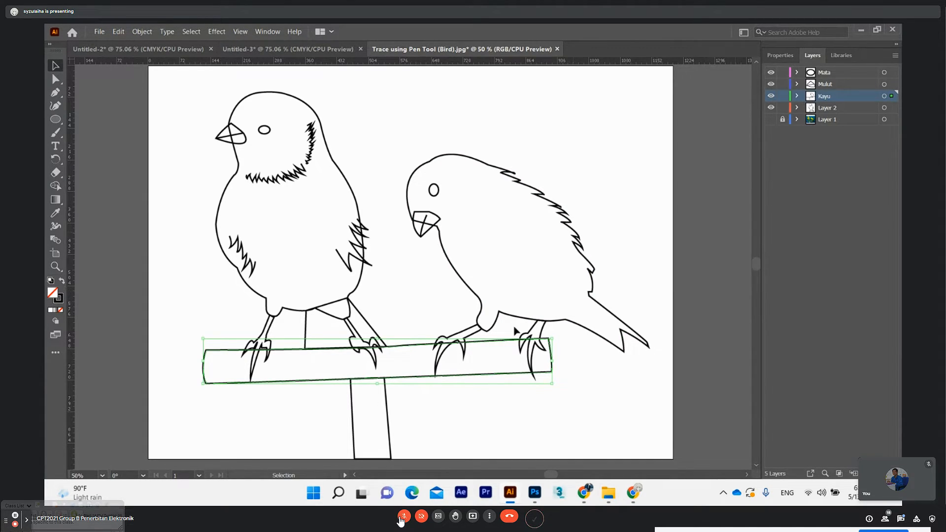
scroll(755, 265, "down", 1)
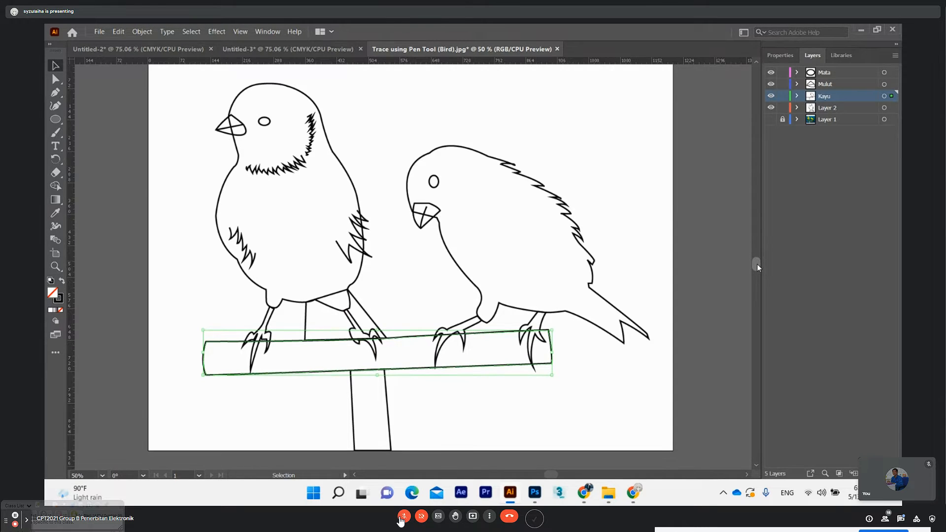
scroll(757, 268, "down", 1)
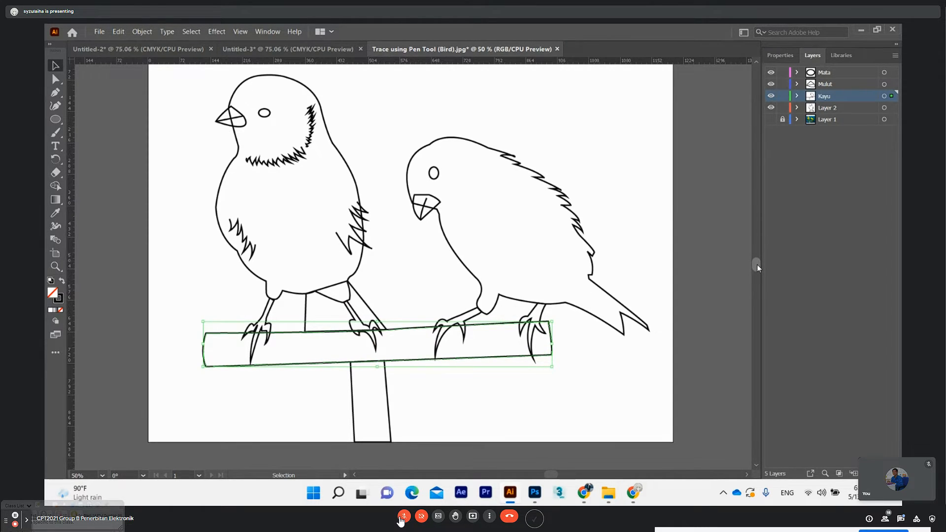
scroll(758, 267, "up", 1)
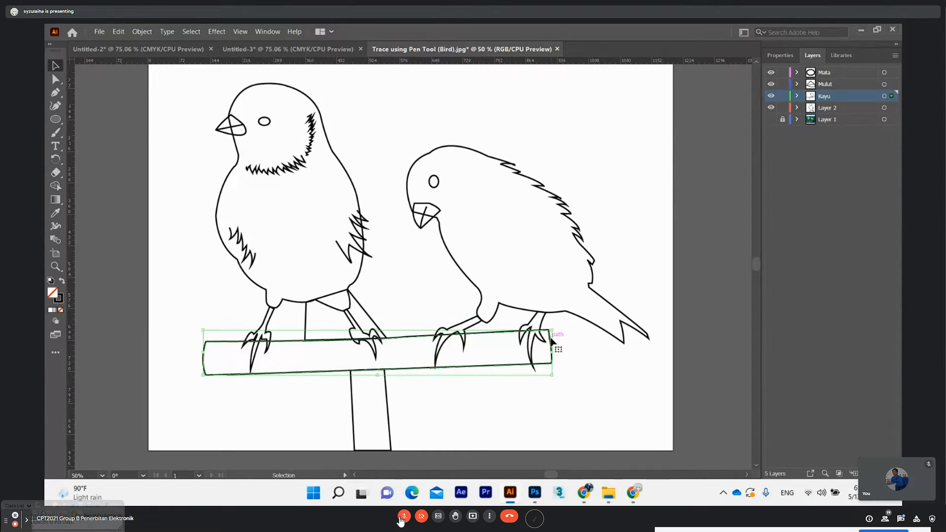
Fill the horizontal perch bar with a dark brown of hue 35°
left_click(339, 165)
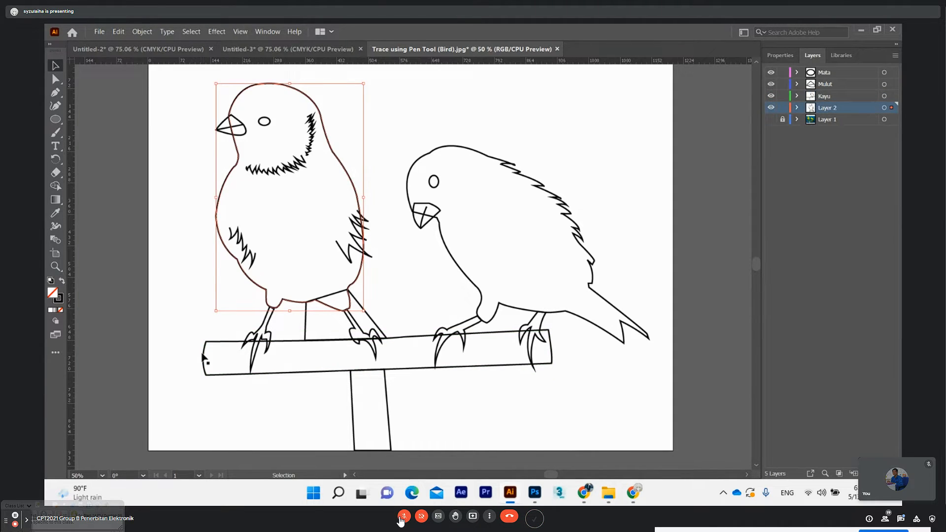
left_click(414, 339)
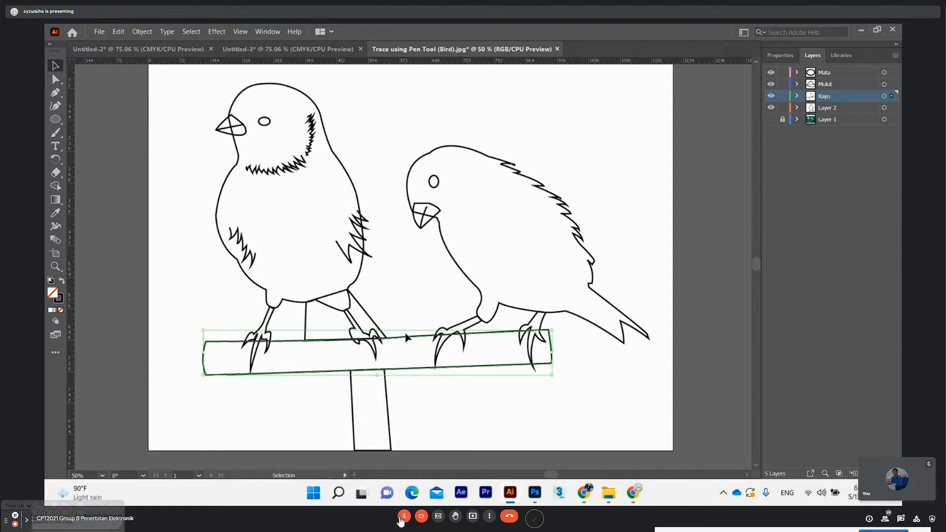
scroll(408, 337, "down", 1)
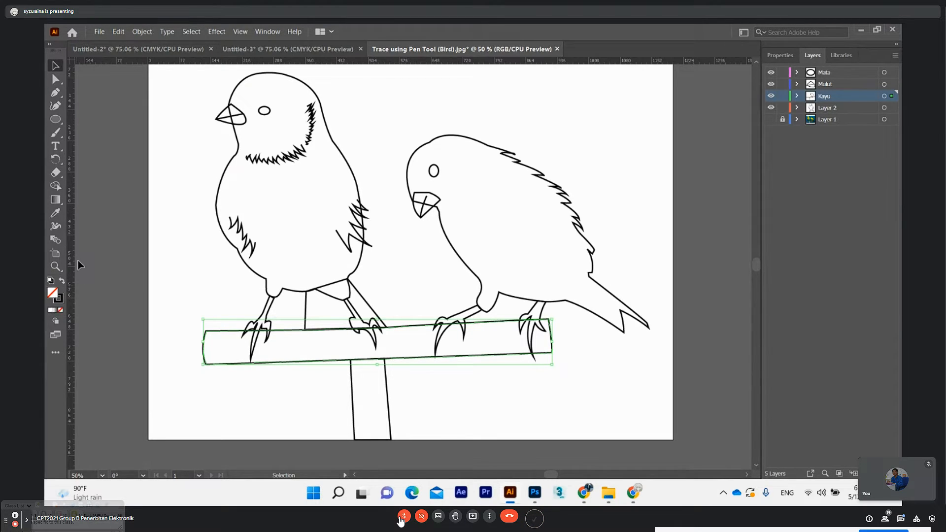
double_click(53, 293)
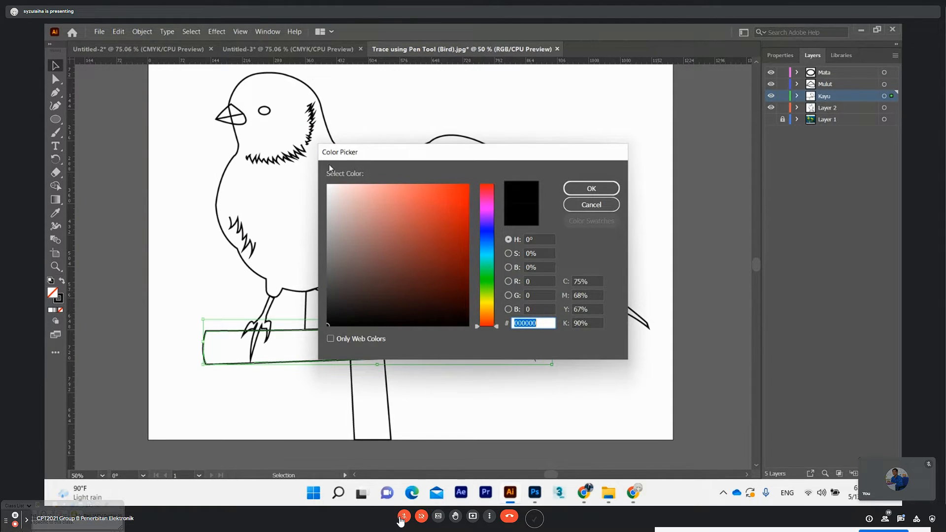
left_click_drag(438, 155, 540, 86)
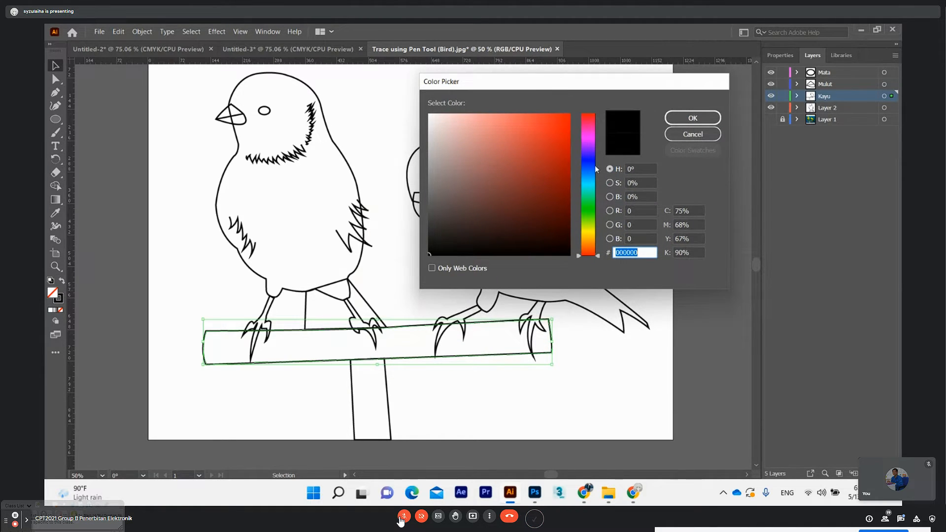
left_click(590, 242)
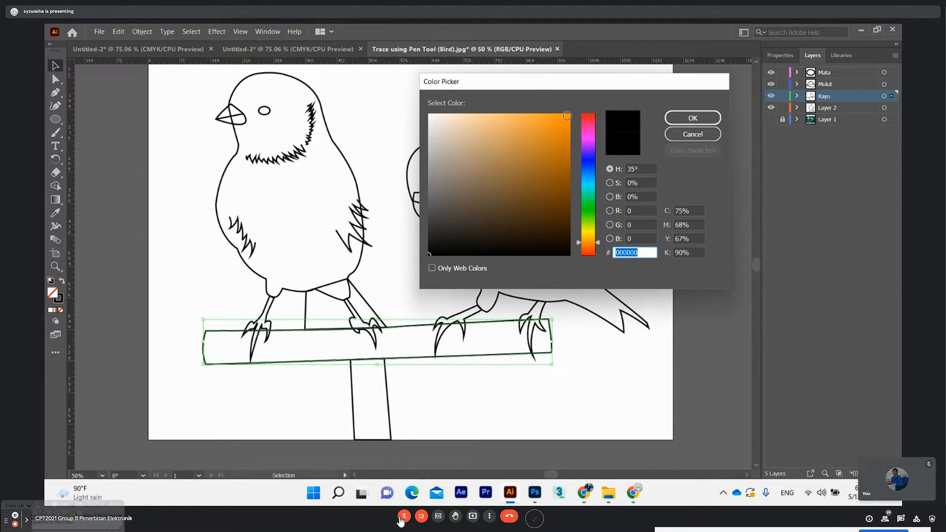
left_click_drag(566, 135, 570, 179)
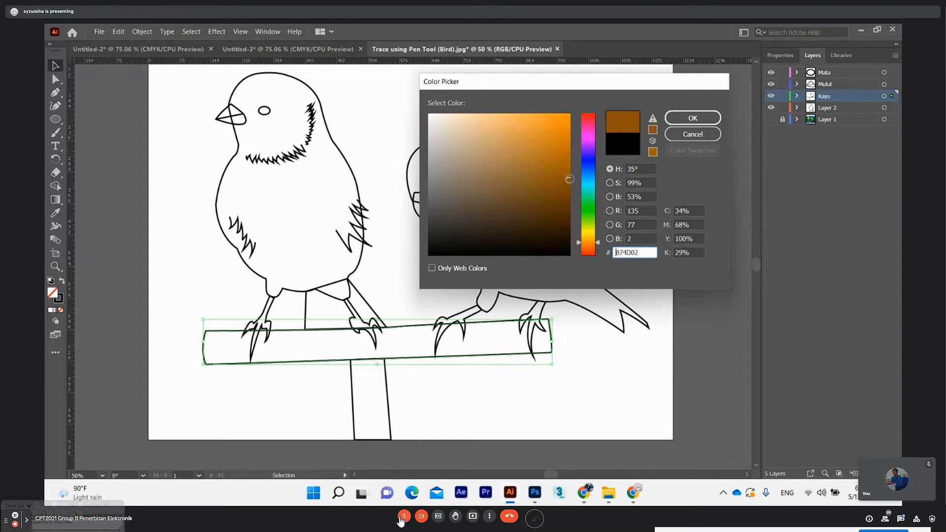
left_click_drag(569, 180, 569, 196)
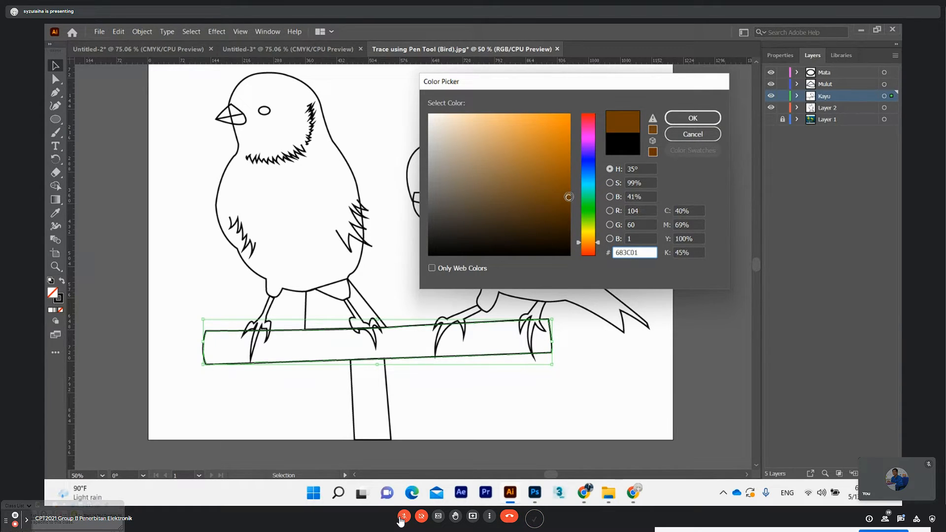
left_click_drag(569, 199, 568, 200)
left_click(678, 119)
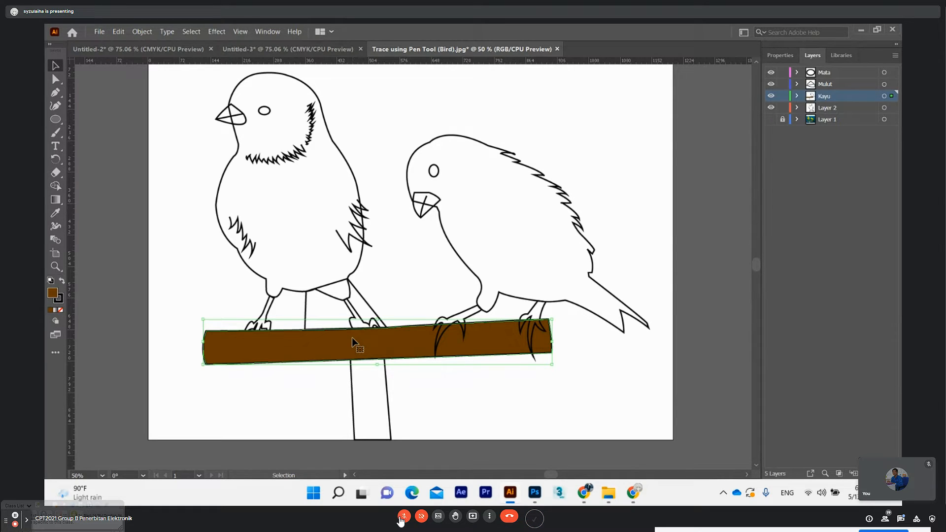
Fill the perch's vertical post with the same brown, sampled from the horizontal bar with the Eyedropper
left_click(386, 383)
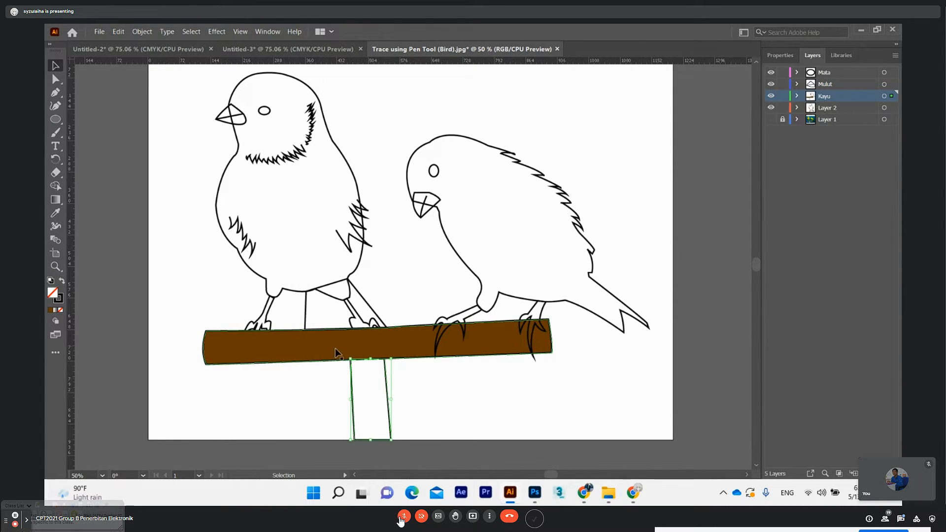
left_click(56, 214)
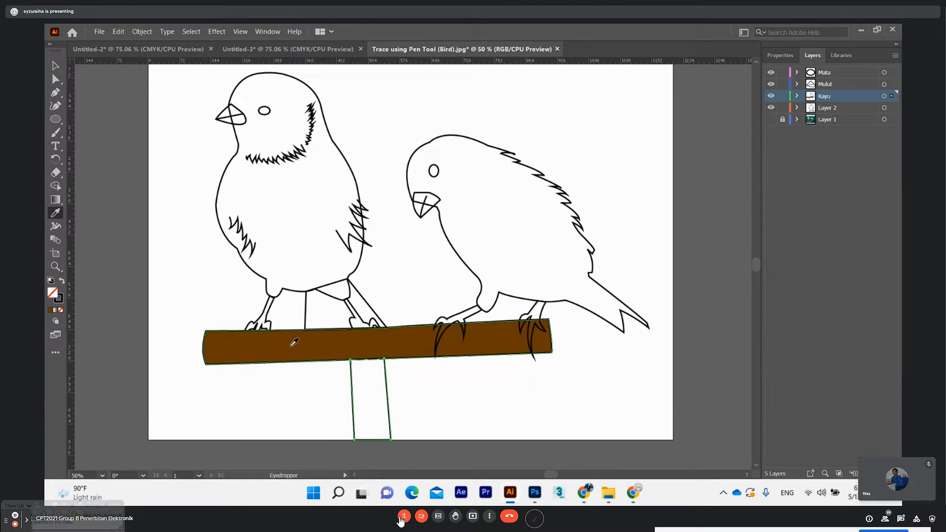
left_click(269, 342)
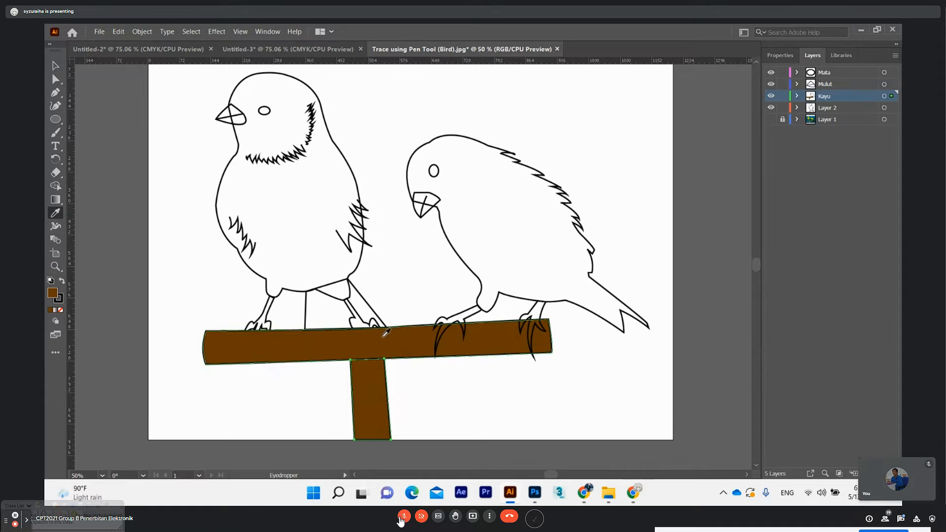
left_click(55, 92)
left_click(88, 104)
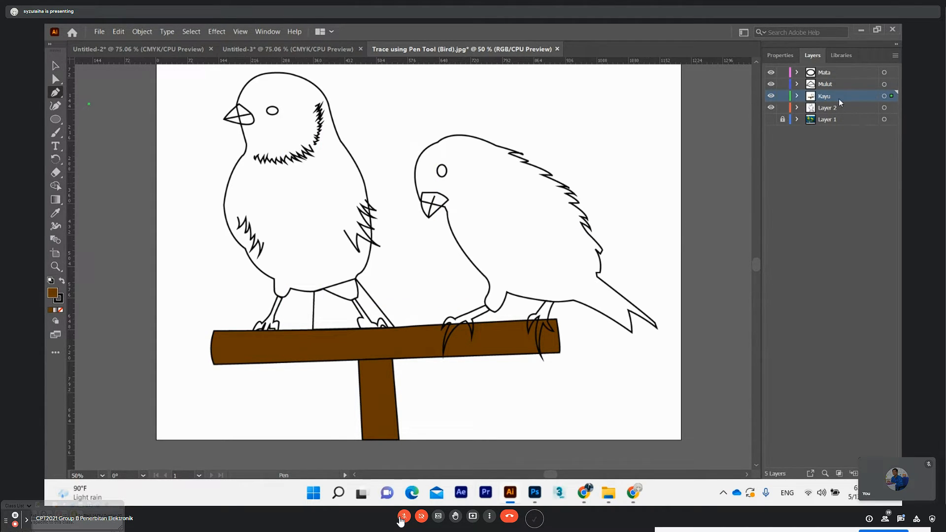
left_click(472, 320)
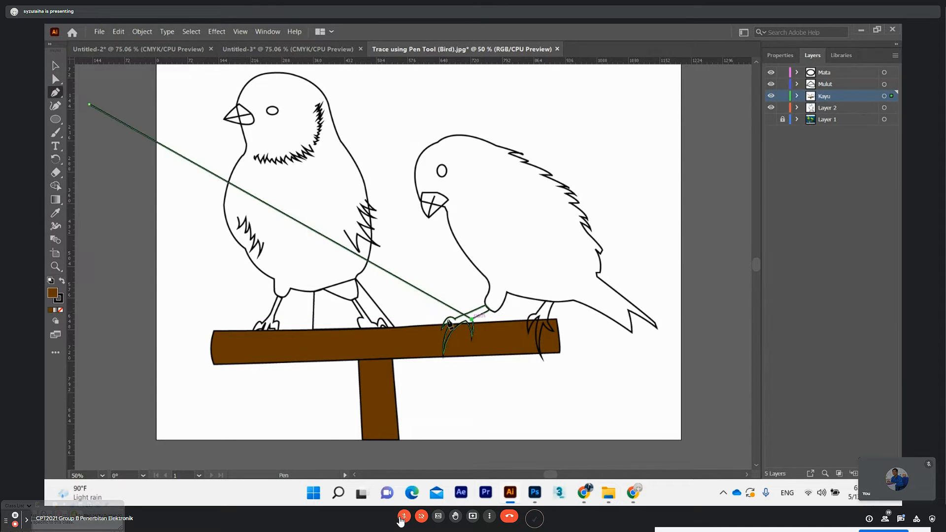
left_click(371, 319)
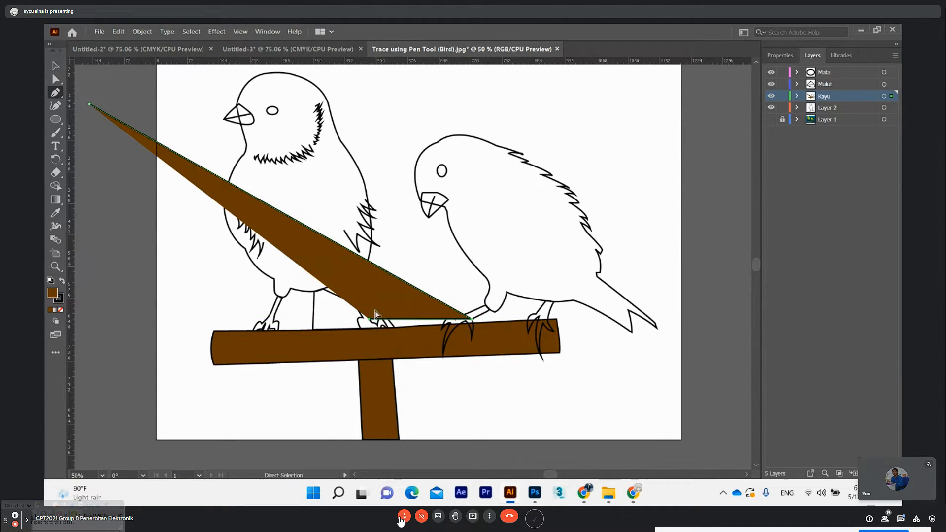
key("ctrl+z")
key("ctrl+z")
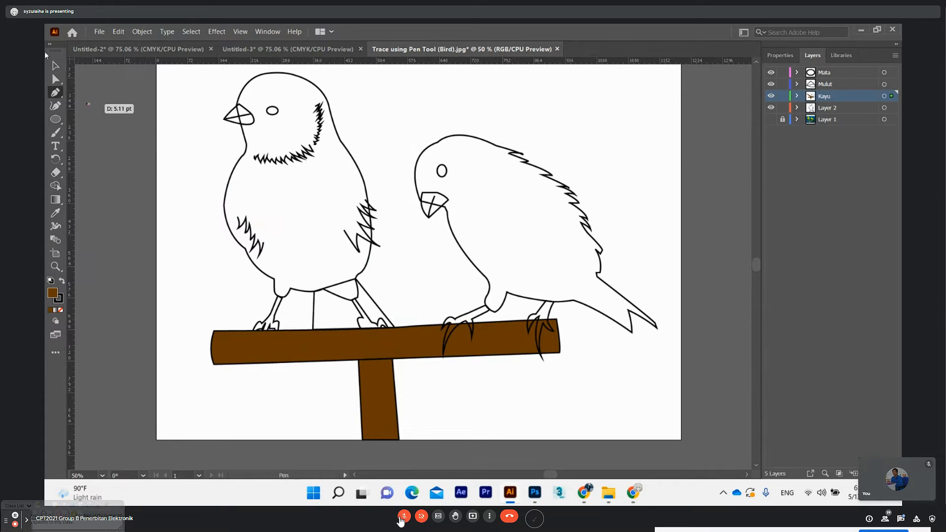
Inspect the paths in Layer 2, which holds the upright bird's leg, and move the Kayu layer below Layer 2
left_click(274, 323)
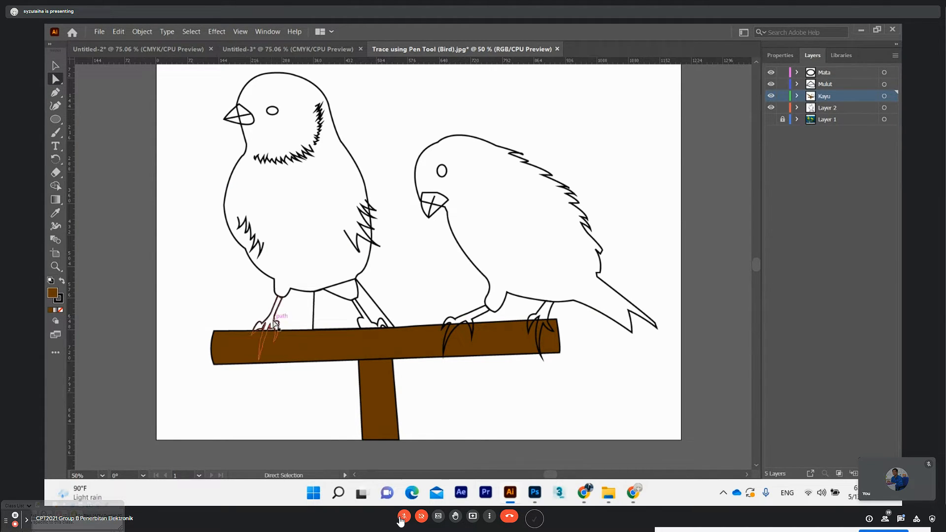
left_click(797, 108)
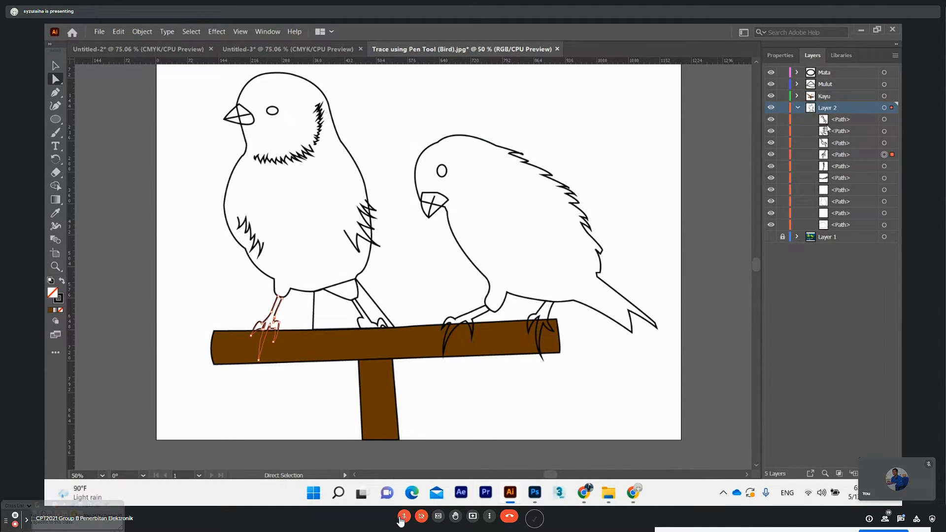
left_click(797, 109)
left_click_drag(819, 98, 821, 112)
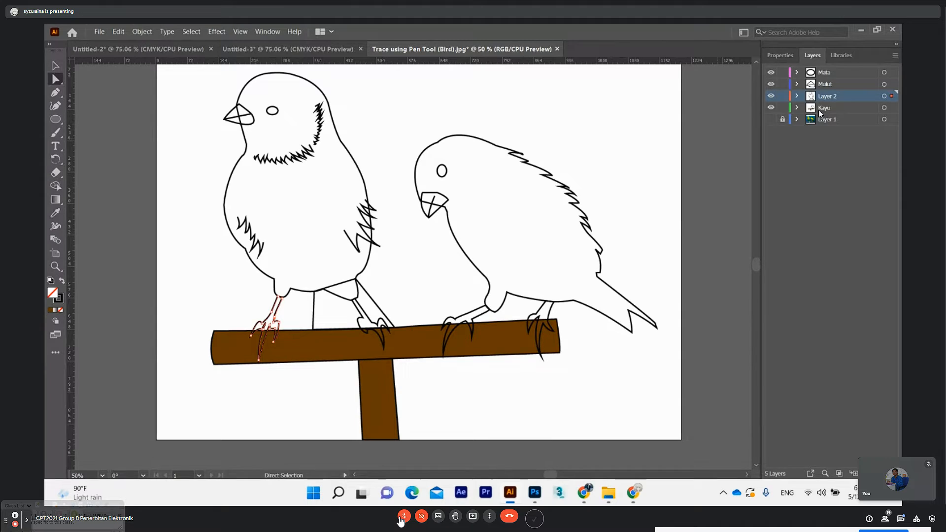
Fill the upright bird's body outline with a bright green of hue 87°
left_click(280, 74)
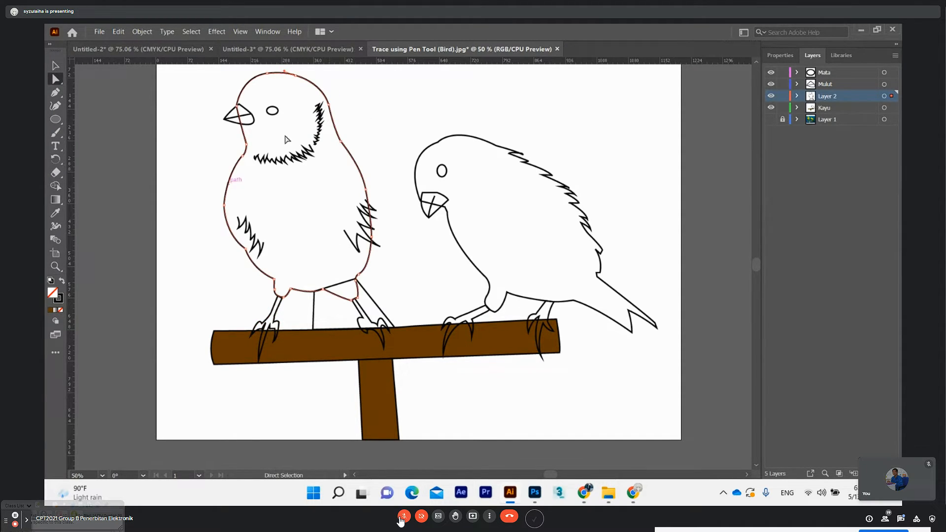
left_click(278, 313)
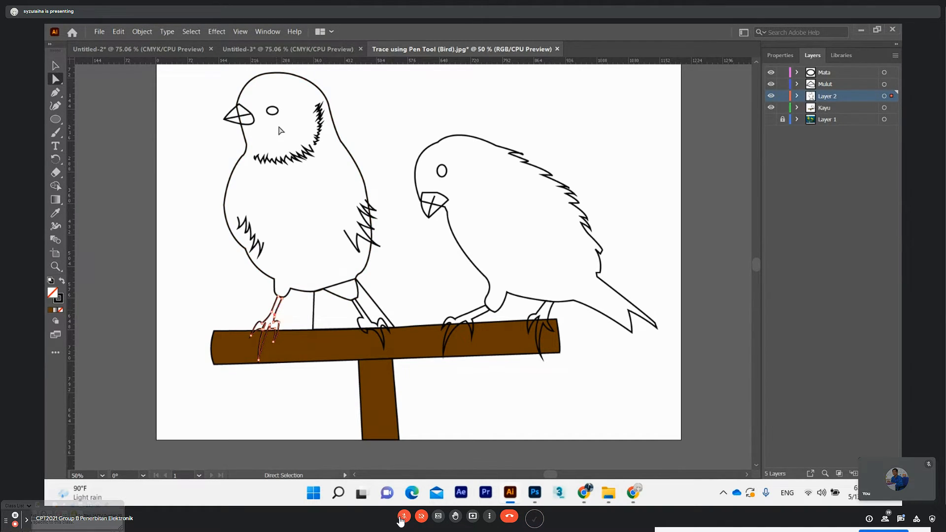
left_click(359, 302, "shift")
left_click(367, 265)
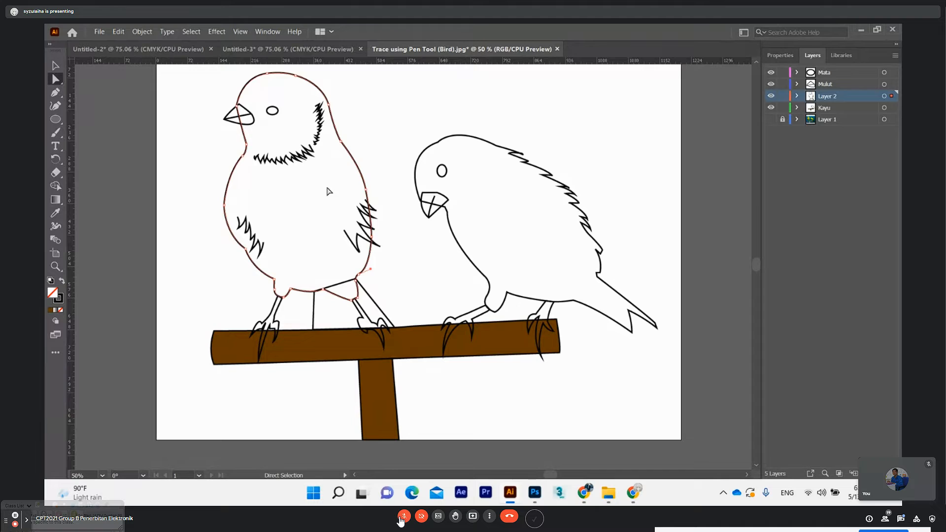
double_click(58, 298)
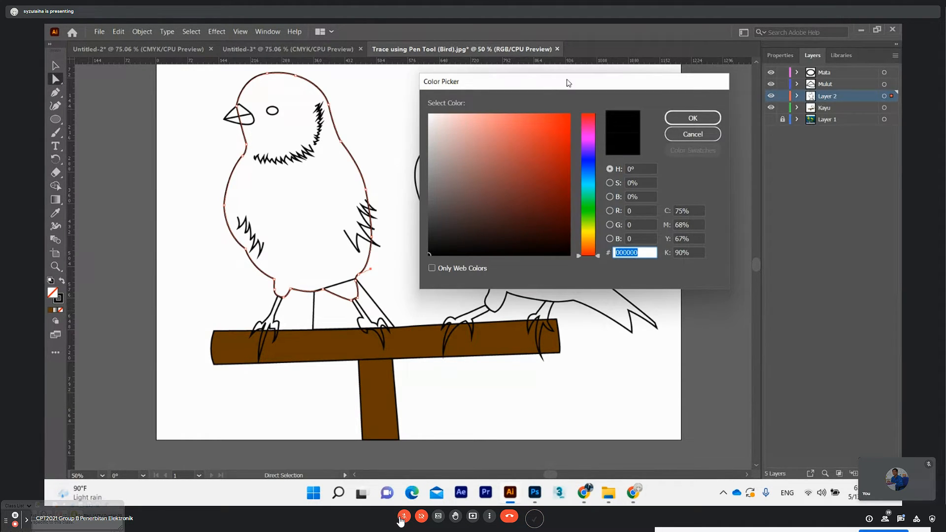
left_click_drag(568, 84, 717, 77)
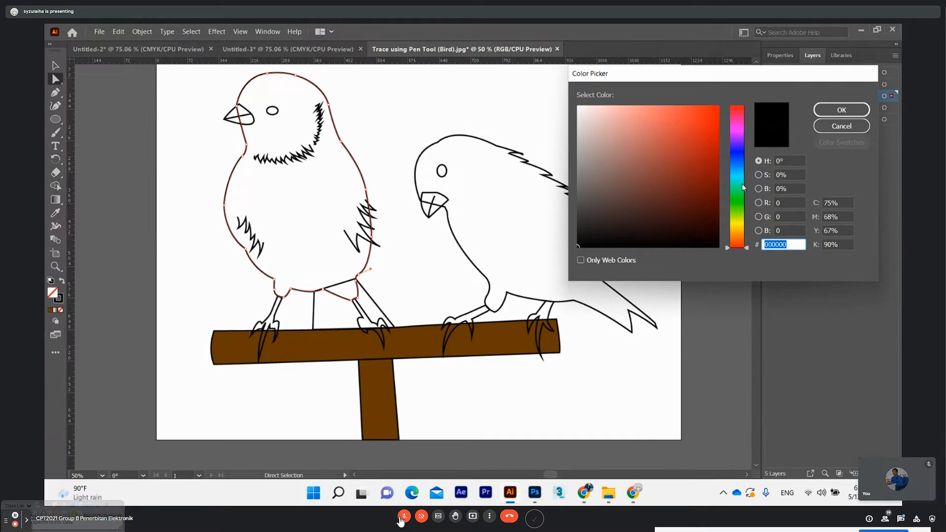
mouse_move(741, 211)
left_mouse_down()
mouse_move(742, 193)
mouse_move(740, 217)
left_mouse_up()
left_click(716, 132)
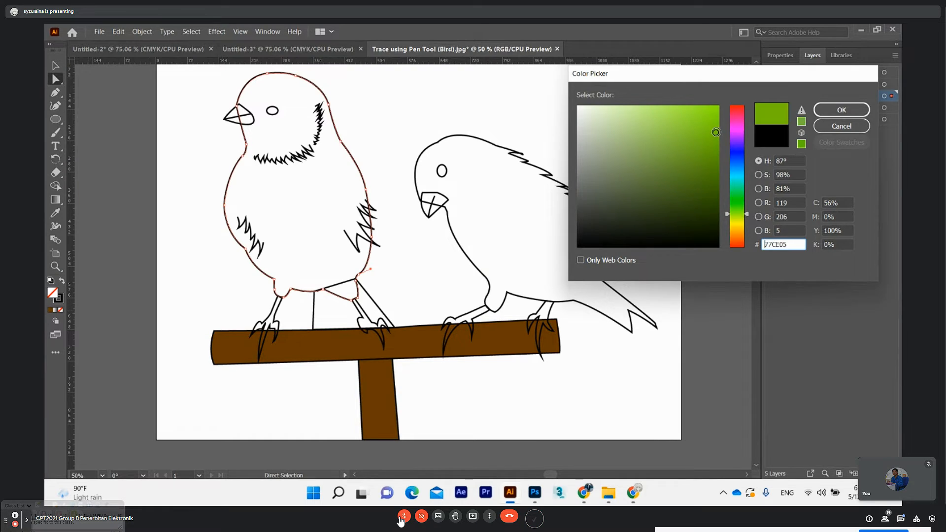
left_click(718, 123)
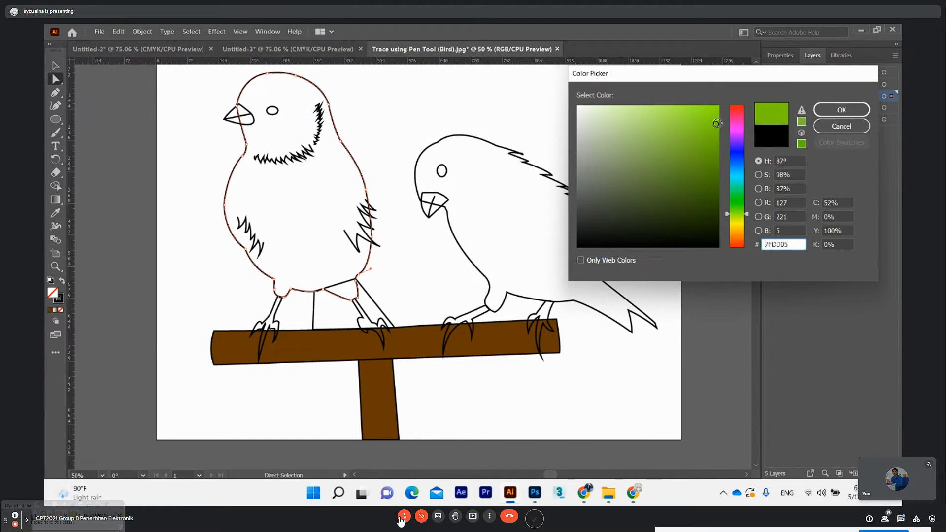
left_click(824, 111)
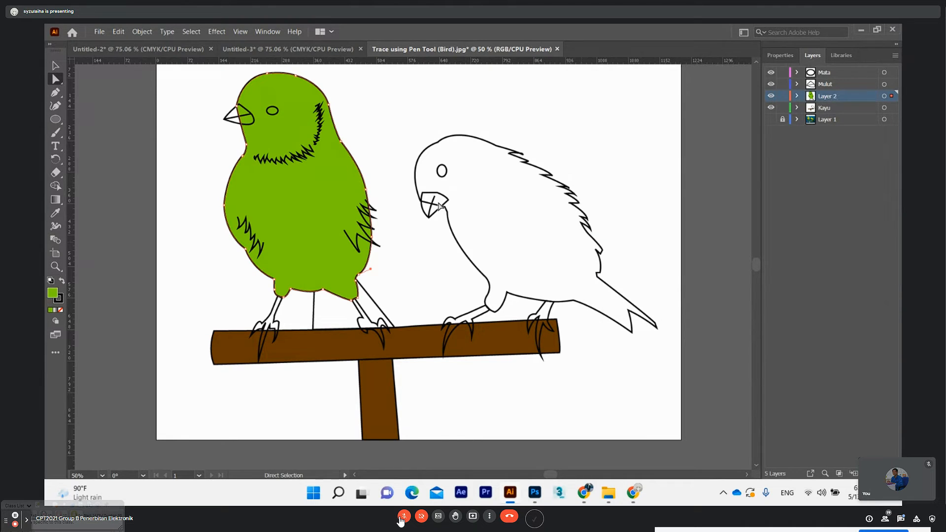
Fill the leaning bird's body with the same green, sampled from the upright bird with the Eyedropper
left_click(507, 149)
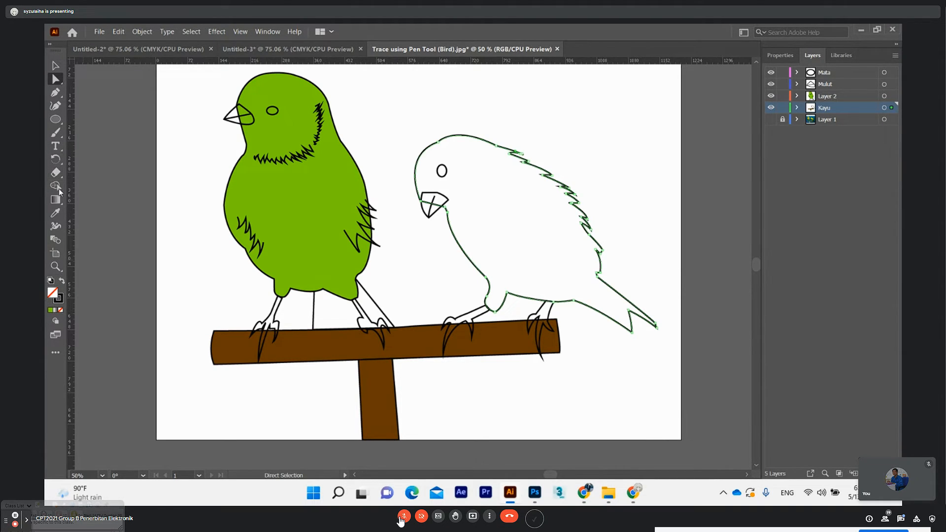
left_click(56, 213)
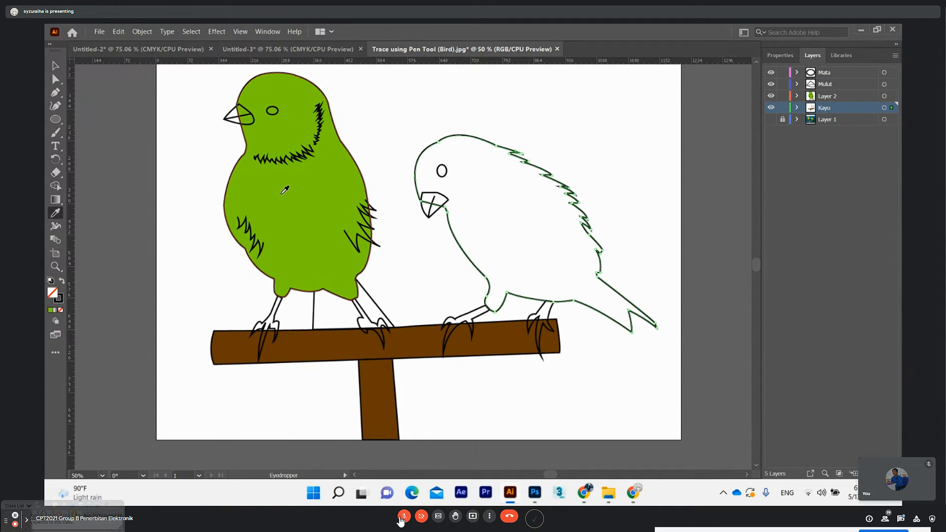
left_click(56, 214)
left_click(307, 185)
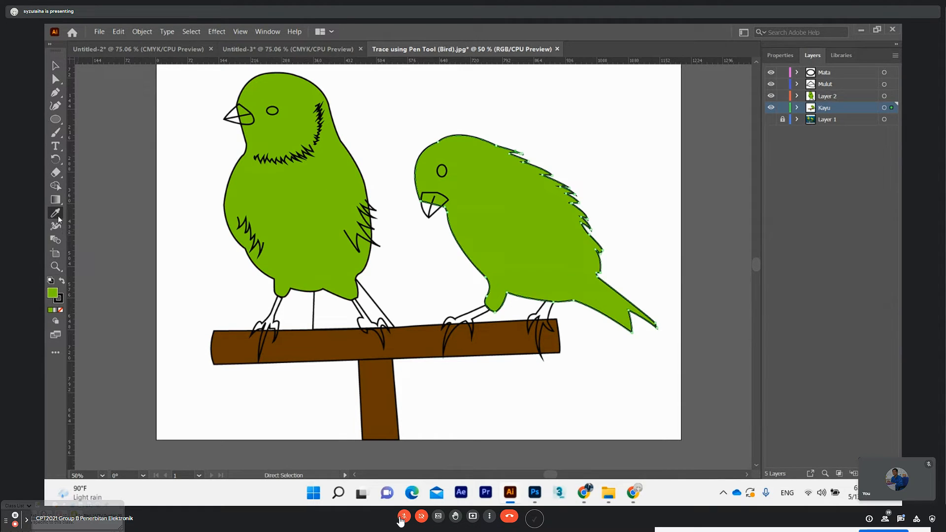
Fill the leaning bird's beak with a golden yellow, C4A006
key("a")
left_click(428, 215)
left_click(439, 213)
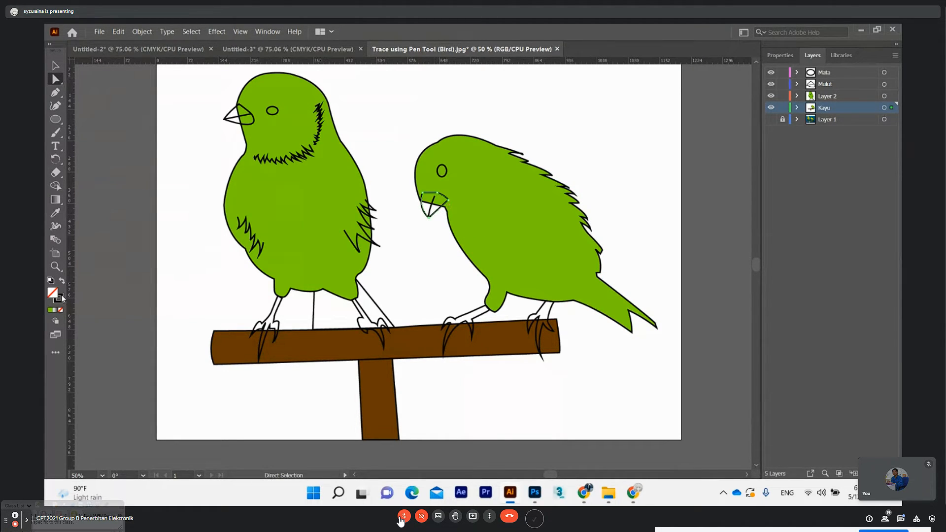
double_click(57, 297)
left_click(738, 229)
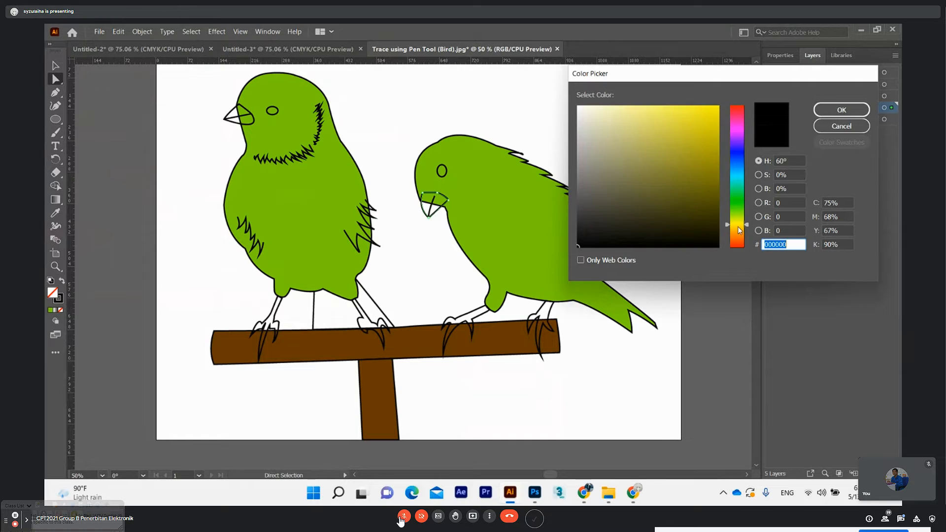
left_click(712, 135)
left_click(833, 110)
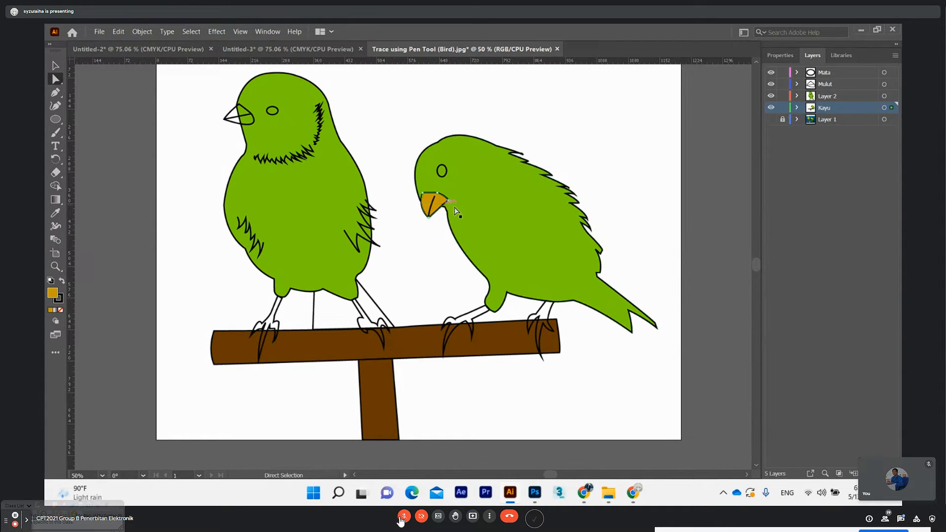
Change the leaning bird's beak fill to a dark brown, 4C3E02
double_click(52, 293)
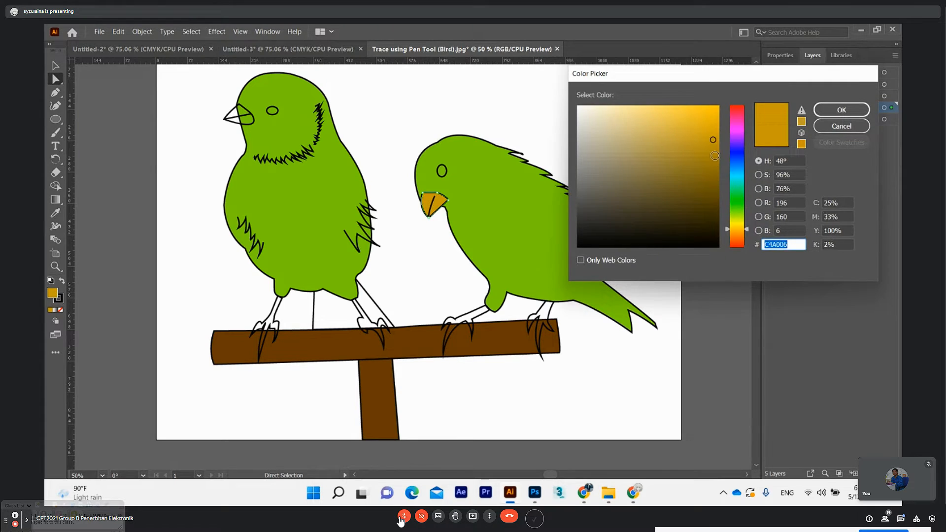
left_click(715, 156)
left_click(700, 216)
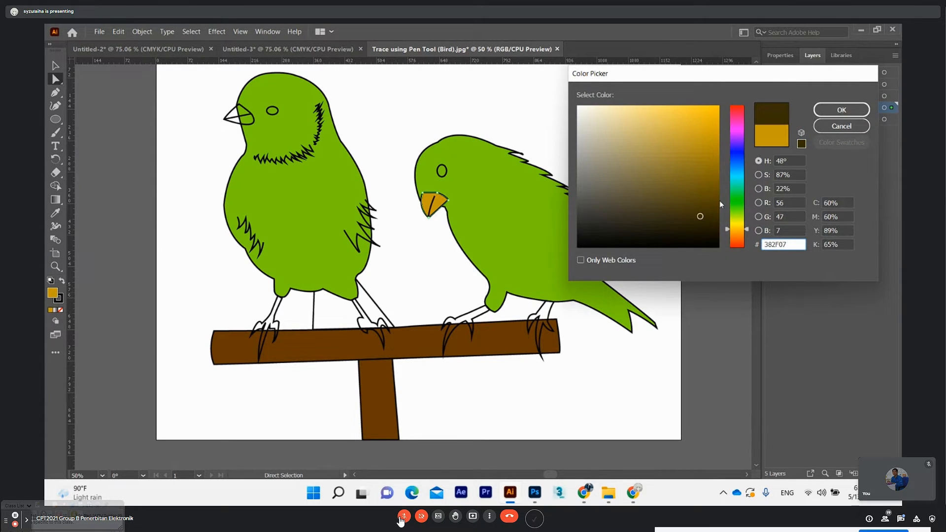
left_click(842, 109)
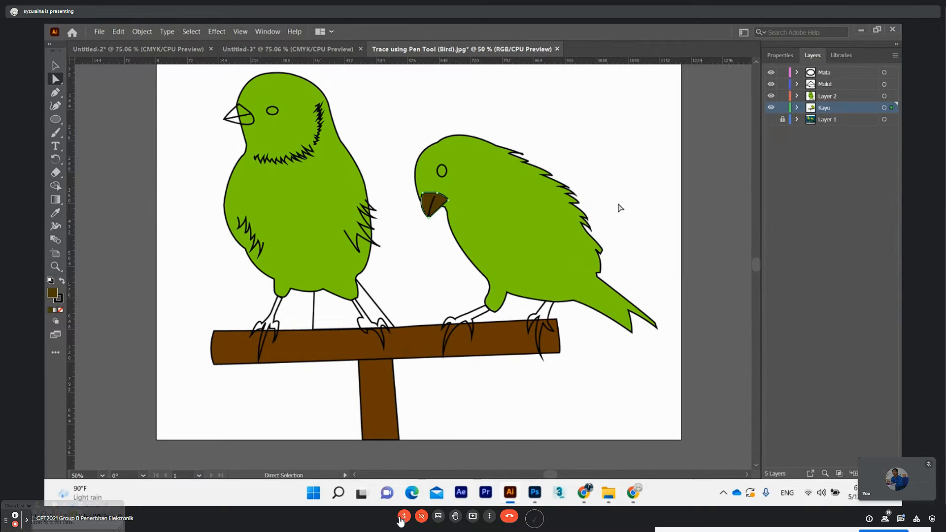
Recolour the leaning bird's beak fill to a bright orange of hue 42°, DB9905
double_click(52, 293)
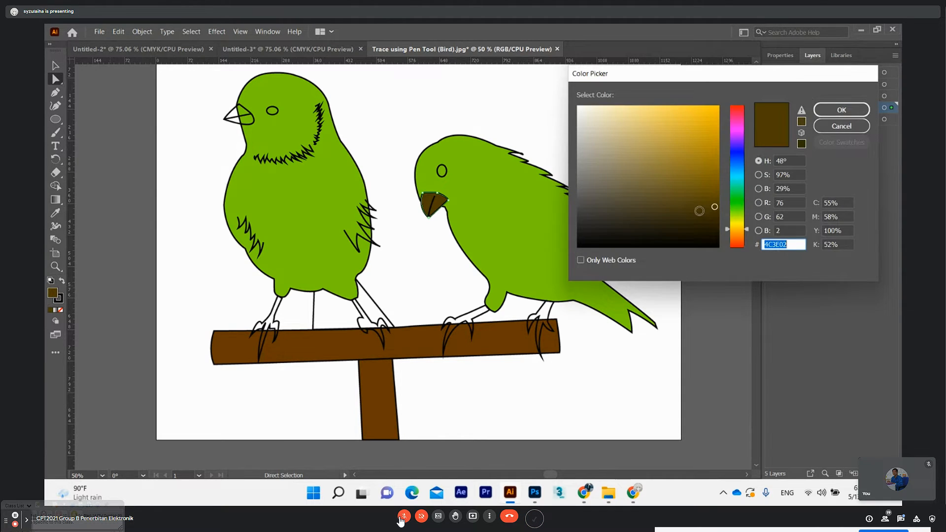
left_click_drag(740, 232, 742, 228)
mouse_move(706, 127)
left_mouse_down()
mouse_move(707, 149)
mouse_move(690, 150)
left_mouse_up()
left_click_drag(740, 226, 740, 232)
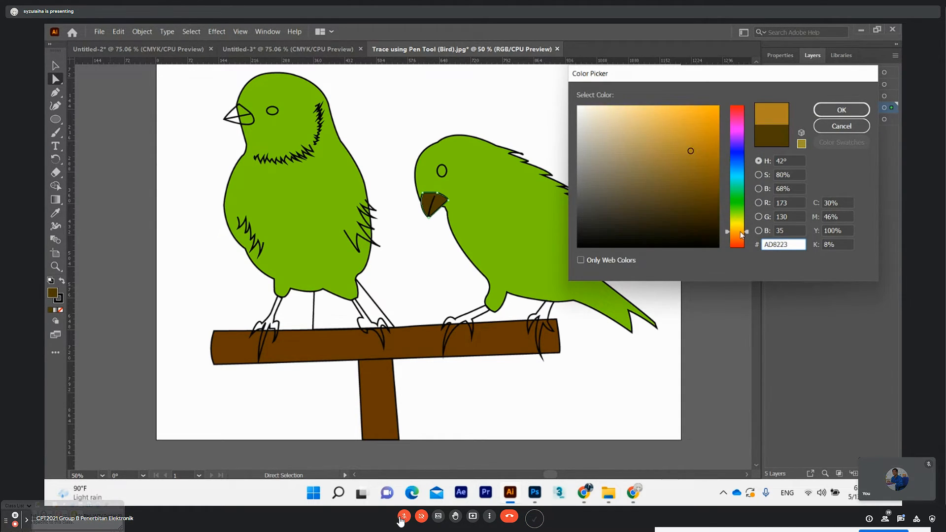
left_click(710, 132)
left_click(715, 114)
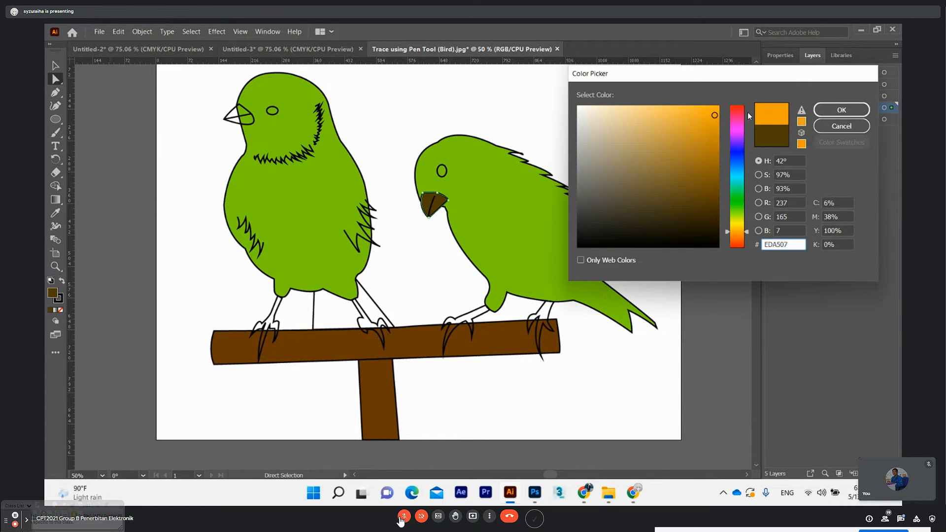
left_click(839, 112)
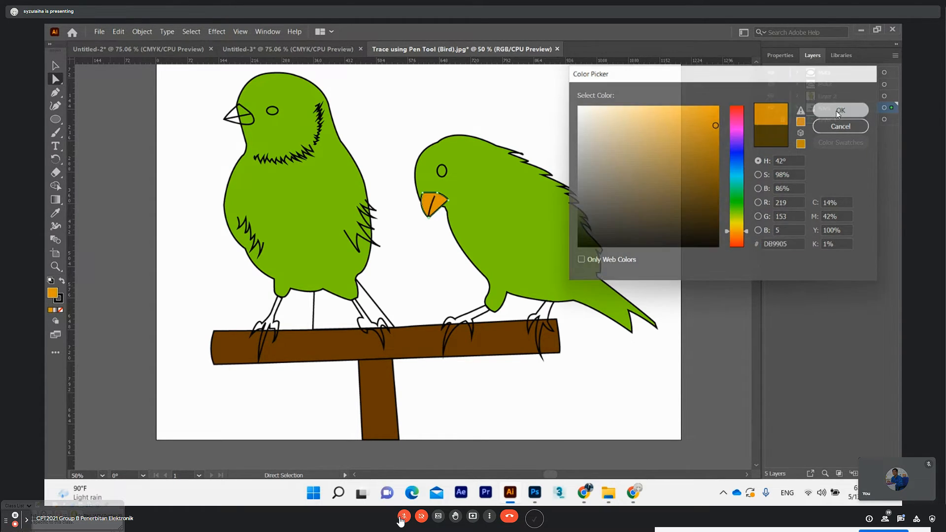
Fill the upright bird's beak with the same orange, sampled from the leaning bird's beak with the Eyedropper
left_click(238, 124)
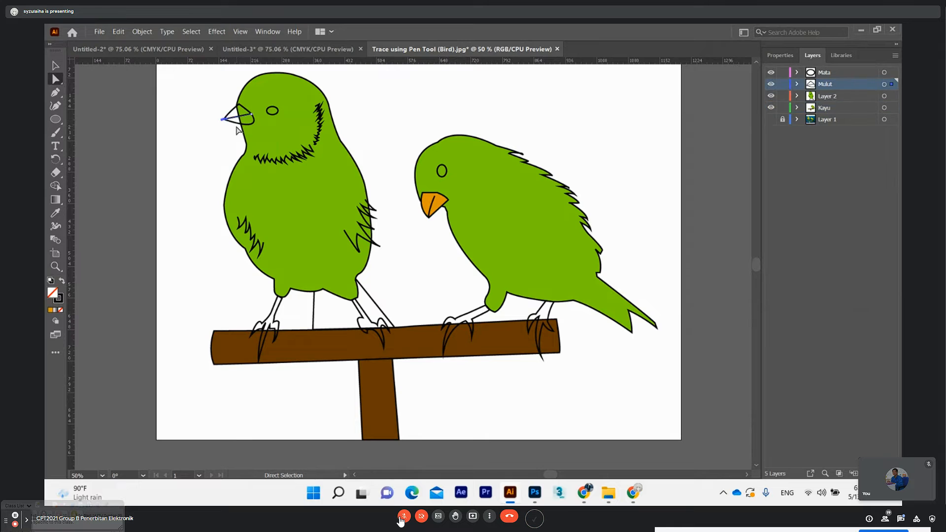
left_click(238, 124)
left_click(56, 212)
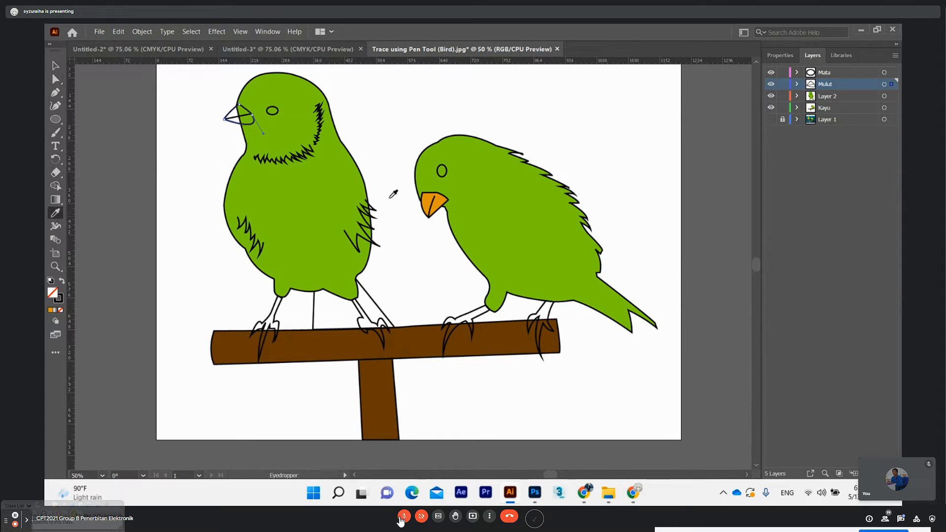
left_click(444, 200)
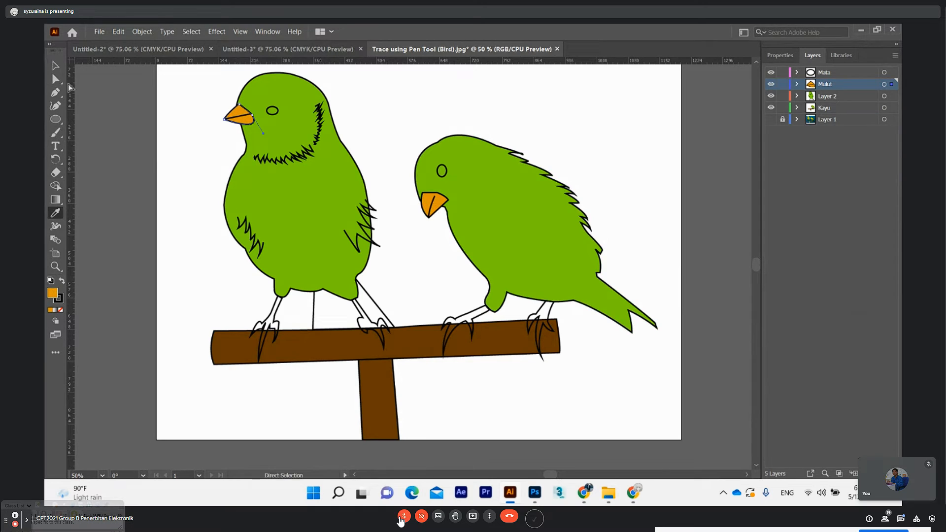
Fill the upright bird's eye ellipse with black, 000000
left_click(56, 65)
left_click(272, 111)
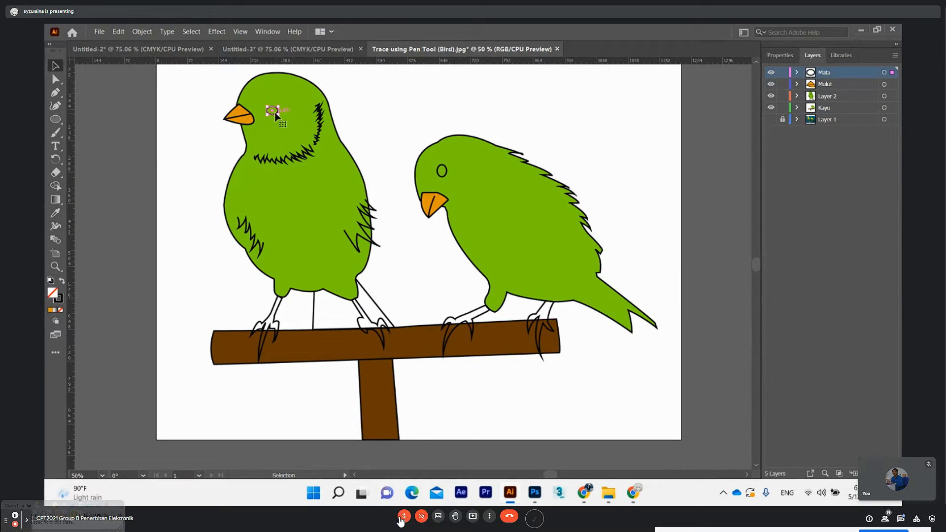
double_click(57, 298)
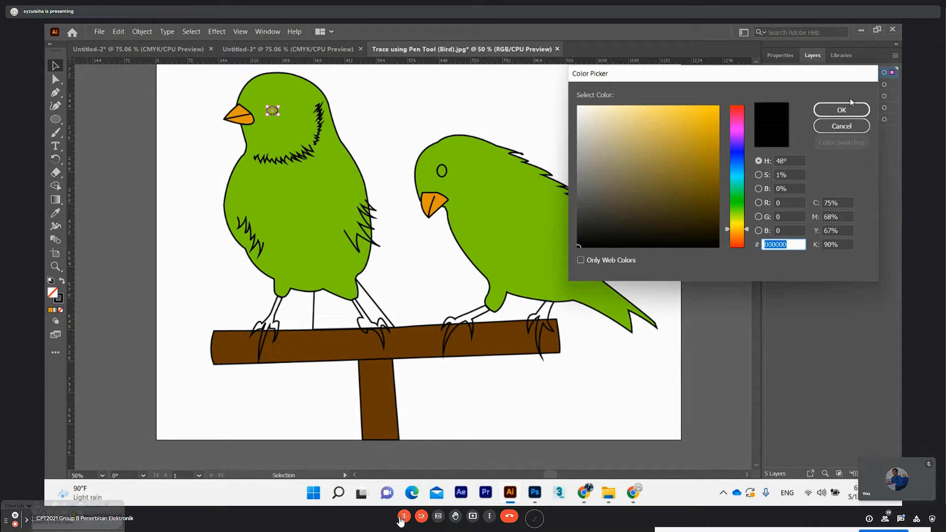
left_click(841, 110)
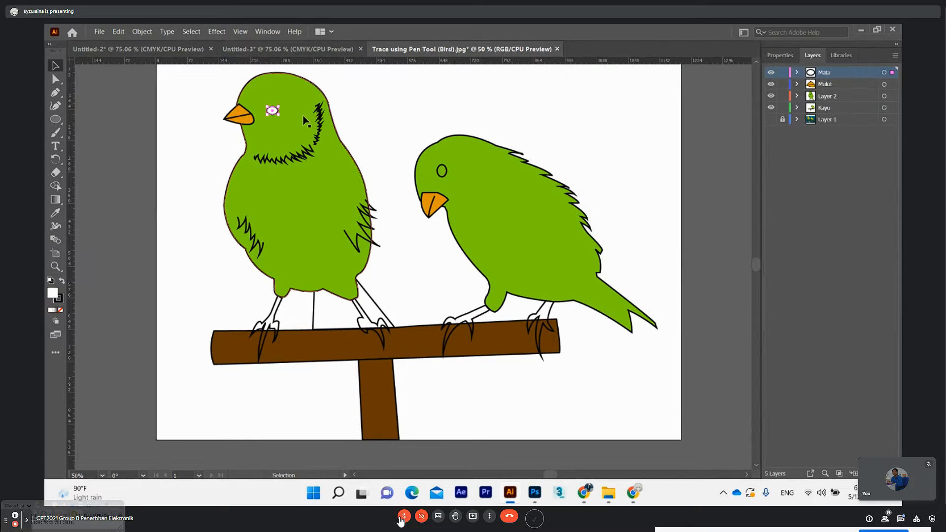
double_click(52, 294)
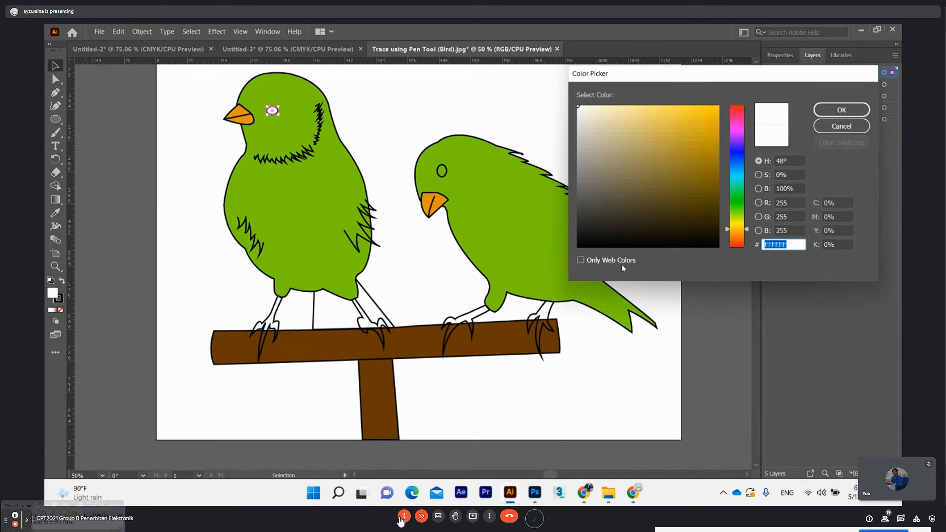
type("000000")
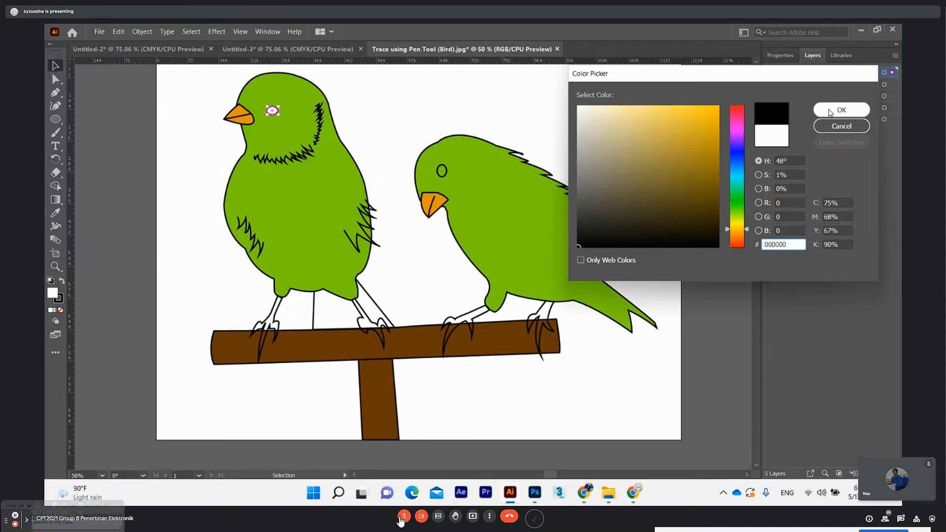
left_click(841, 110)
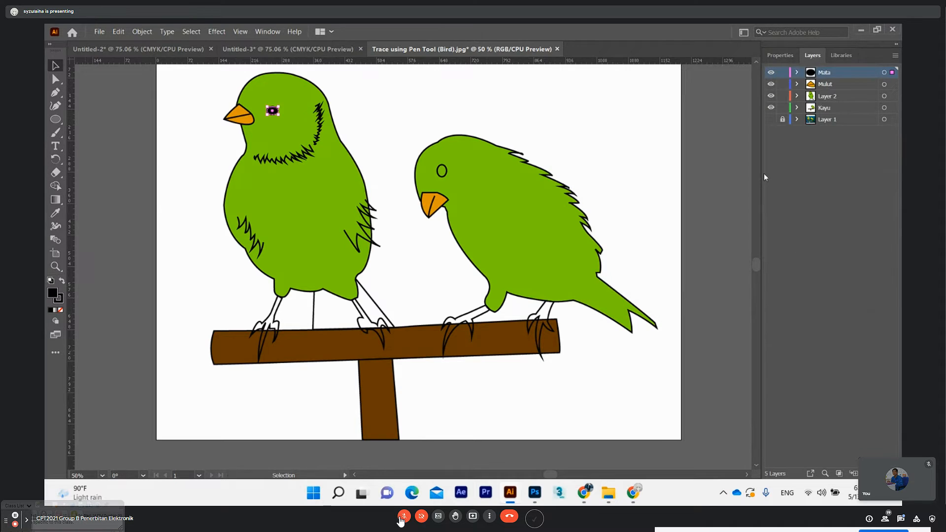
Fill the leaning bird's eye ellipse with black, 000000
left_click(442, 175)
left_click(441, 176)
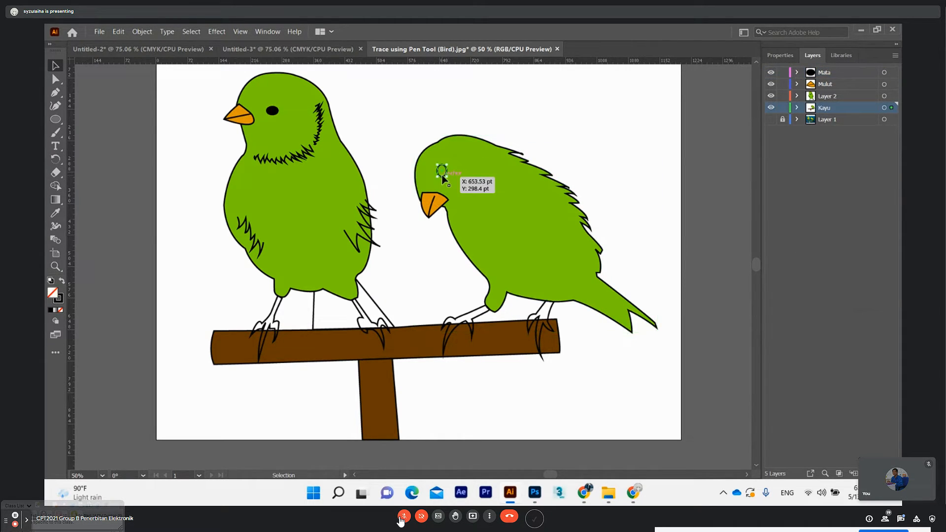
double_click(53, 293)
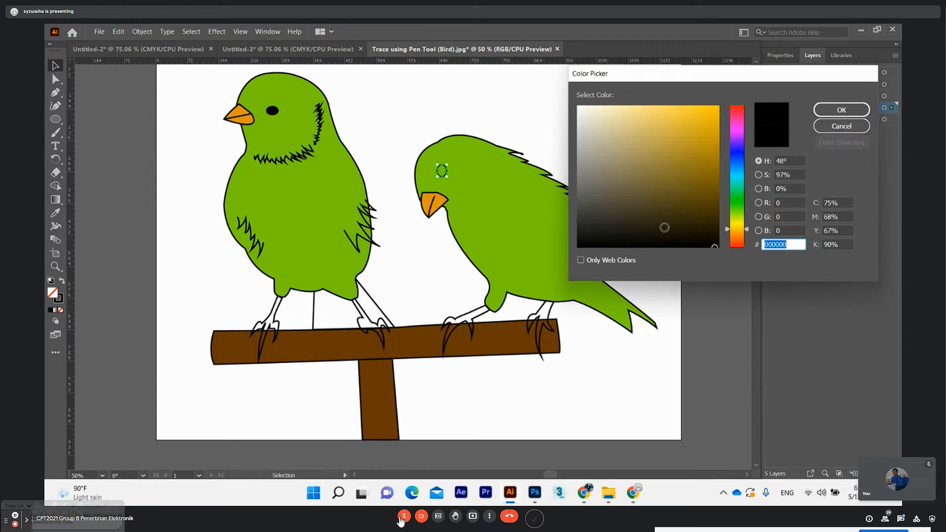
left_click(839, 111)
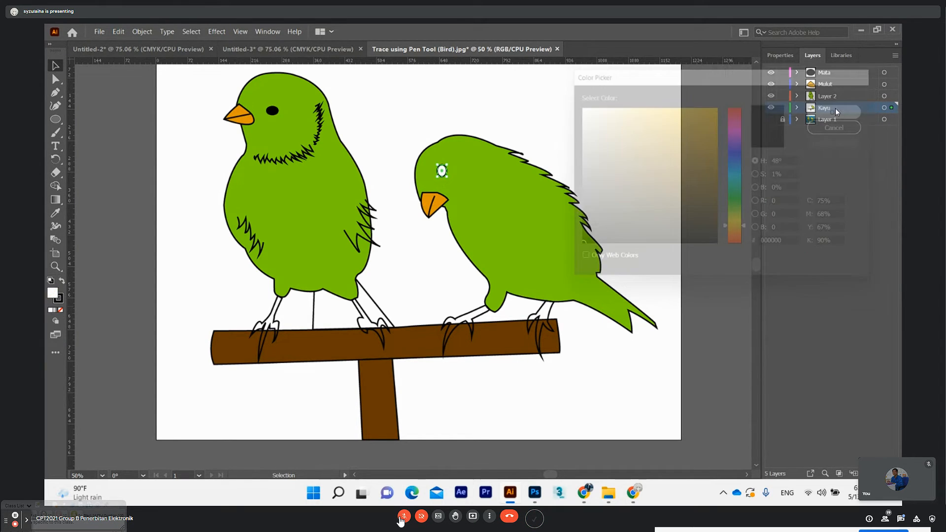
double_click(53, 294)
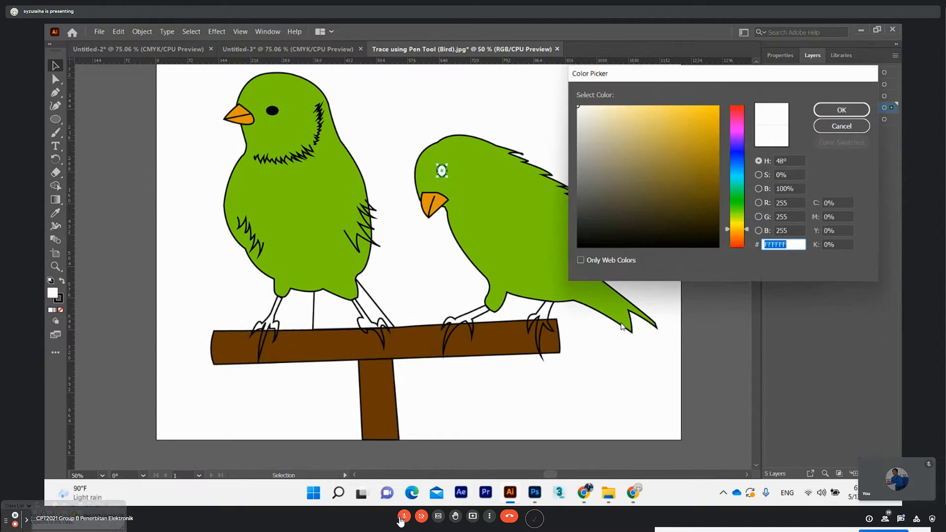
type("000000")
key("Return")
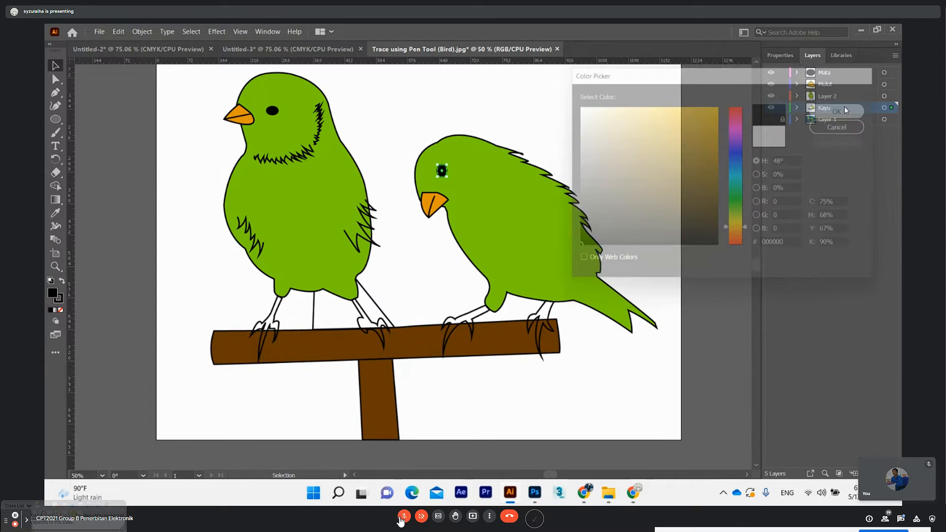
Fill the upright bird's left leg and claws with a dark brown of hue 31°
left_click(56, 79)
left_click(148, 133)
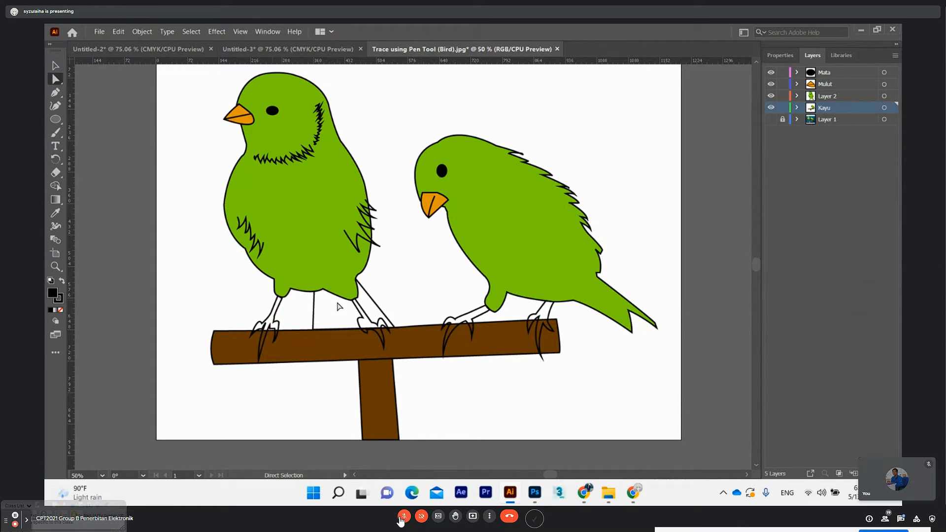
left_click(274, 321)
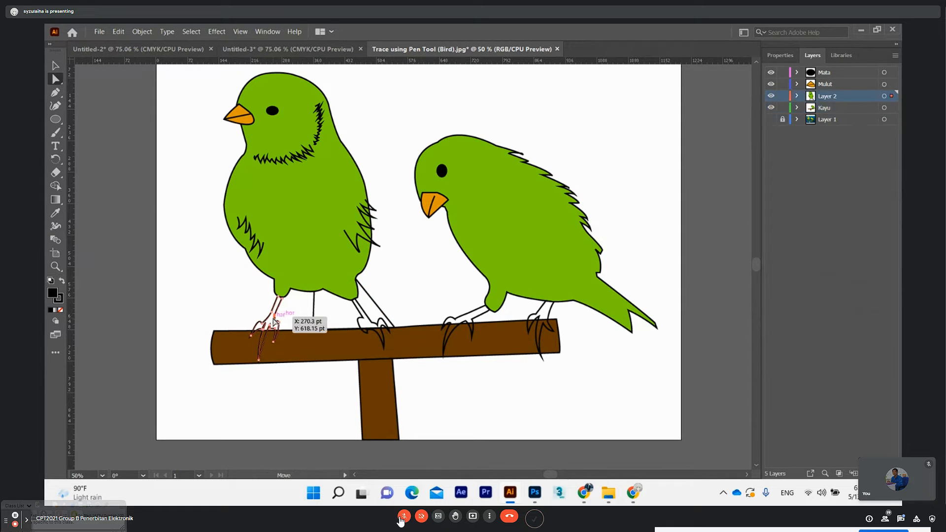
double_click(57, 298)
type("4C3F09")
left_click(707, 203)
left_click(742, 235)
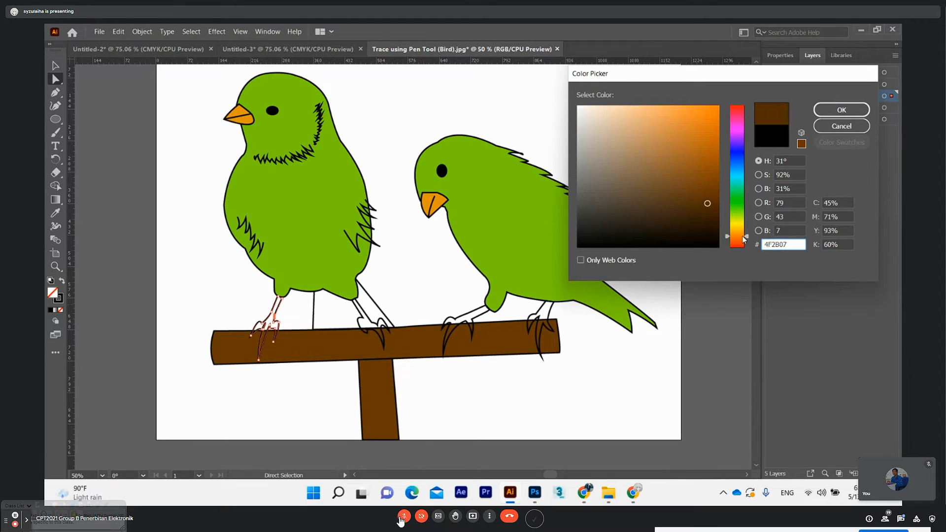
left_click(828, 113)
Fill the upright bird's right leg with the same dark brown, sampled from its left leg with the Eyedropper
left_click(363, 325)
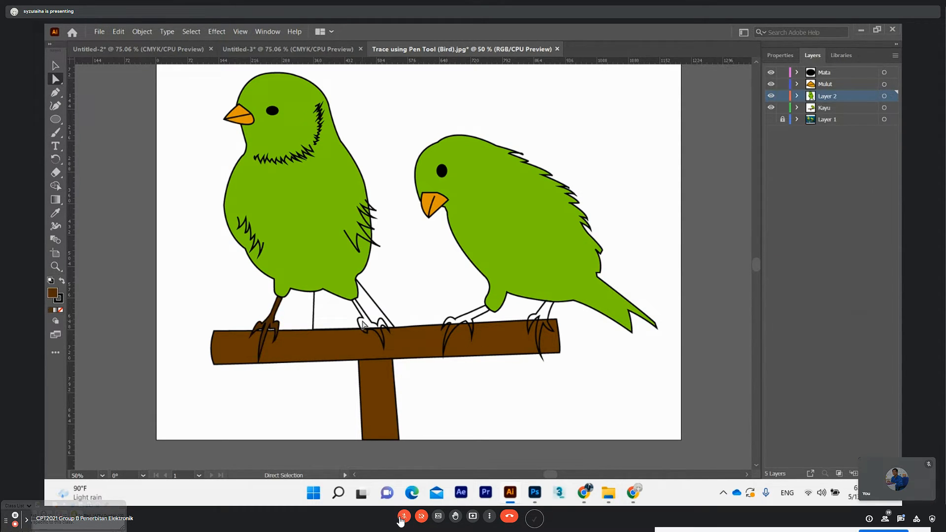
left_click(373, 324)
key("i")
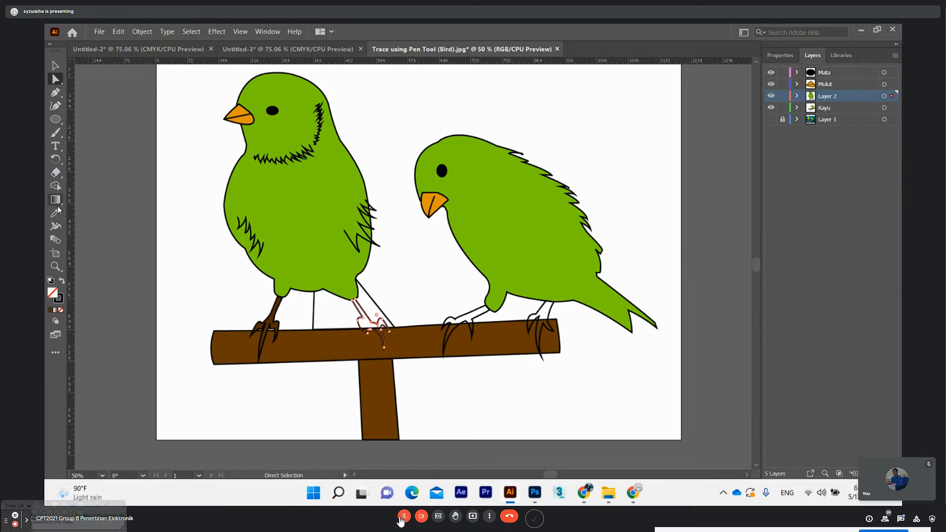
left_click(279, 318)
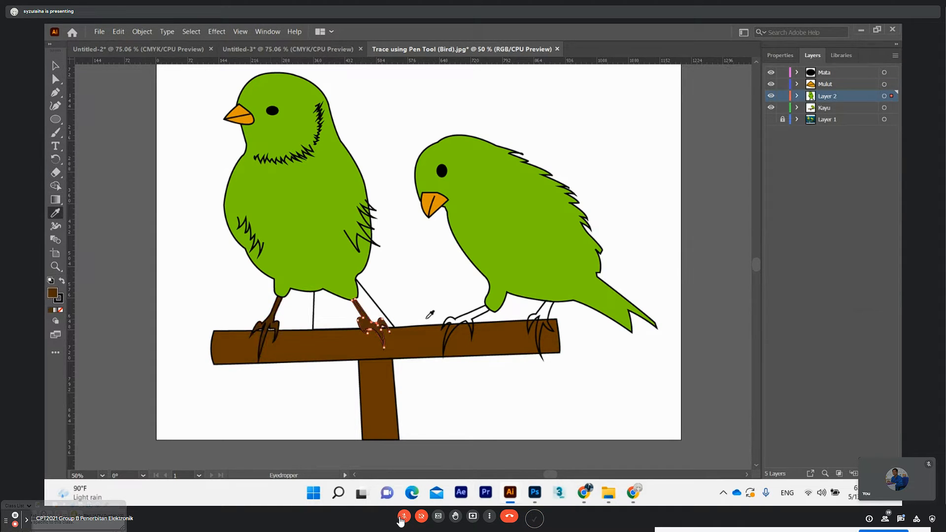
Fill the leaning bird's left leg with the dark brown sampled from the upright bird's right leg with the Eyedropper
key("a")
left_click(477, 314)
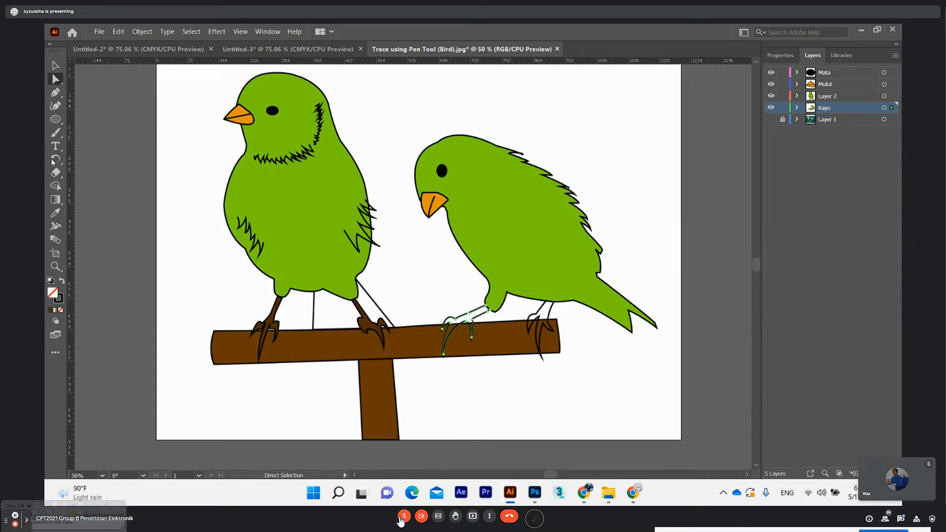
left_click(55, 213)
left_click(365, 329)
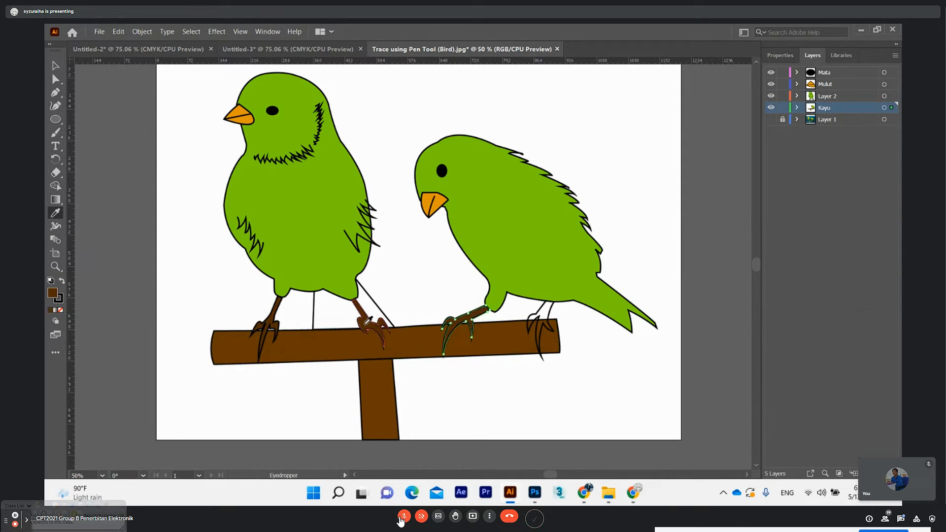
Fill the leaning bird's right leg with the dark brown sampled from its left leg with the Eyedropper
key("a")
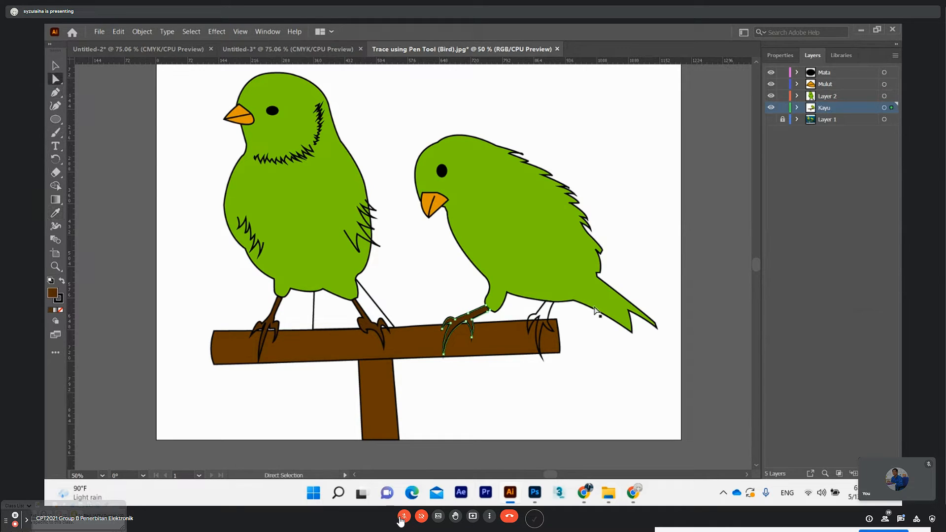
left_click(548, 309)
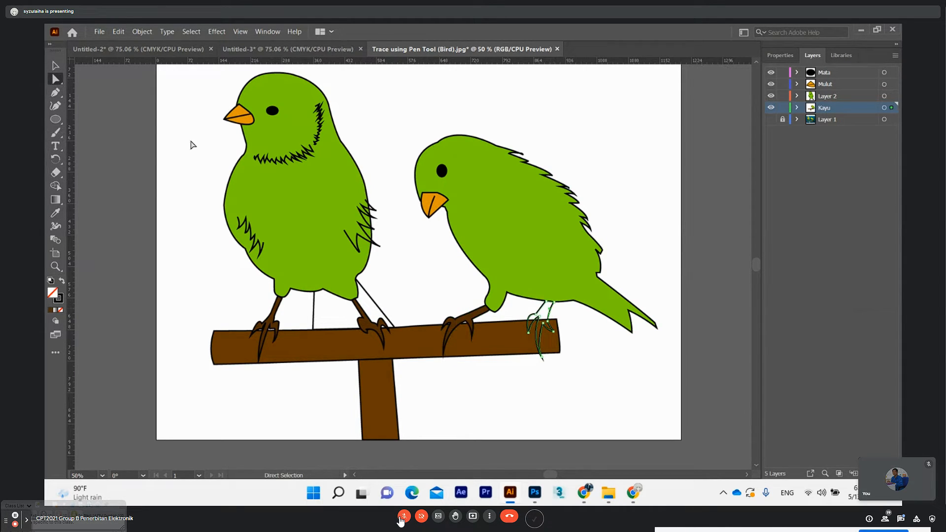
left_click(55, 213)
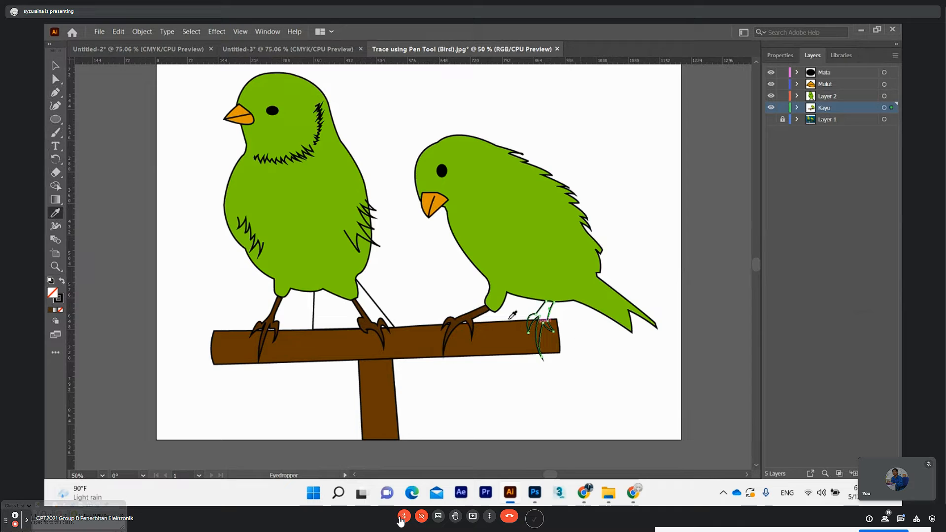
left_click(484, 312)
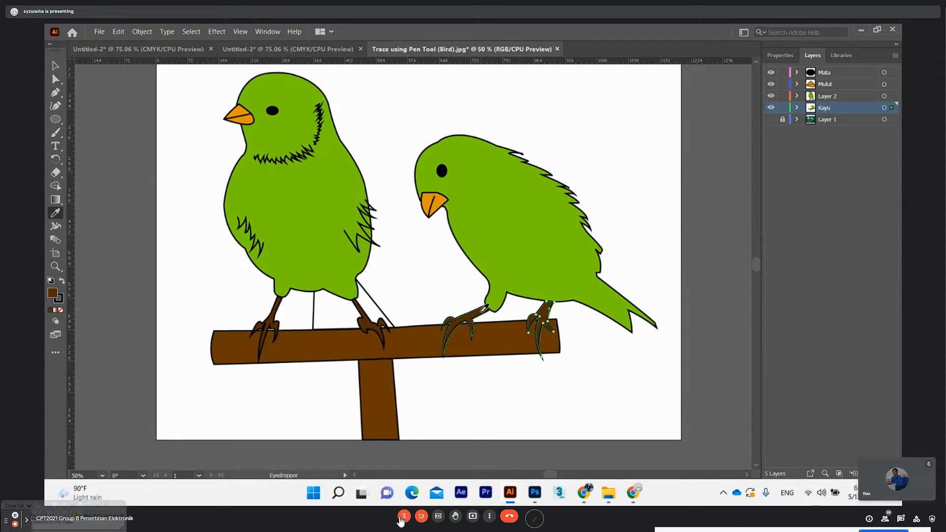
key("ctrl")
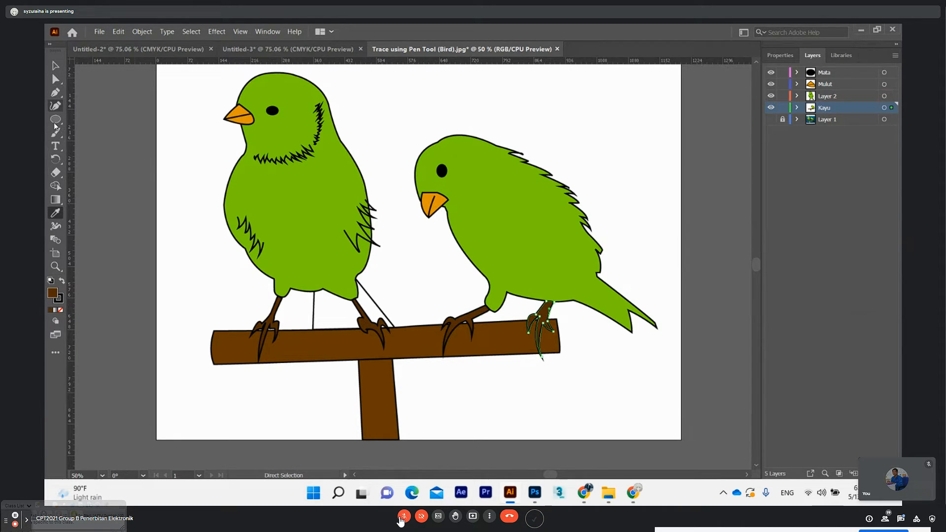
Select the upright bird's green body path with the Direct Selection tool
left_click(55, 79)
left_click(310, 198)
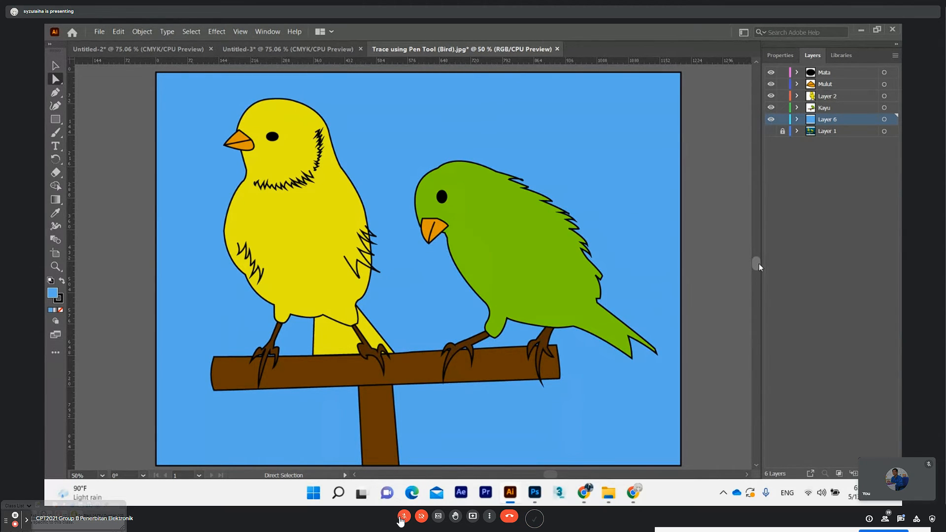
scroll(758, 262, "down", 2)
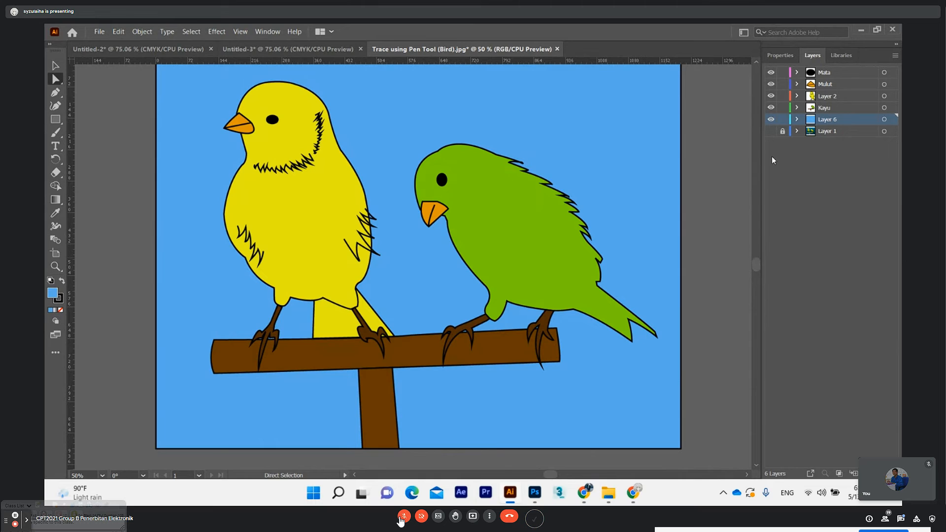
scroll(758, 263, "up", 1)
scroll(757, 263, "up", 1)
scroll(756, 265, "down", 4)
scroll(757, 267, "up", 4)
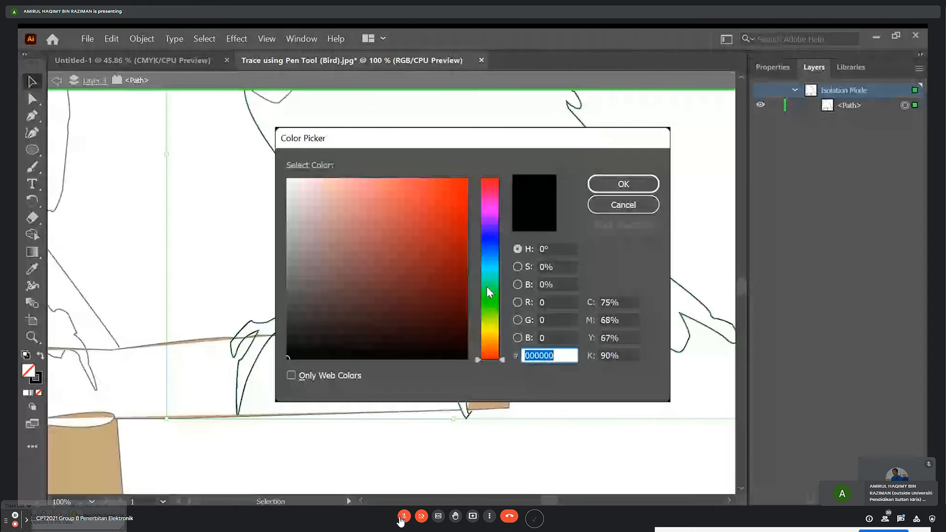
Fill the leaning bird's isolated outline, including its legs and claws, with green 00C14E
left_click(486, 287)
left_click_drag(460, 232, 468, 222)
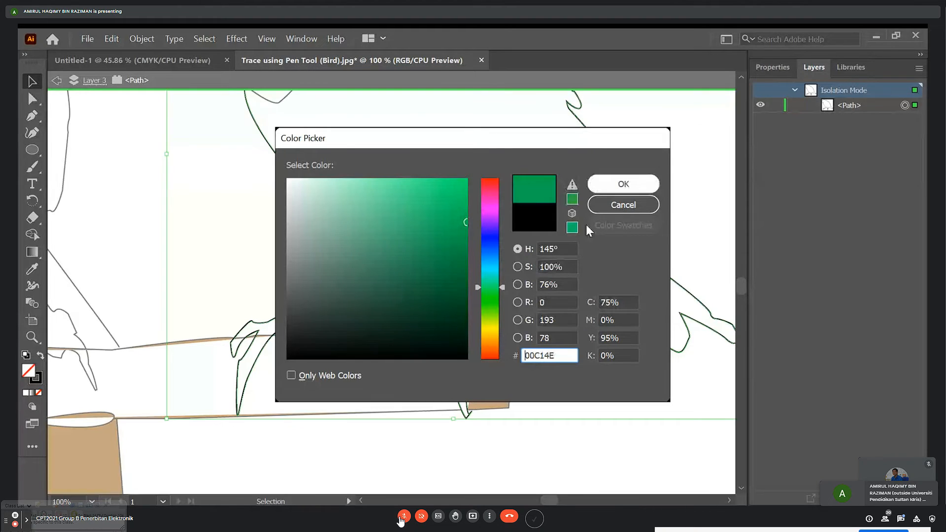
left_click(636, 189)
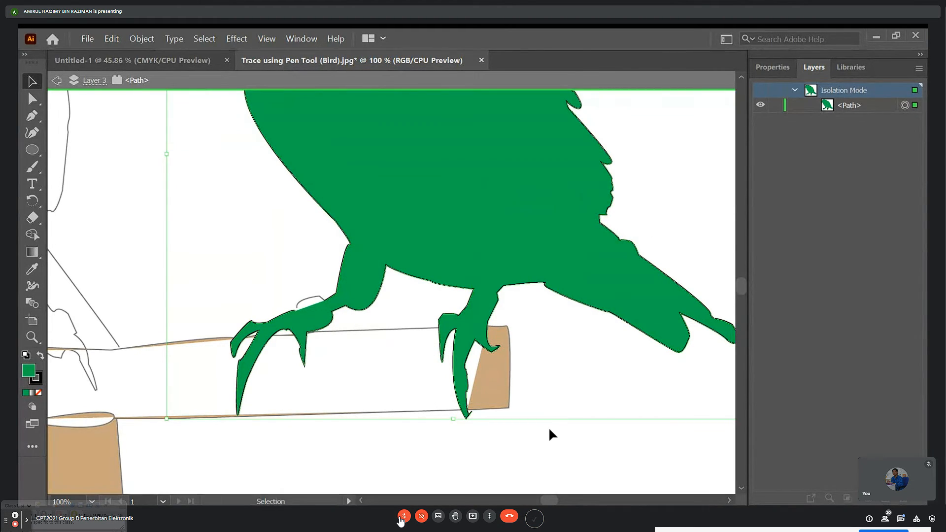
key("ctrl+minus")
key("ctrl+minus")
key("ctrl+minus")
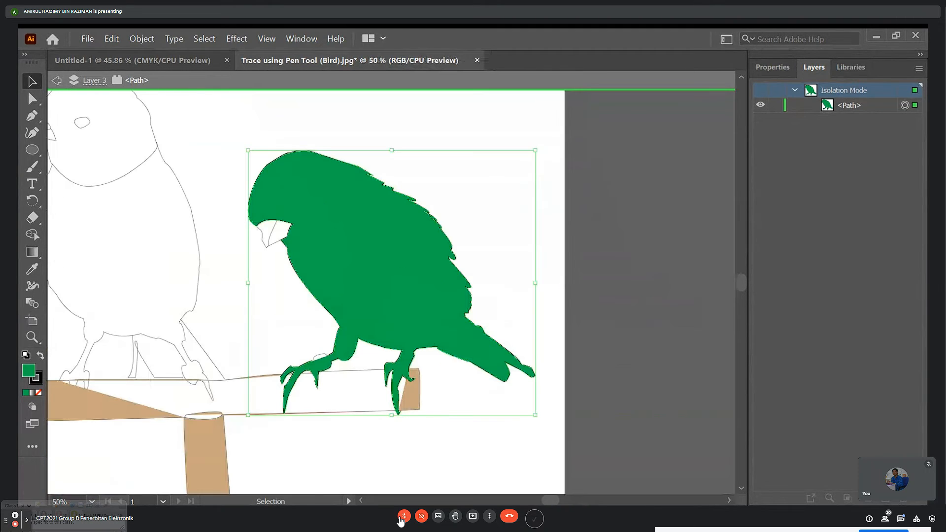
key("ctrl+plus")
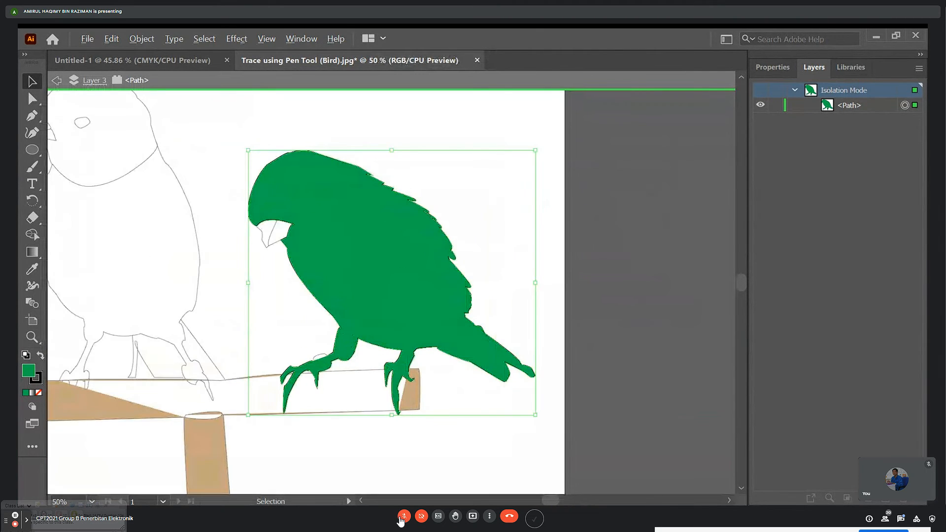
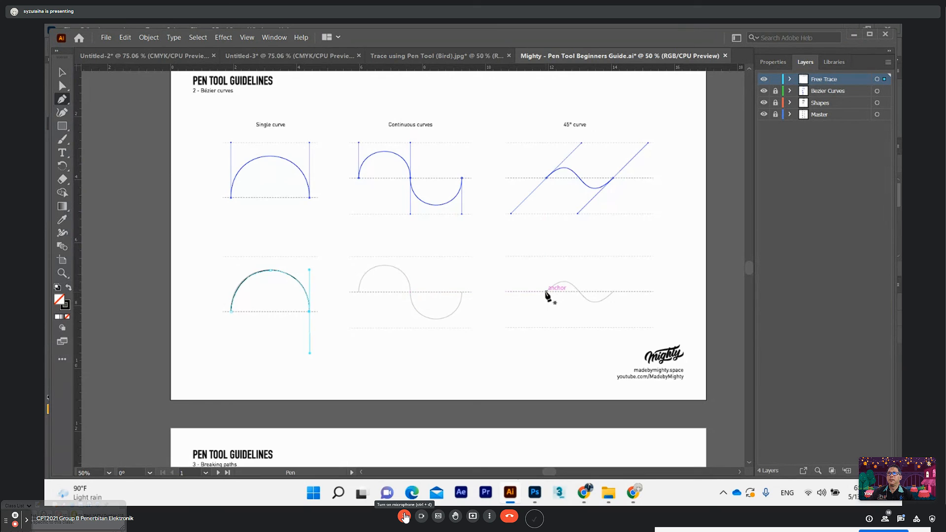
left_click_drag(546, 291, 580, 294)
left_click_drag(581, 292, 600, 311)
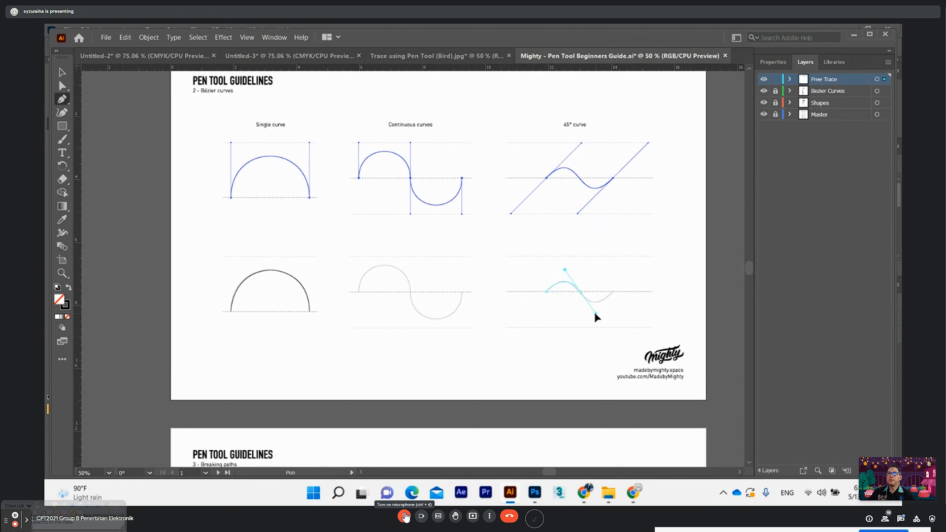
left_click_drag(599, 312, 599, 313)
Trace the grey practice 45° curve on the Bézier curves page with the Pen tool and end the path at its right end
key("ctrl+plus")
key("ctrl+plus")
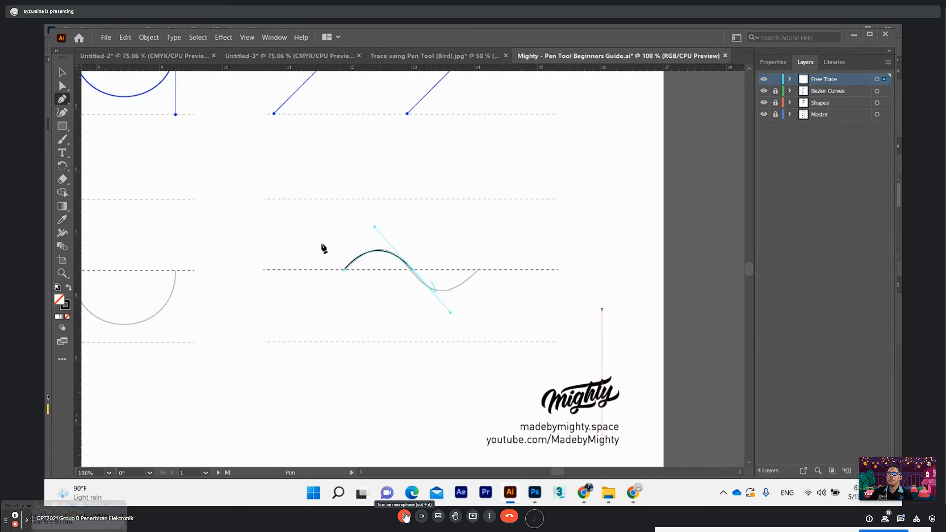
left_click(407, 286, "ctrl")
left_click(344, 269)
left_click_drag(409, 270, 439, 314)
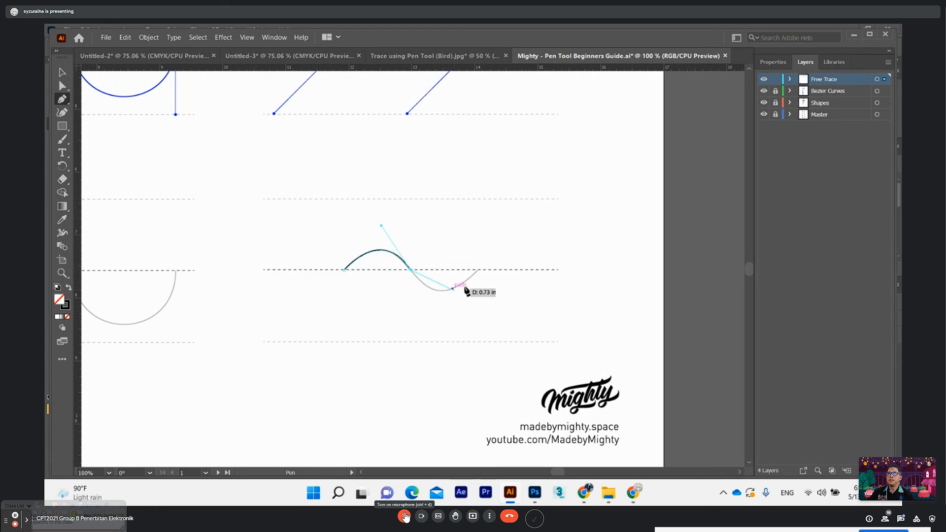
left_click_drag(479, 270, 519, 224)
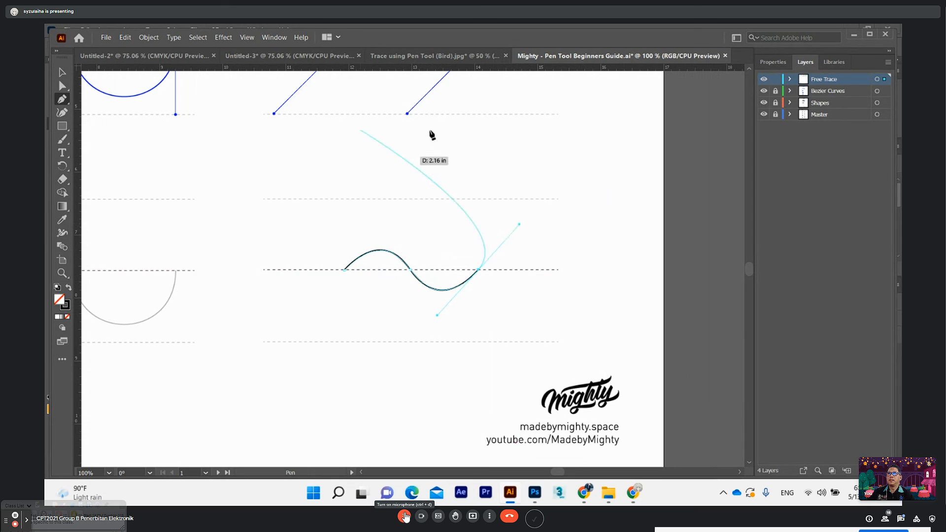
key("ctrl+minus")
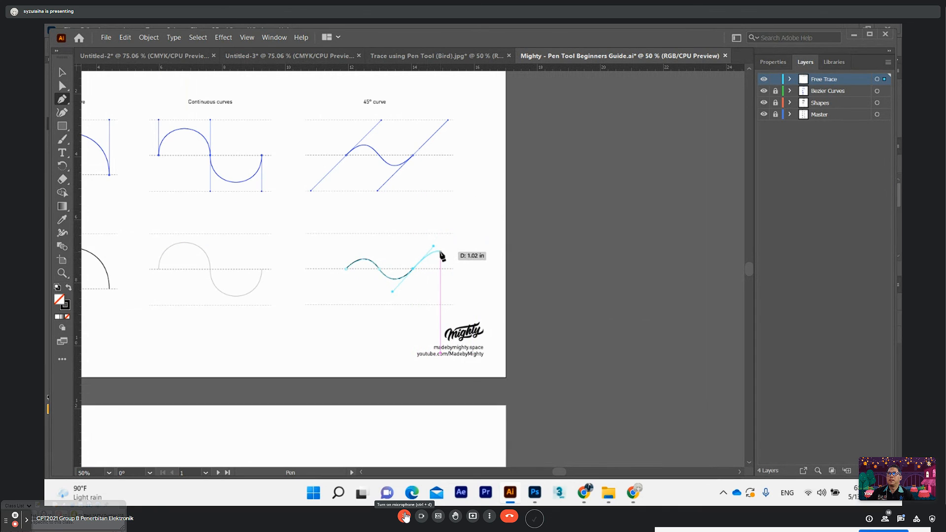
key("Escape")
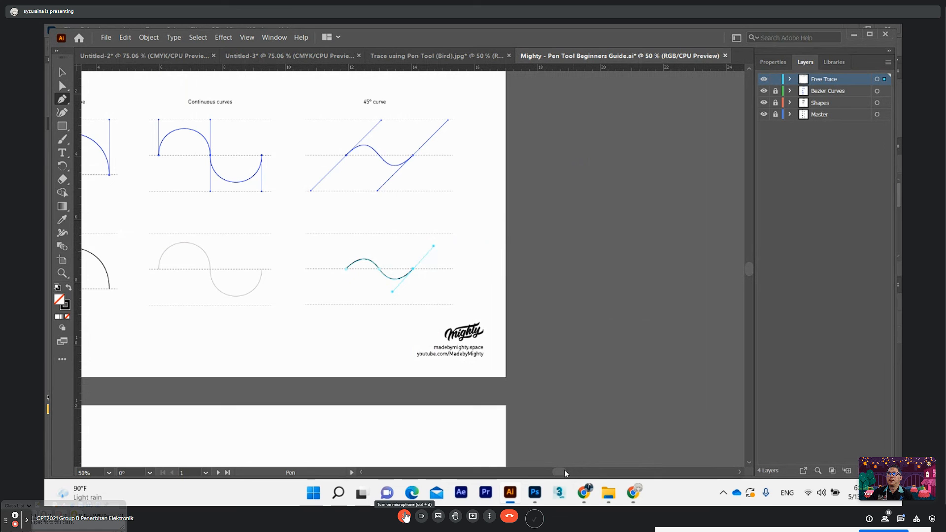
Trace the middle teardrop's left side on the Breaking paths page with the Pen tool, from bottom tip to upper-left shoulder, breaking the handle at each anchor
left_click_drag(561, 475, 548, 470)
scroll(416, 361, "down", 5)
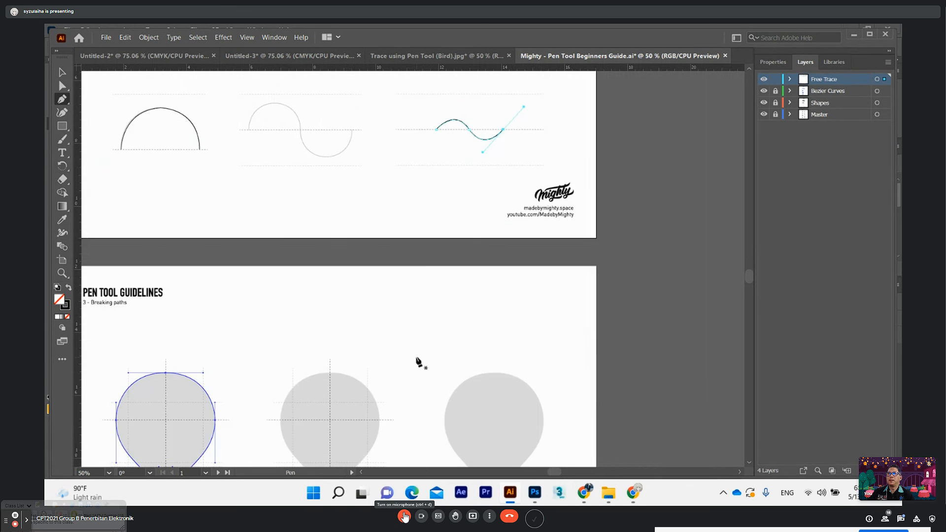
scroll(399, 364, "down", 3)
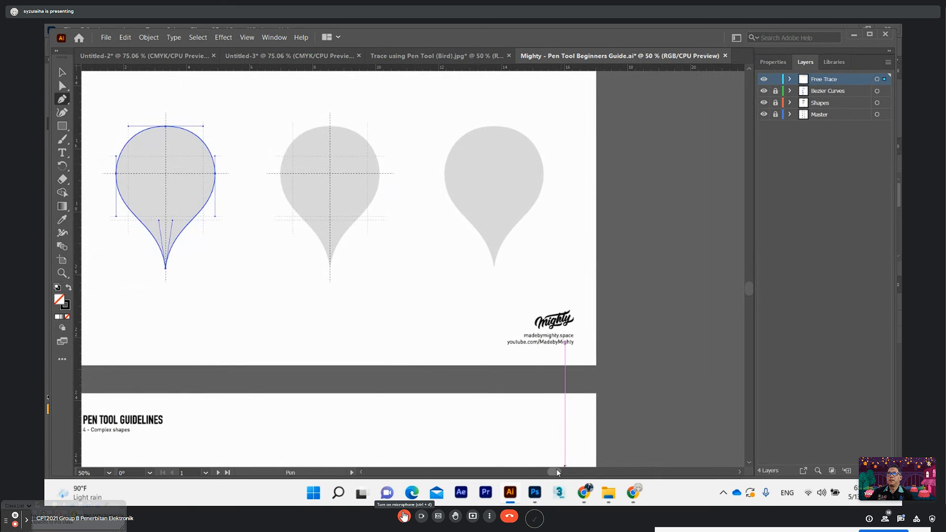
left_click_drag(557, 472, 554, 472)
scroll(437, 333, "up", 2)
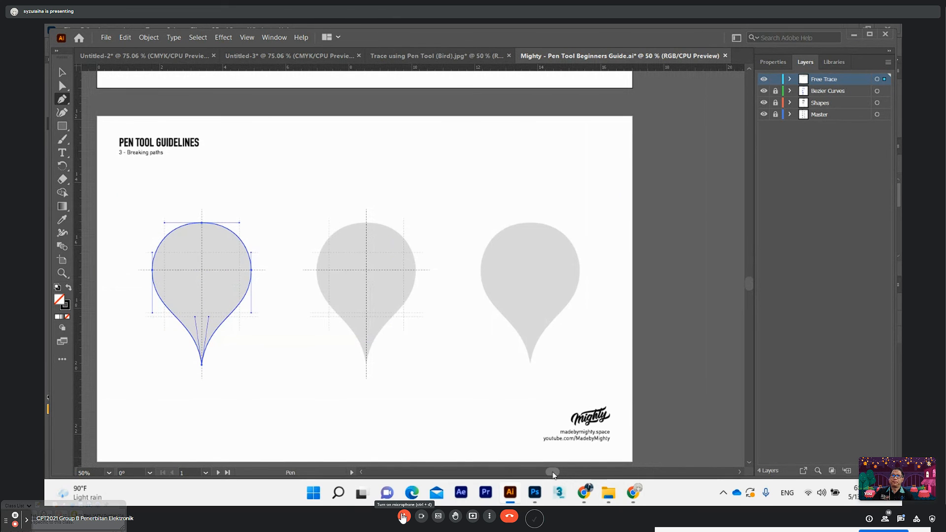
left_click_drag(553, 472, 551, 473)
scroll(449, 306, "down", 2)
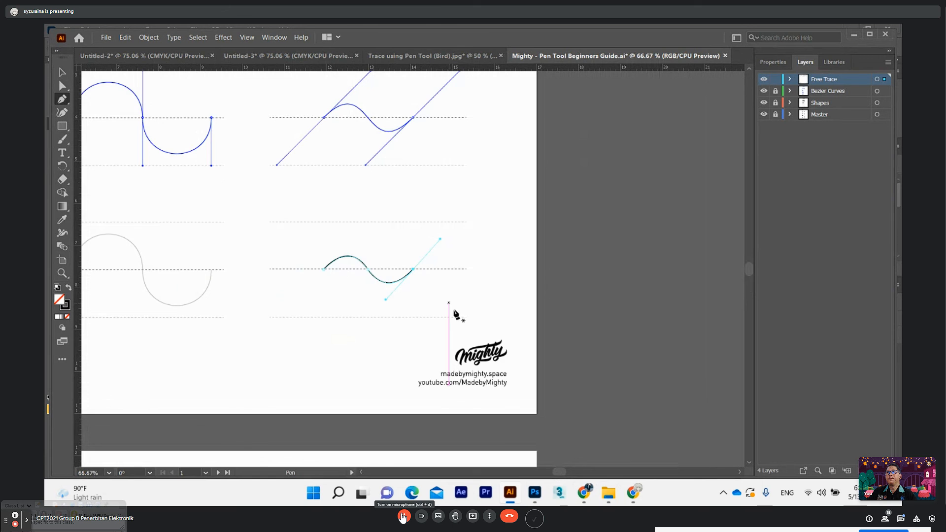
left_click_drag(559, 472, 547, 473)
scroll(530, 370, "down", 6)
scroll(488, 354, "down", 3)
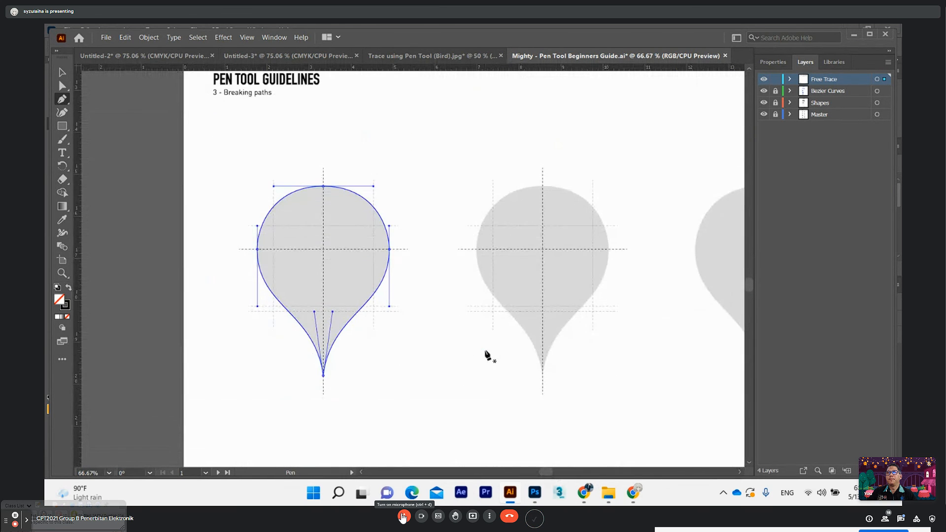
left_click_drag(546, 474, 549, 473)
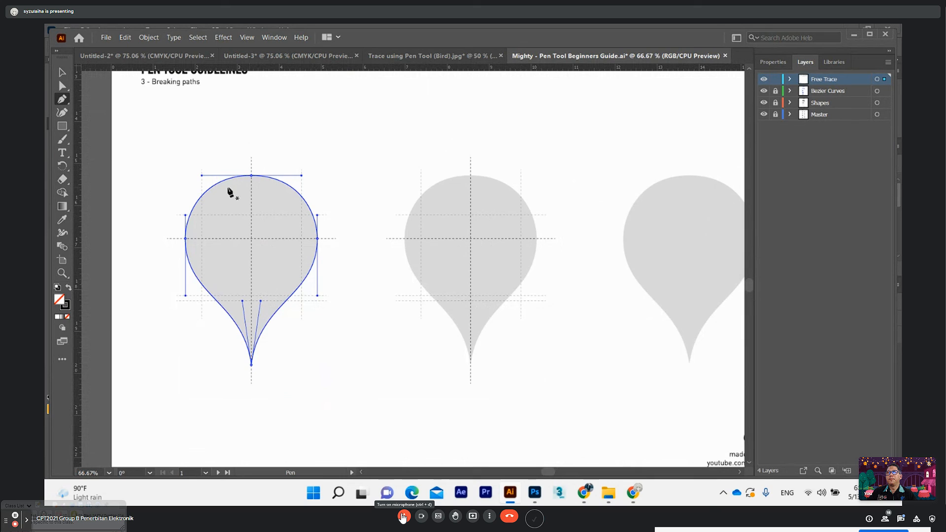
left_click(470, 365)
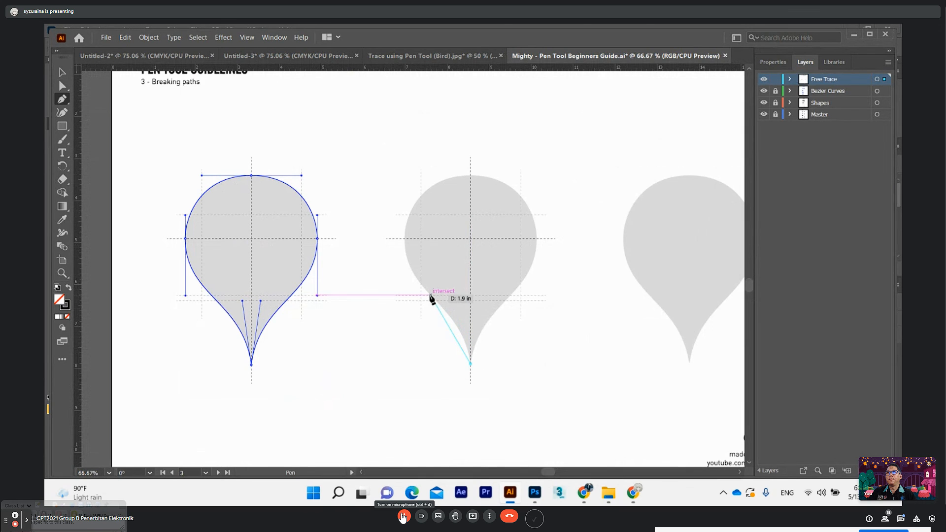
left_click_drag(432, 298, 390, 259)
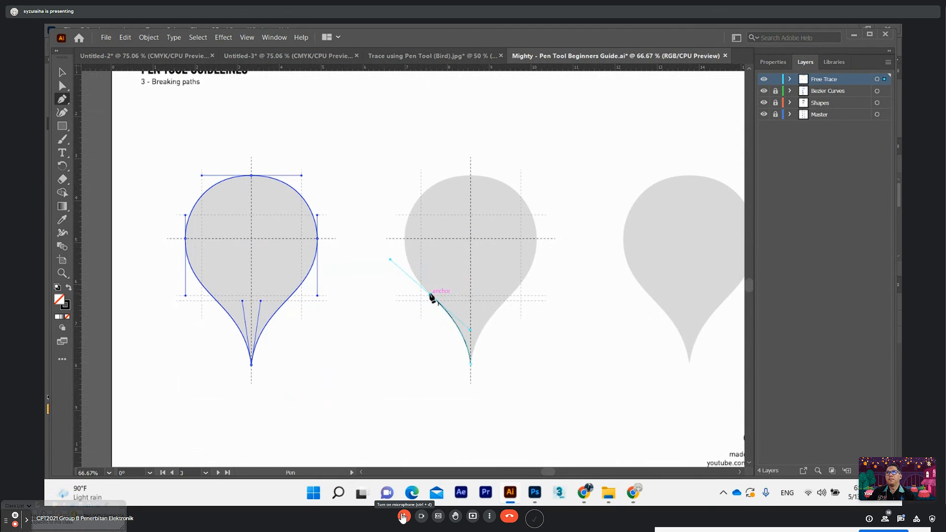
left_click(432, 297)
left_click_drag(421, 195, 428, 175)
left_click_drag(458, 126, 462, 150)
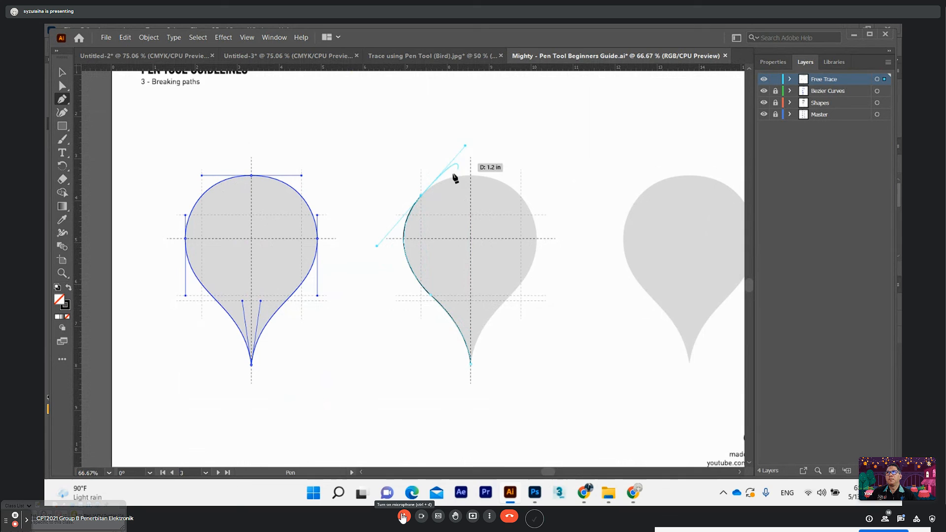
left_click(421, 196)
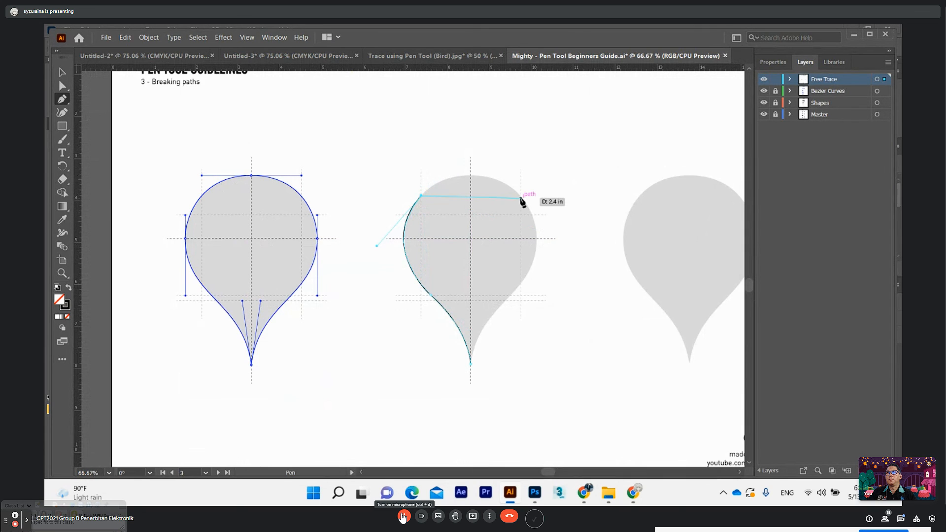
Continue the middle teardrop's path over its top and down the right side, breaking the upper-right handle, and close it at the bottom tip
left_click_drag(522, 197, 579, 247)
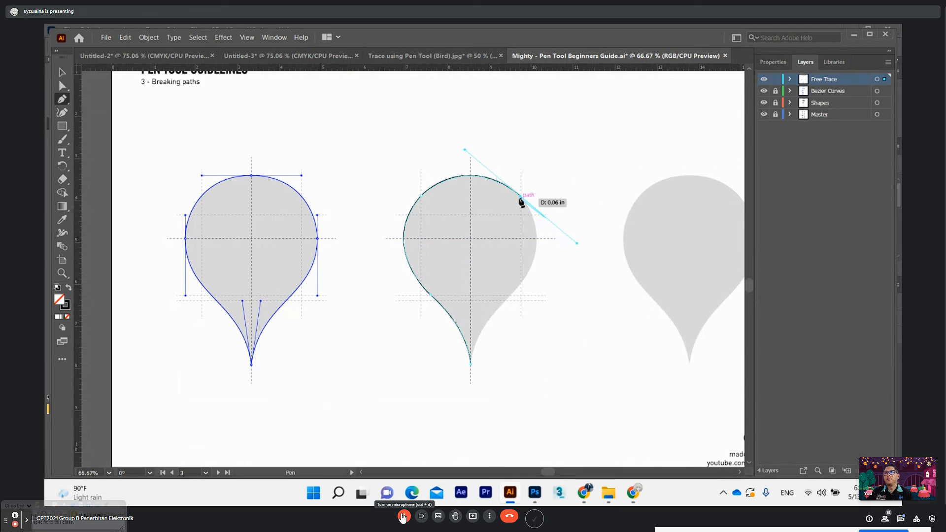
left_click(520, 197)
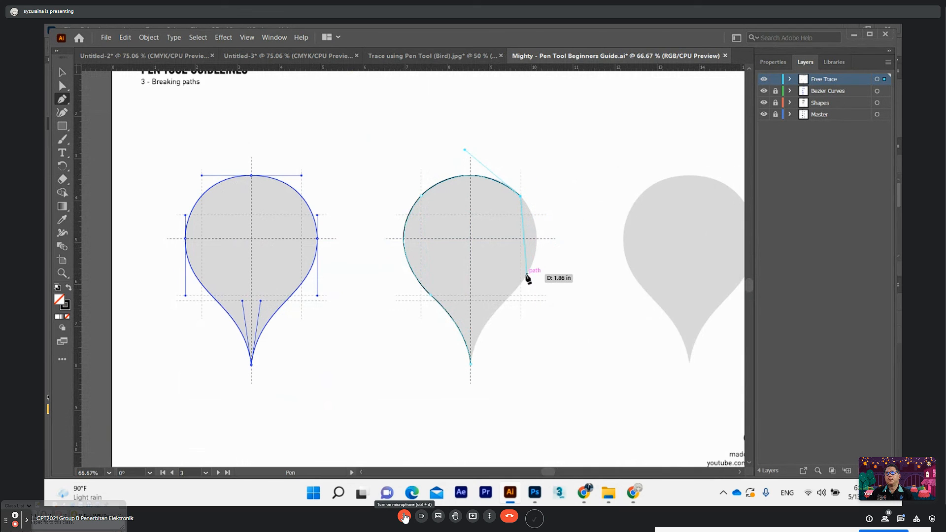
left_click_drag(522, 283, 487, 338)
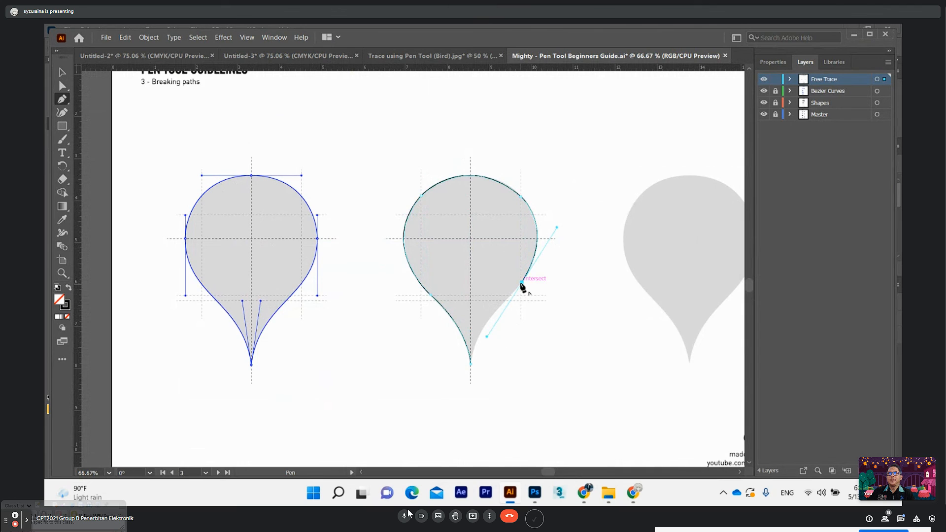
left_click_drag(472, 366, 464, 410)
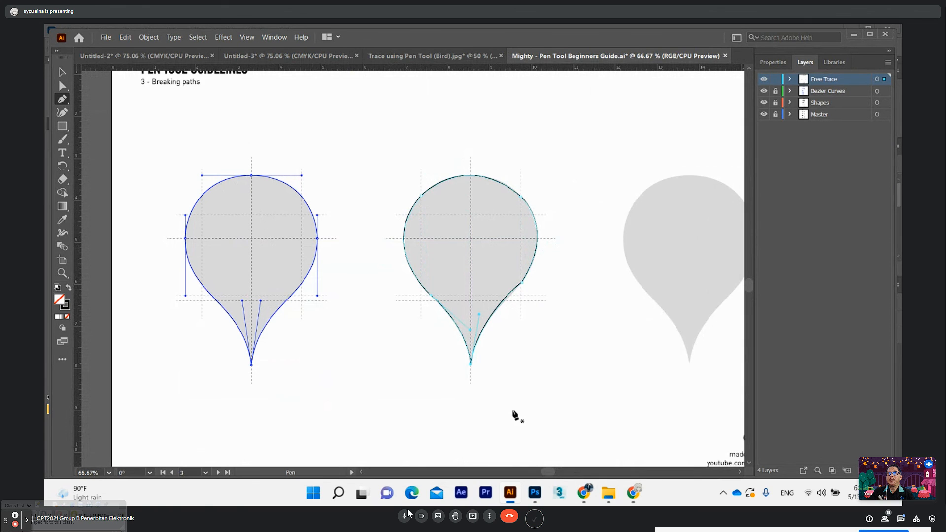
Look through the Complex shapes and Lettering exercise pages of the Pen tool guide
key("ctrl+minus")
scroll(528, 333, "down", 6)
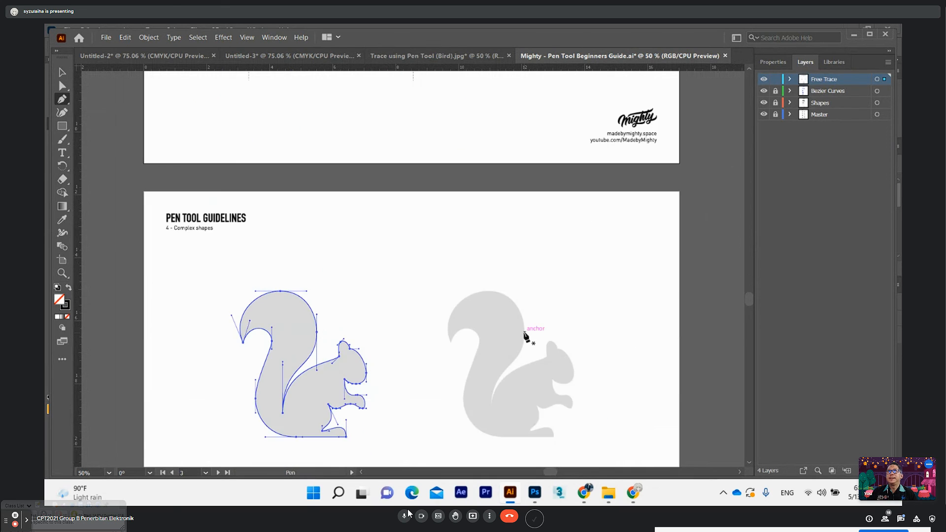
scroll(525, 327, "down", 1)
scroll(554, 326, "down", 2)
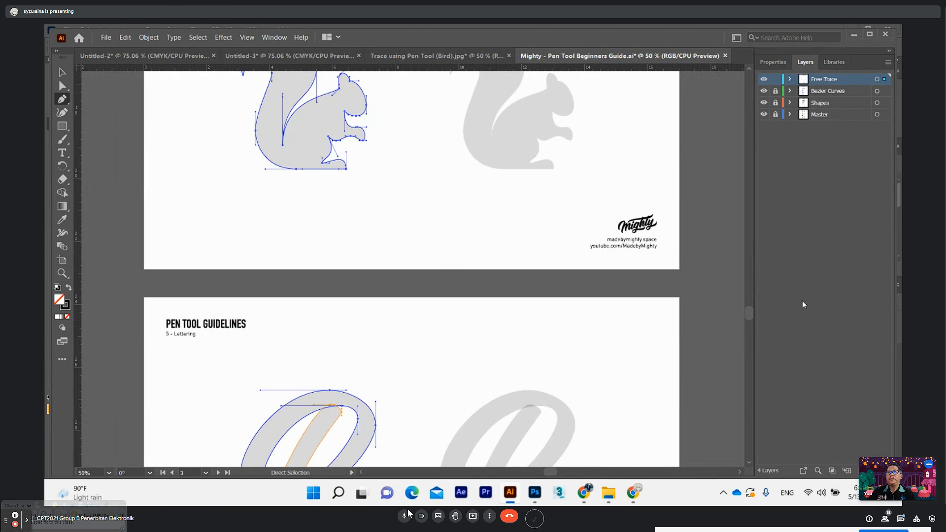
mouse_move(751, 309)
left_mouse_down()
mouse_move(749, 330)
mouse_move(750, 315)
left_mouse_up()
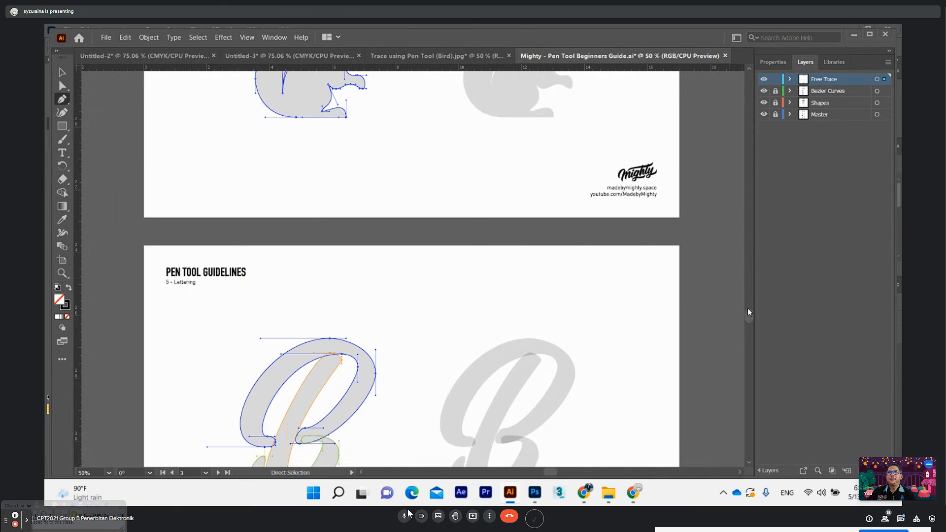
left_click_drag(749, 312, 749, 322)
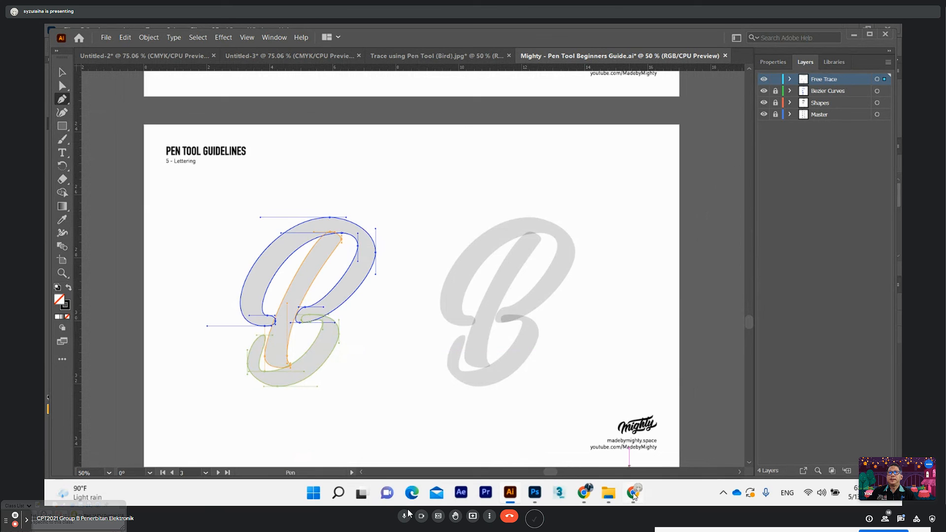
Switch to the Google Meet window and stop presenting the screen
mouse_move(634, 497)
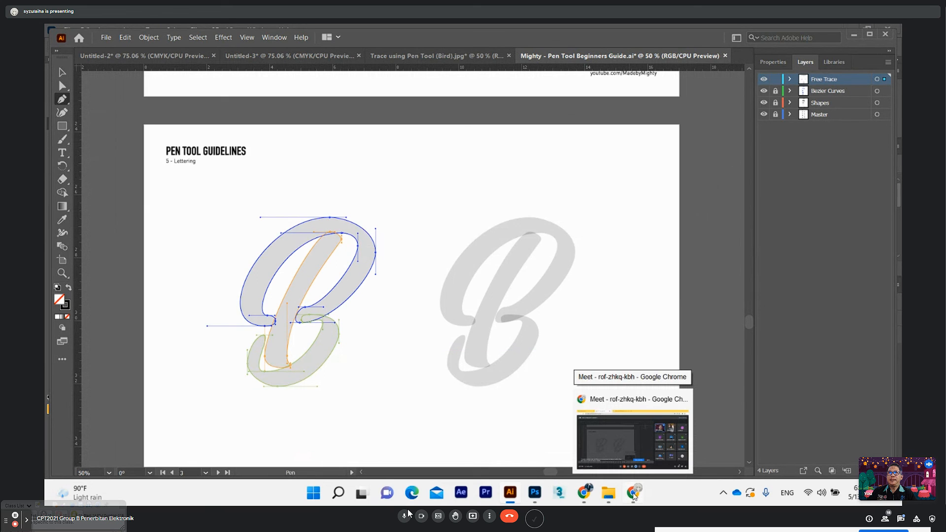
left_click(620, 439)
left_click(536, 409)
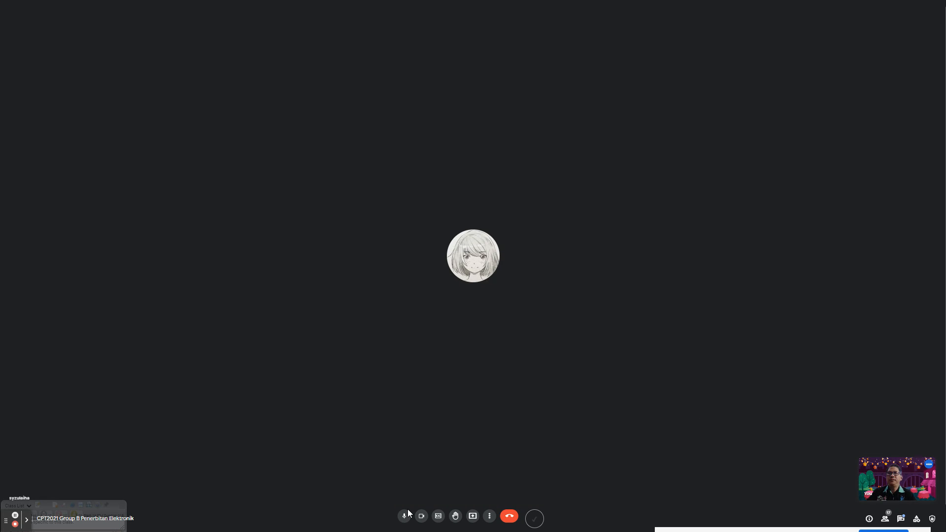